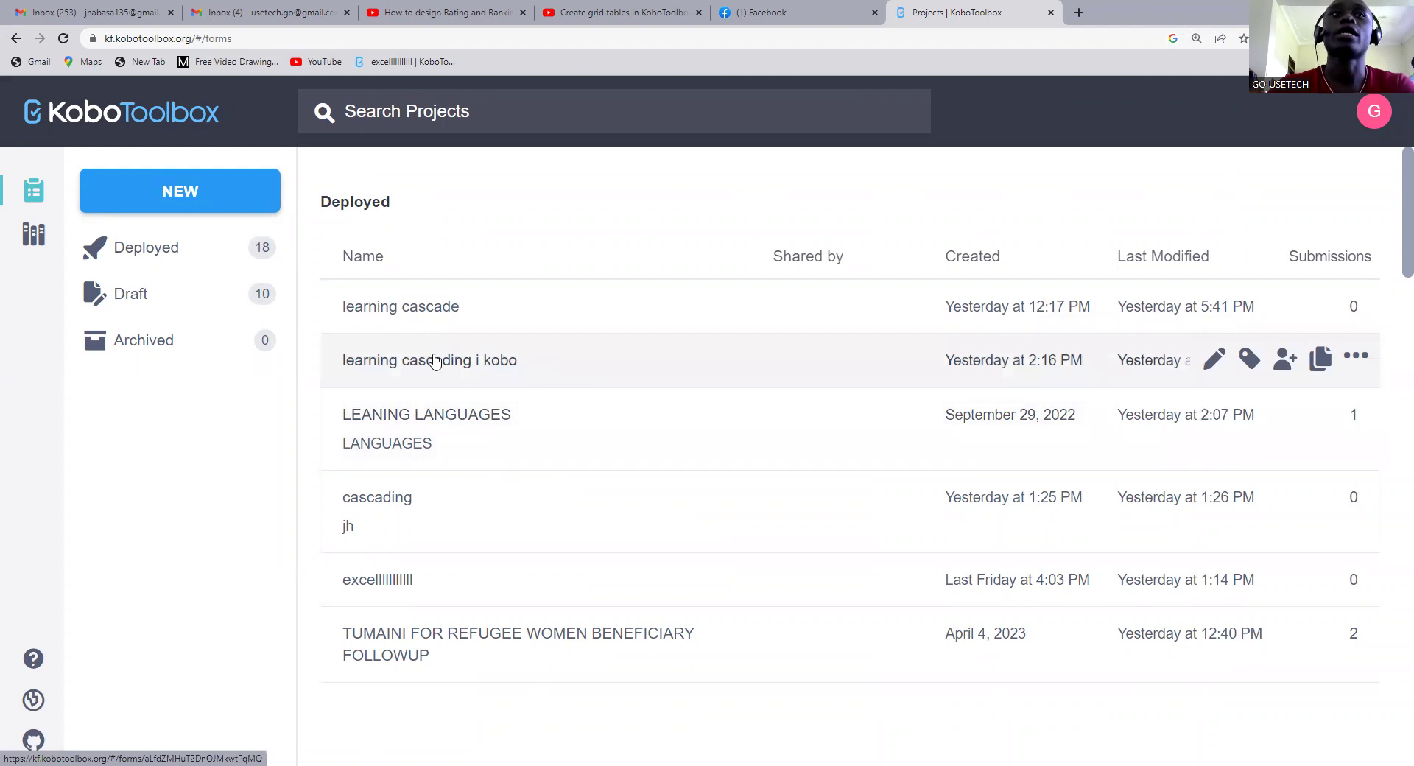
- Open the learning cascading i kobo project in Form Builder with all questions collapsed
click(565, 362)
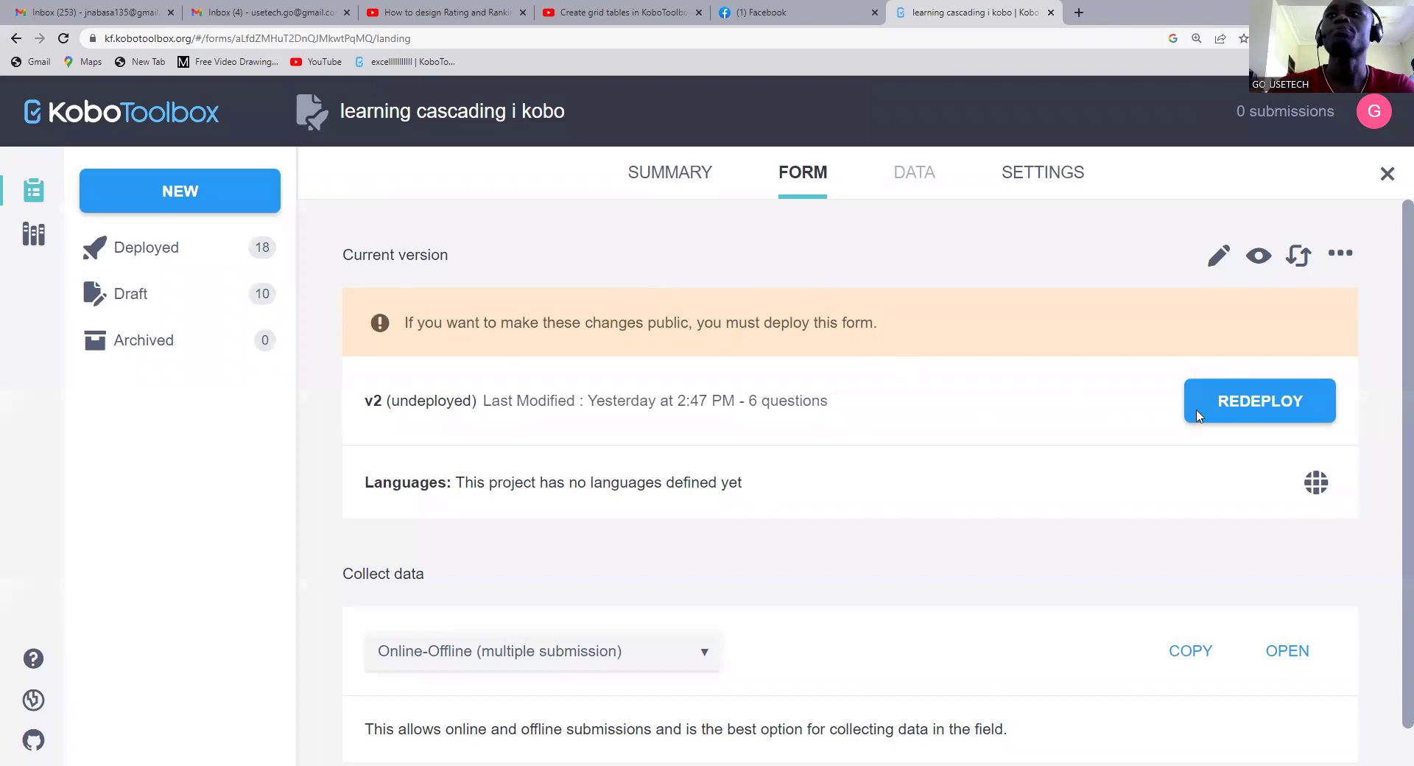
click(1218, 255)
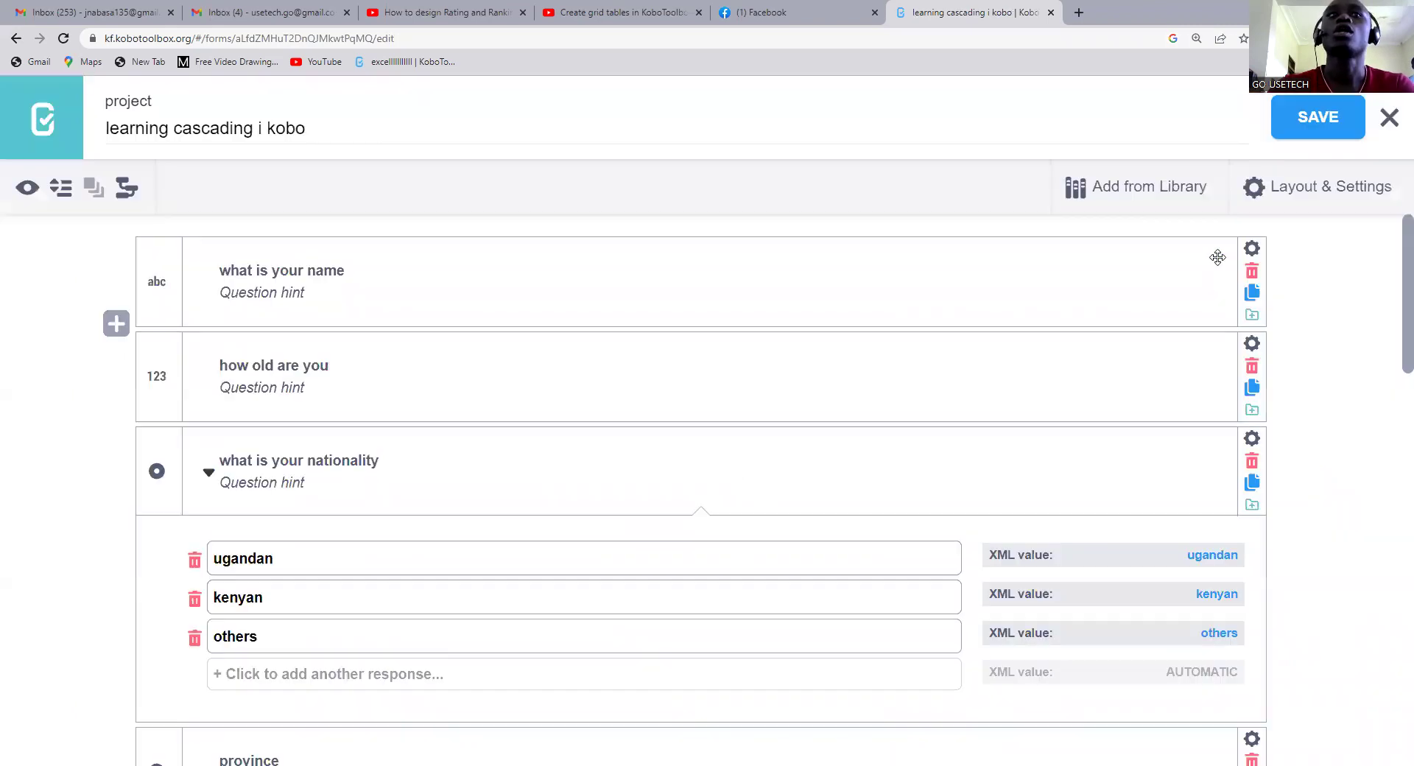
click(56, 188)
- Start a new blank question below municipality at the end of the form
scroll(1394, 439, down, 1)
scroll(1393, 438, down, 1)
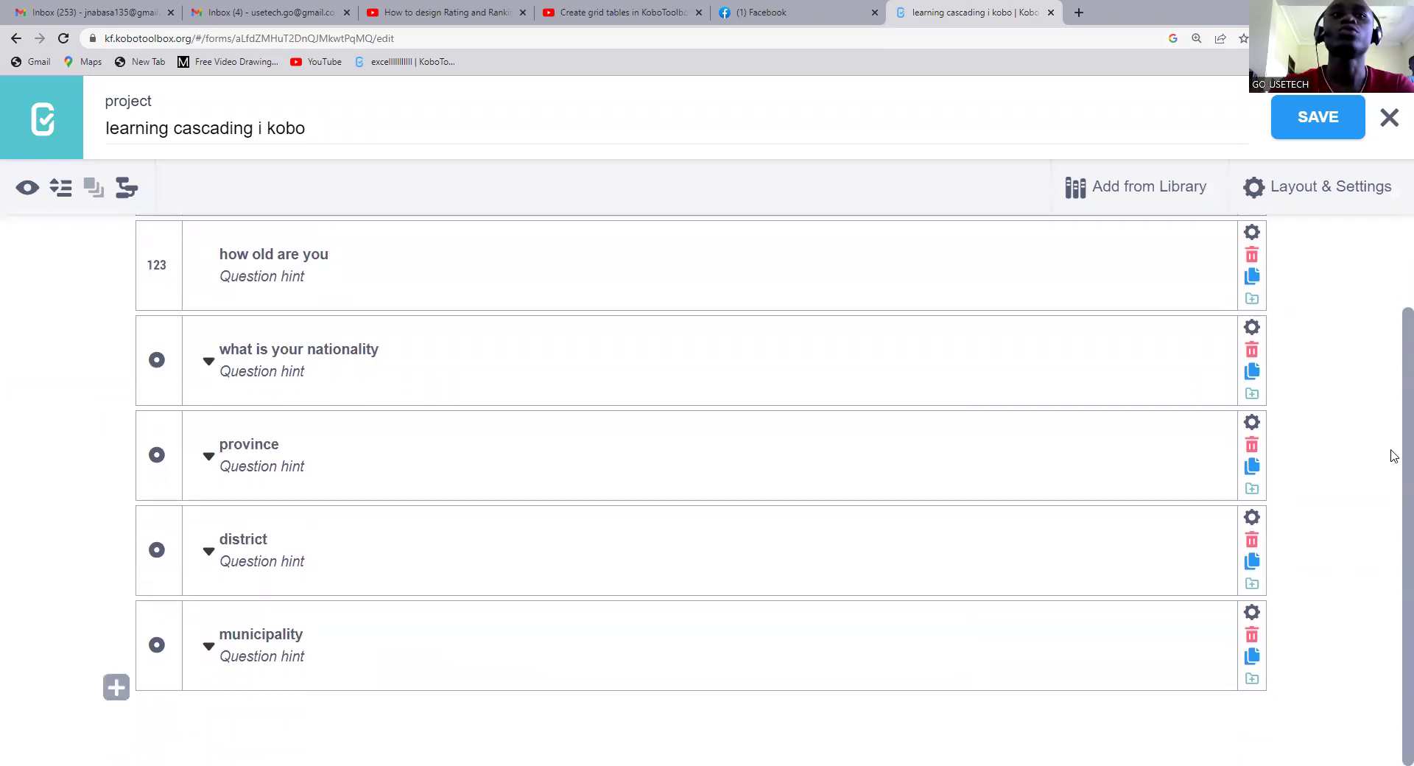
click(117, 688)
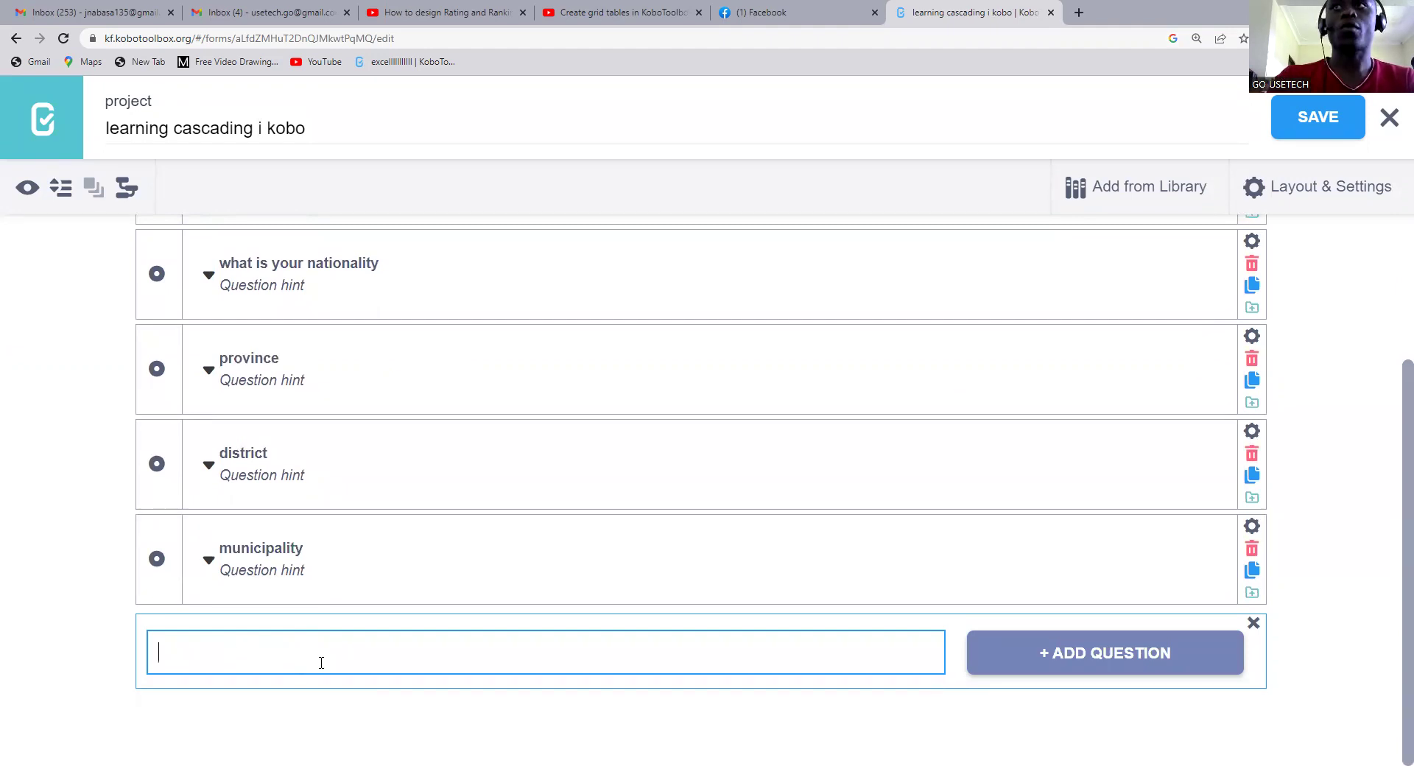
- Make the new question a Ranking question, with the browser zoomed to 200%
click(1111, 657)
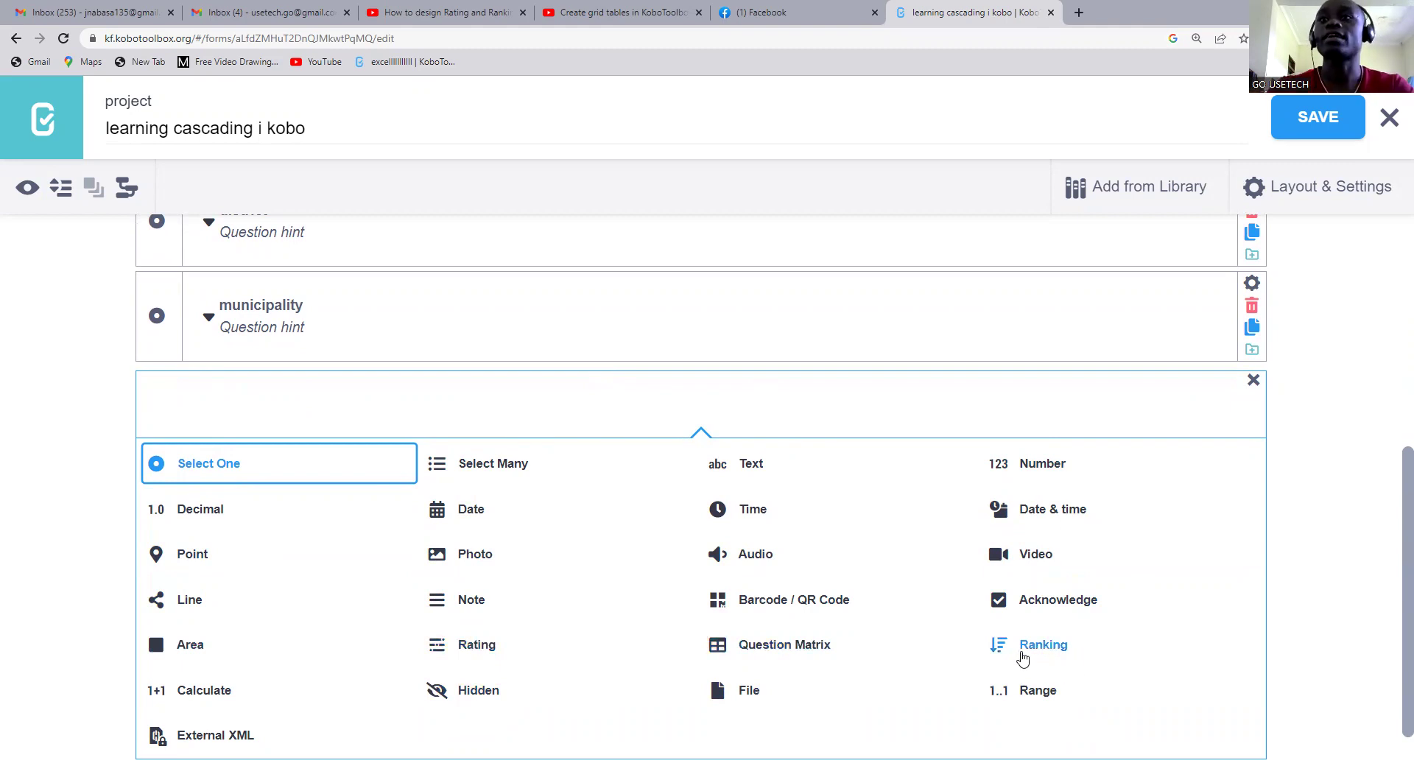
key(ctrl+plus)
key(ctrl+plus)
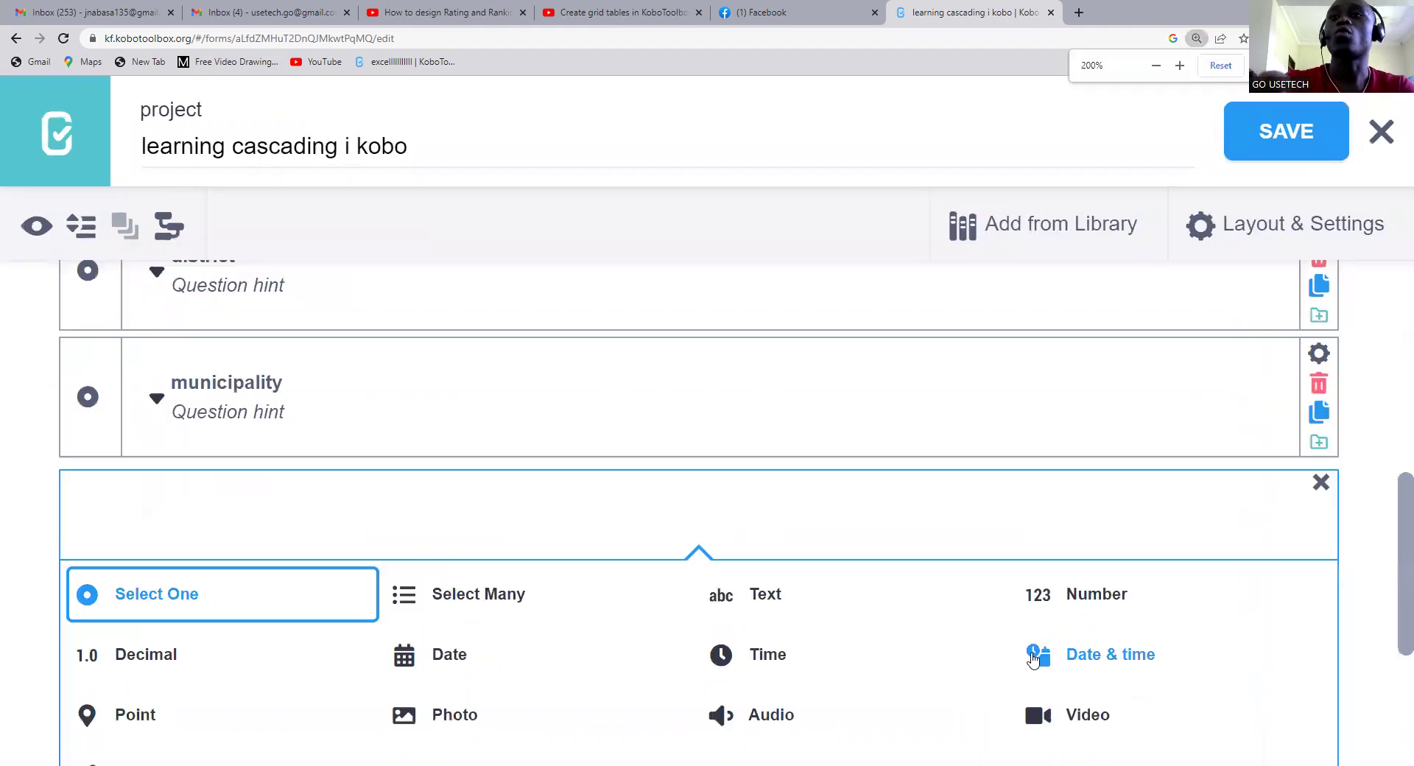
scroll(1034, 658, down, 4)
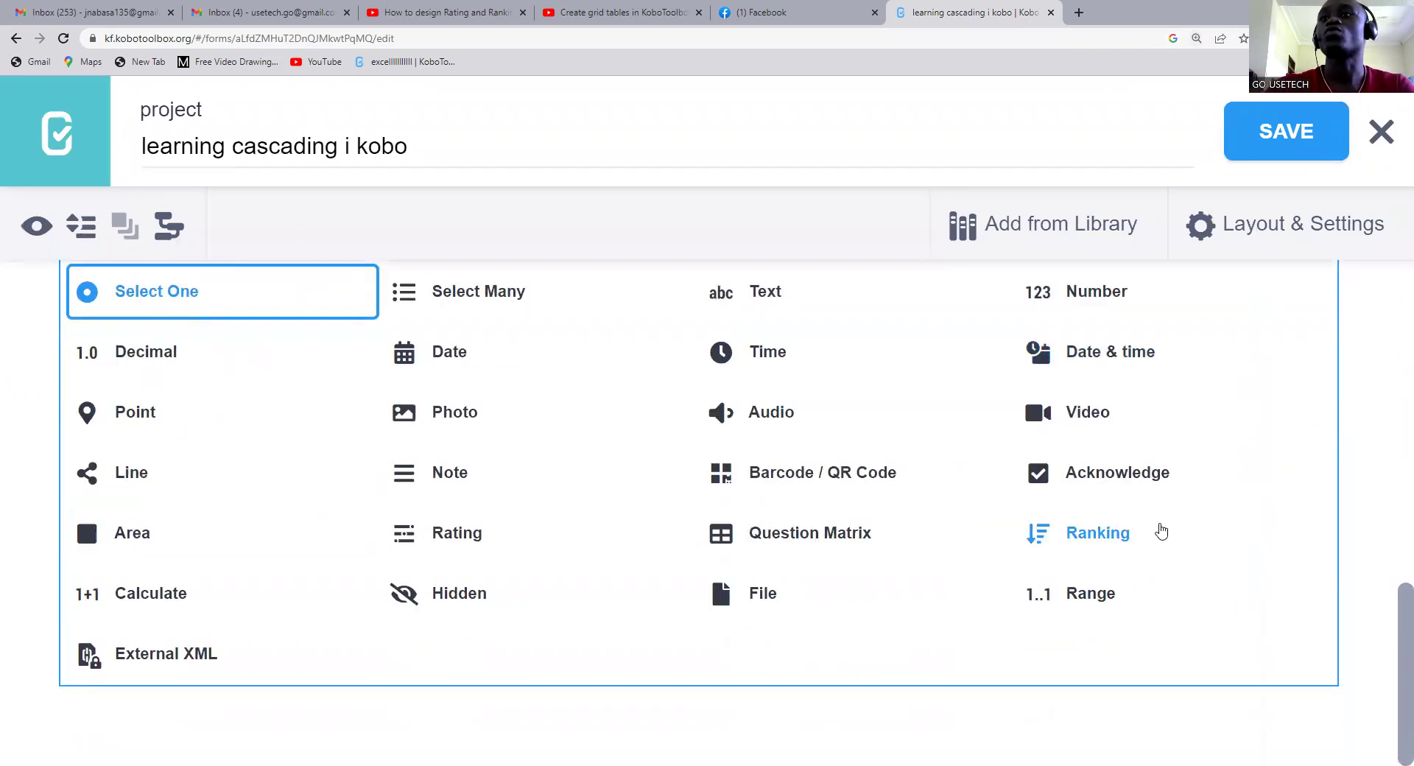
click(1178, 534)
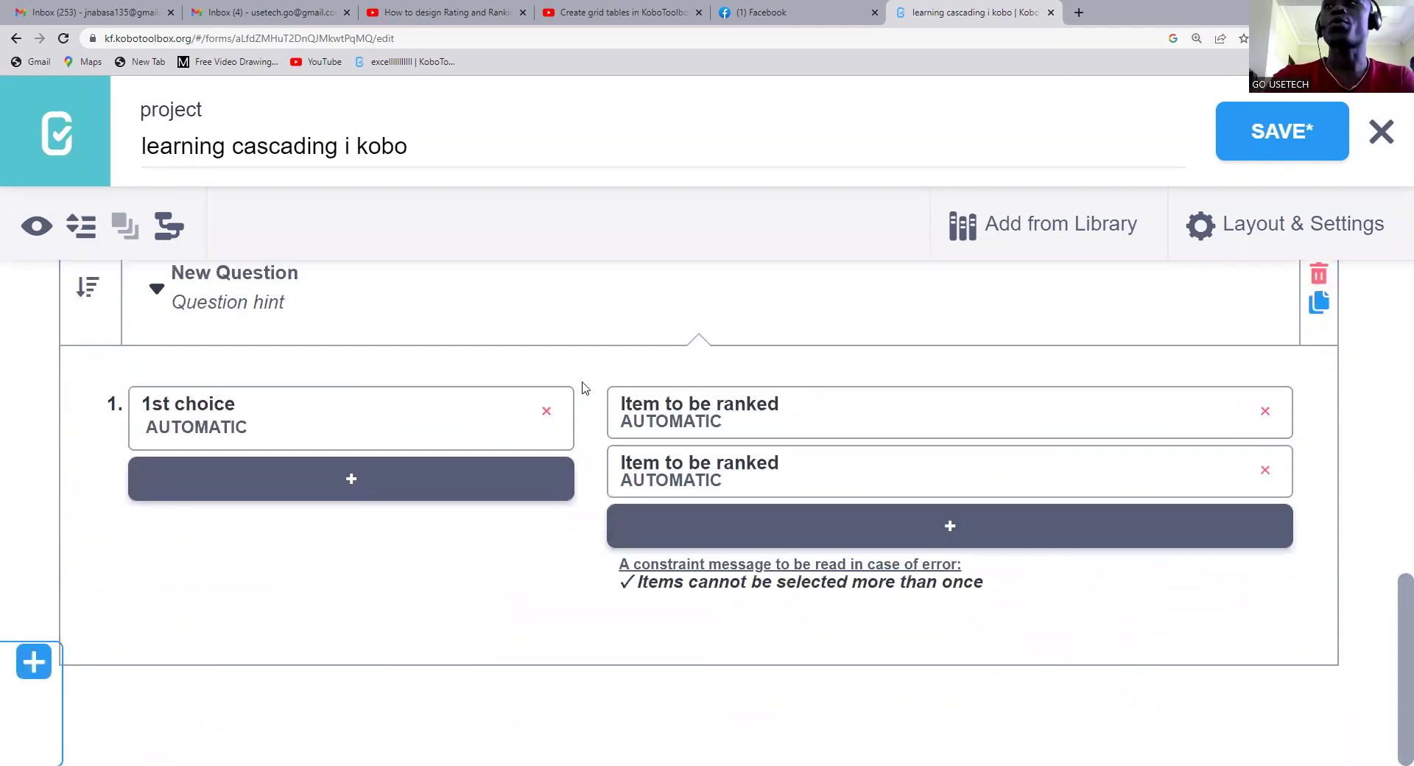
scroll(237, 488, up, 2)
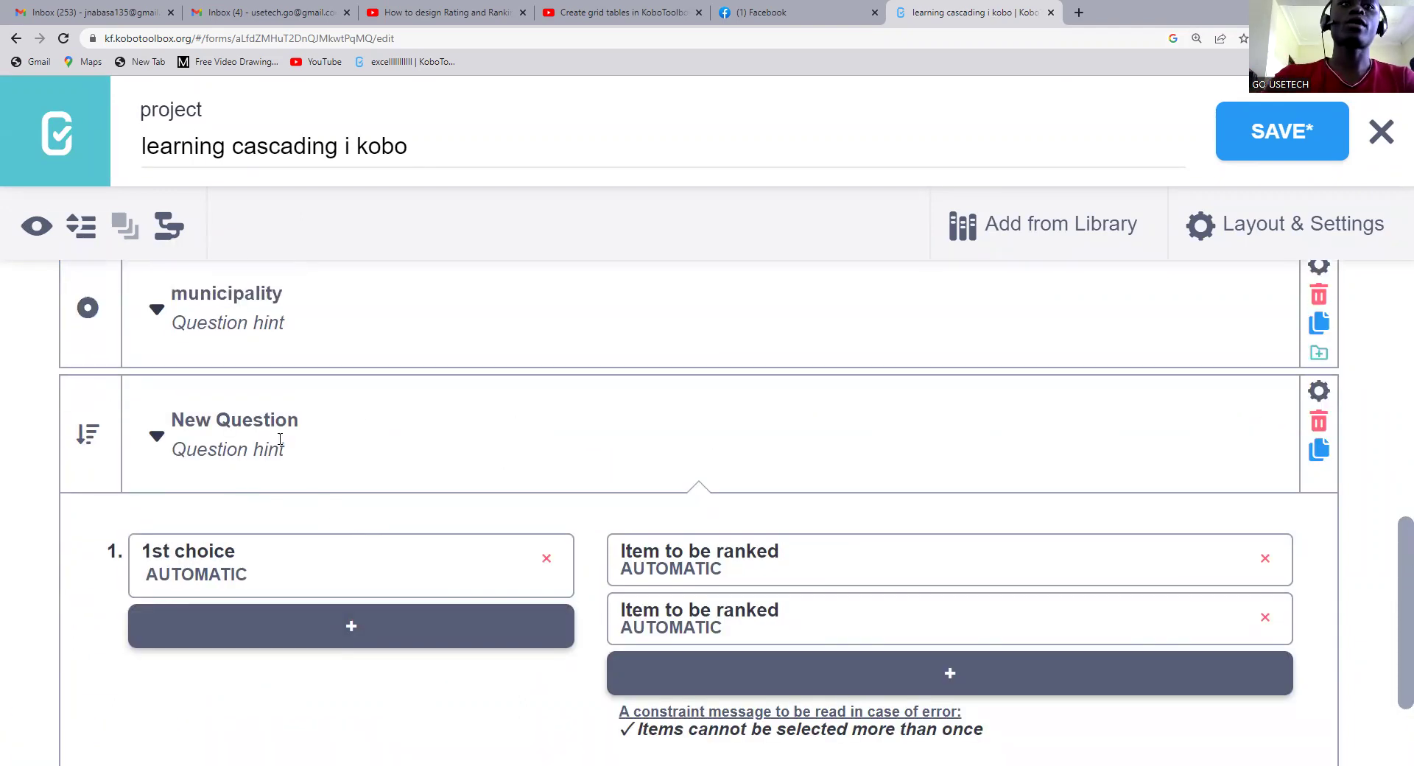
- Replace the New Question label with 'RANKING'
click(316, 421)
drag(298, 421, 173, 397)
text(RANKING)
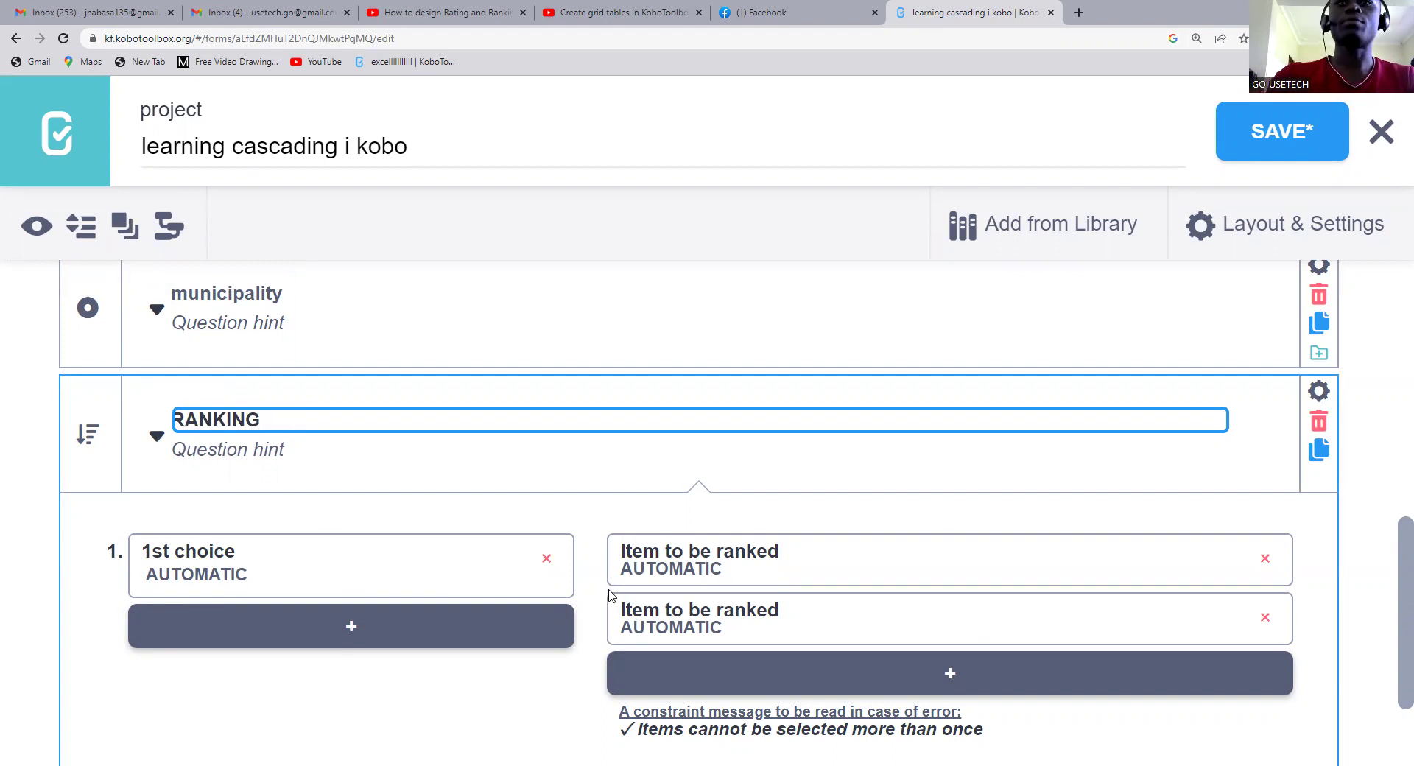
scroll(515, 575, down, 2)
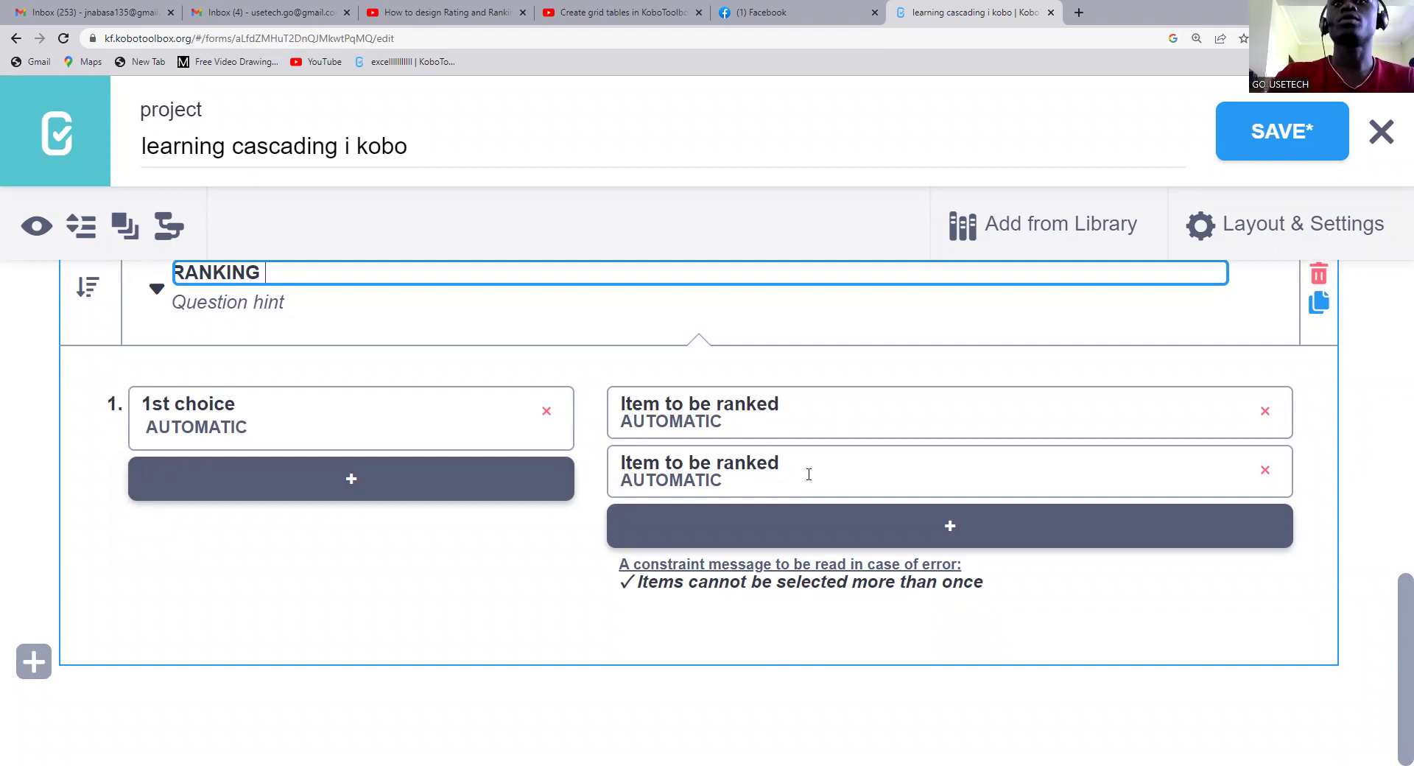
click(802, 409)
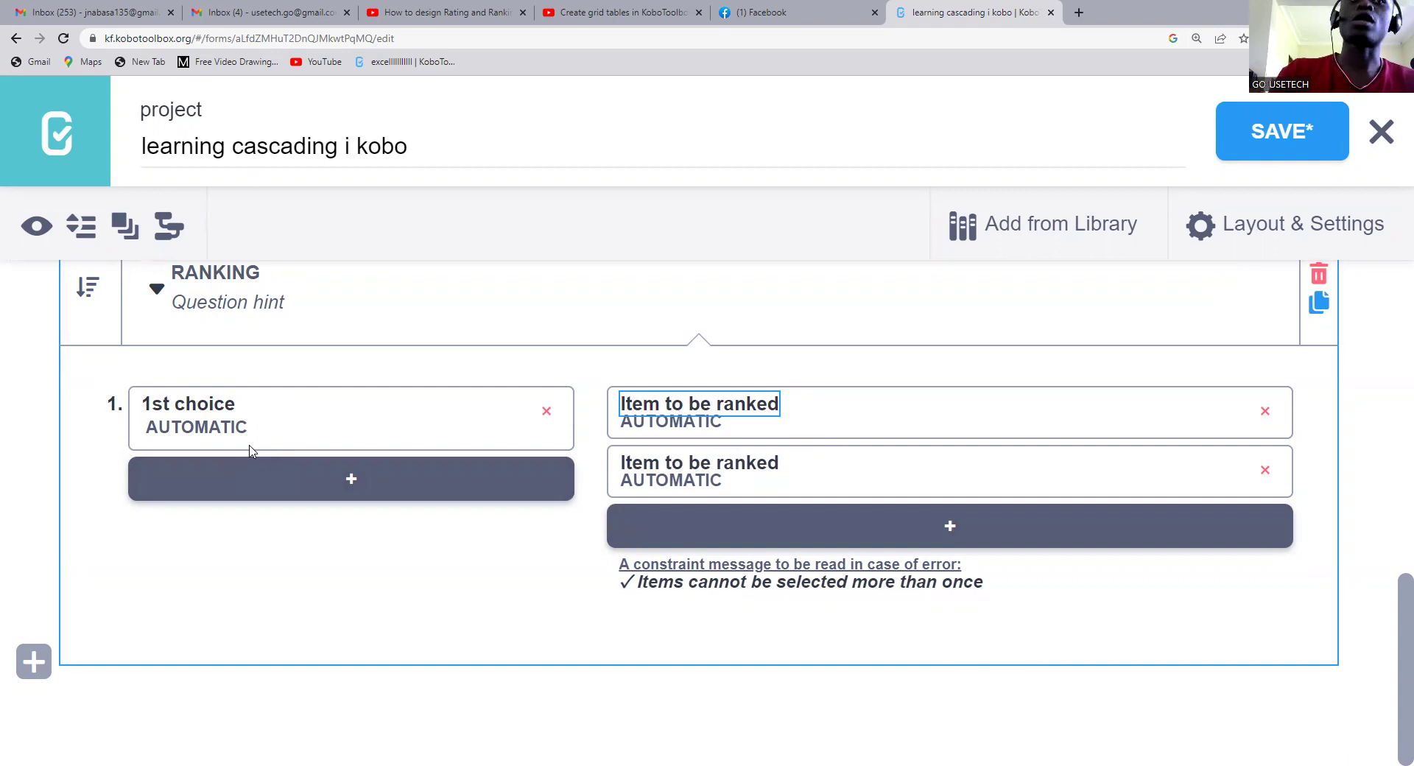
scroll(394, 466, up, 1)
scroll(394, 466, up, 3)
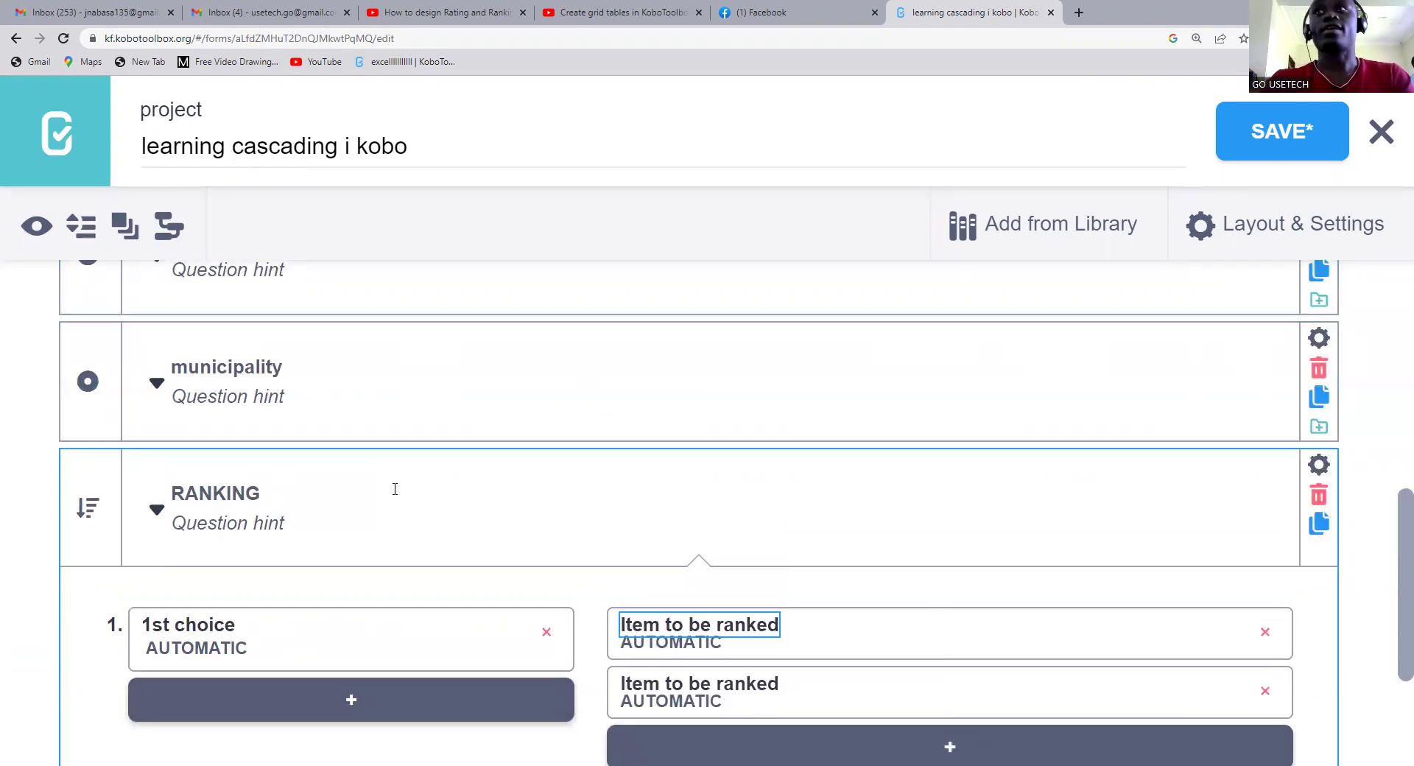
scroll(395, 490, down, 2)
- Complete the label as 'RANKING: What is the main source of income in this community ?'
click(283, 342)
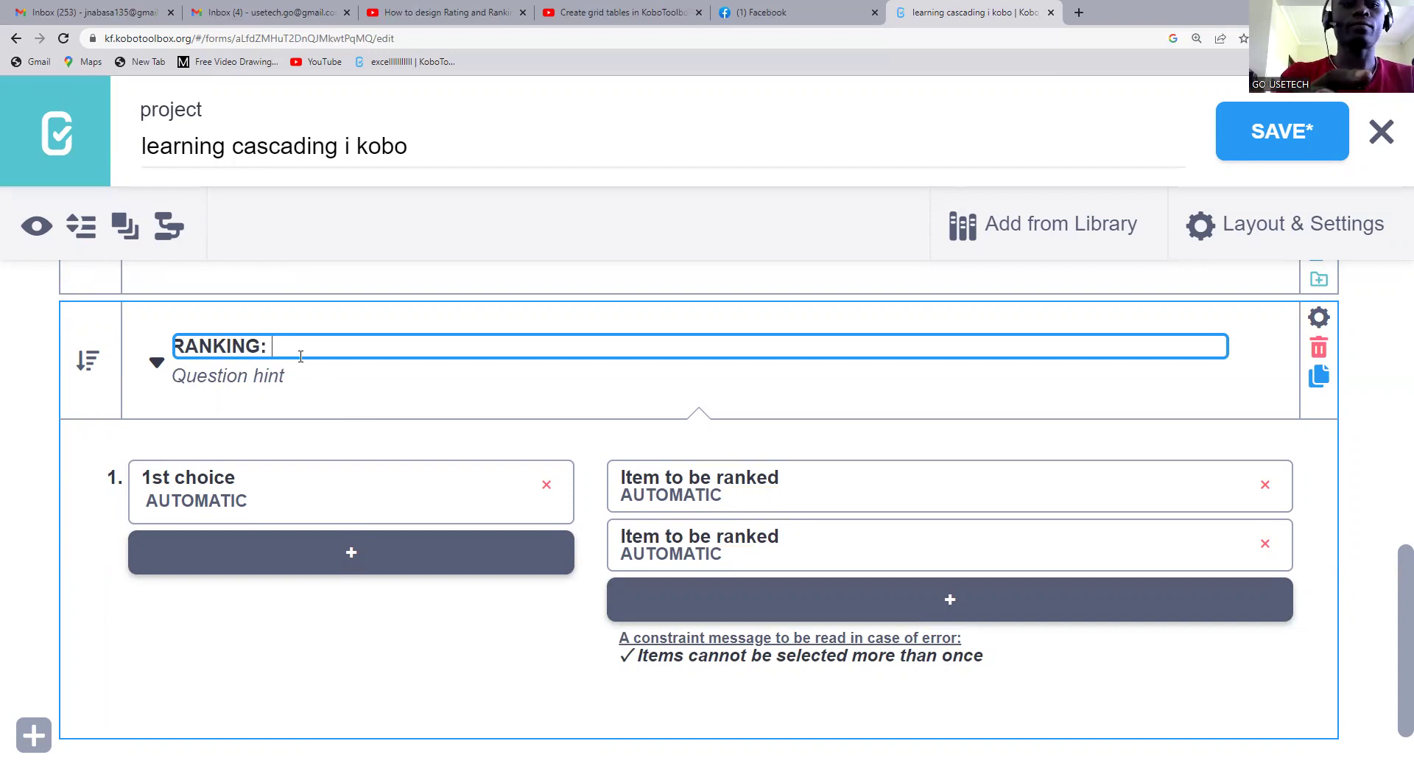
text(What)
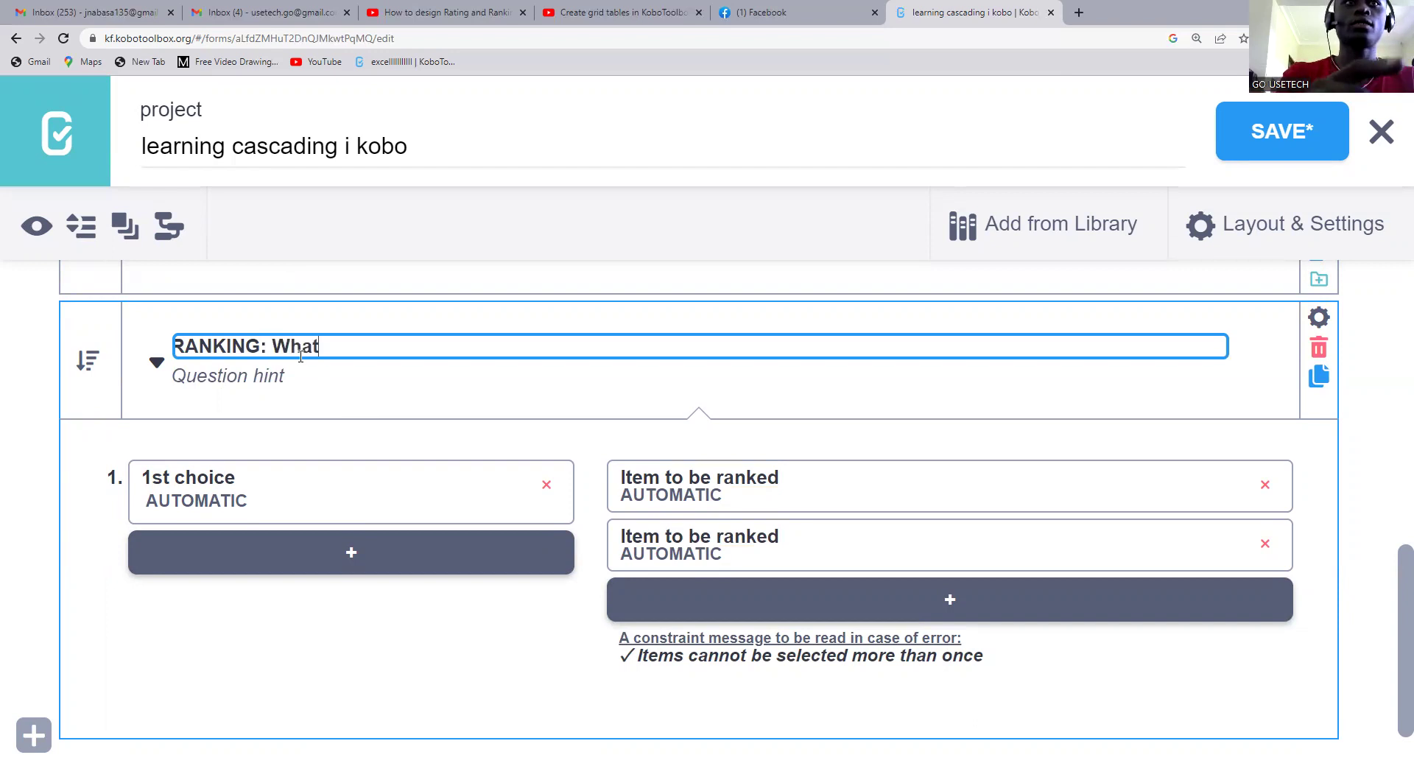
text( is)
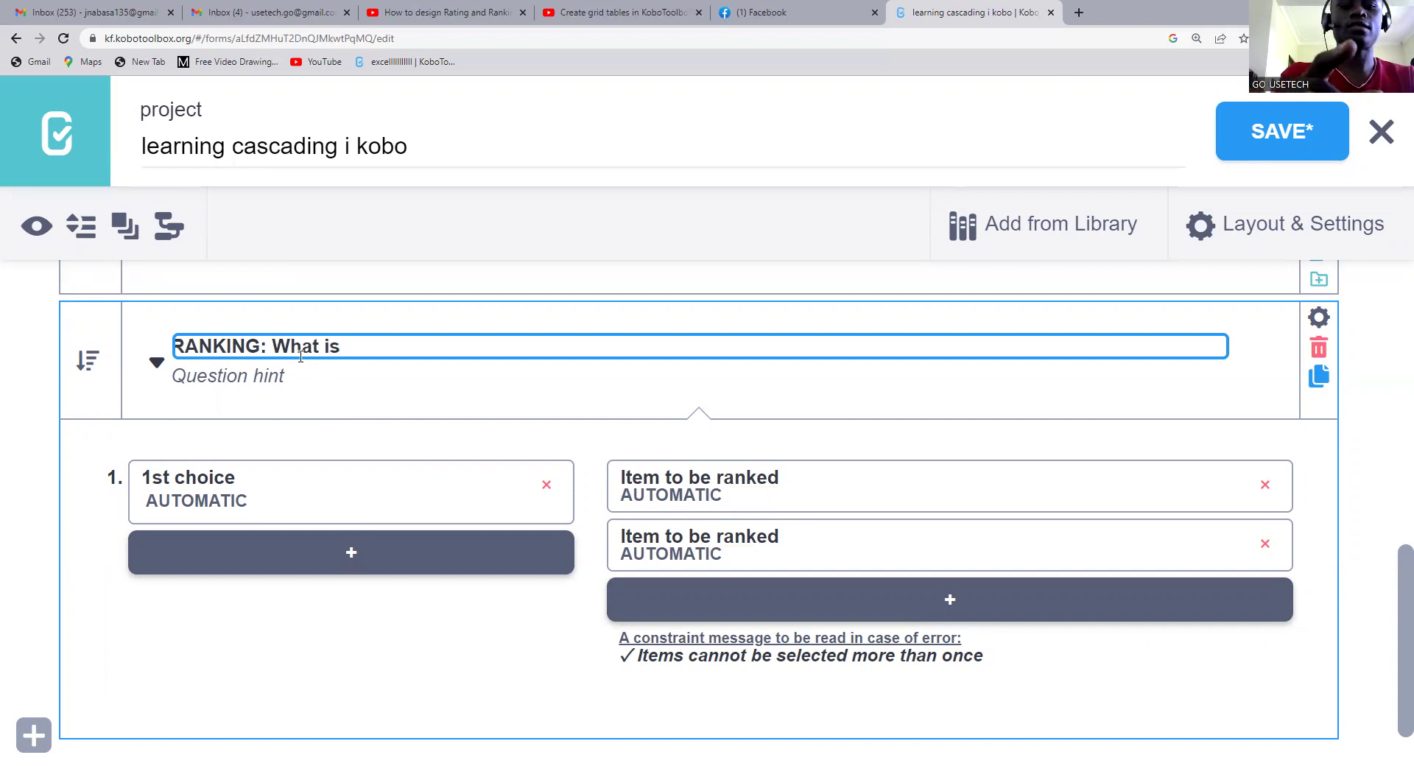
text( your mai)
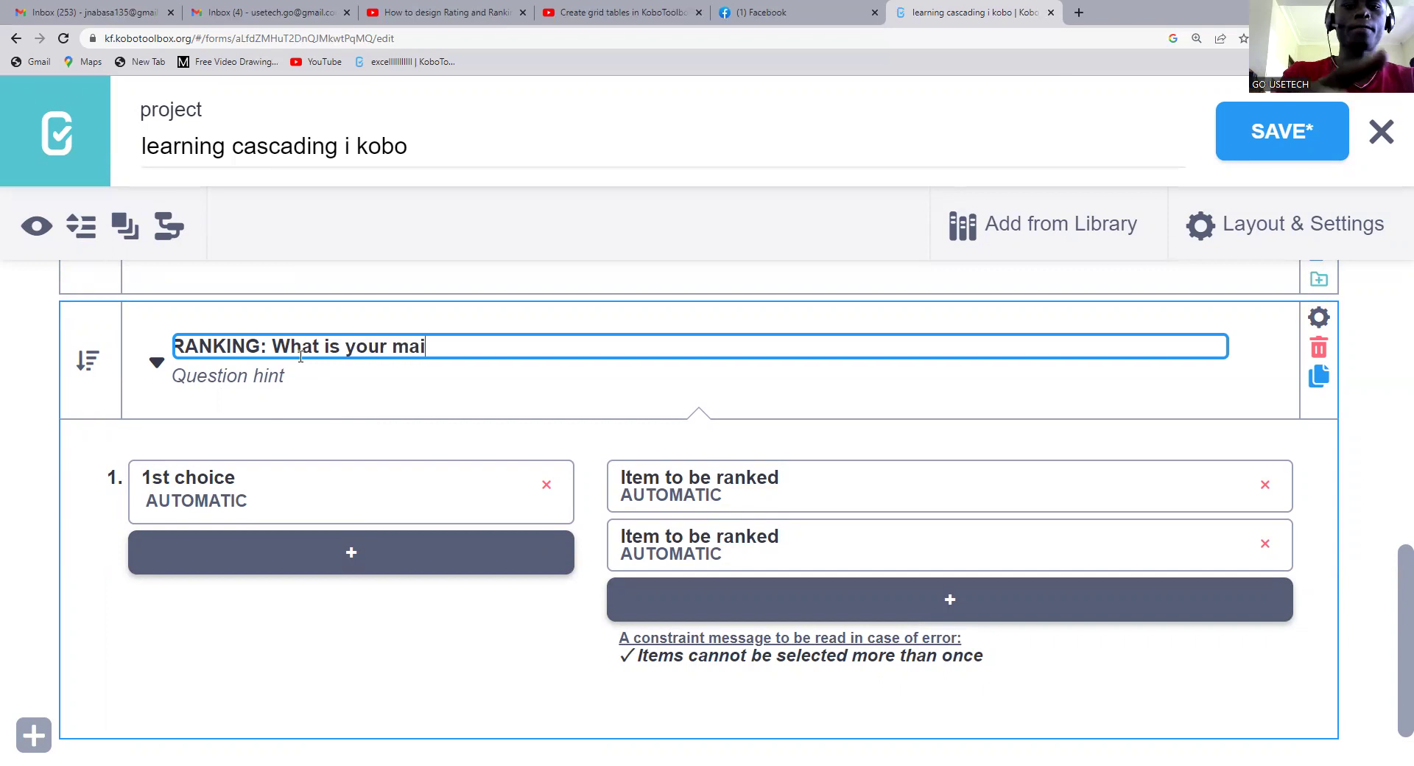
text(n sou)
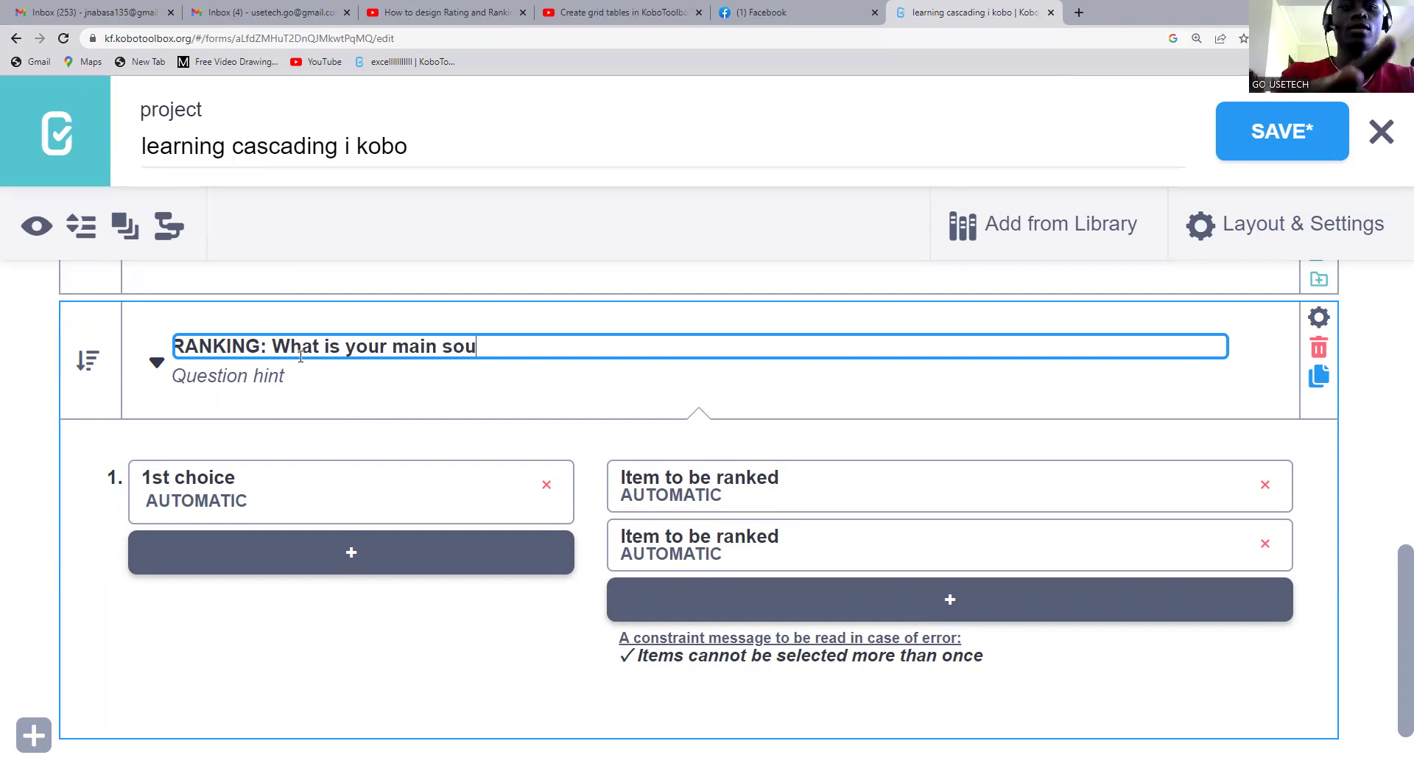
text(rce of )
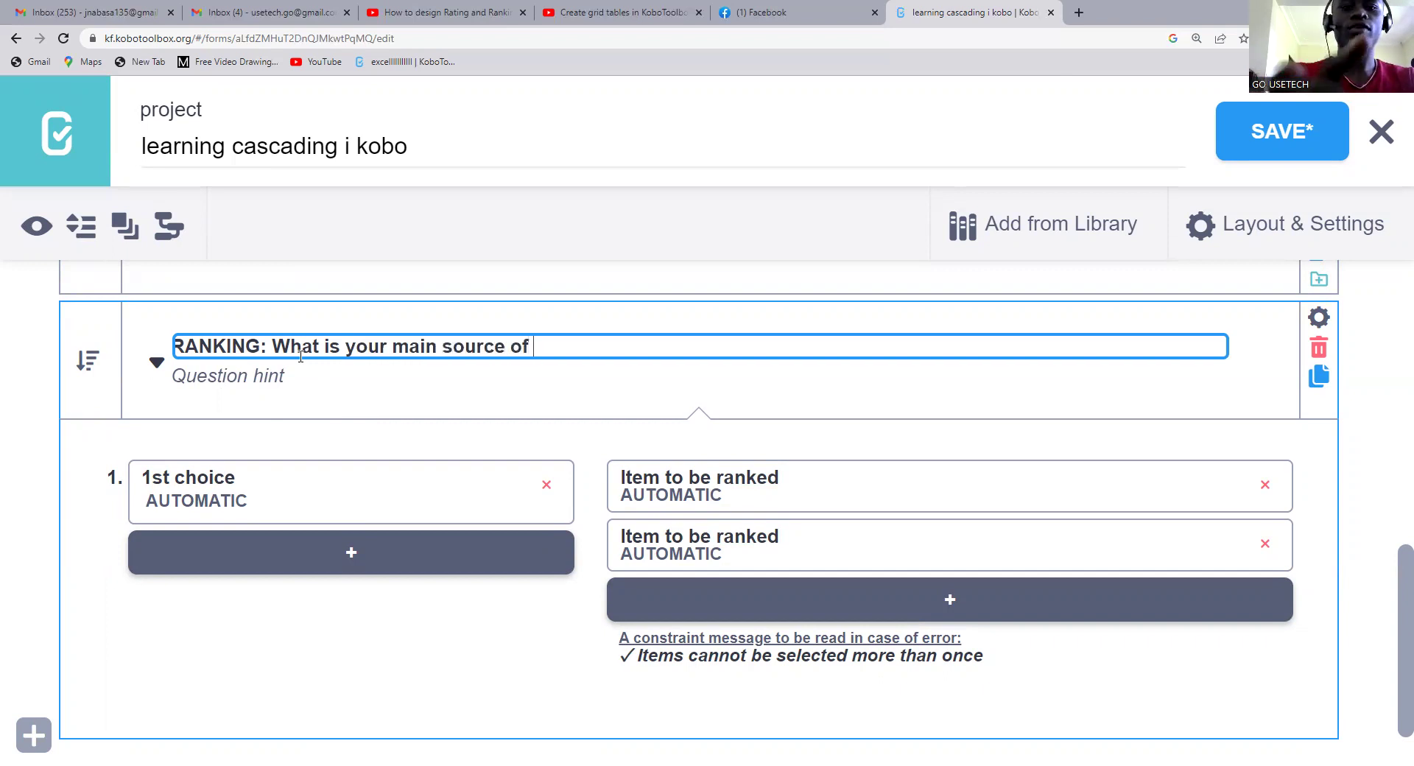
text(income)
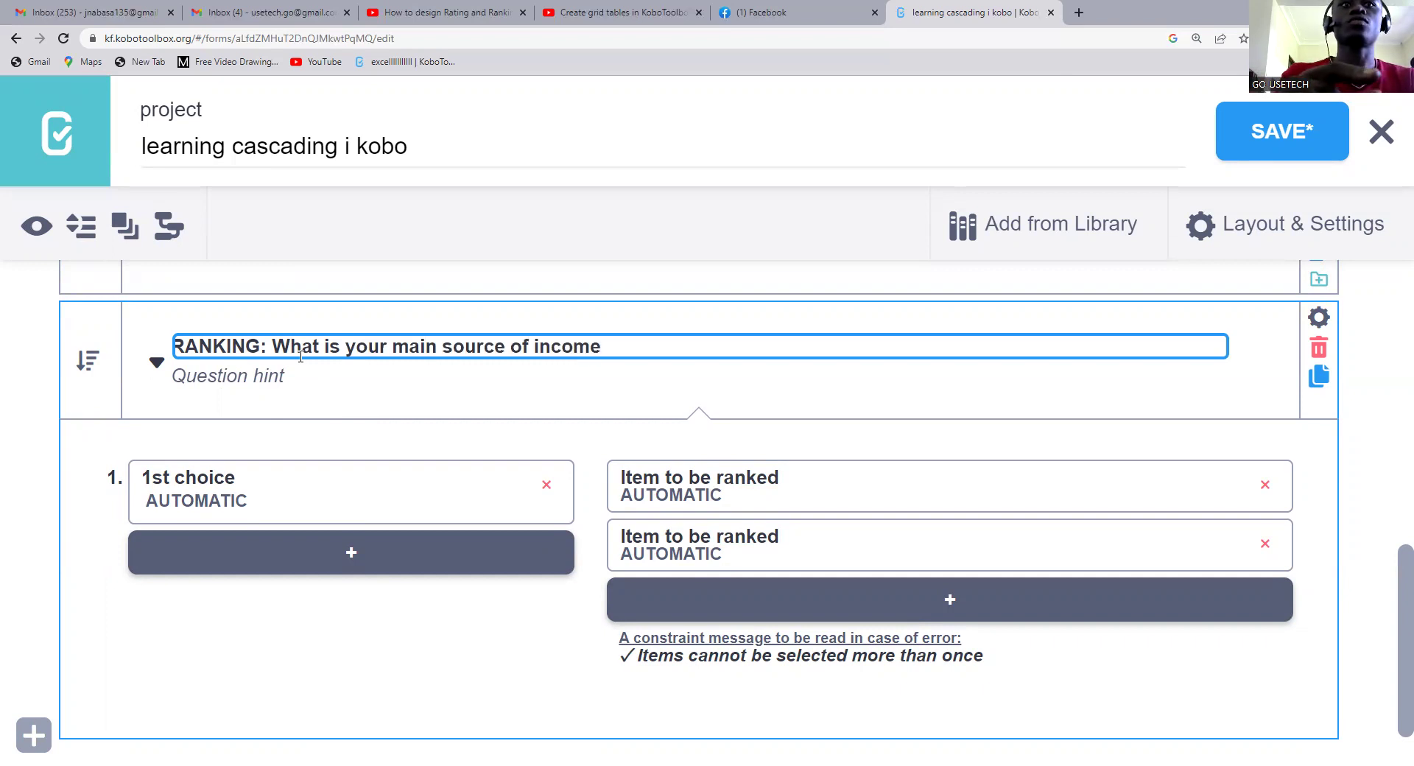
text(?)
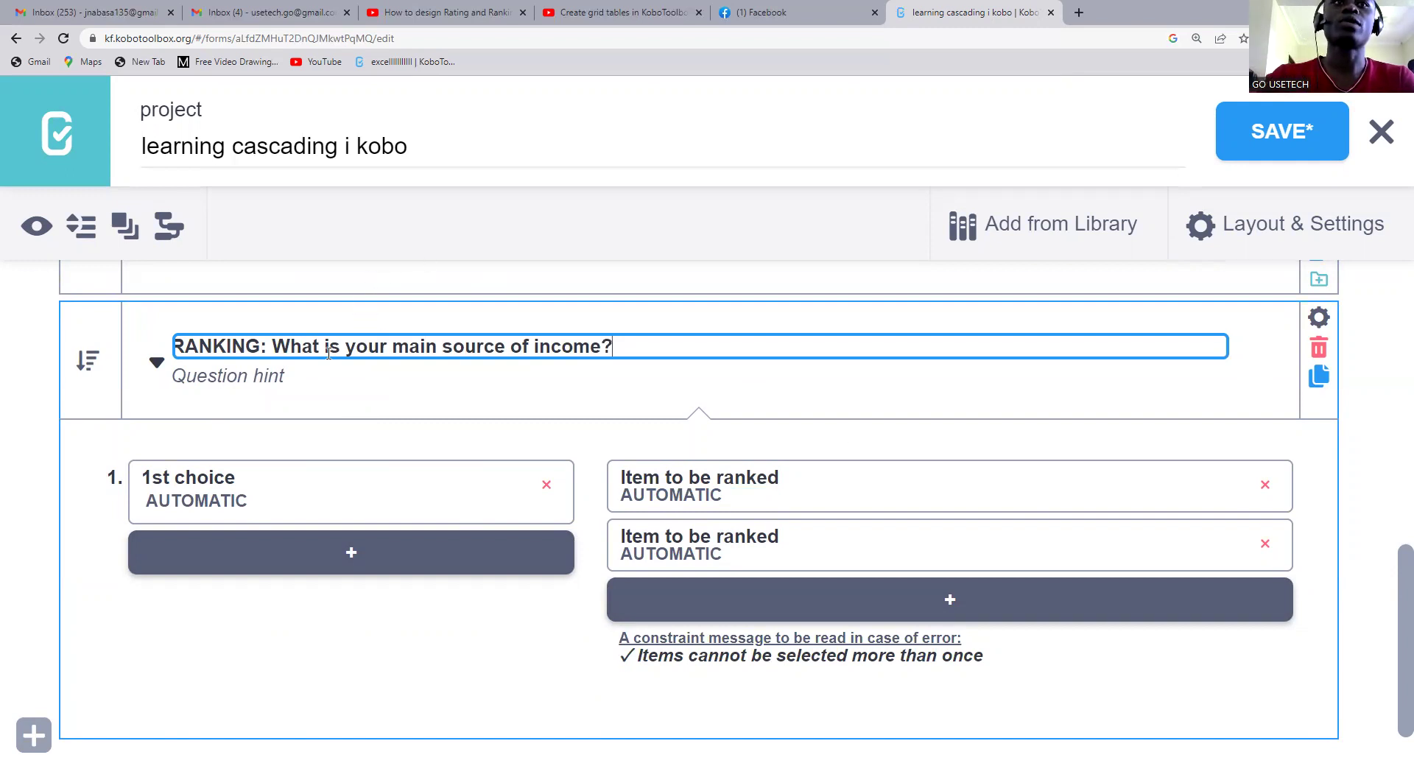
drag(389, 347, 345, 346)
text(the)
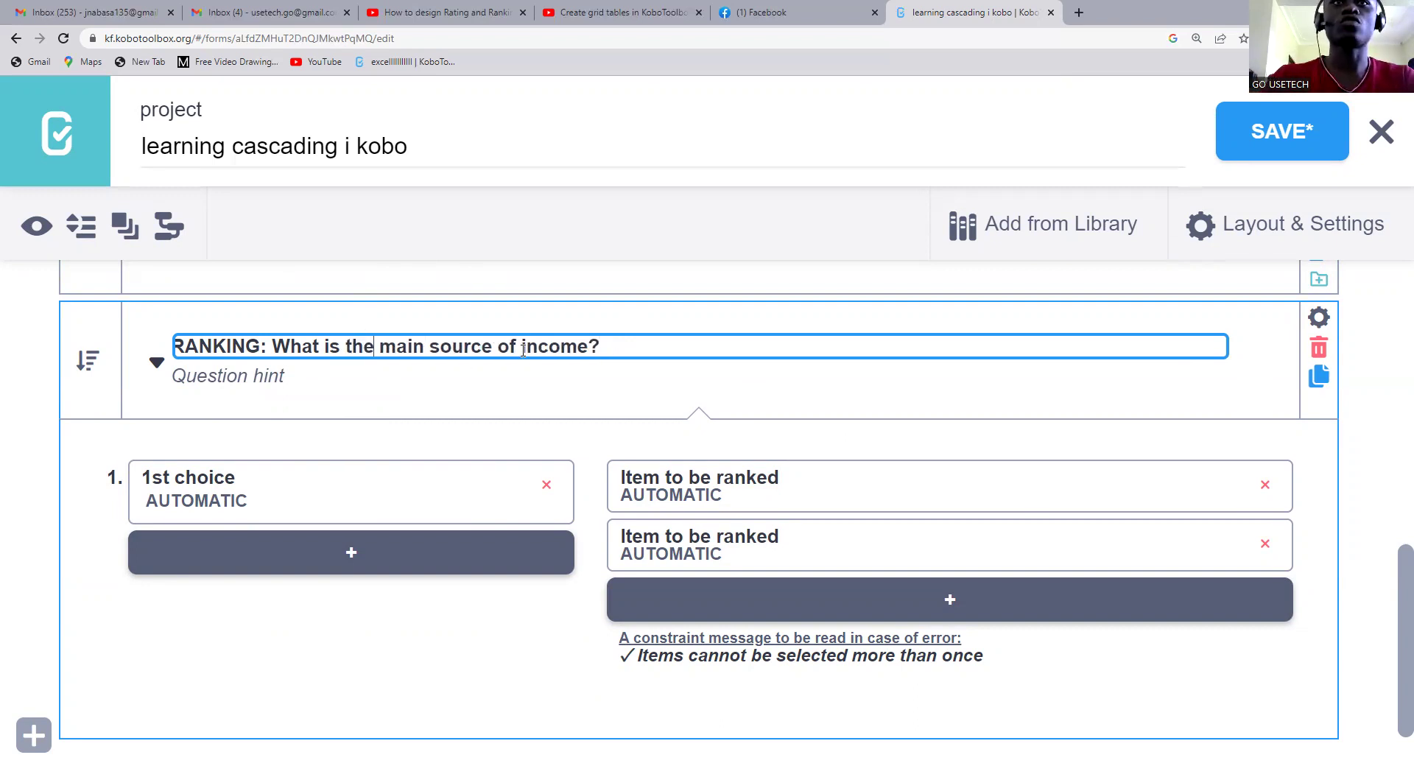
click(591, 347)
text(in)
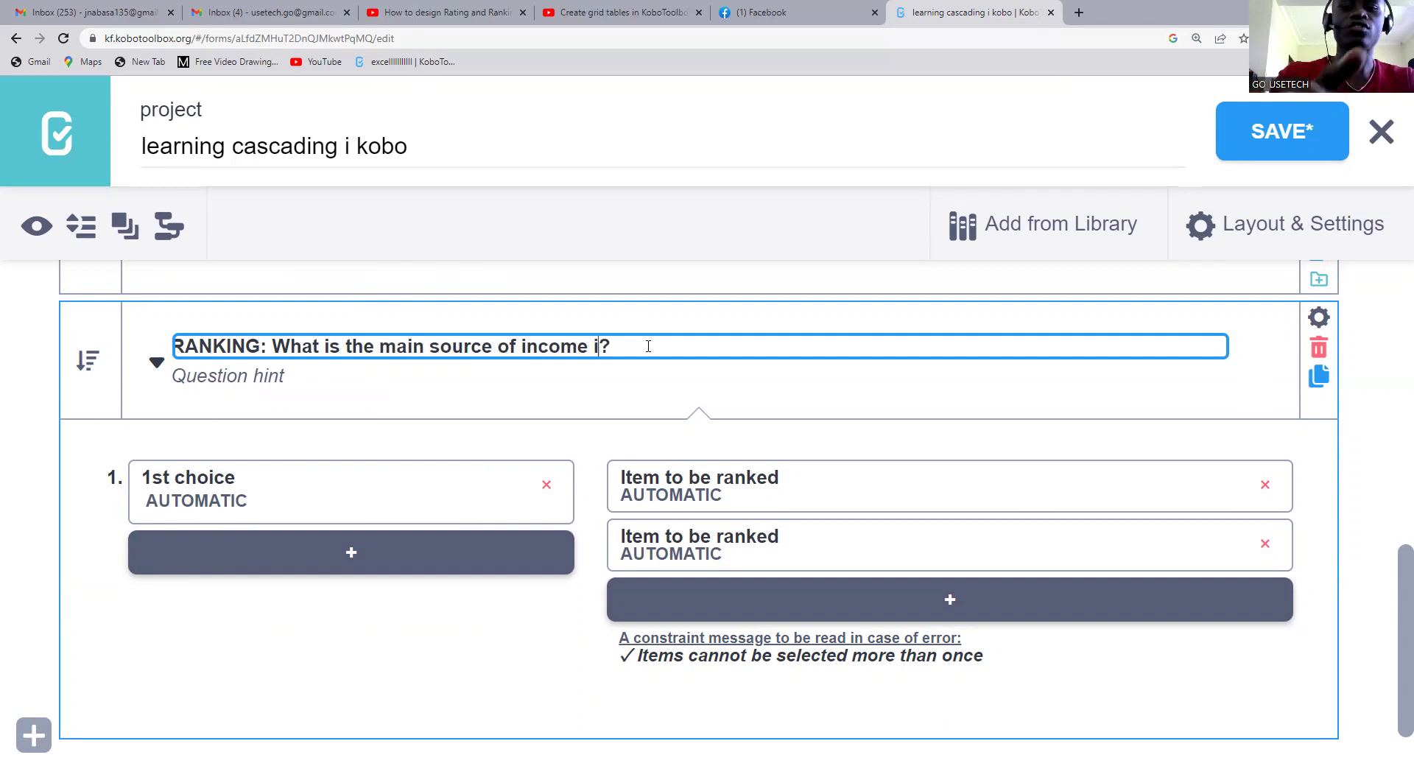
text( thus)
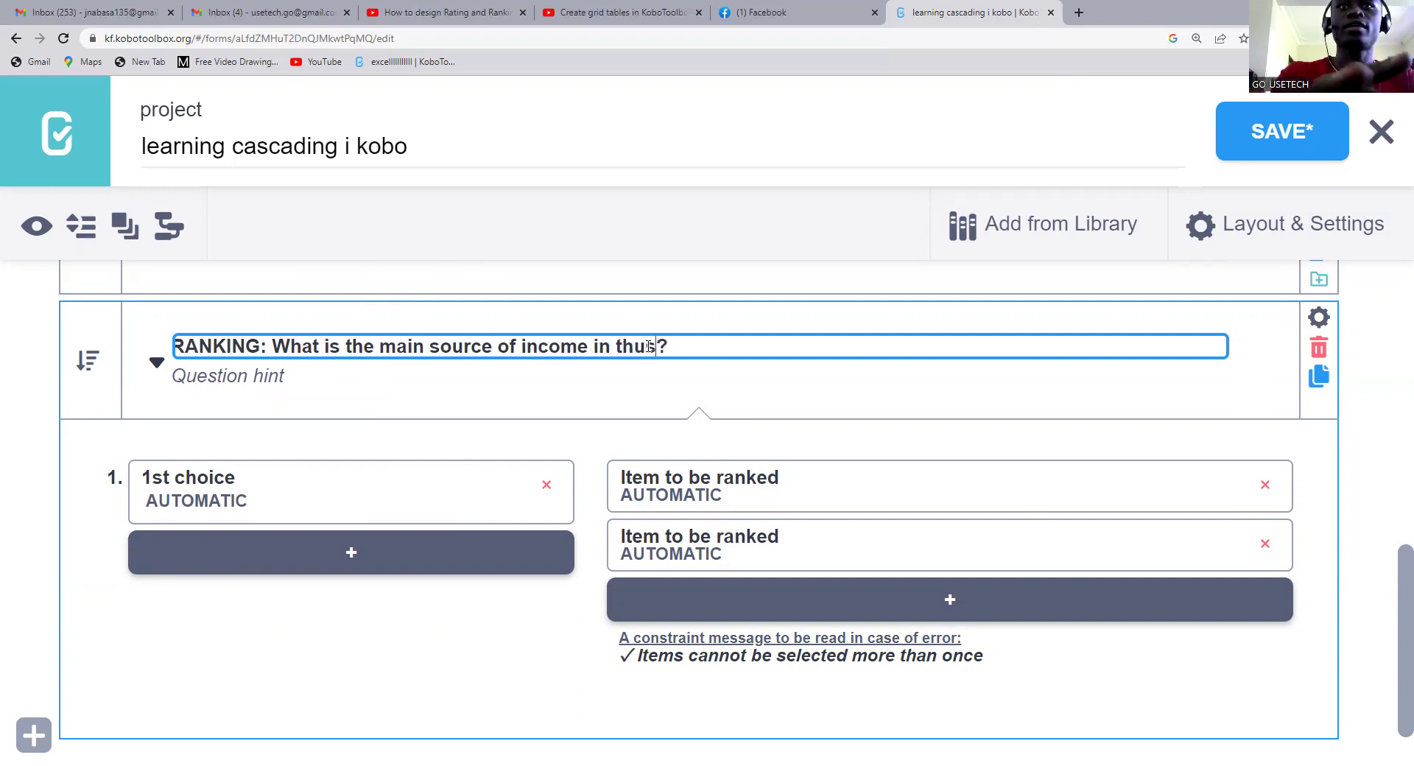
key(BackSpace)
key(BackSpace)
text(is commu)
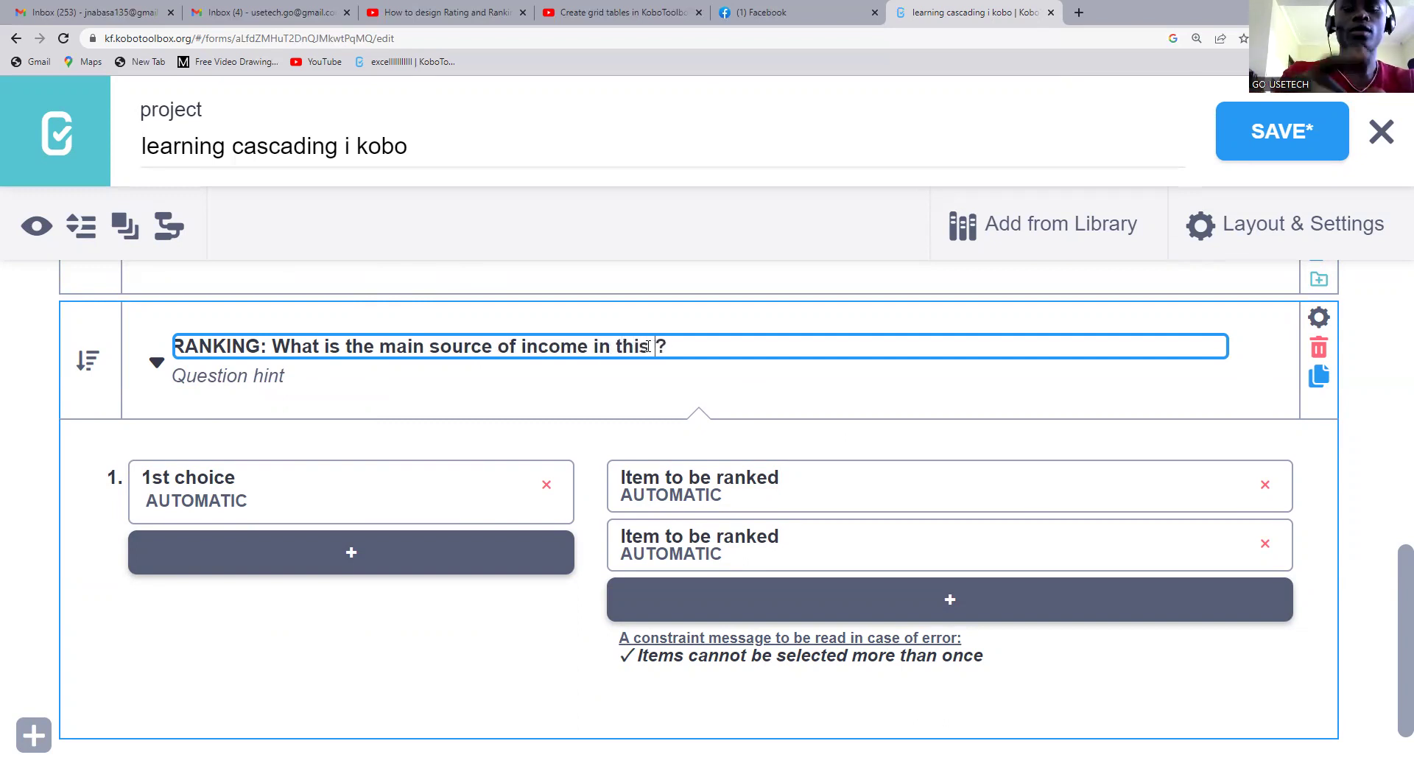
text(nity)
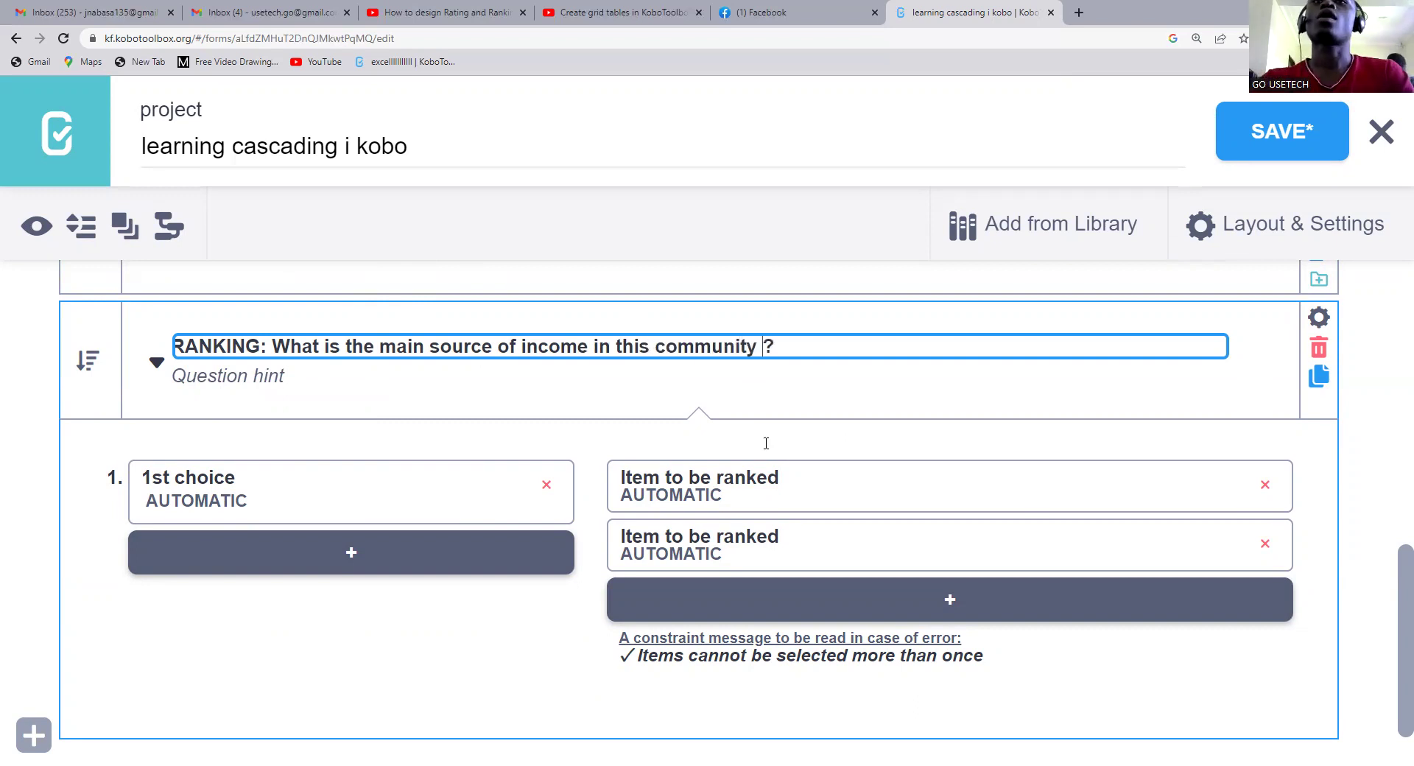
click(786, 482)
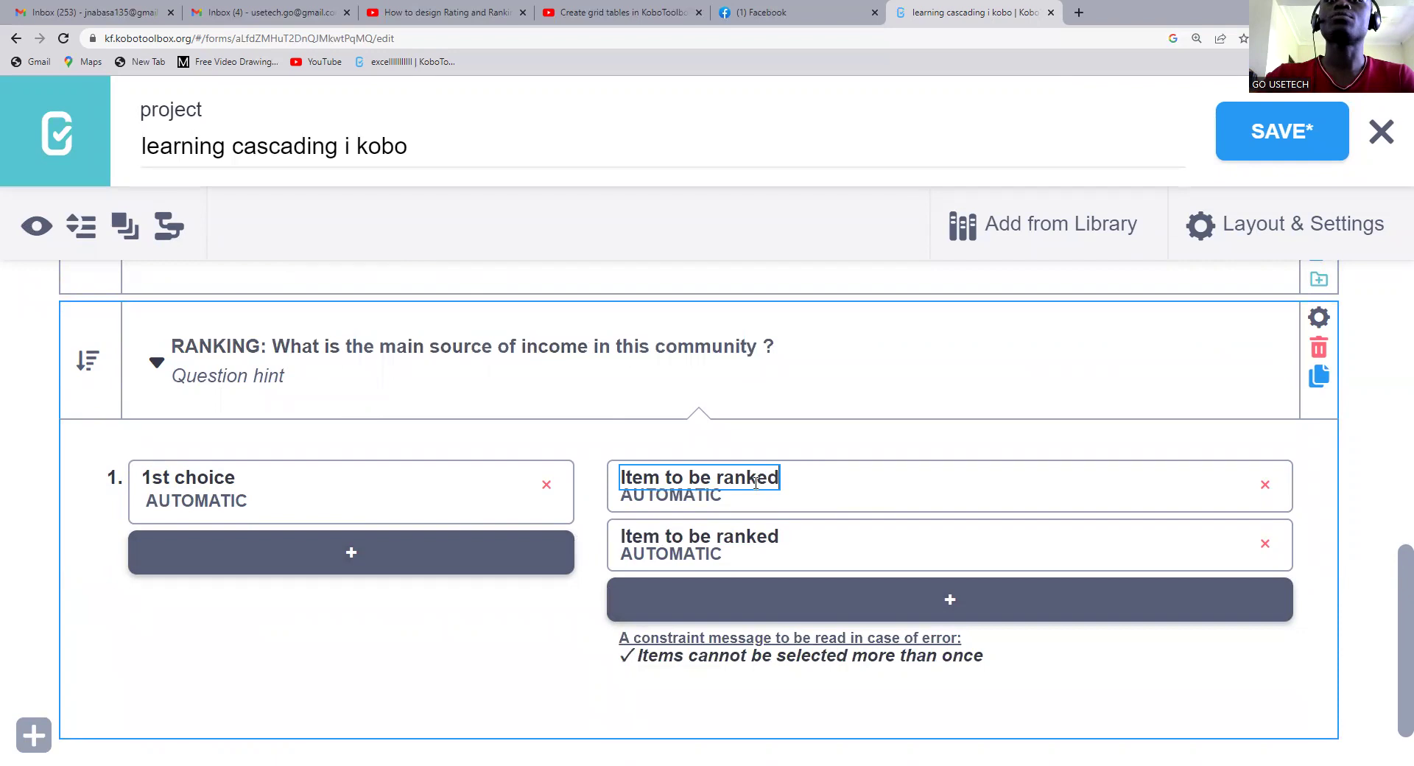
- Rename the first two items to 'farming' and 'Small business (Retail)', and add a 2nd choice slot
drag(779, 478, 589, 474)
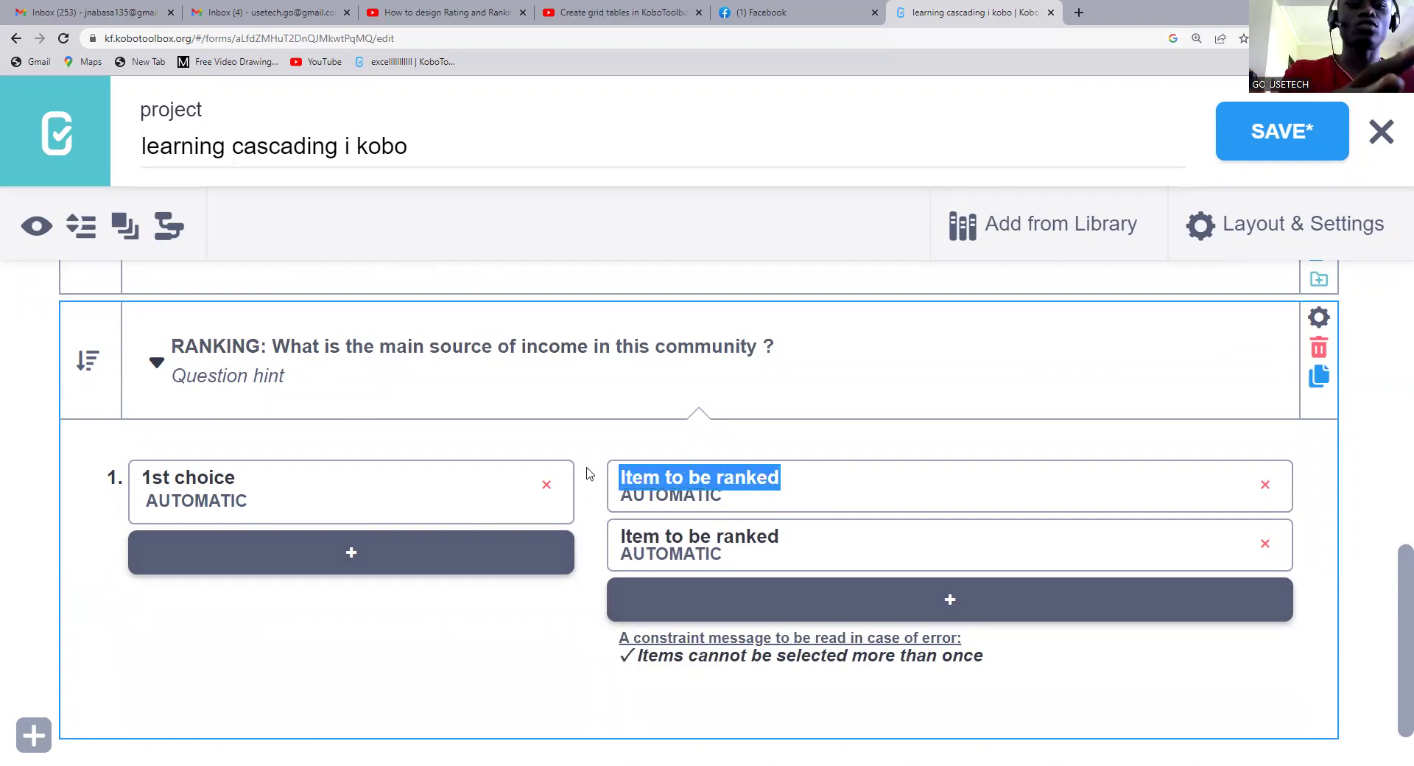
text(farmi)
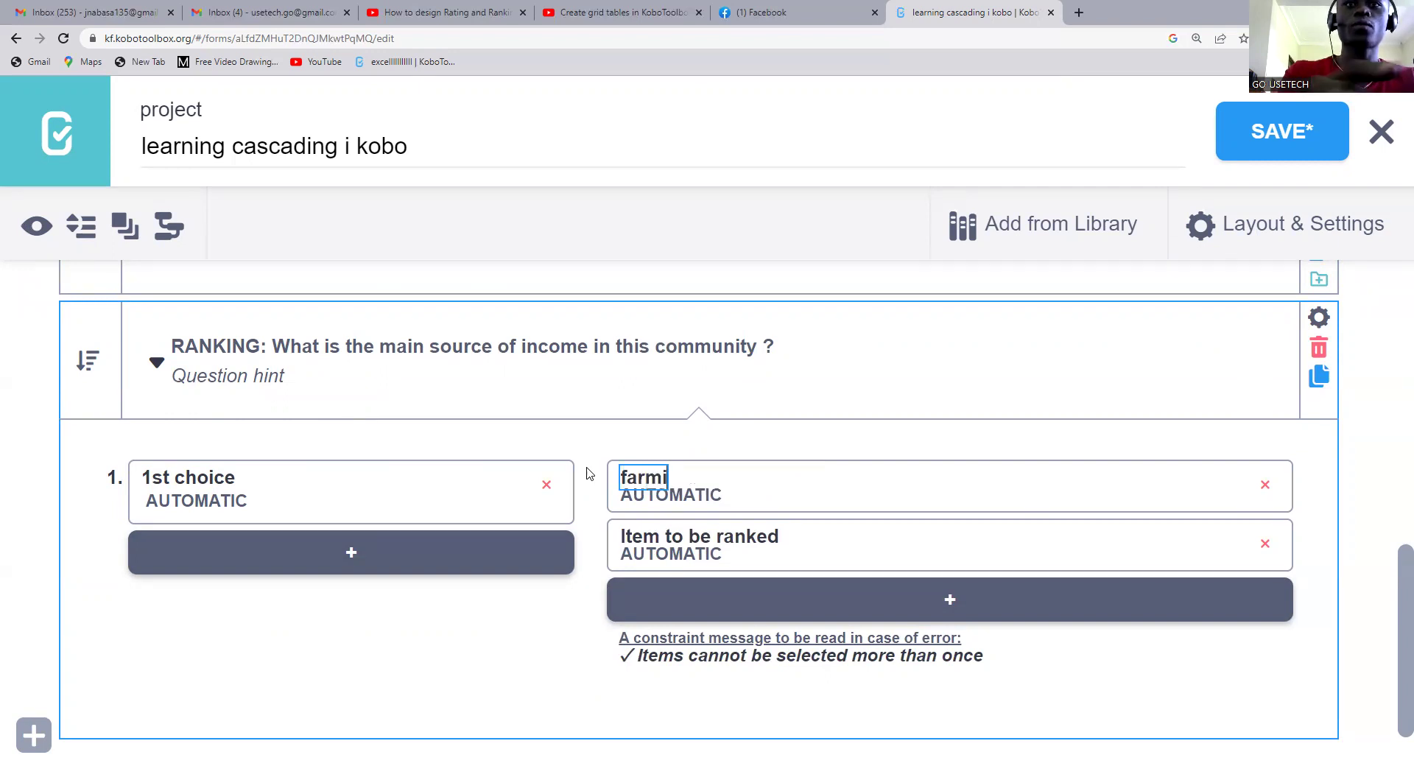
text(ng)
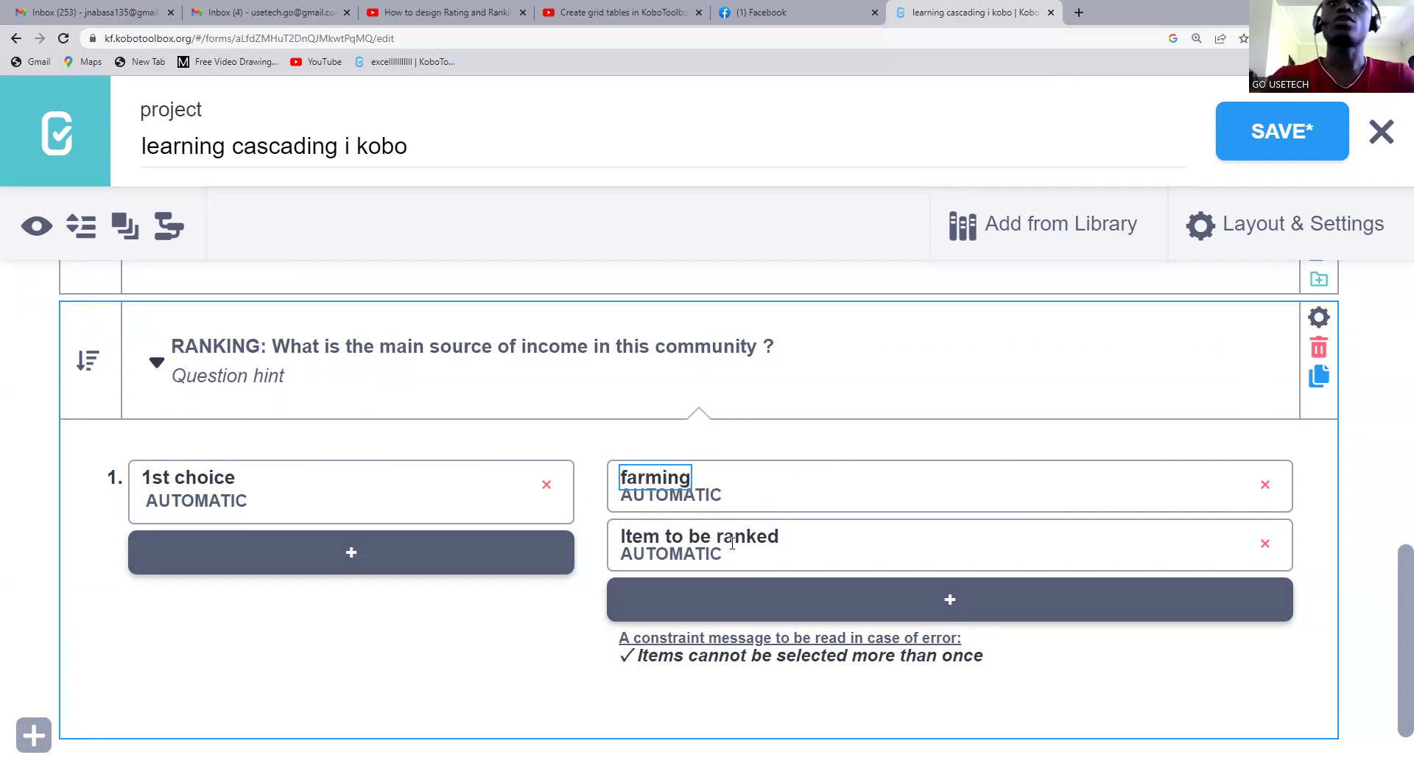
click(769, 535)
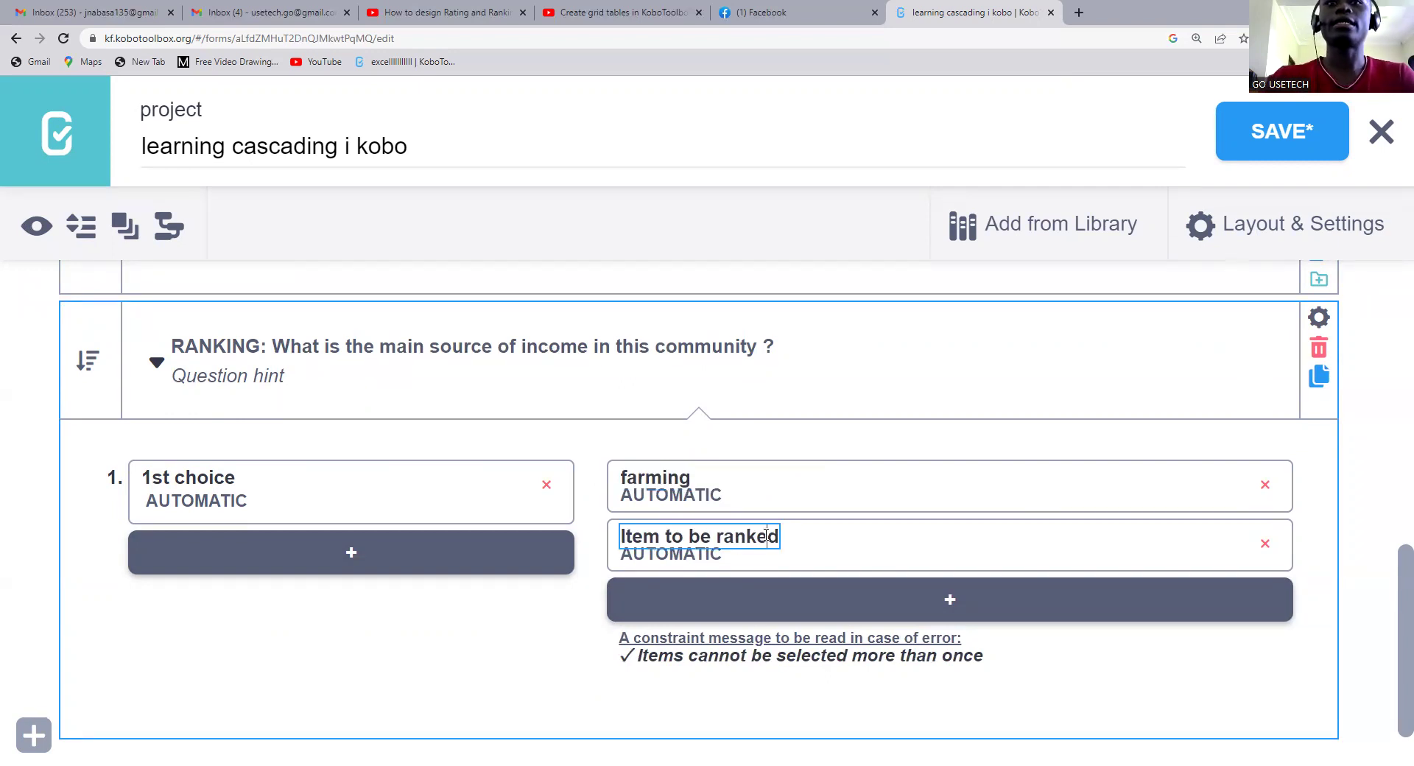
click(382, 562)
drag(784, 540, 622, 534)
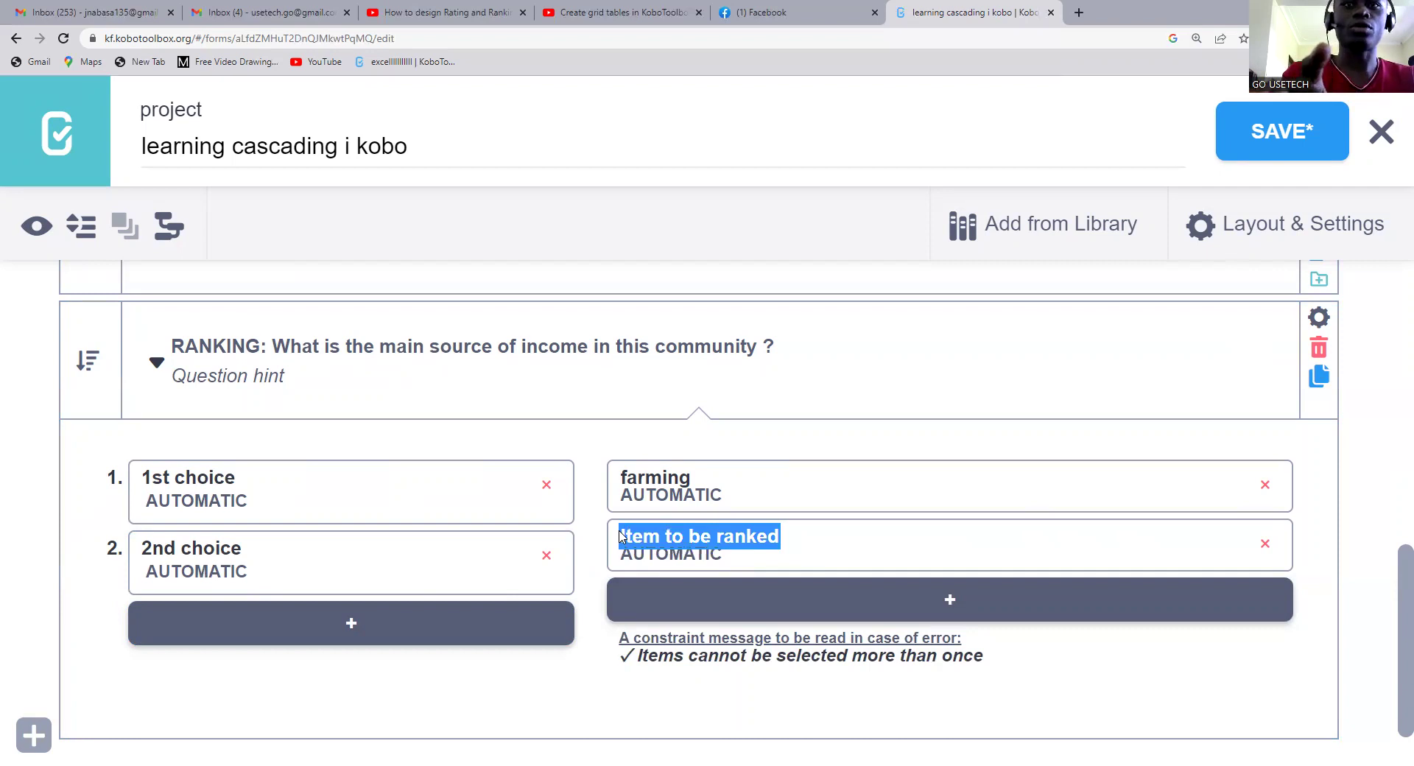
text(S)
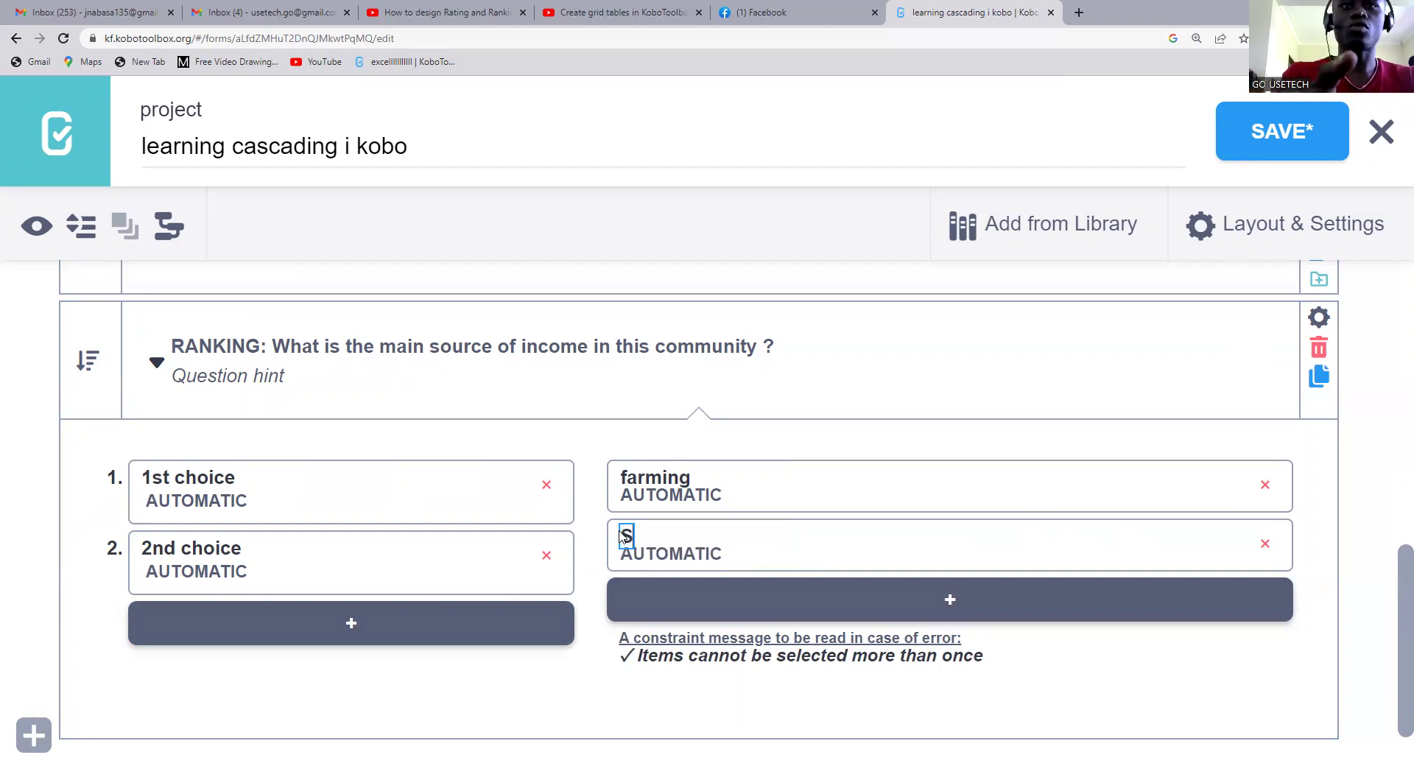
text(mall b)
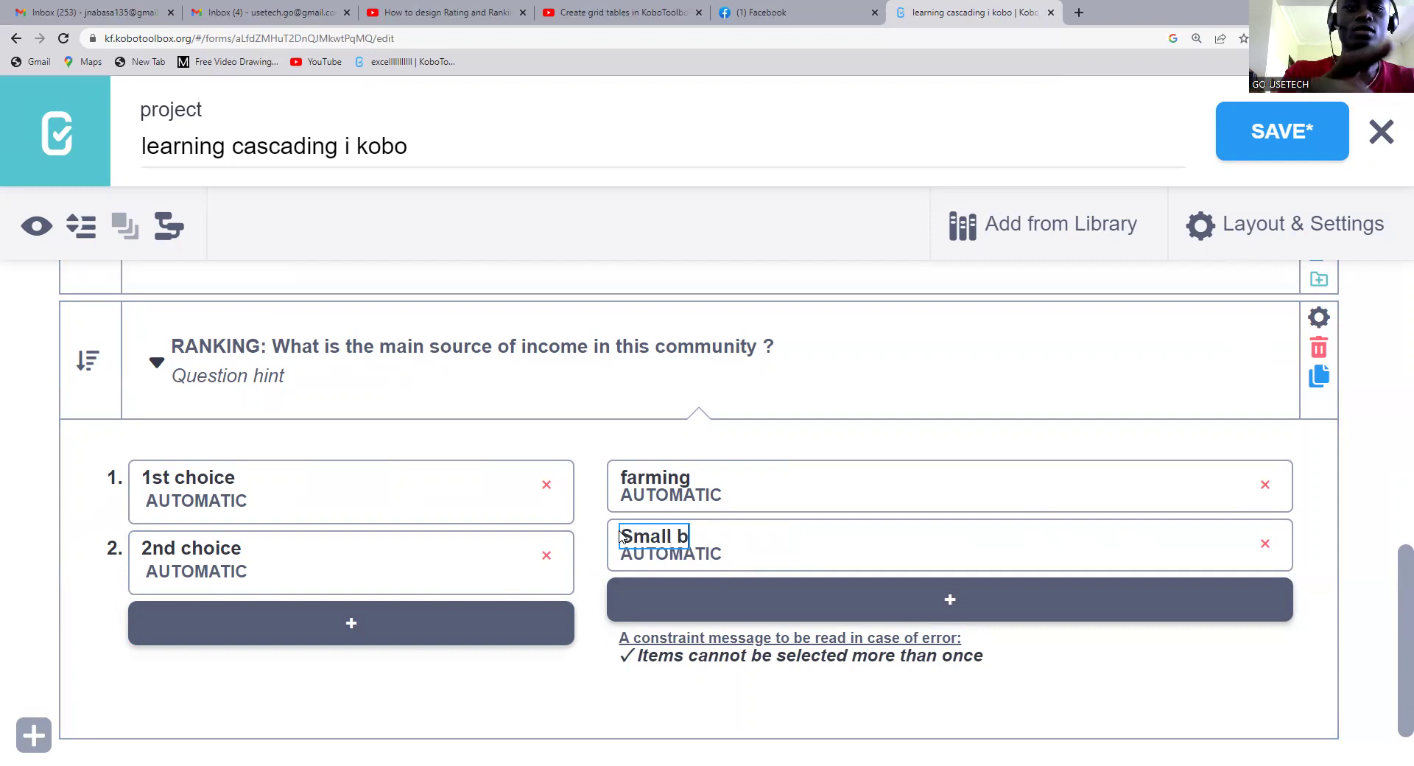
text(usiness ()
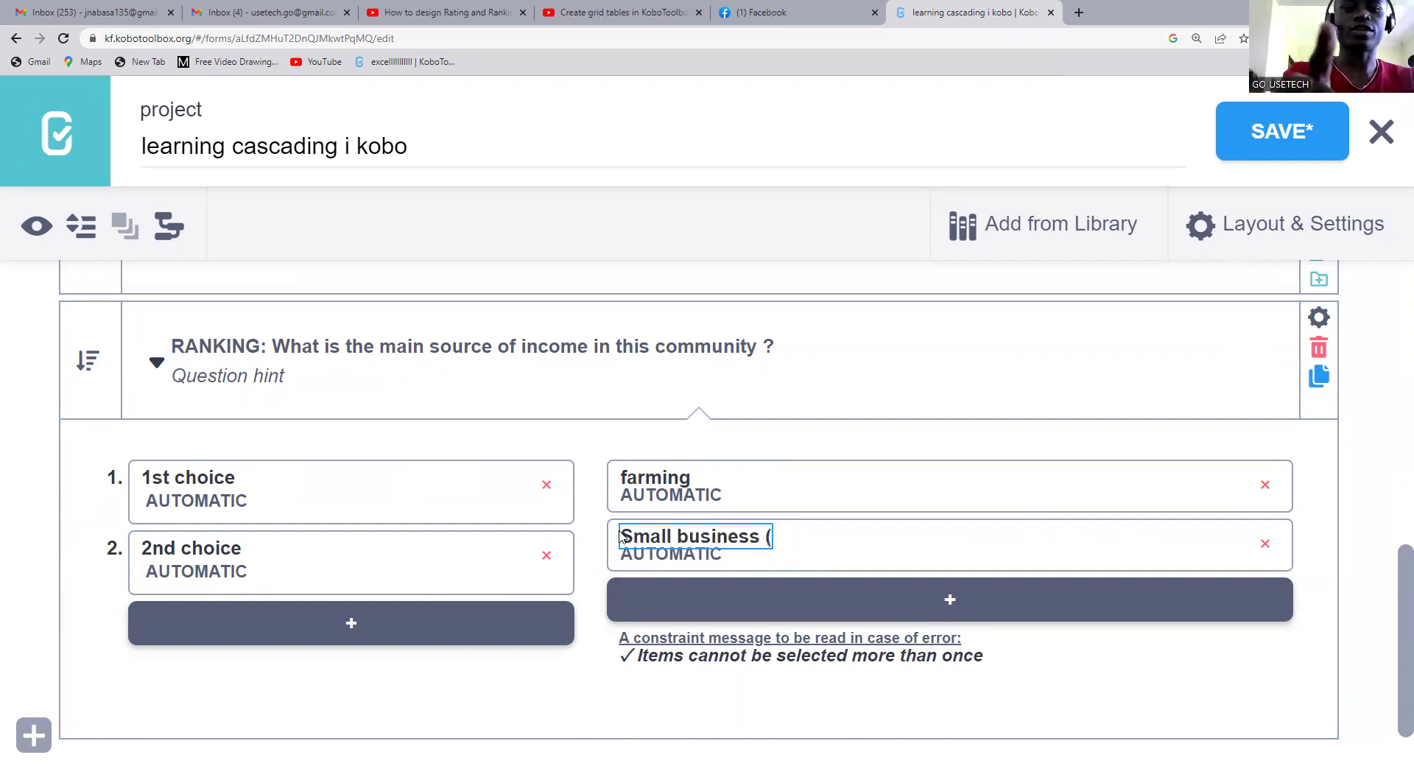
text(REtai)
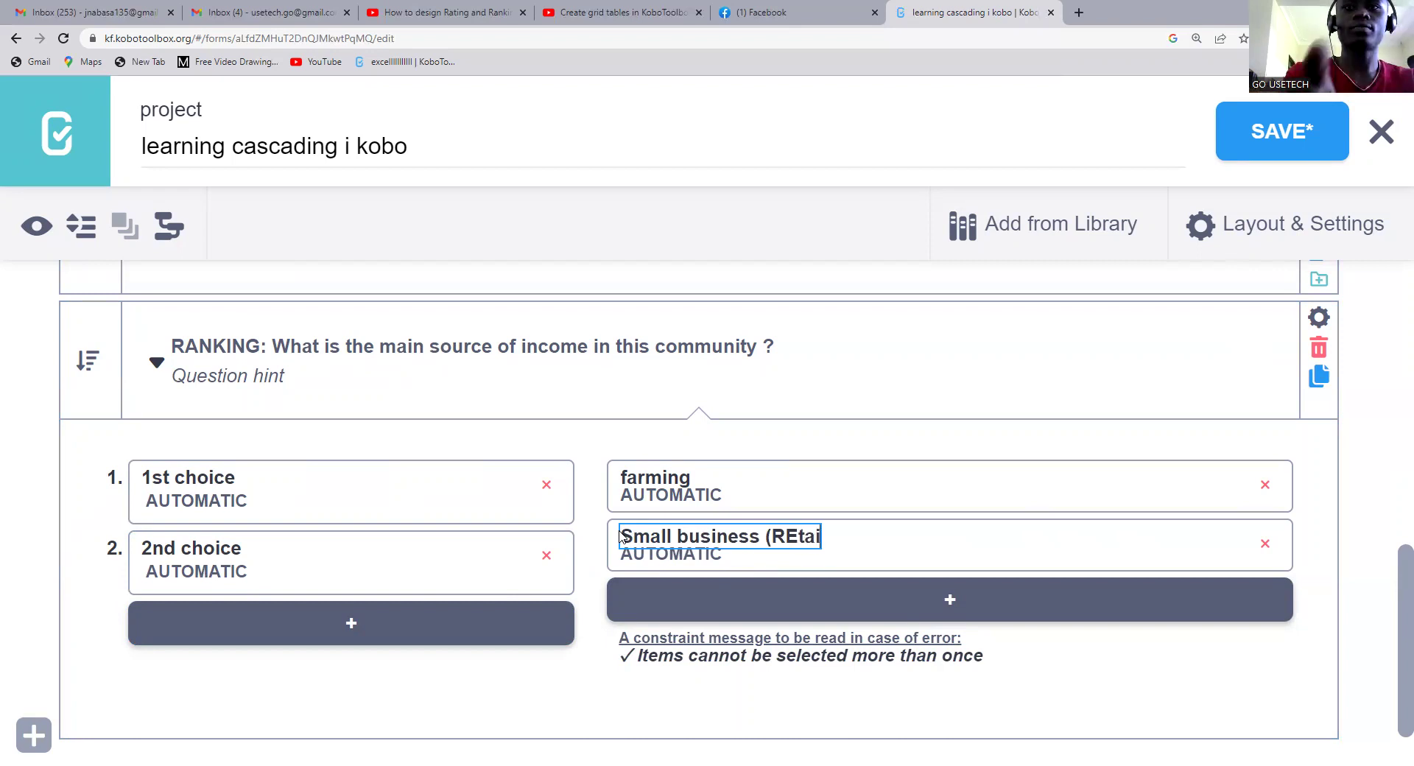
text(l))
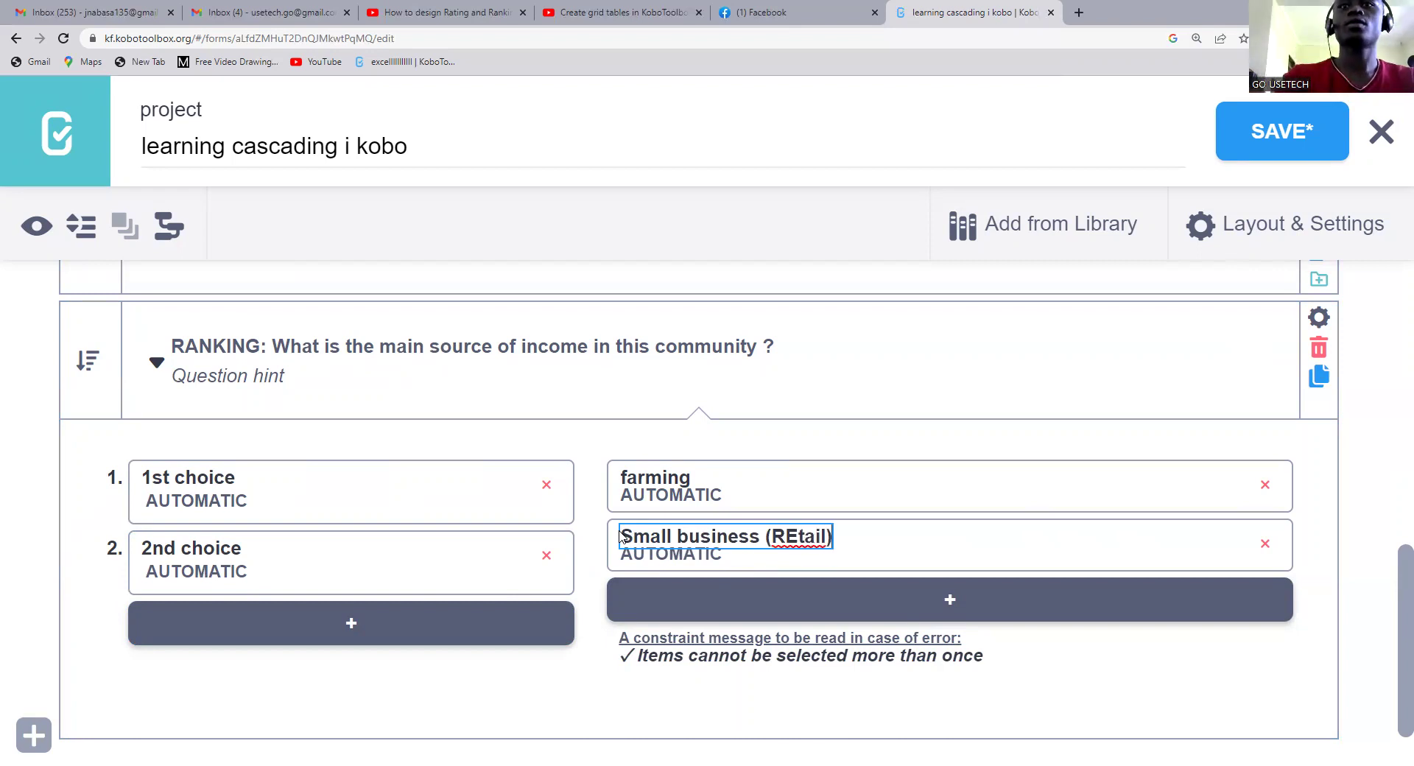
click(800, 536)
key(BackSpace)
text(e)
scroll(812, 549, down, 1)
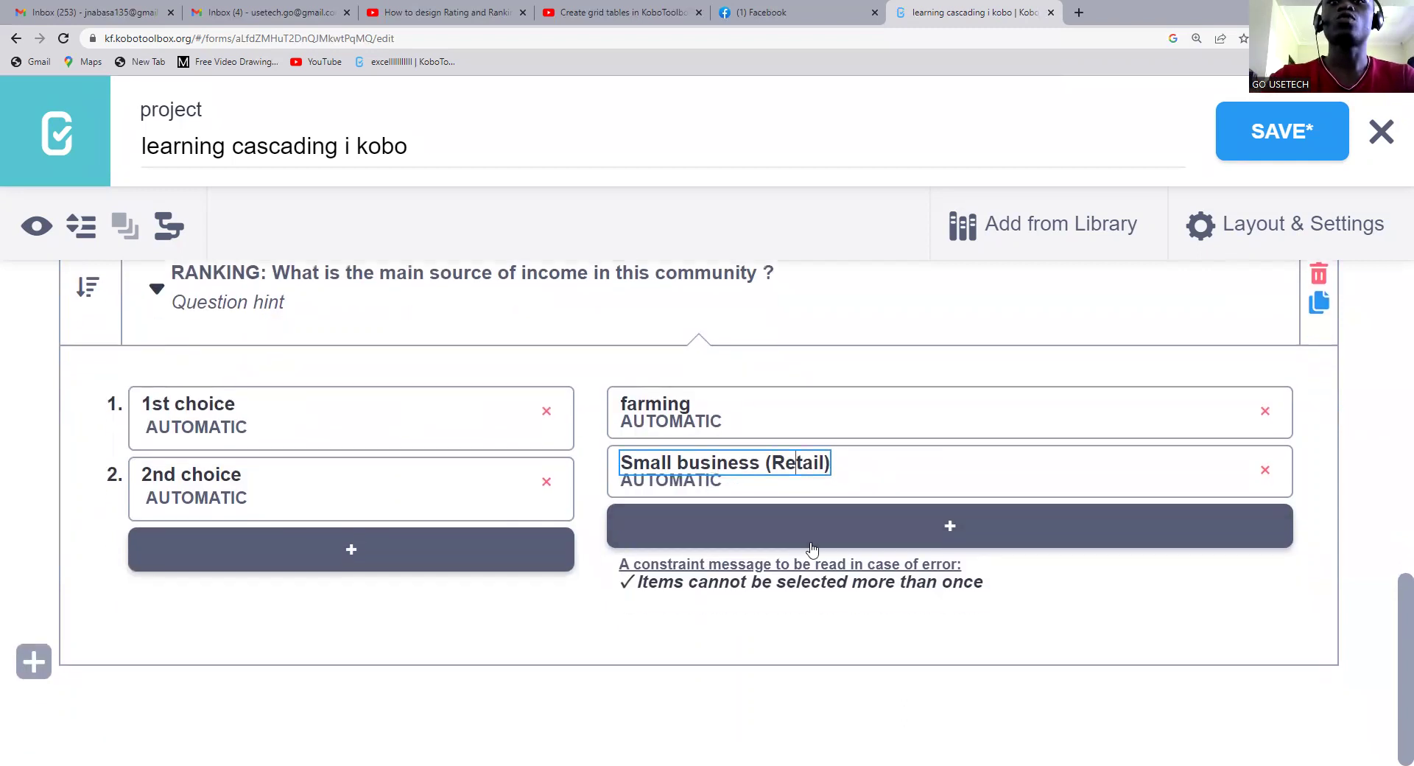
- Add the items 'Grants' and 'trading', with 3rd and 4th choice slots
click(812, 549)
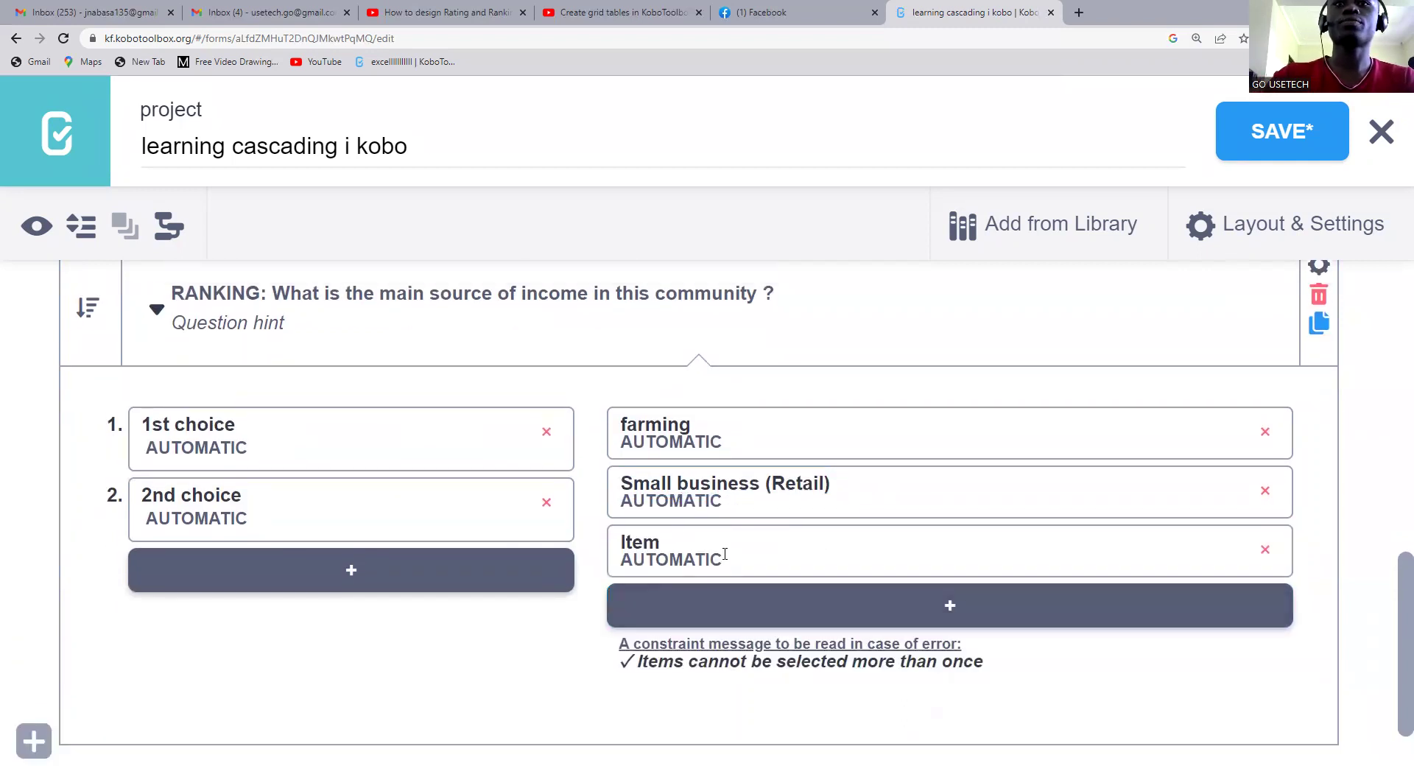
click(663, 543)
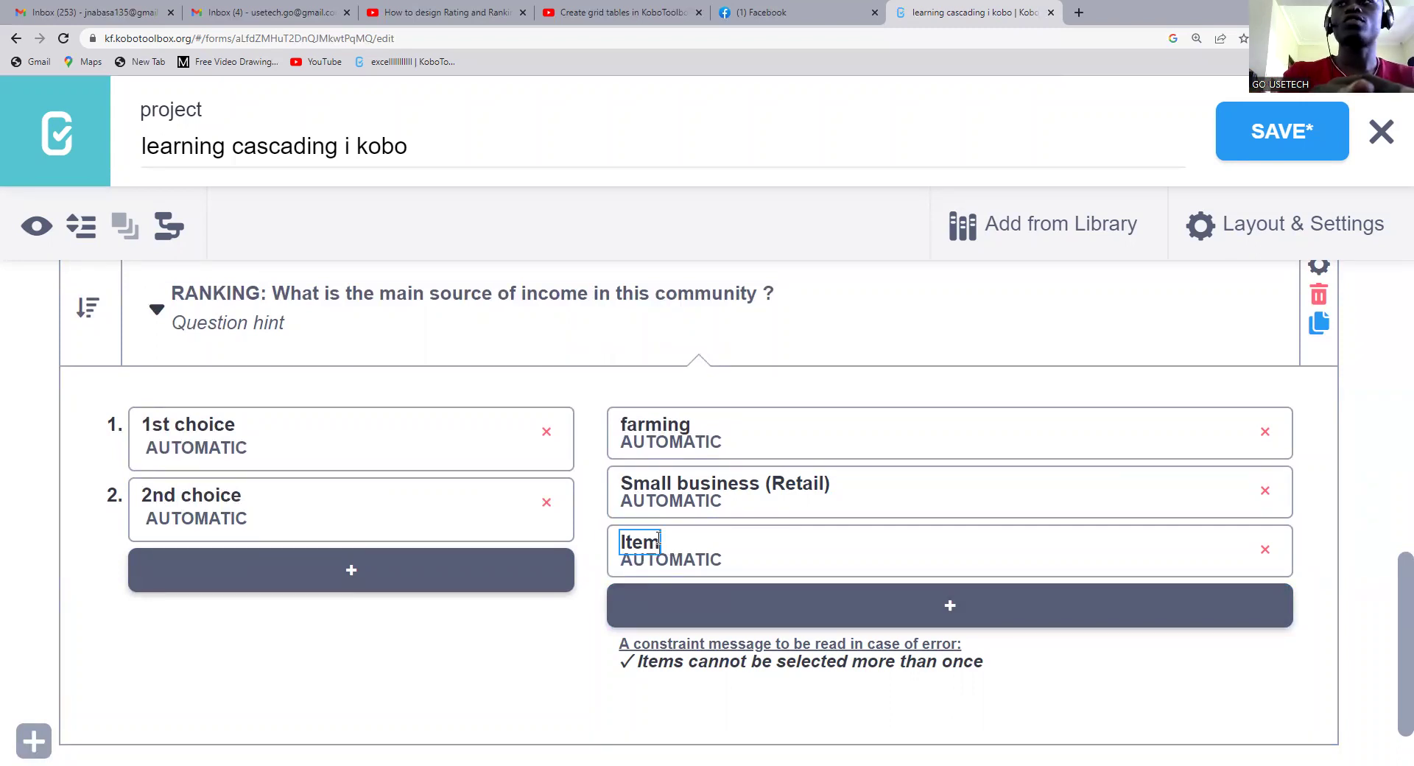
key(BackSpace)
key(BackSpace)
key(BackSpace)
key(BackSpace)
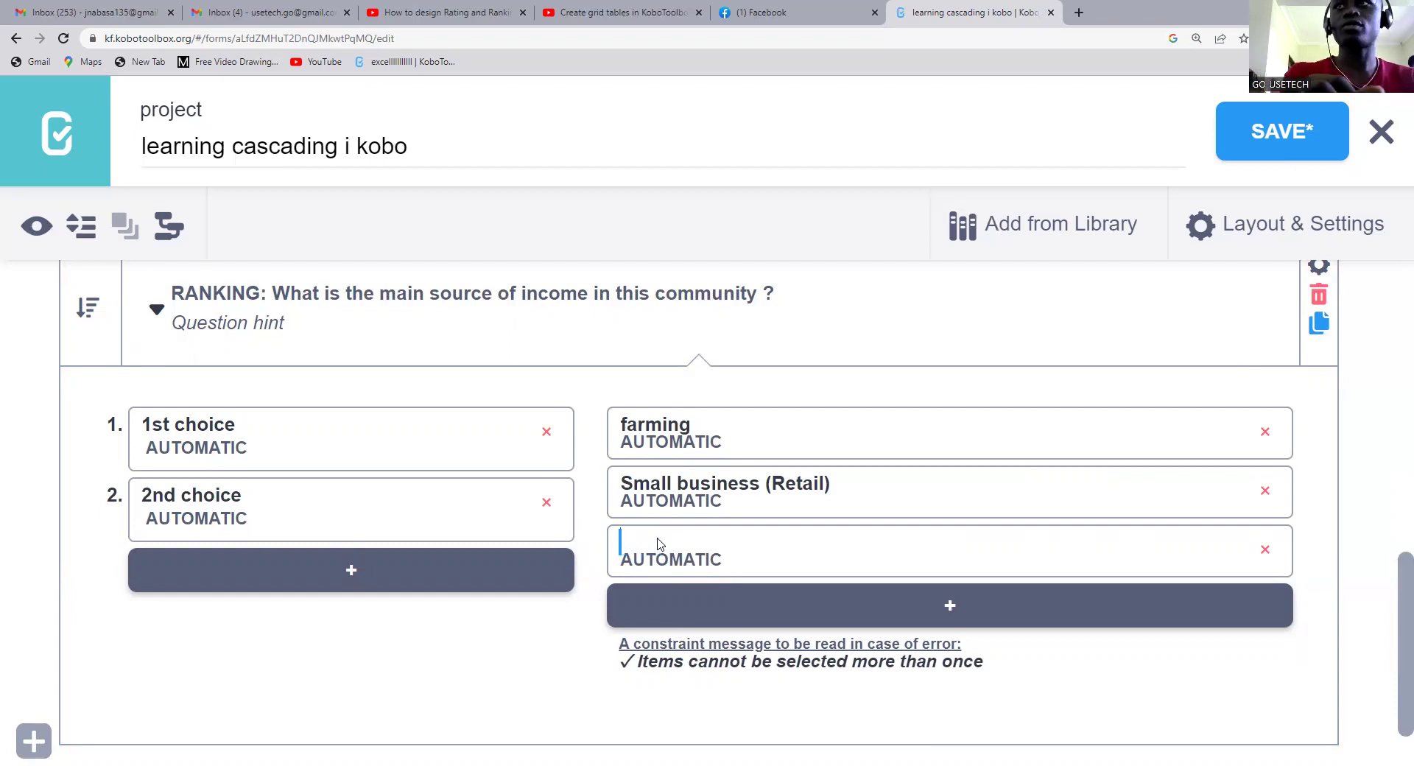
text(G)
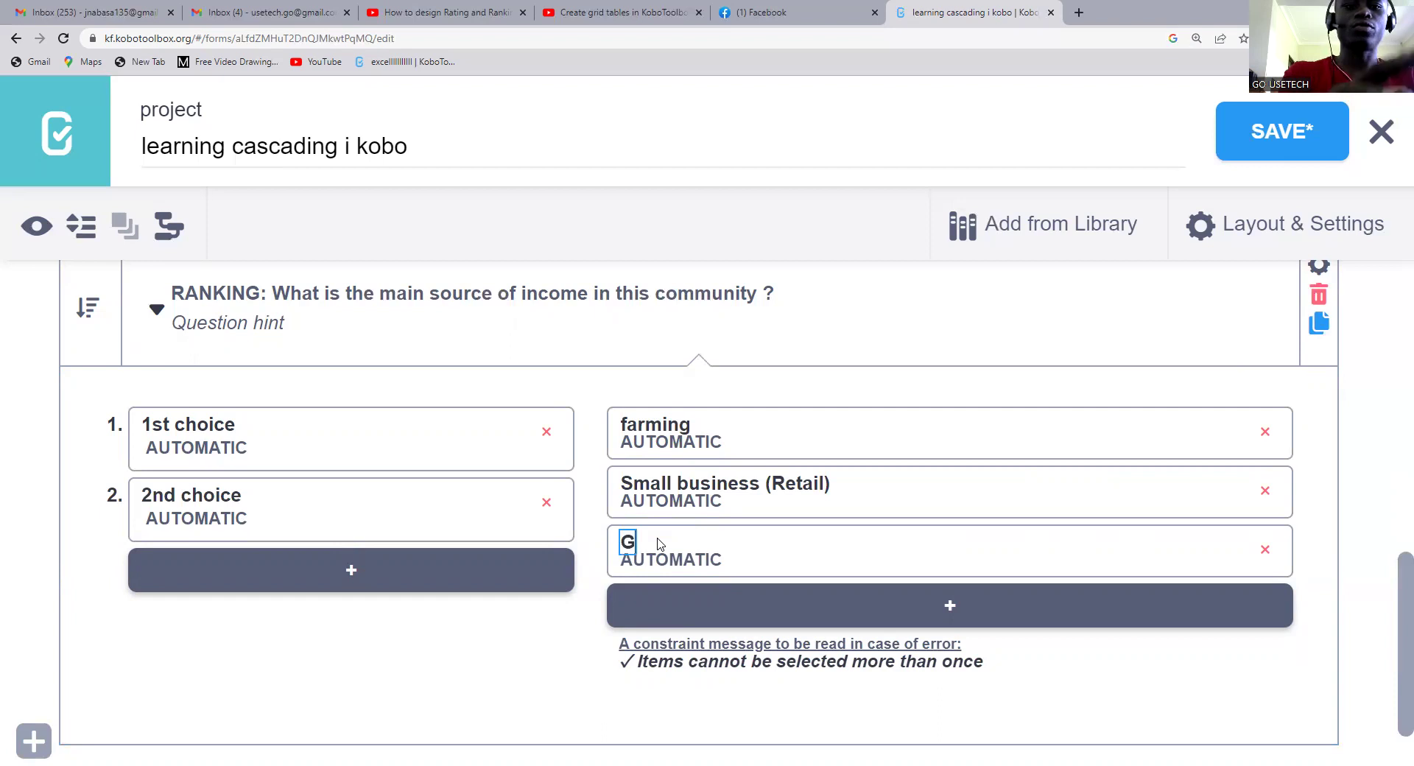
text(rants)
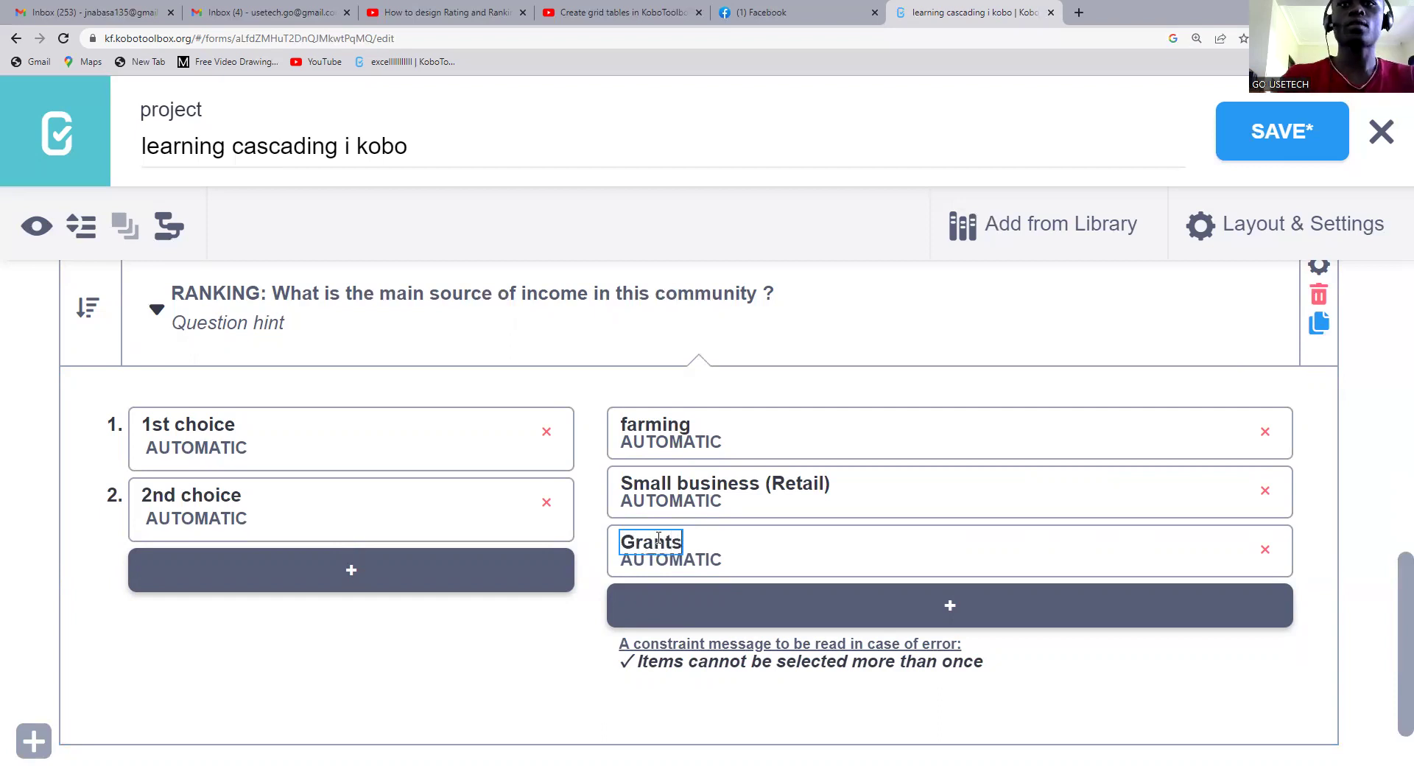
click(326, 578)
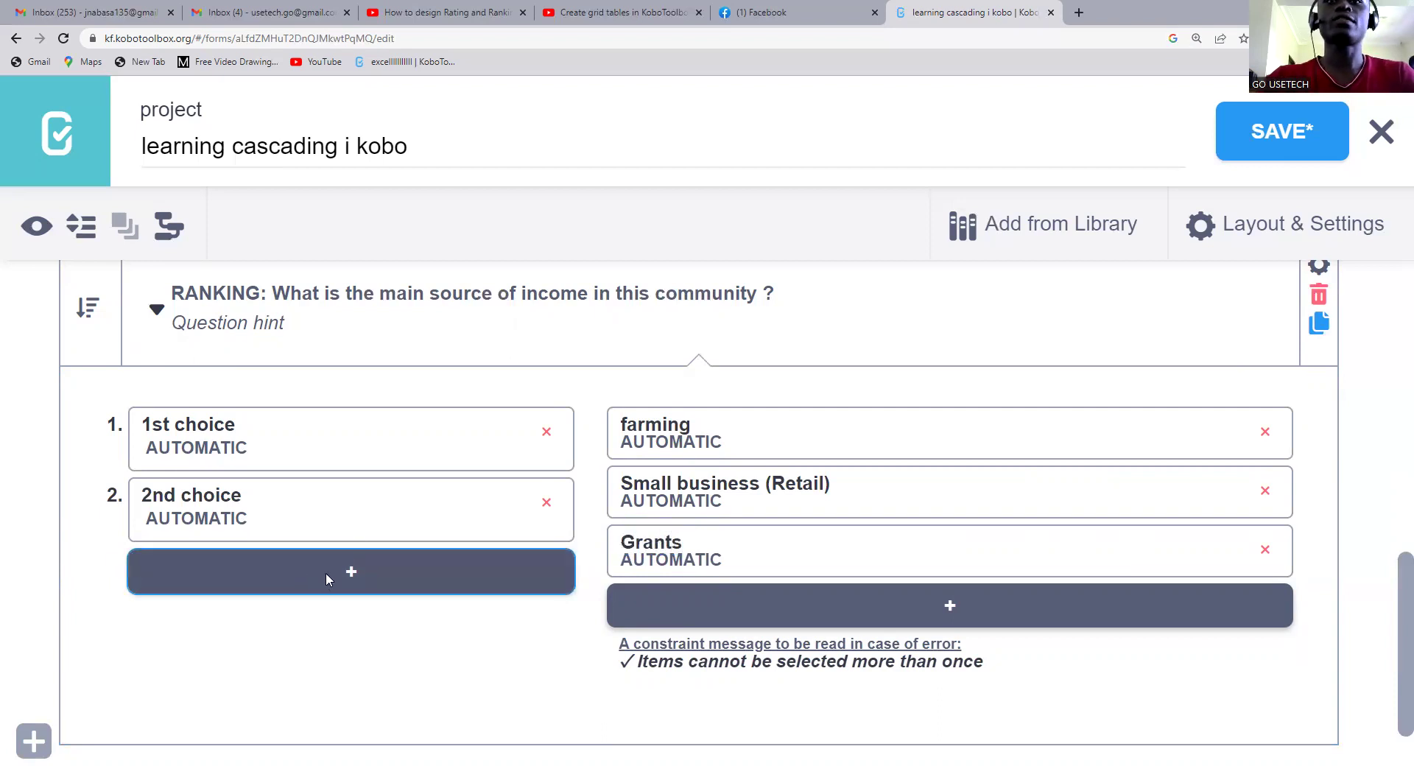
click(626, 607)
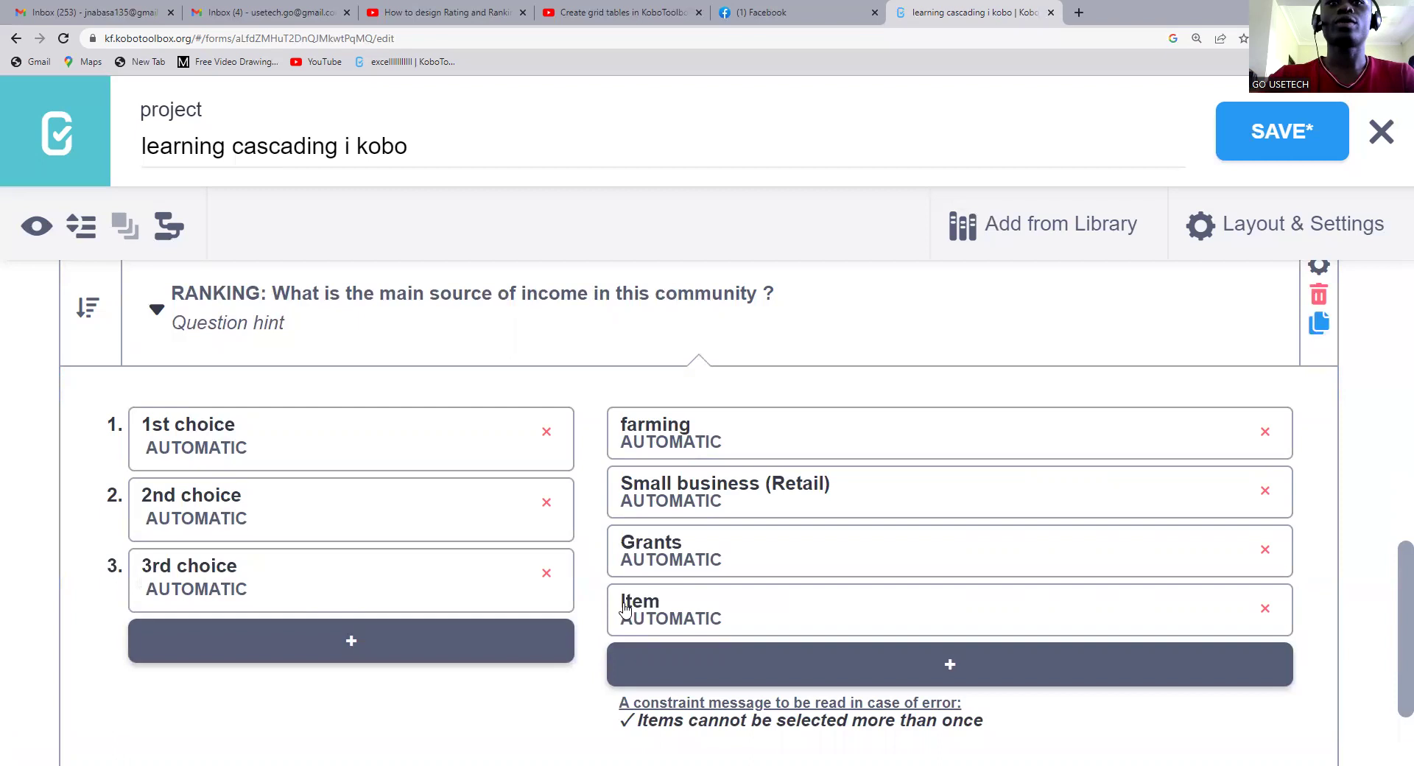
click(451, 653)
drag(662, 601, 600, 604)
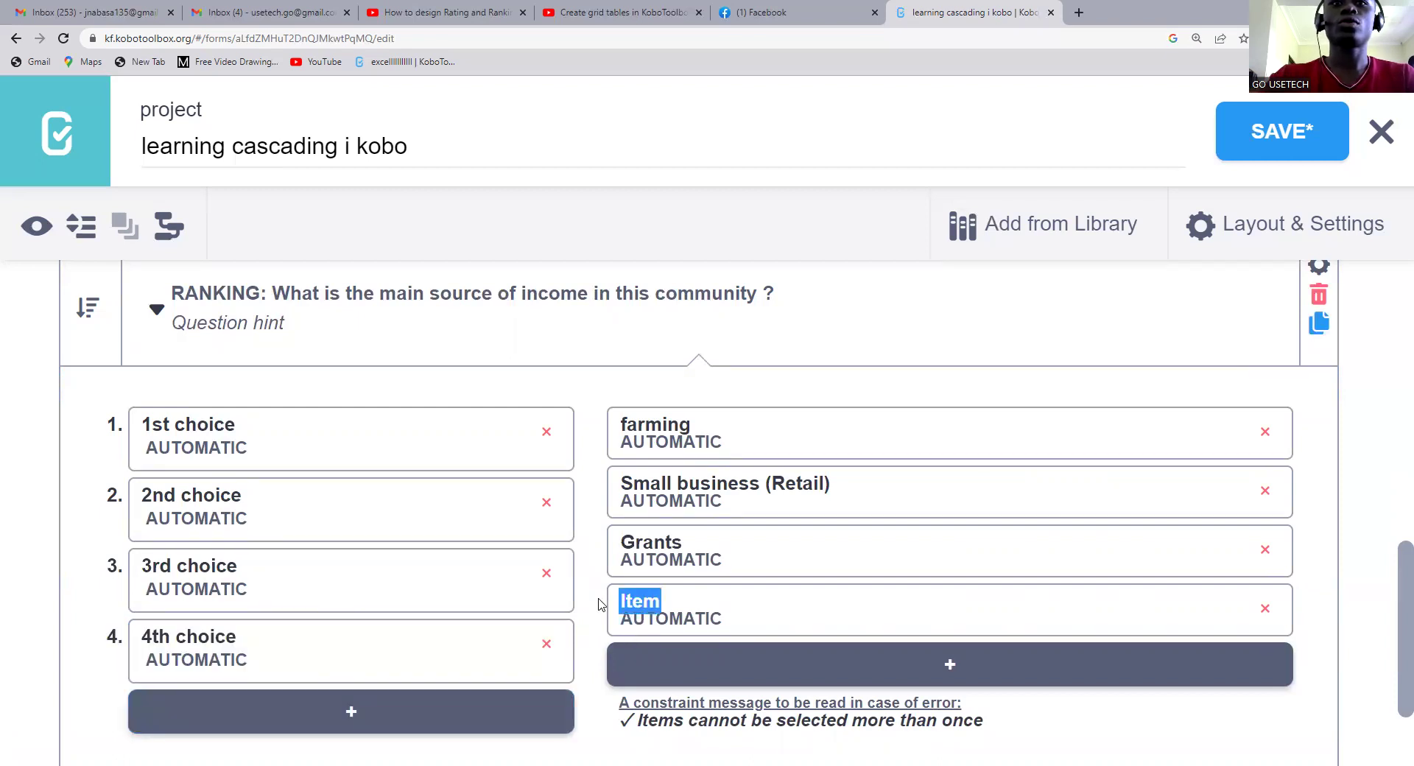
text(trading)
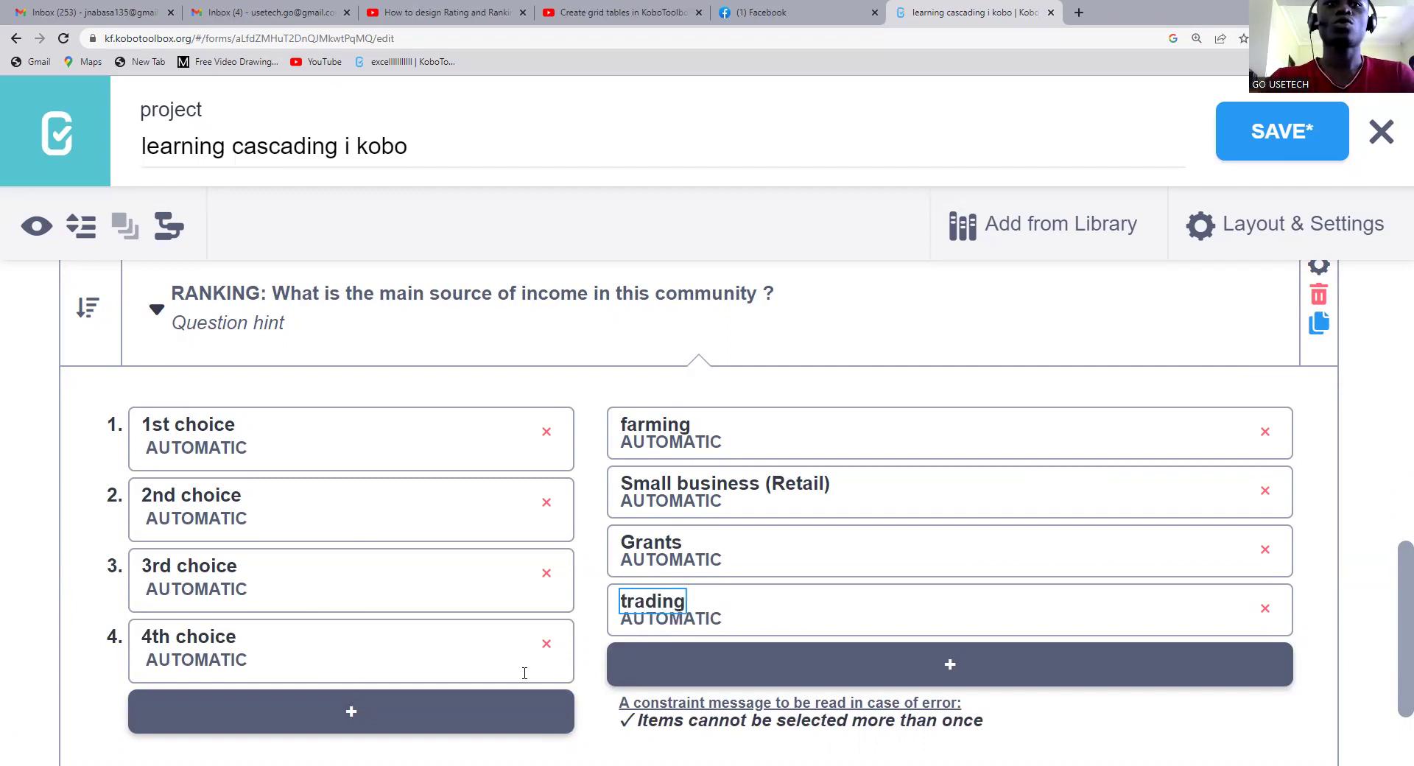
- Add the item 'Begging' and a 5th choice slot
click(728, 666)
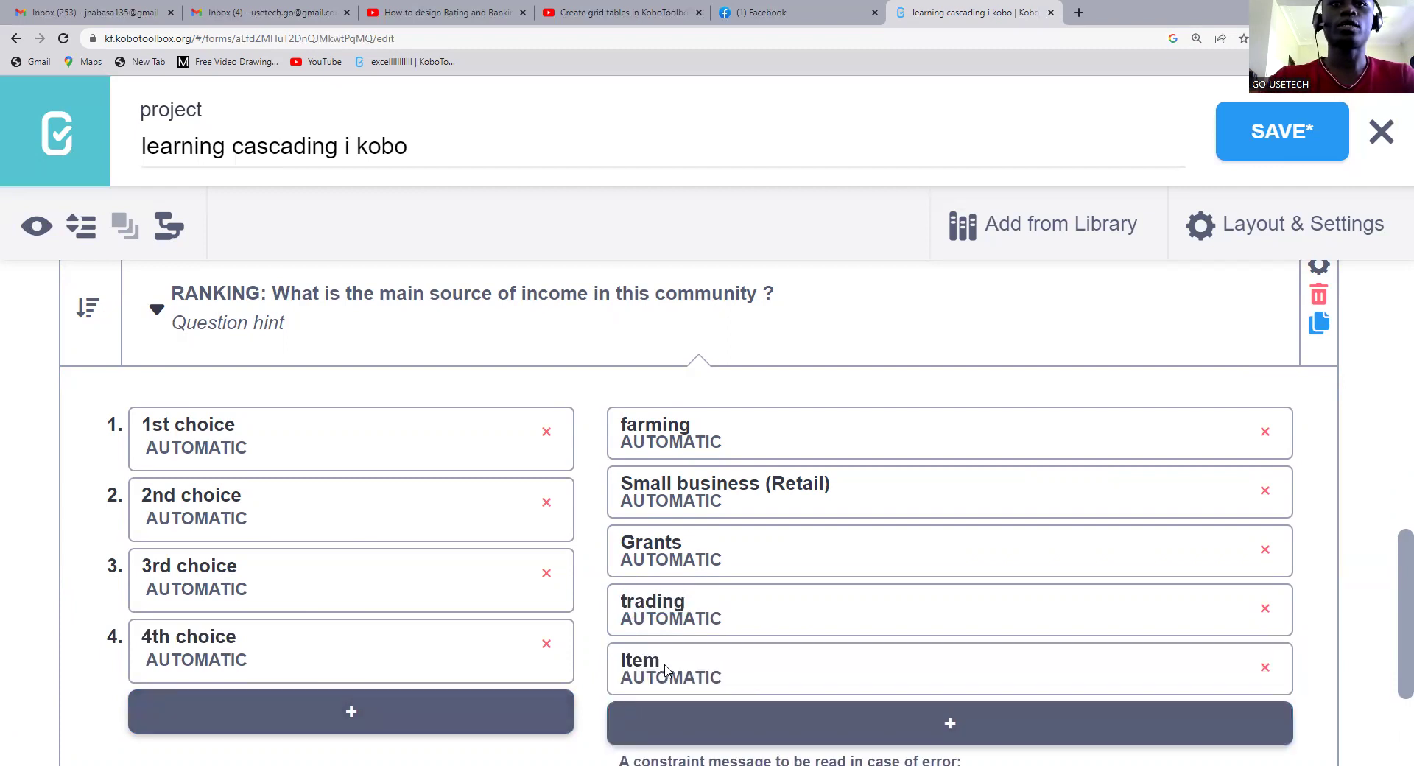
drag(663, 661, 629, 660)
key(BackSpace)
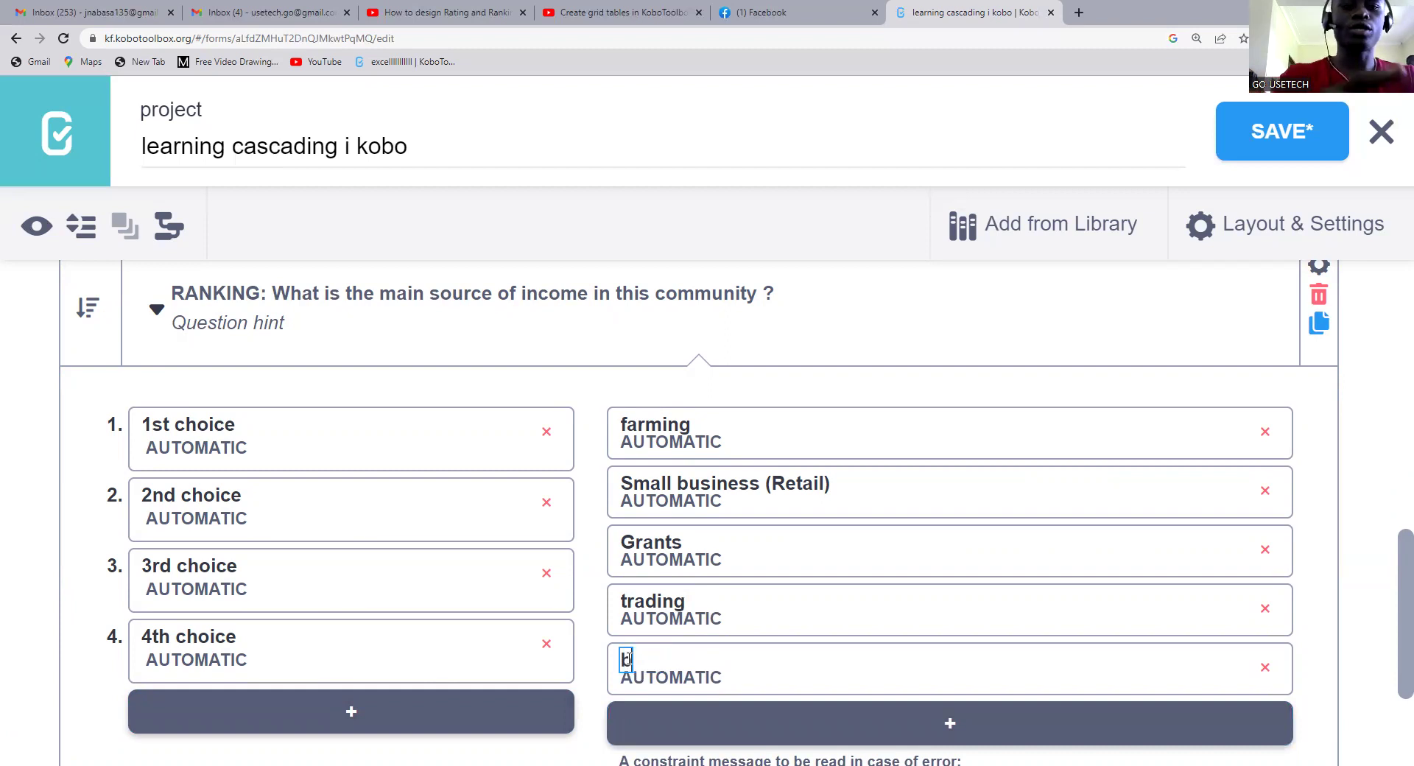
text(Ge)
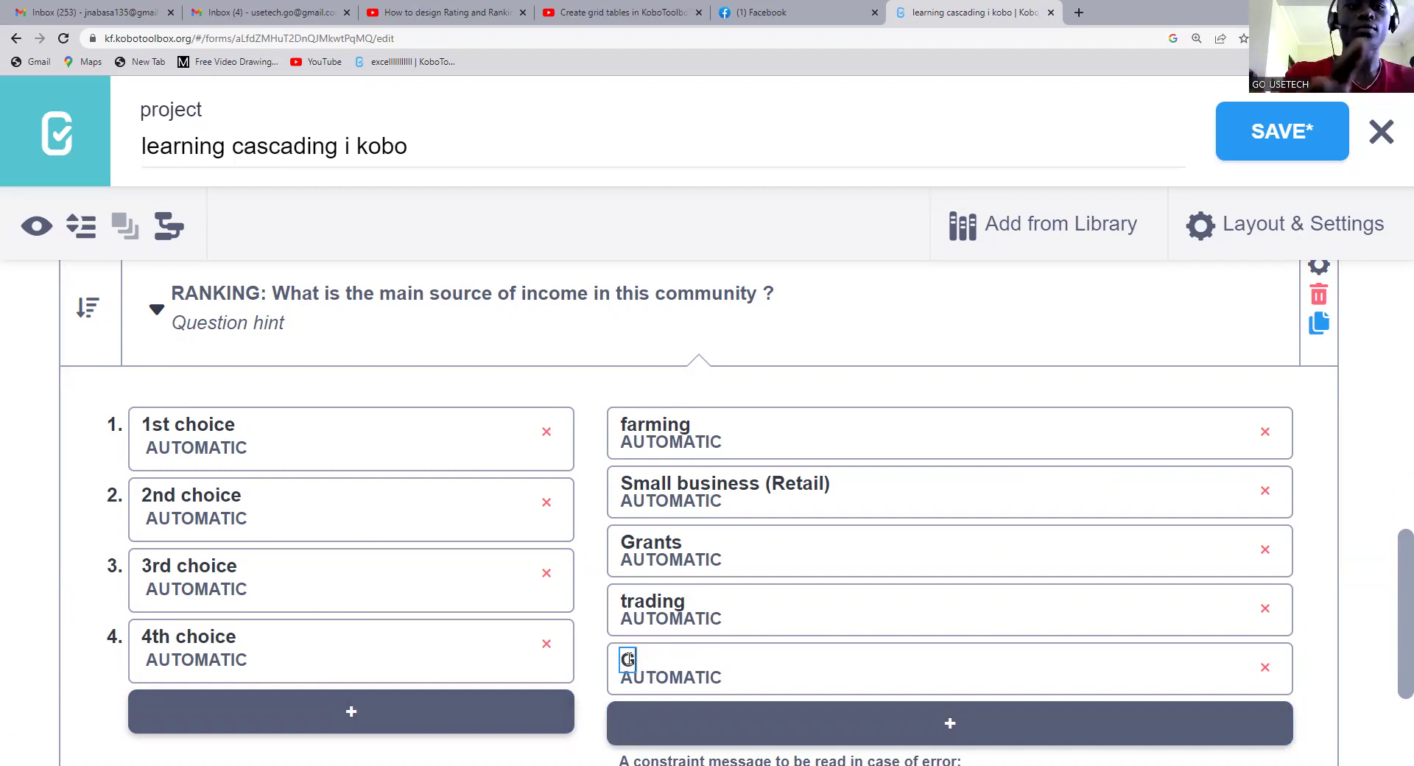
key(BackSpace)
key(BackSpace)
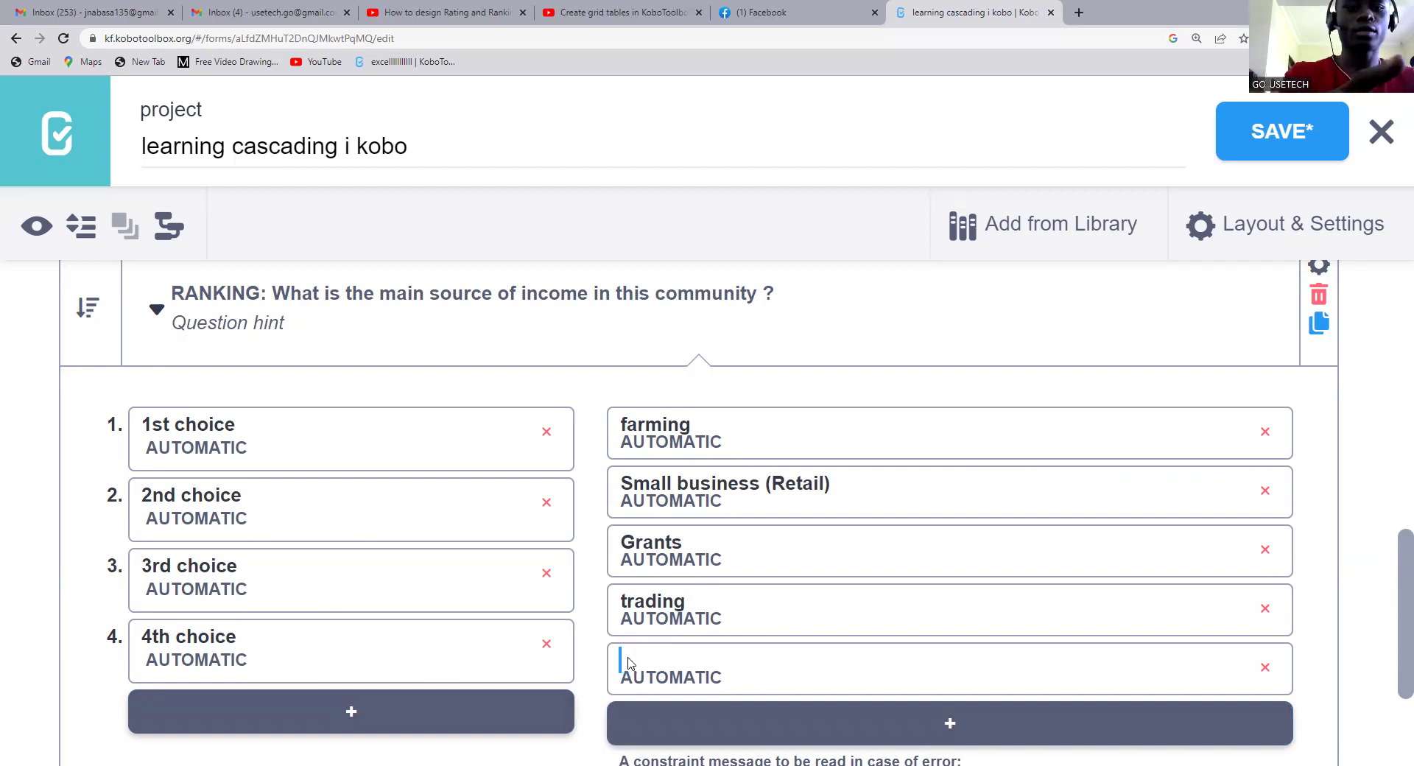
text(B)
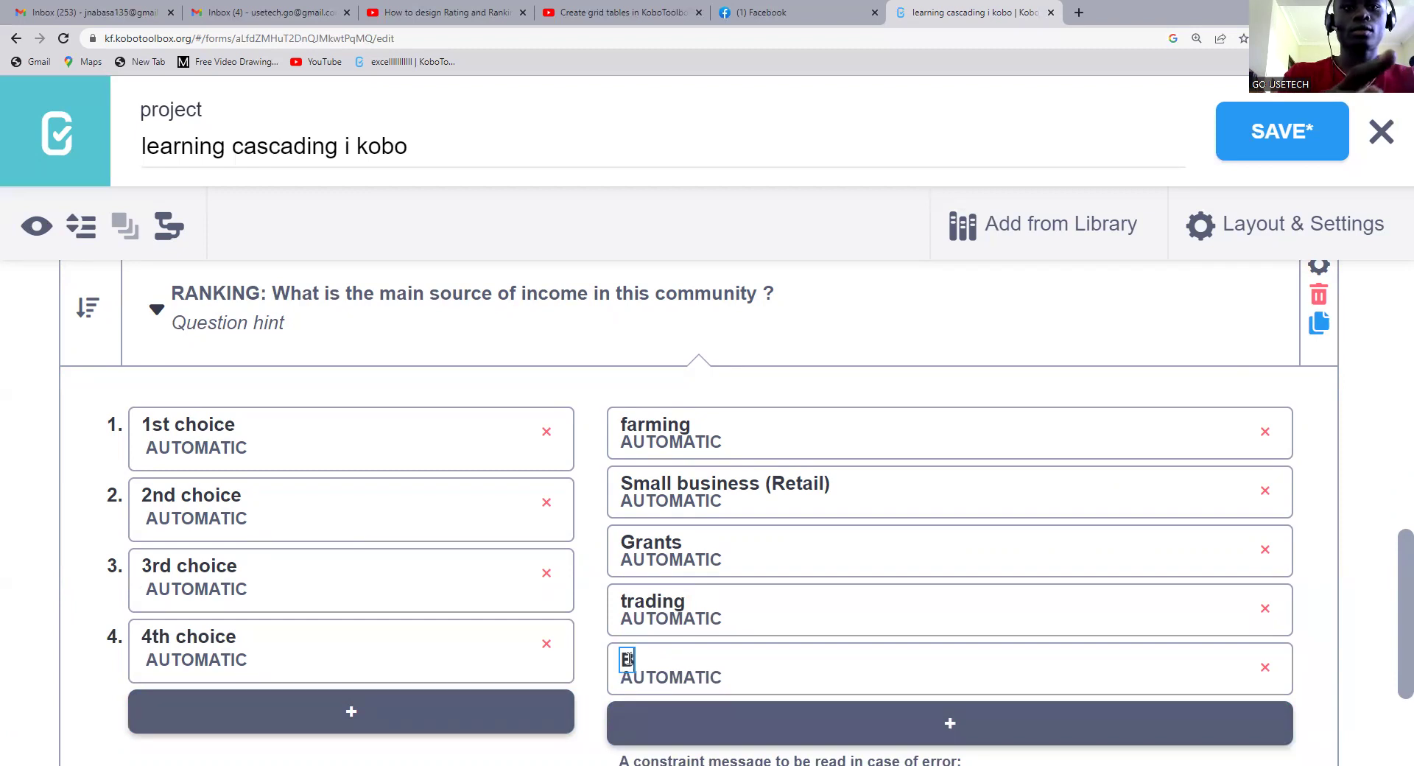
text(egging)
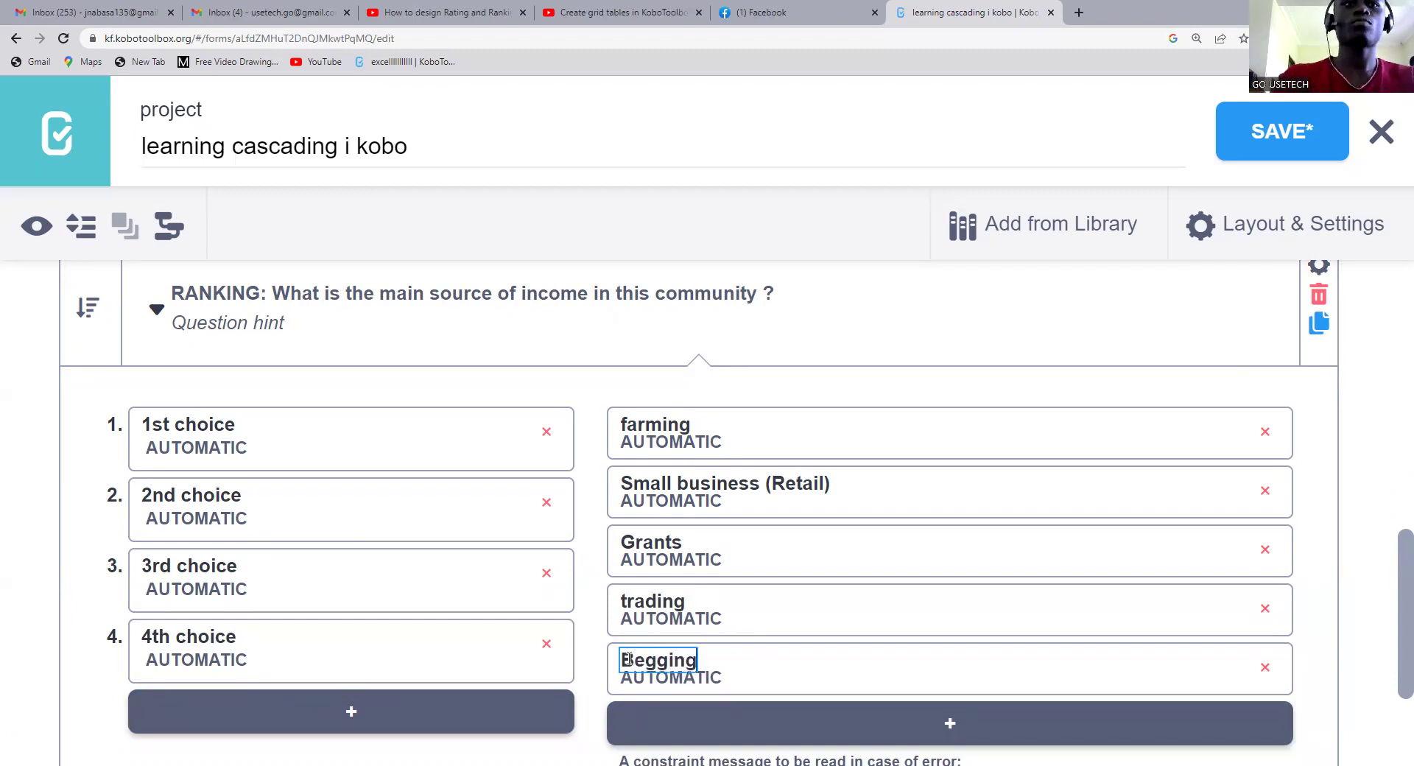
click(395, 714)
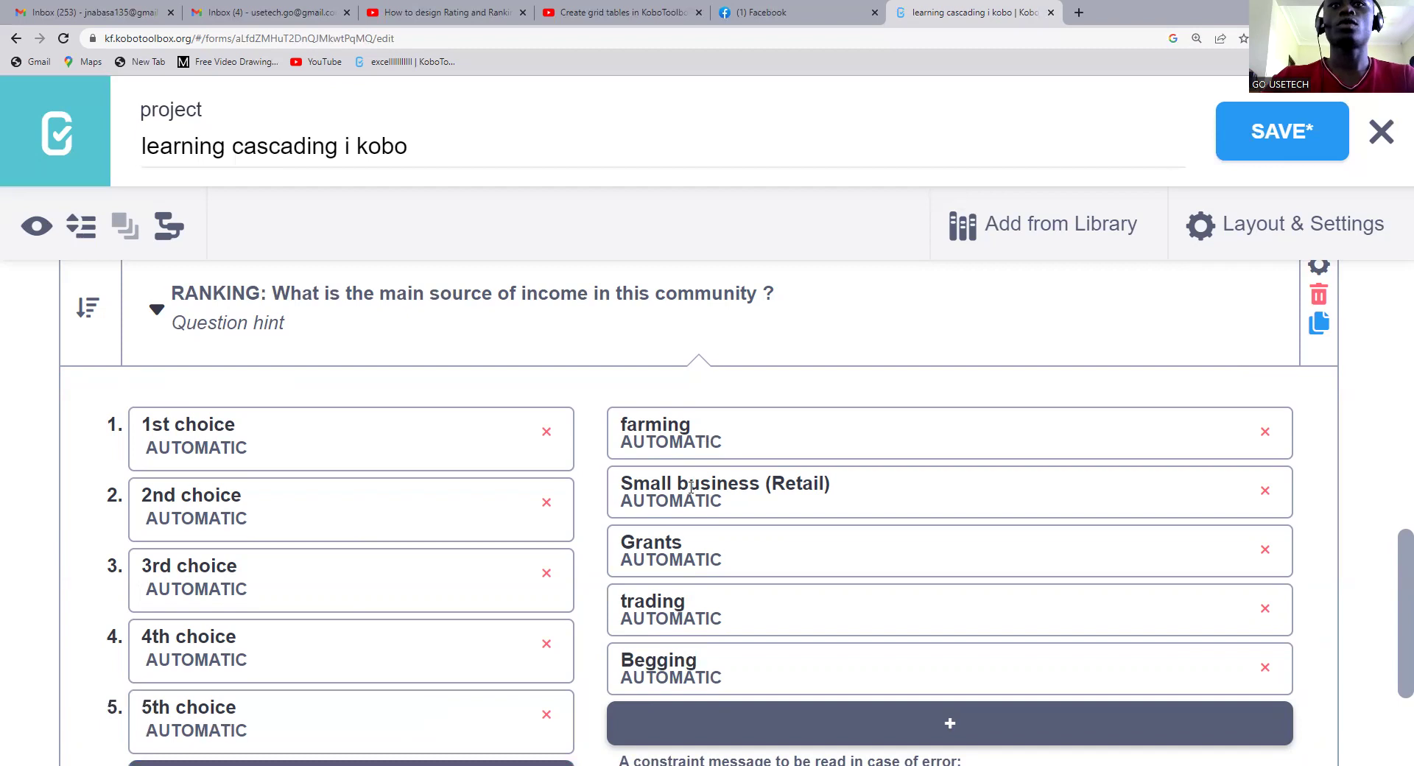
- Add the item 'Donations' and a 6th choice slot
scroll(523, 546, down, 3)
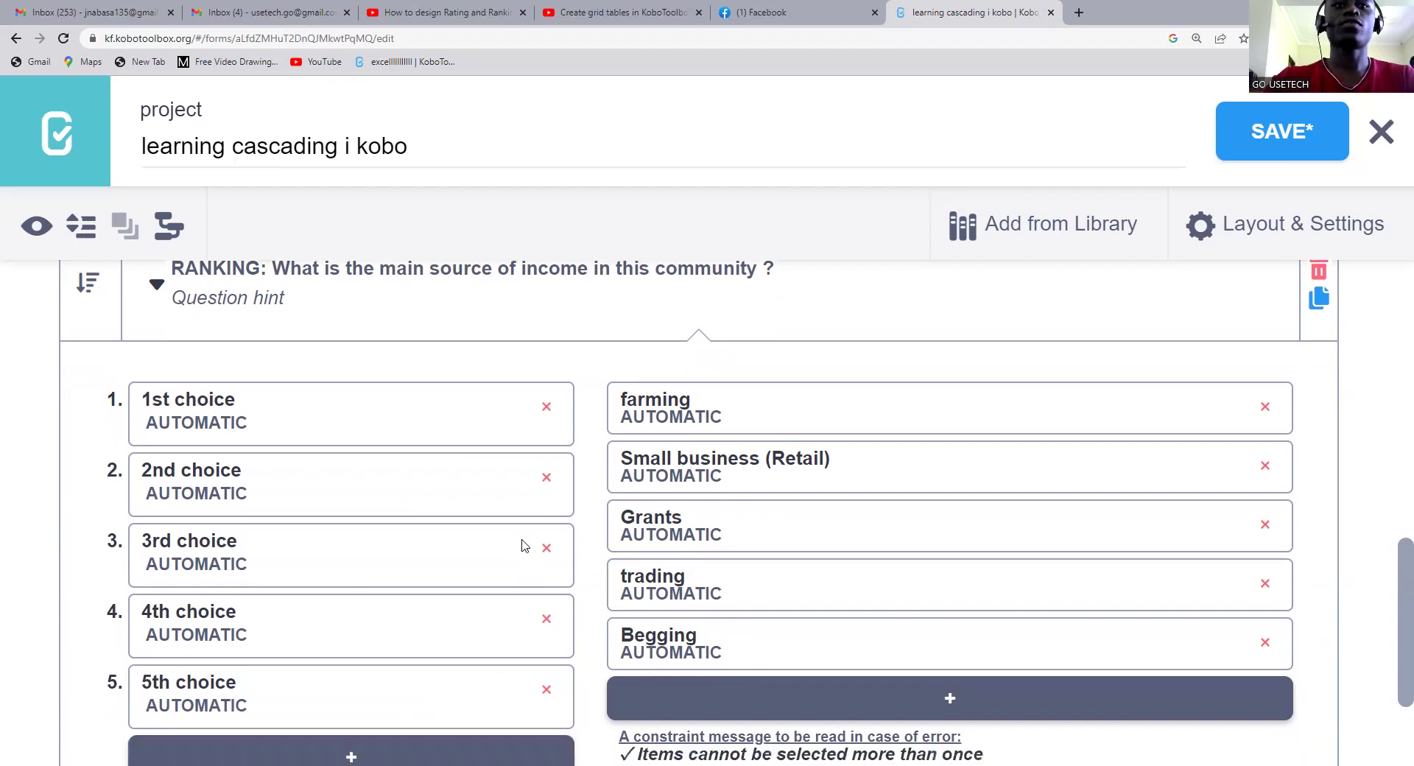
click(834, 525)
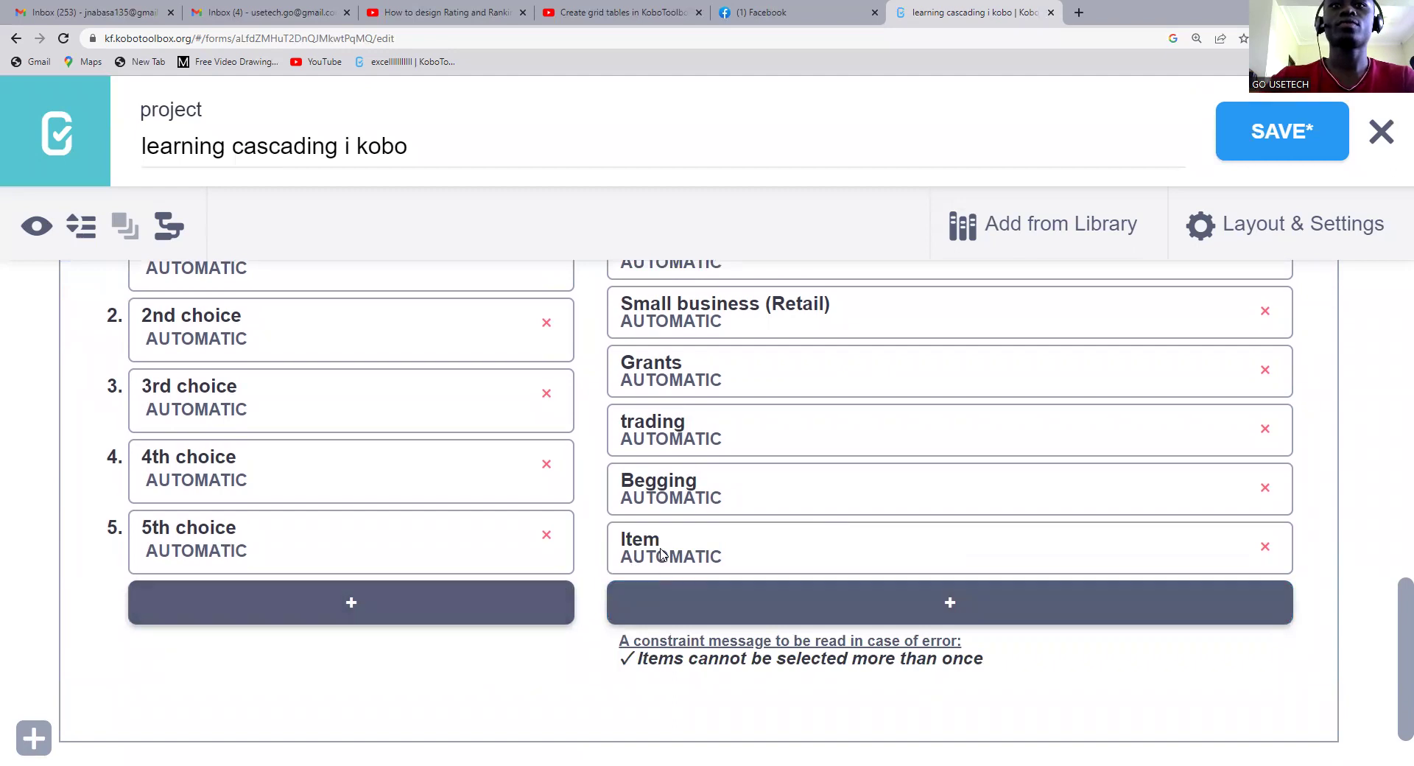
drag(661, 539, 619, 543)
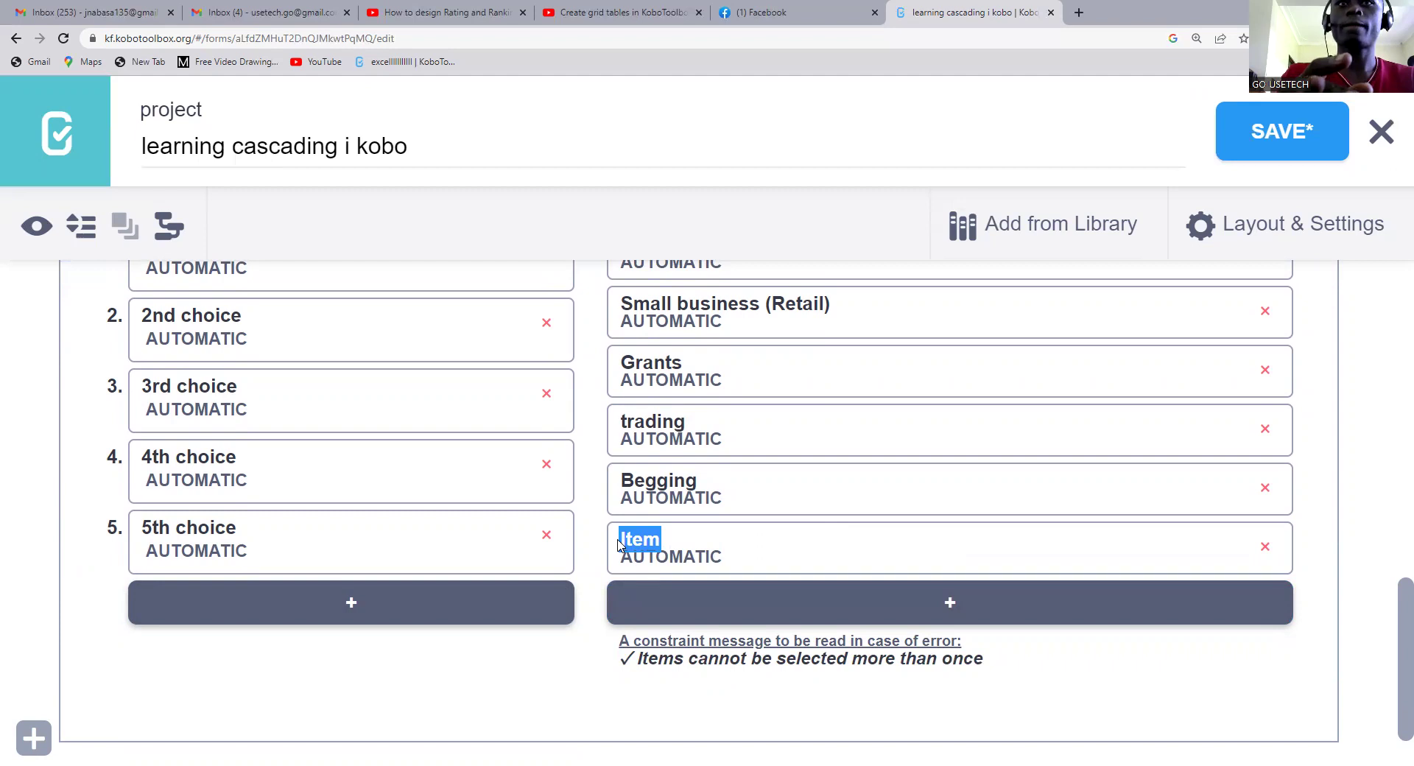
text(Donations)
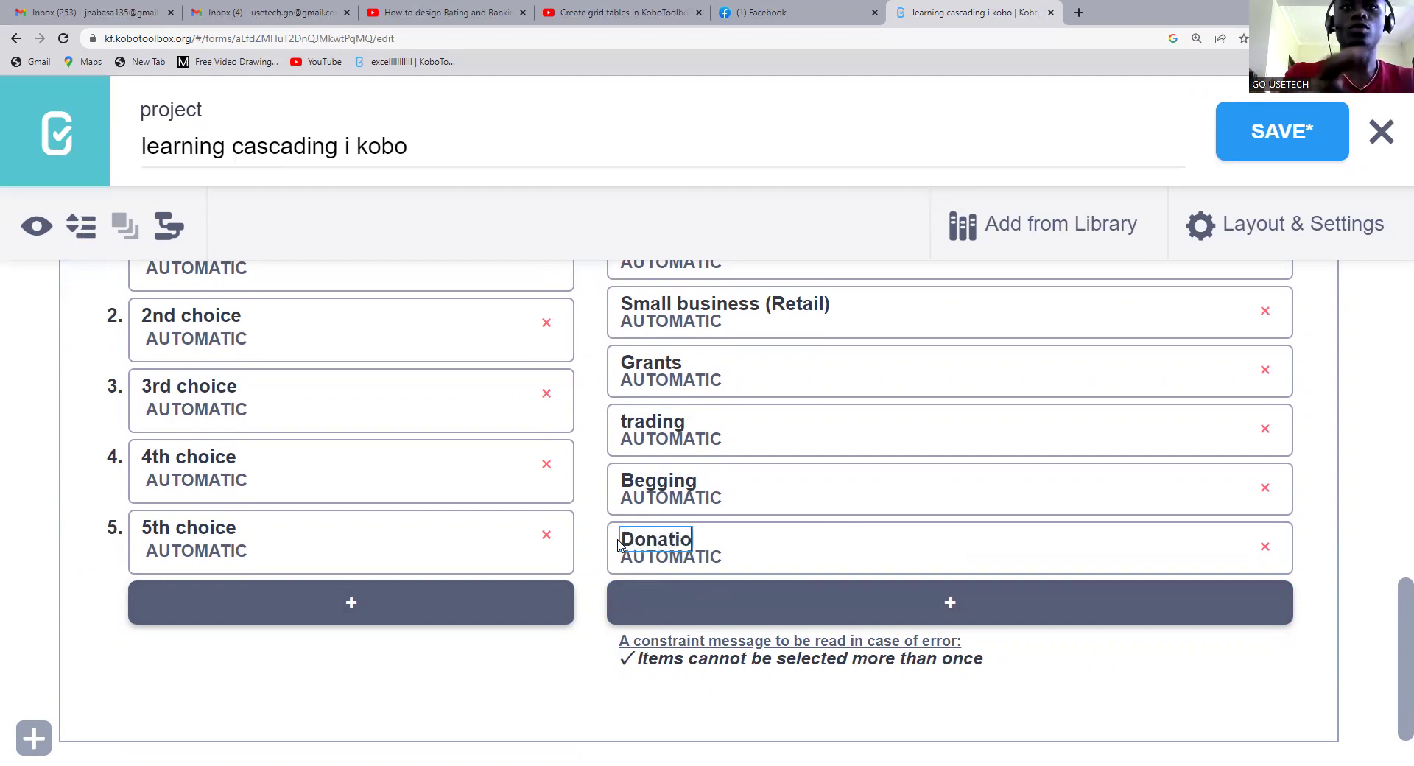
click(346, 600)
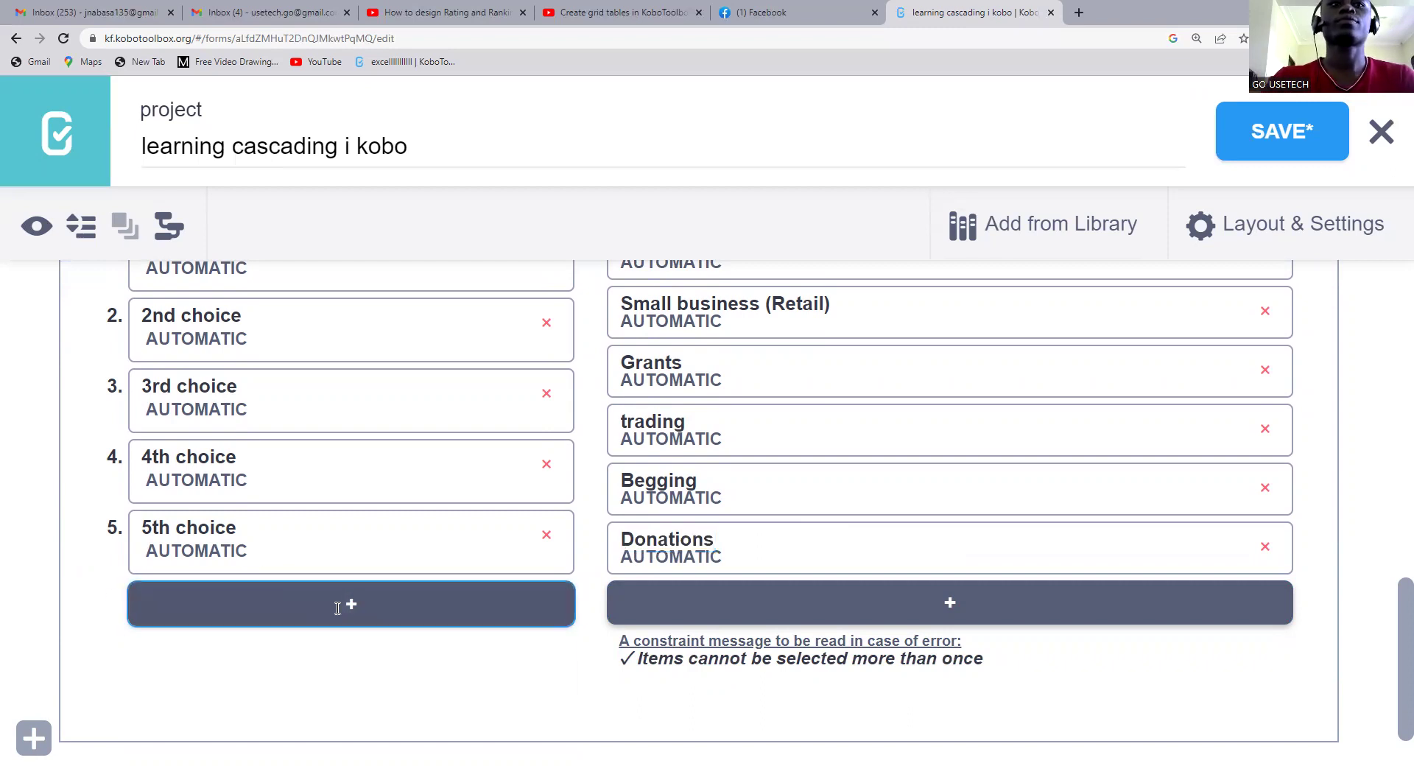
scroll(491, 598, down, 1)
scroll(357, 567, up, 2)
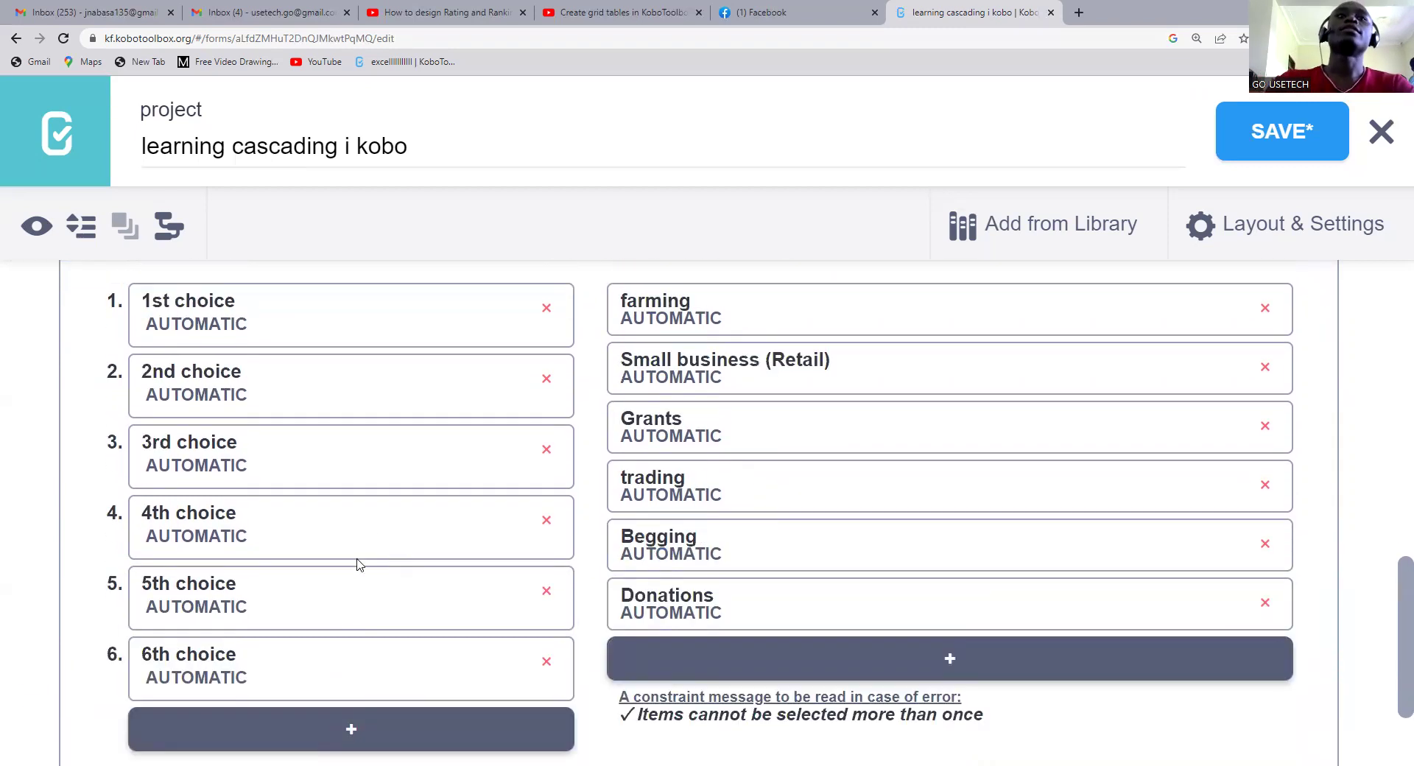
scroll(275, 465, up, 2)
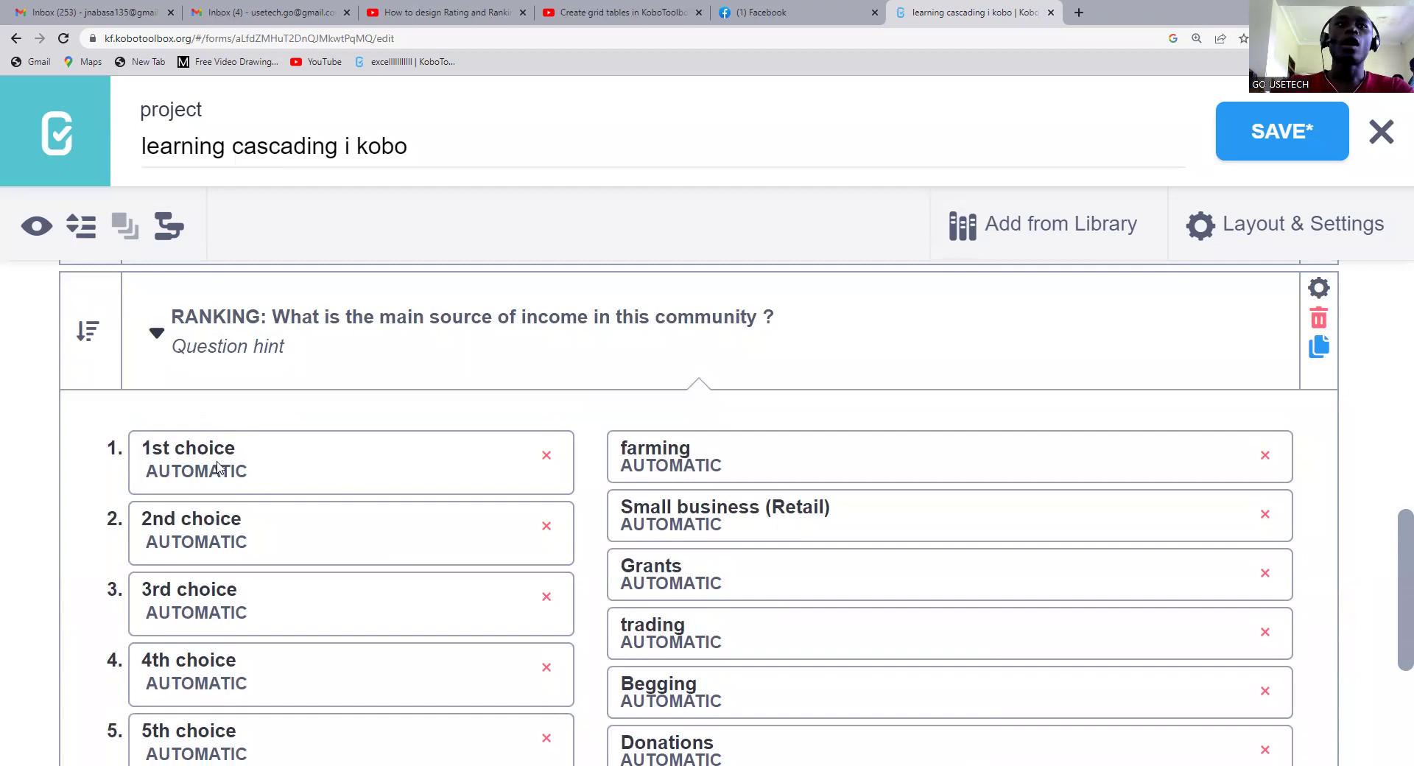
- Undo the stray edits so the first slot reads '1st choice' again
drag(230, 448, 143, 449)
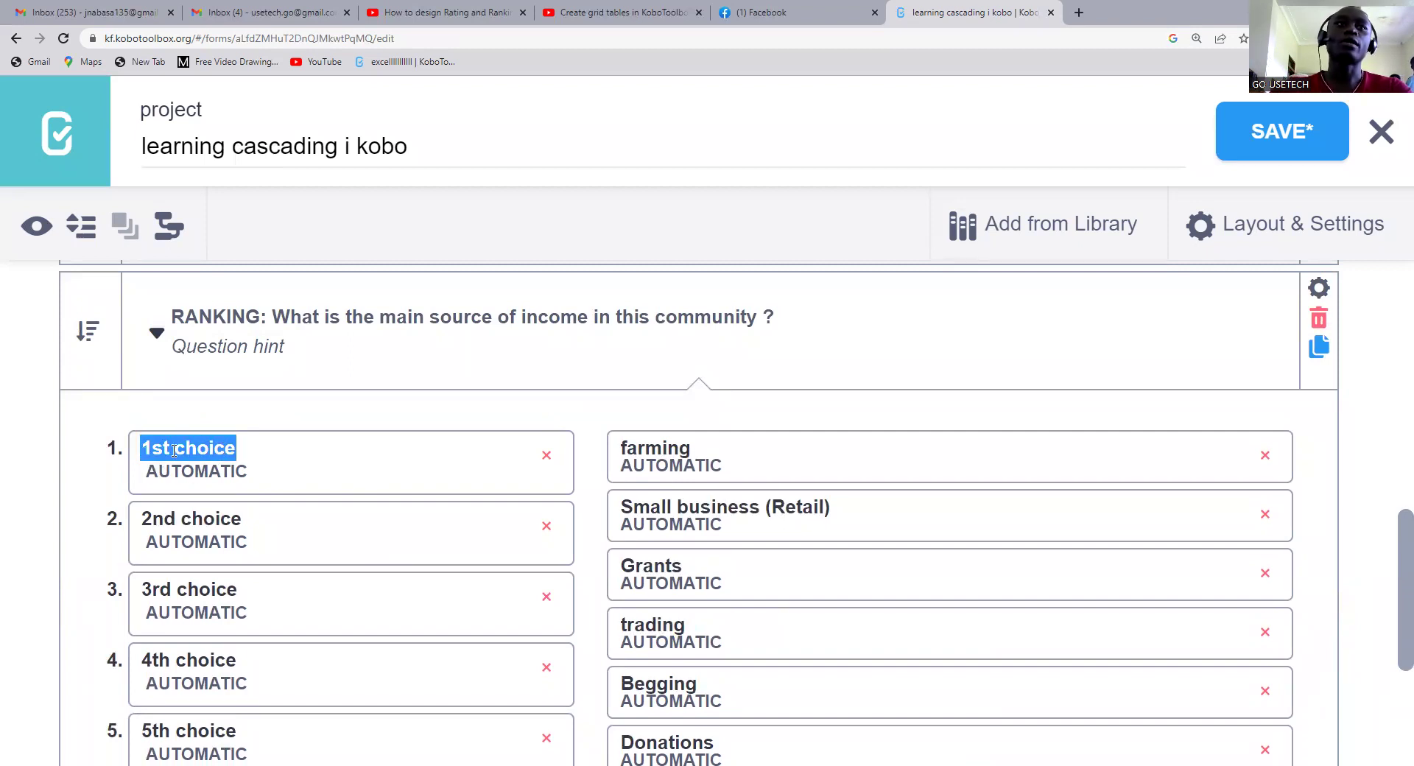
text(ddddd)
key(BackSpace)
key(BackSpace)
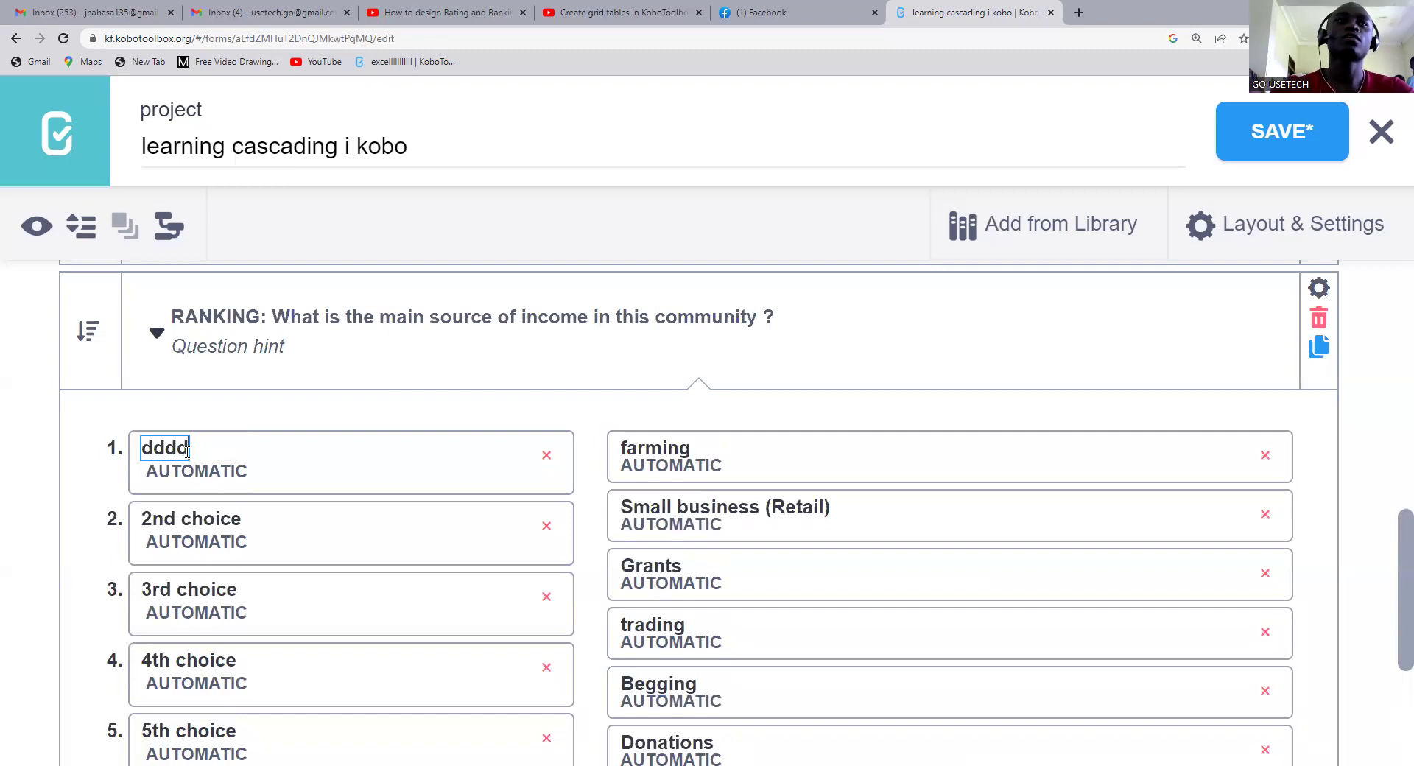
key(BackSpace)
key(BackSpace)
key(BackSpace)
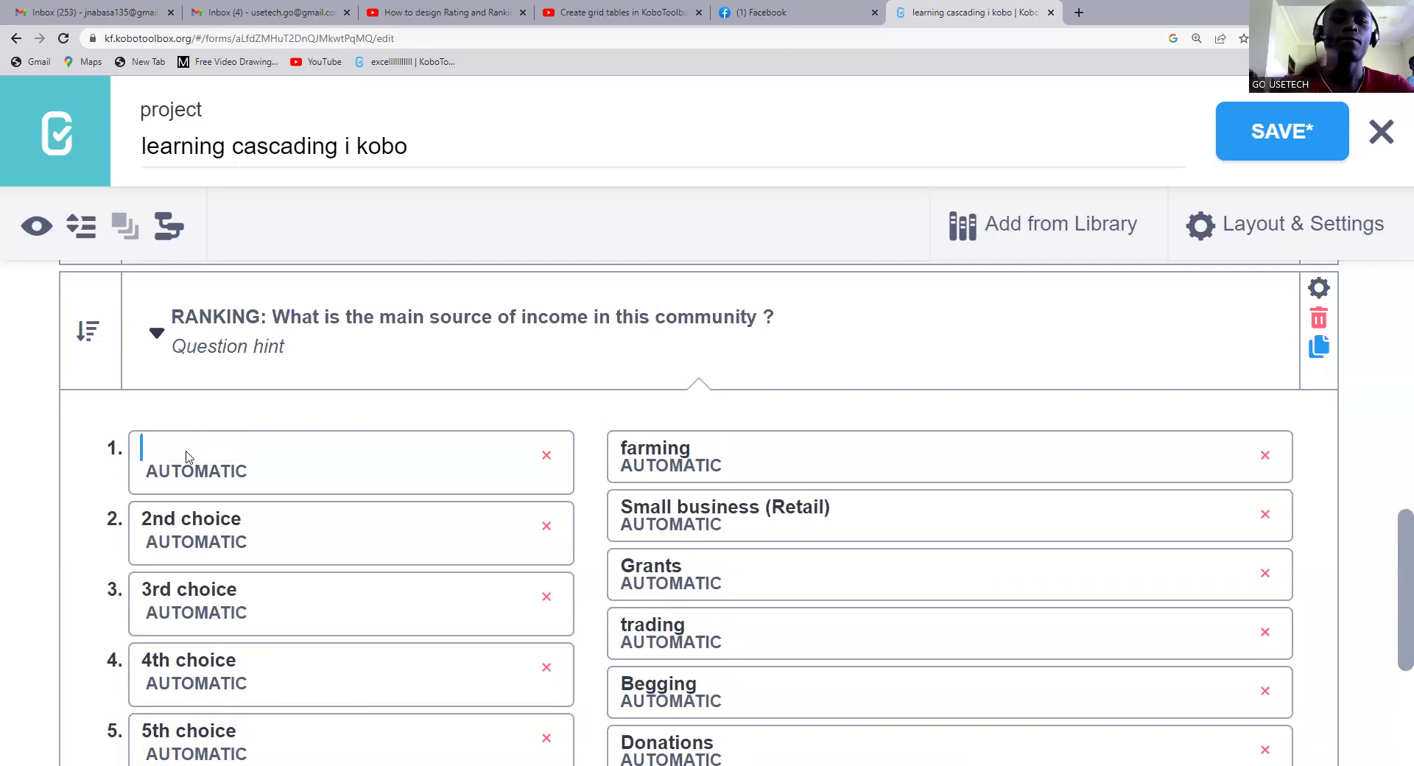
text(f)
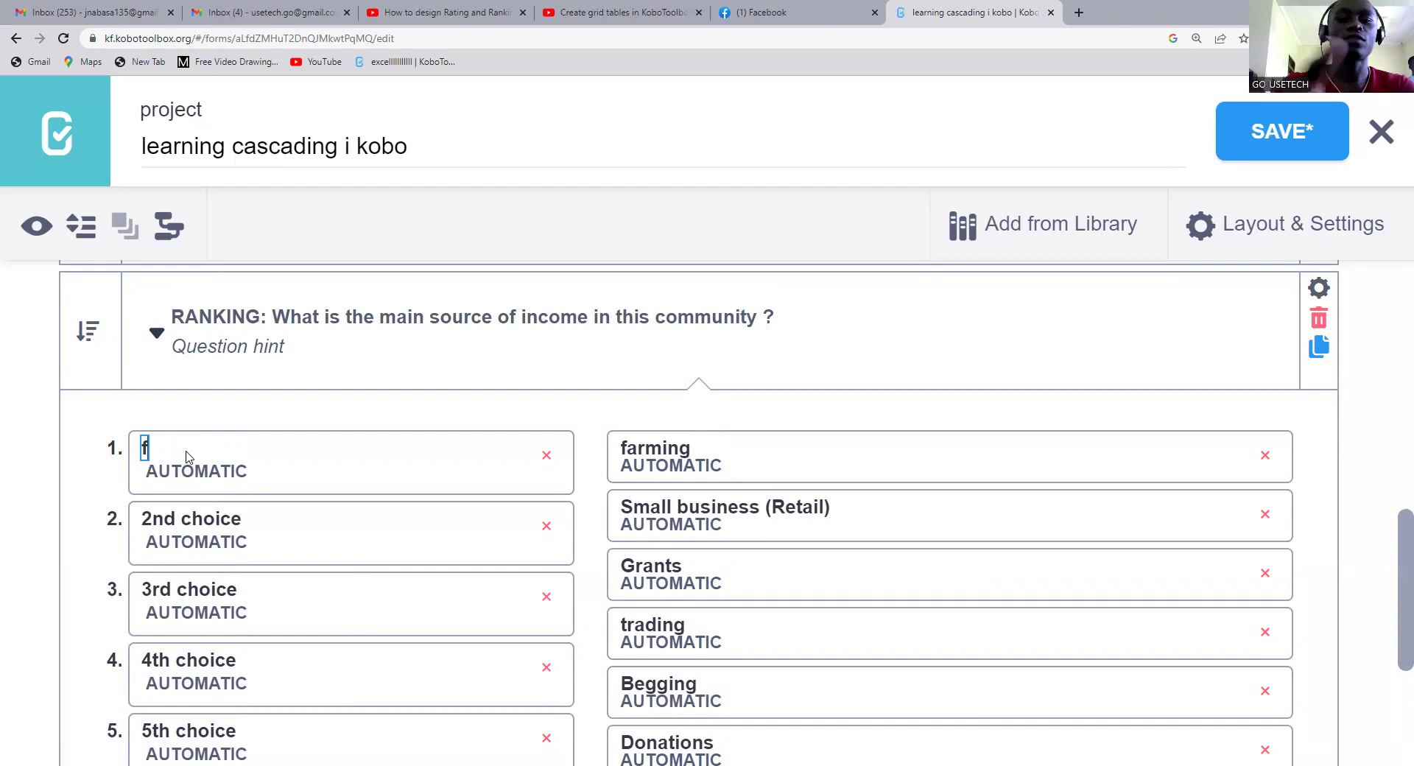
key(BackSpace)
text(f)
key(BackSpace)
text(ddddd)
key(ctrl+z)
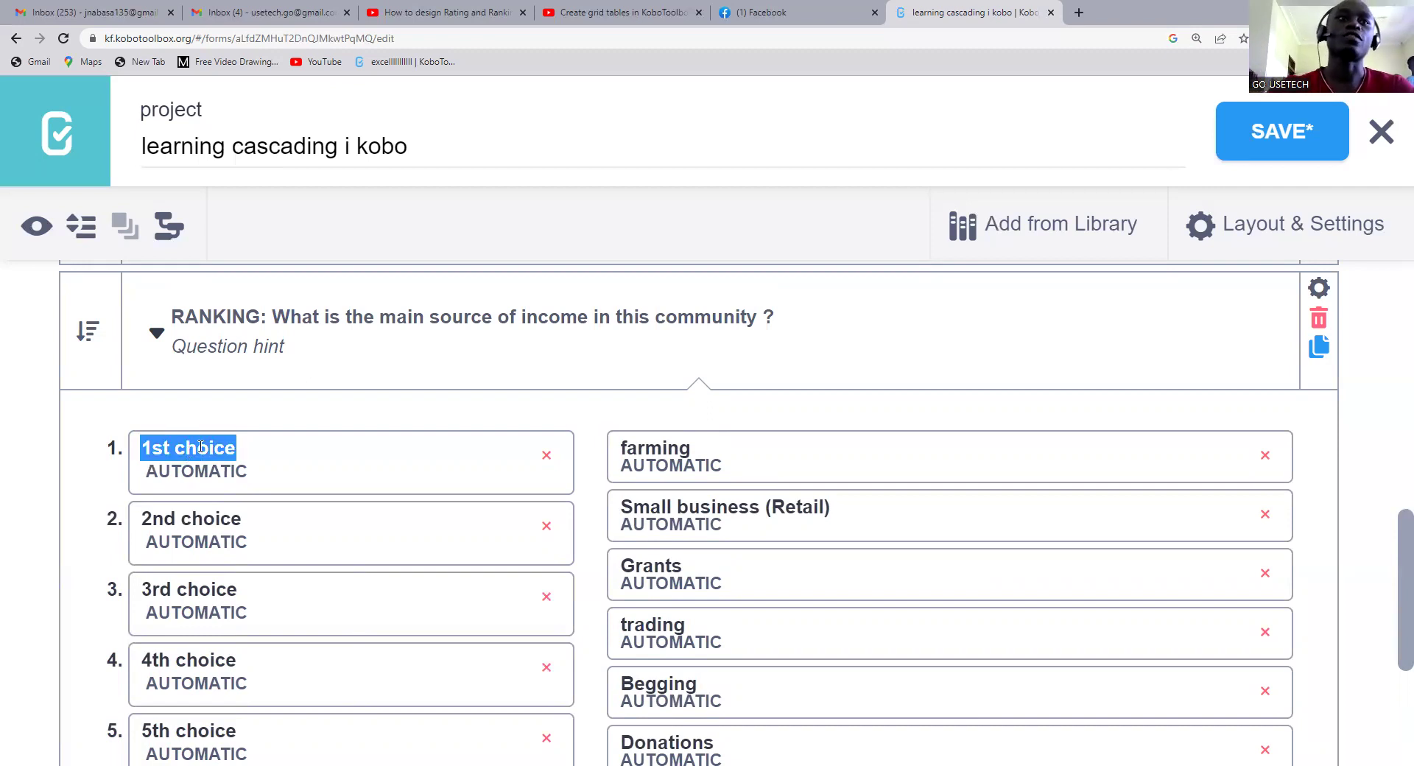
scroll(200, 446, down, 4)
scroll(353, 531, up, 6)
scroll(1236, 308, down, 5)
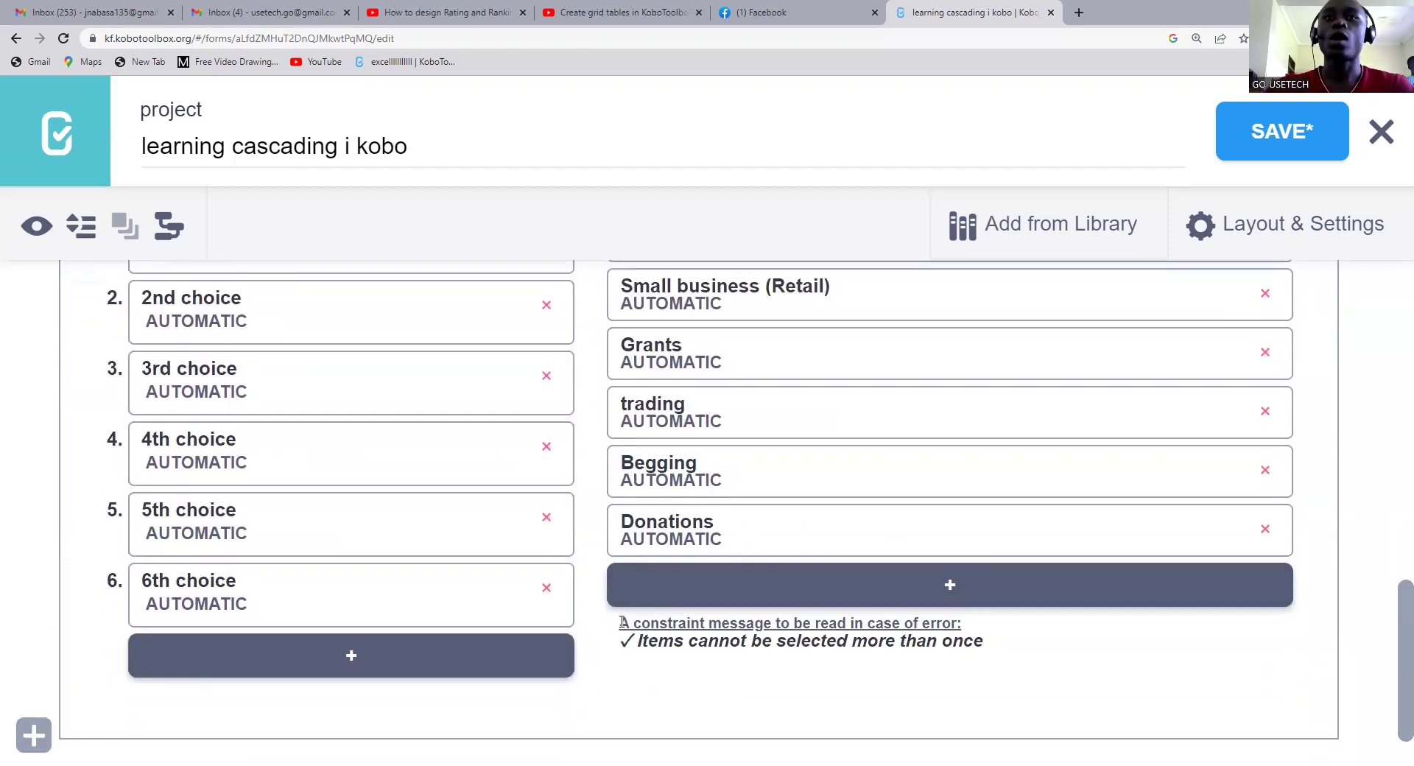
- Delete the 'Items cannot be selected more than once' constraint message, then restore it with undo
drag(620, 635, 782, 674)
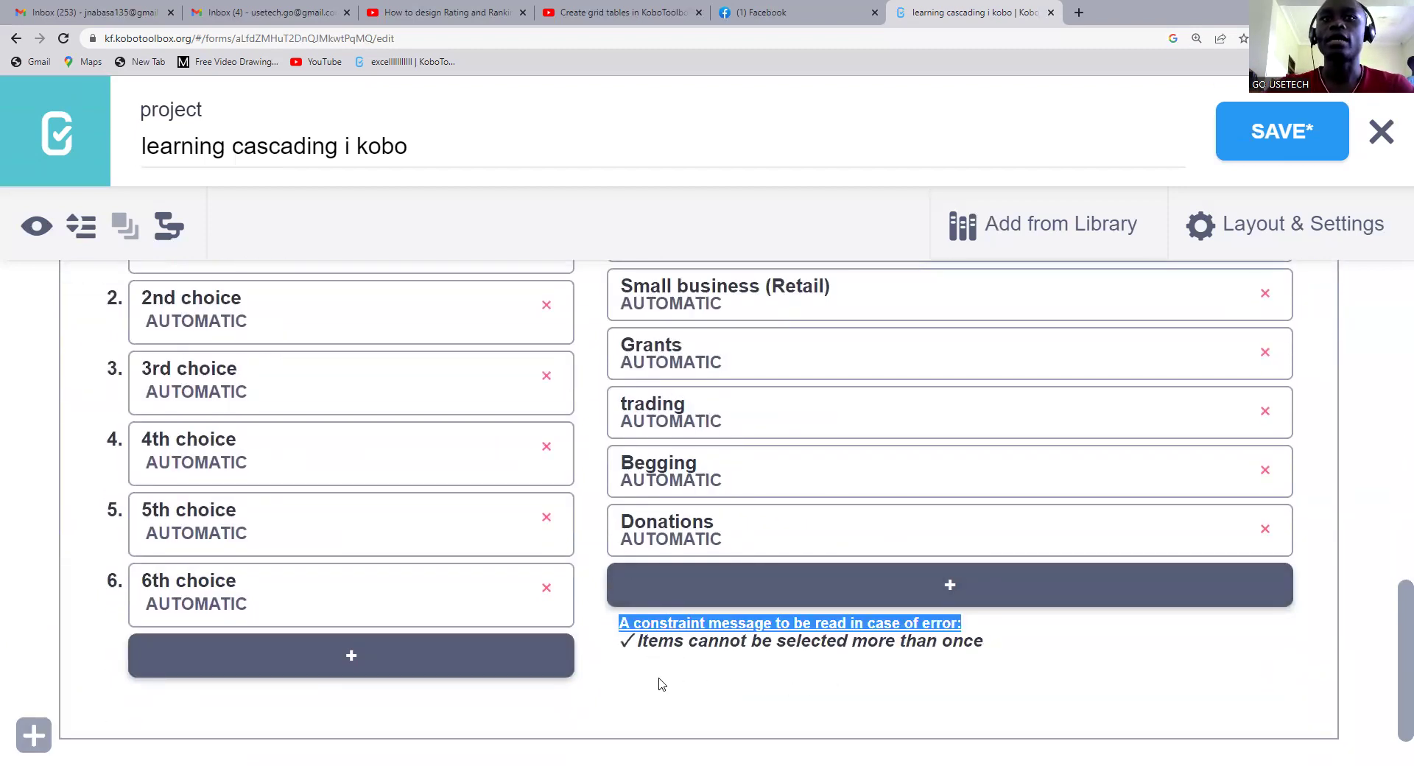
click(994, 646)
drag(995, 646, 598, 631)
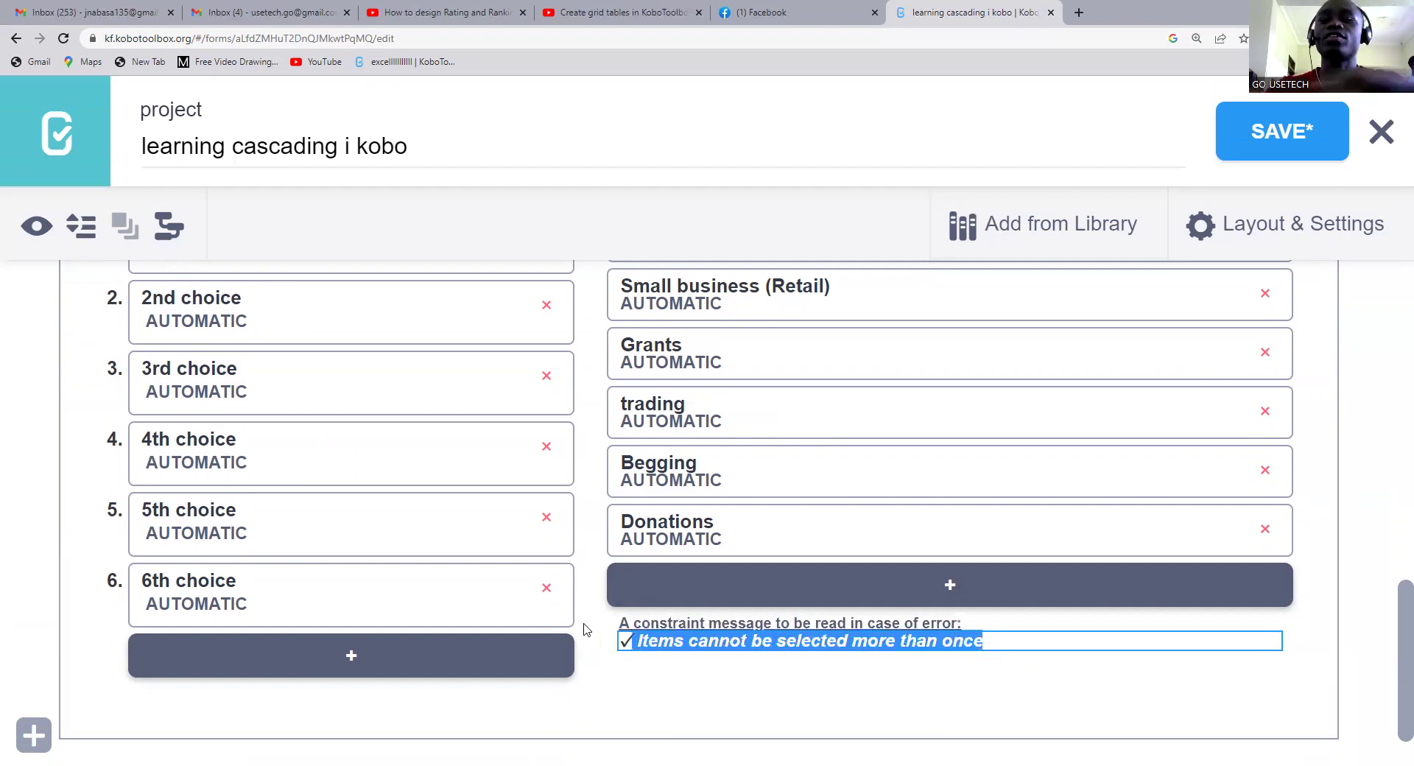
key(BackSpace)
click(640, 662)
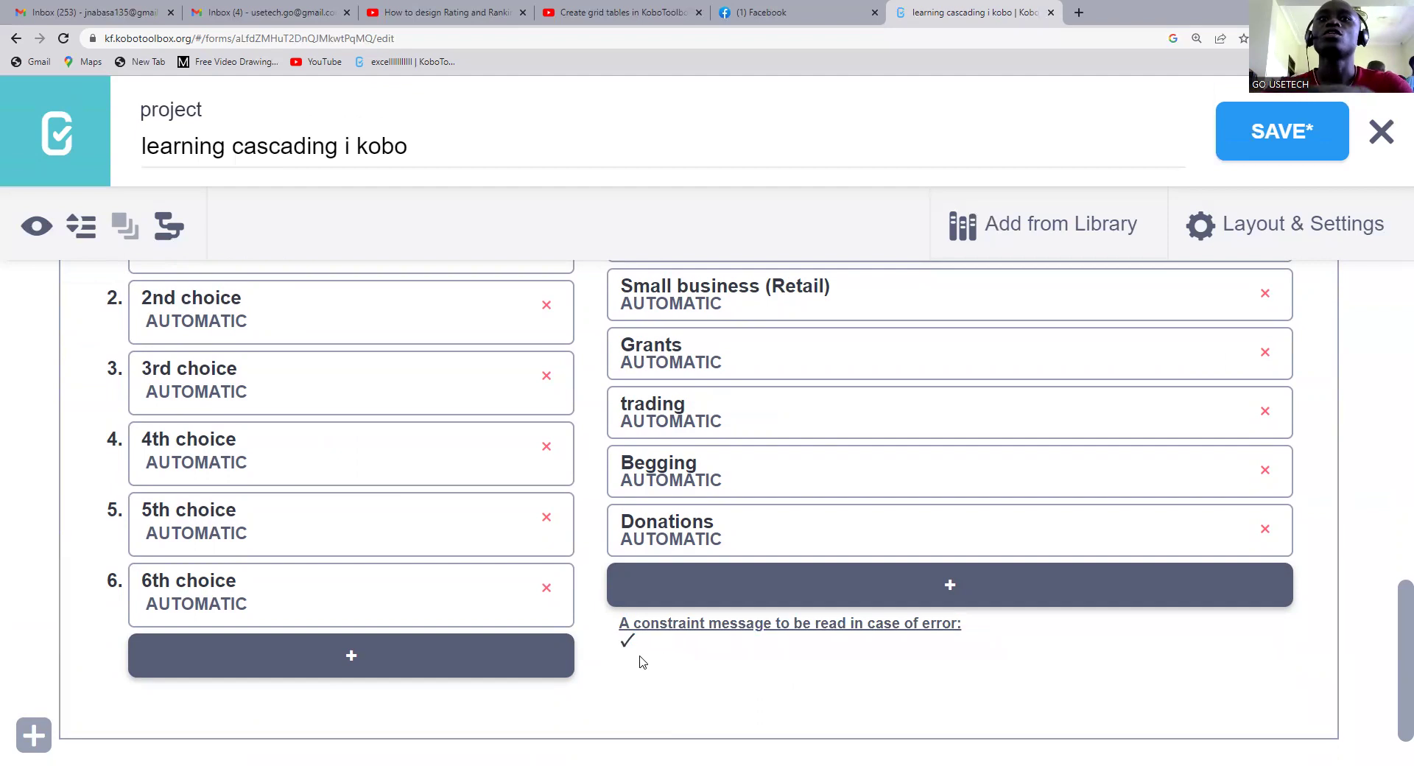
click(645, 641)
key(ctrl+z)
click(713, 698)
scroll(1116, 635, up, 4)
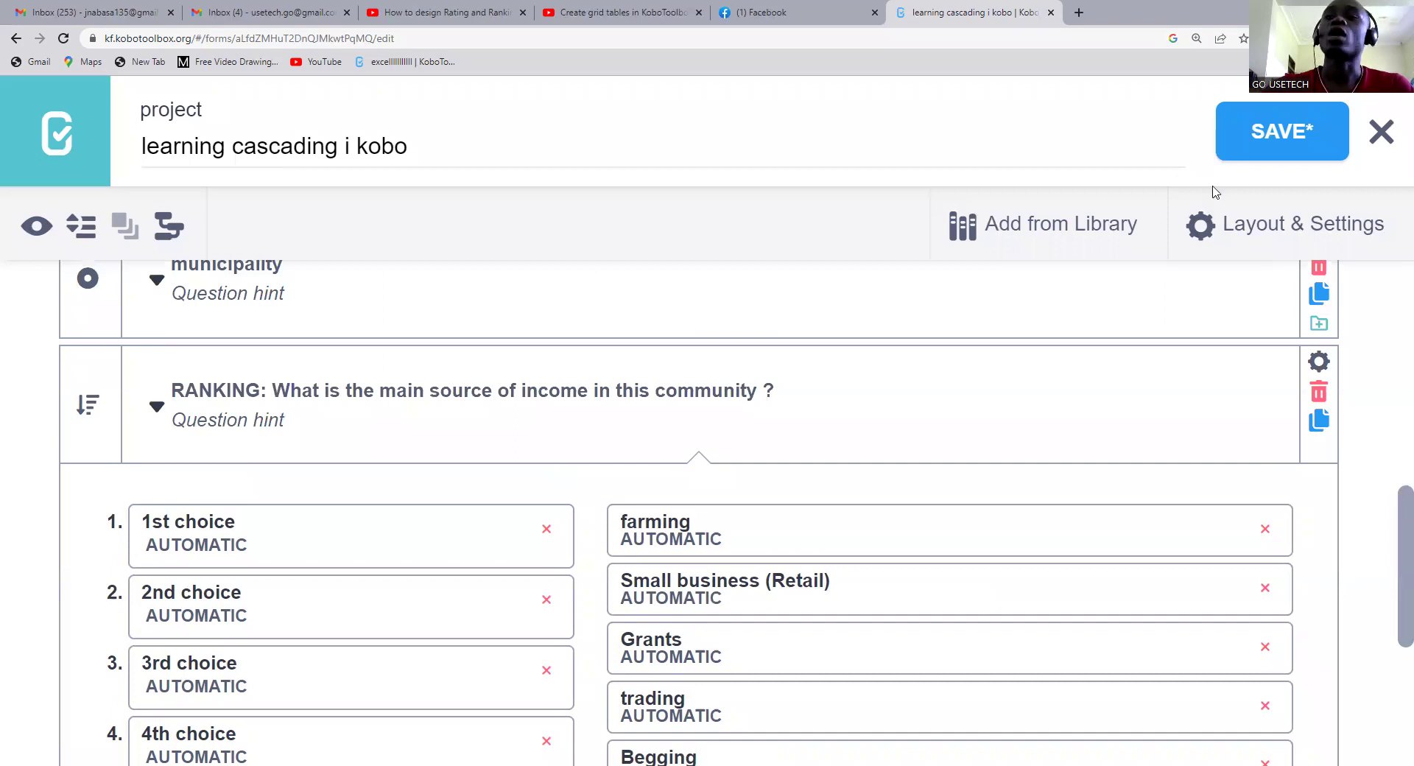
- Save the form and open its Form Preview
click(1224, 135)
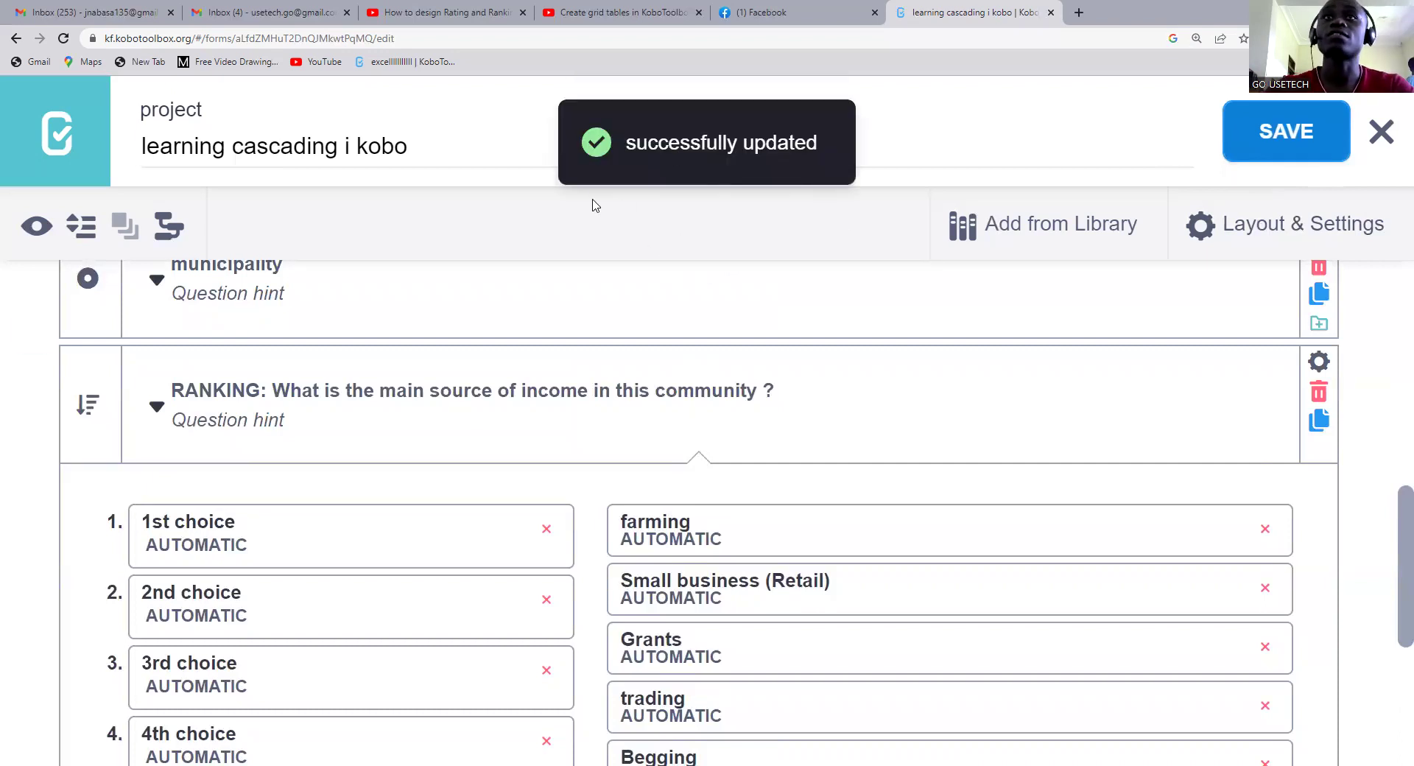
click(55, 232)
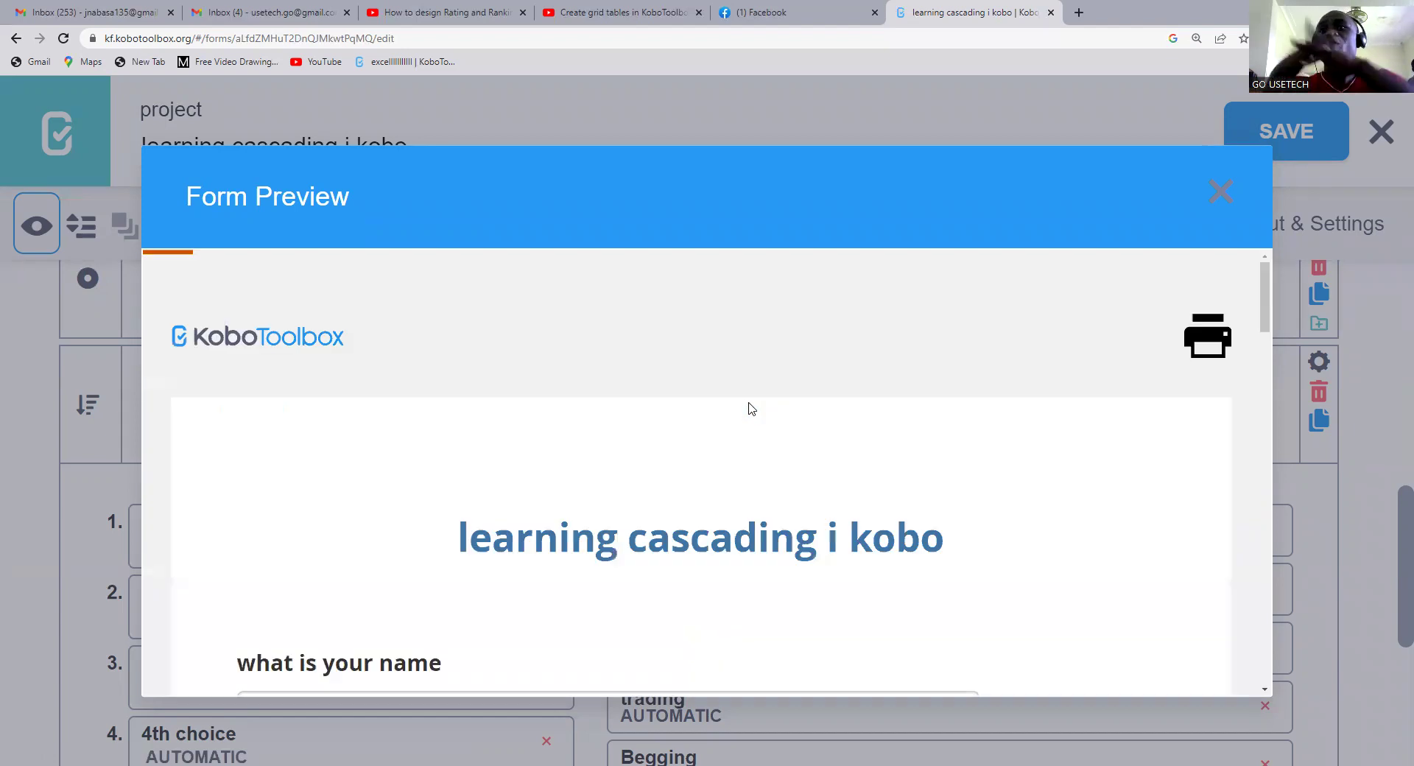
- In the preview, choose farming as the 1st choice and Donations as the 2nd
scroll(705, 506, down, 10)
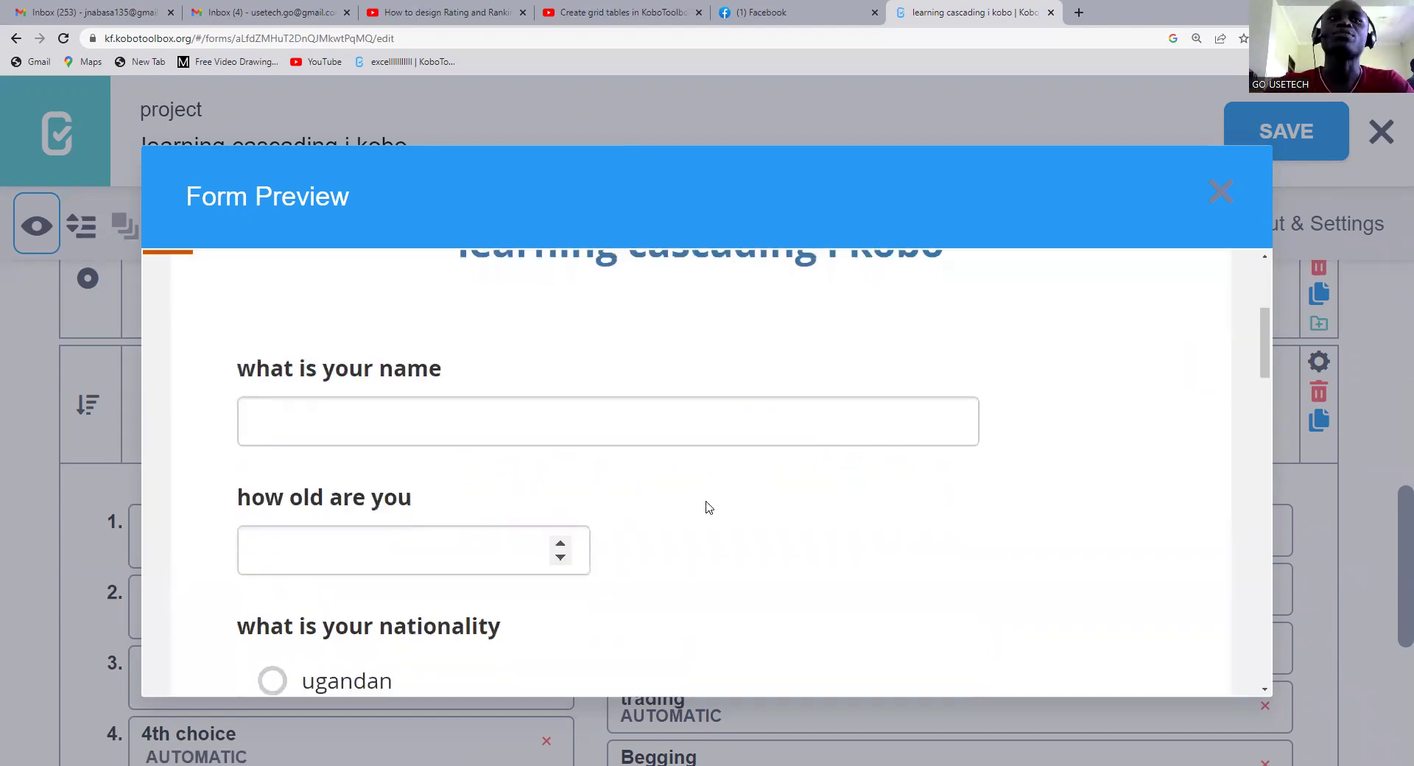
scroll(705, 507, down, 8)
scroll(707, 506, up, 6)
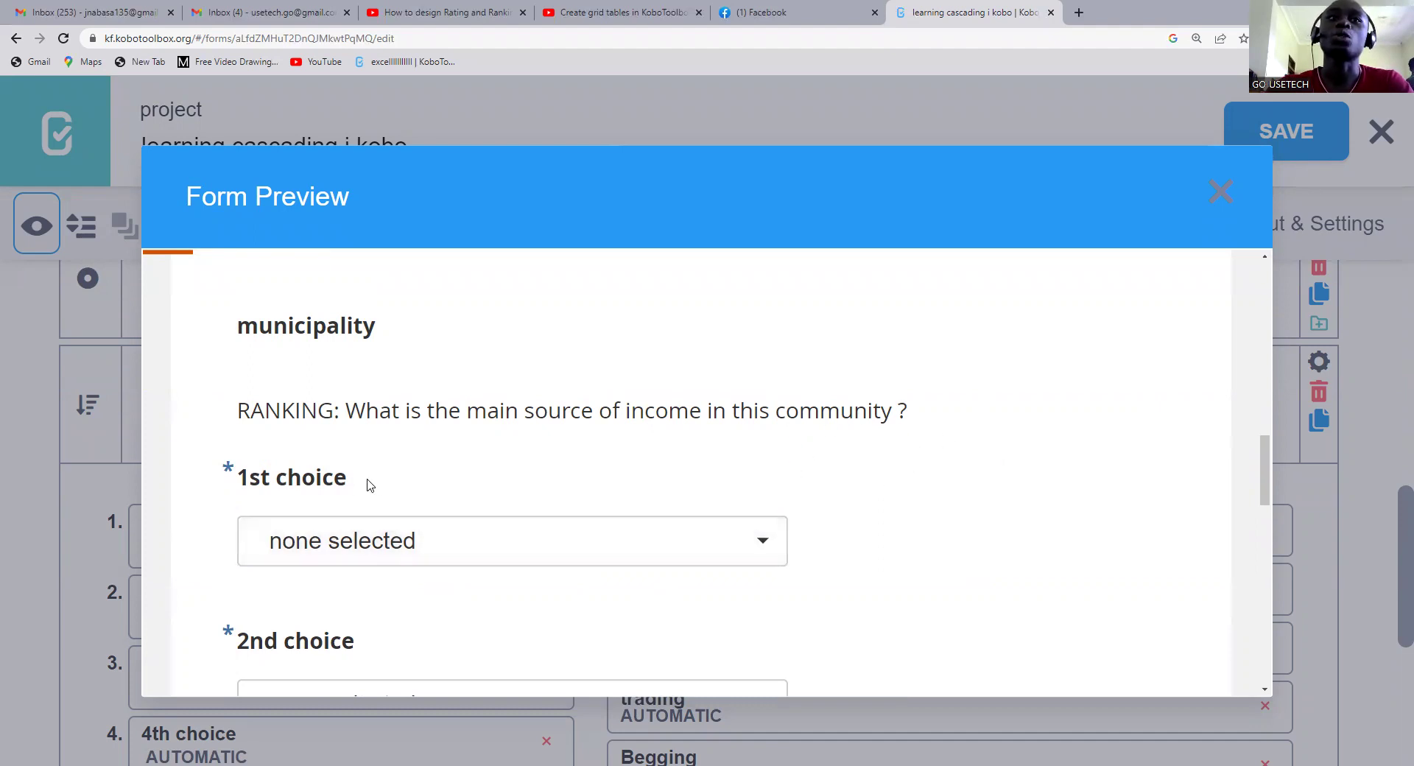
click(572, 554)
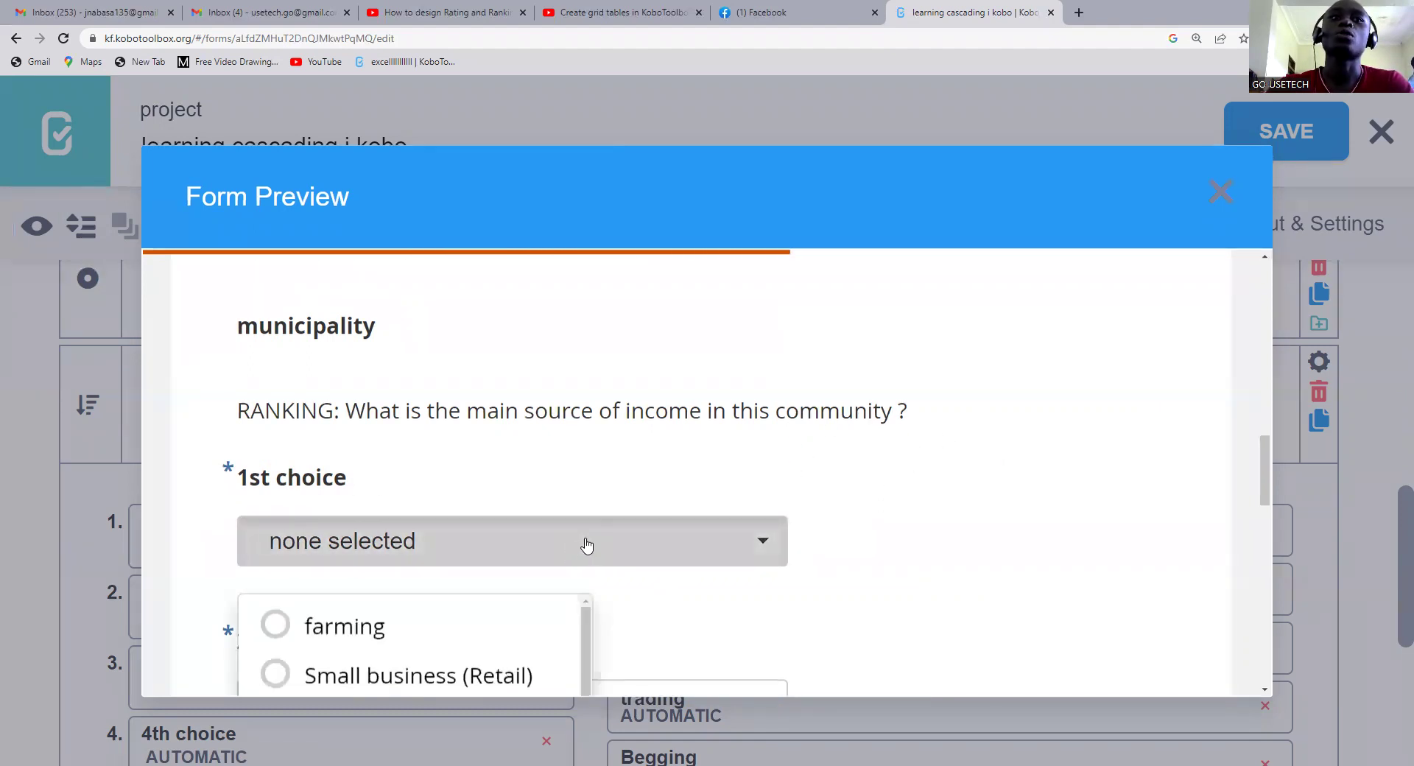
scroll(587, 545, down, 5)
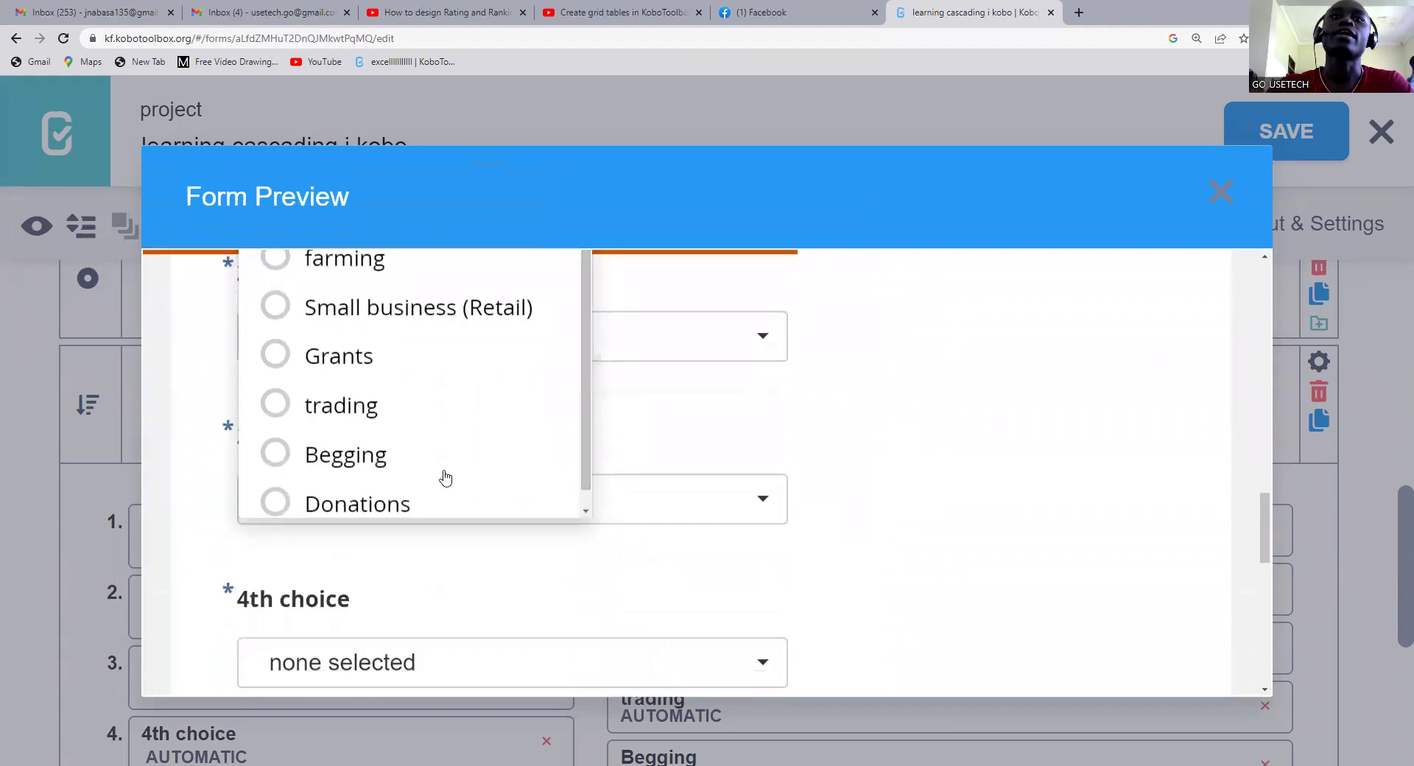
scroll(475, 471, up, 1)
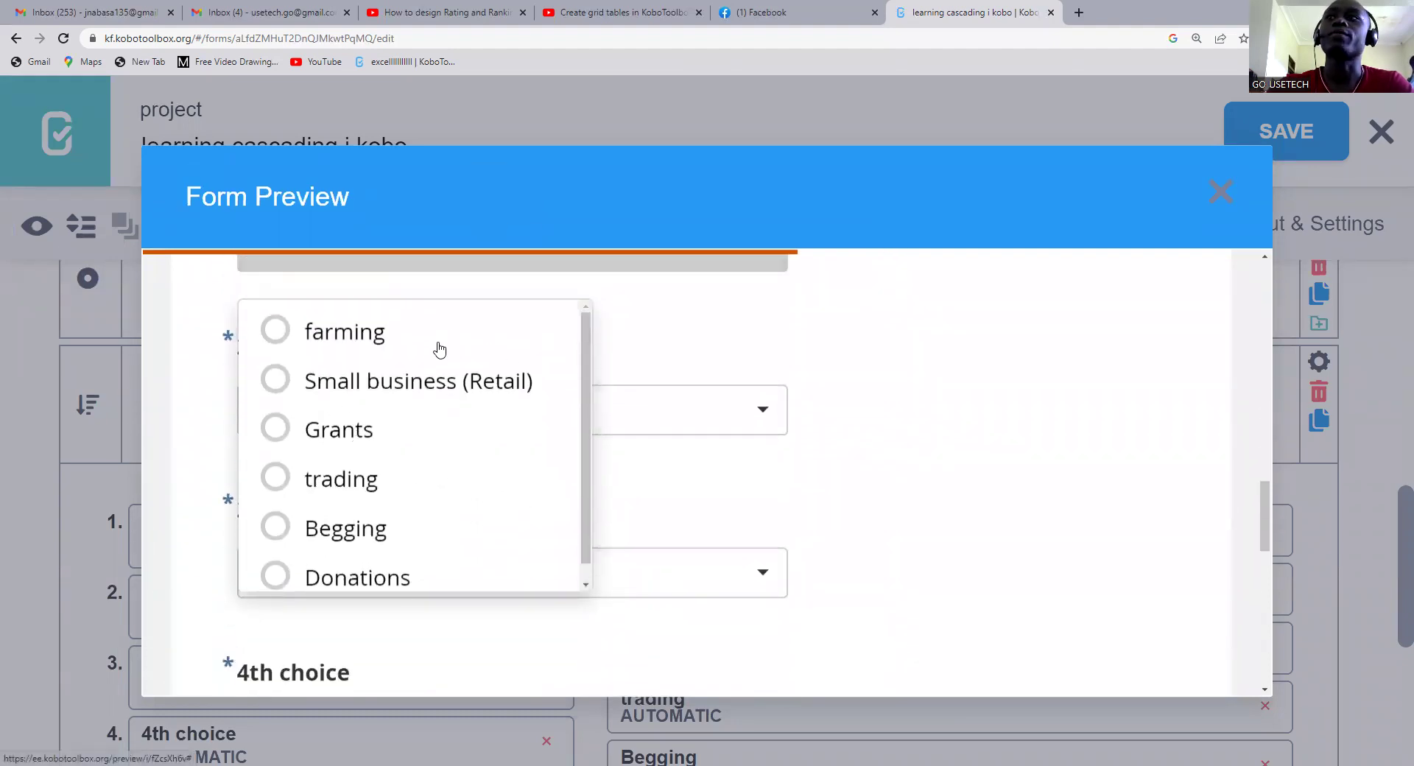
mouse_move(589, 390)
mouse_down()
mouse_move(578, 448)
mouse_move(587, 385)
mouse_up()
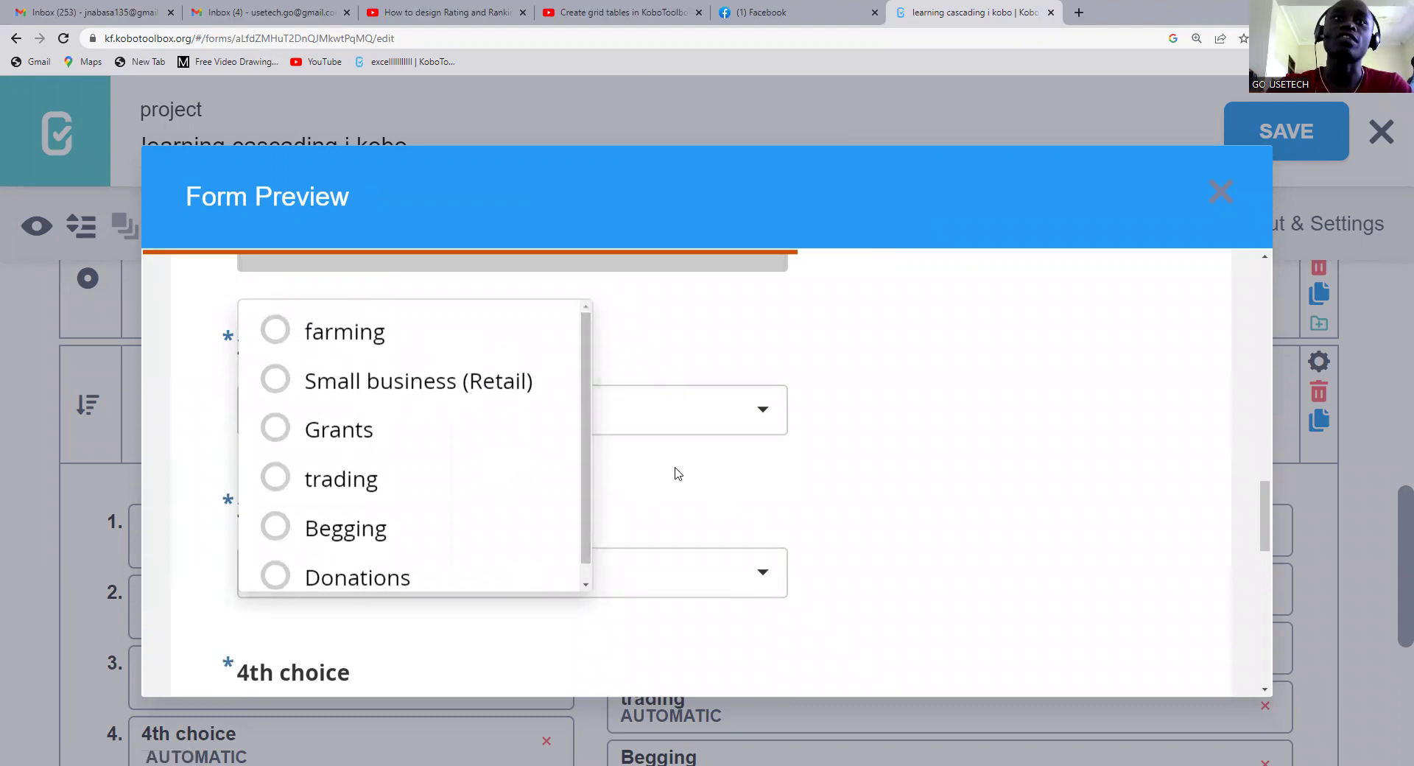
click(379, 331)
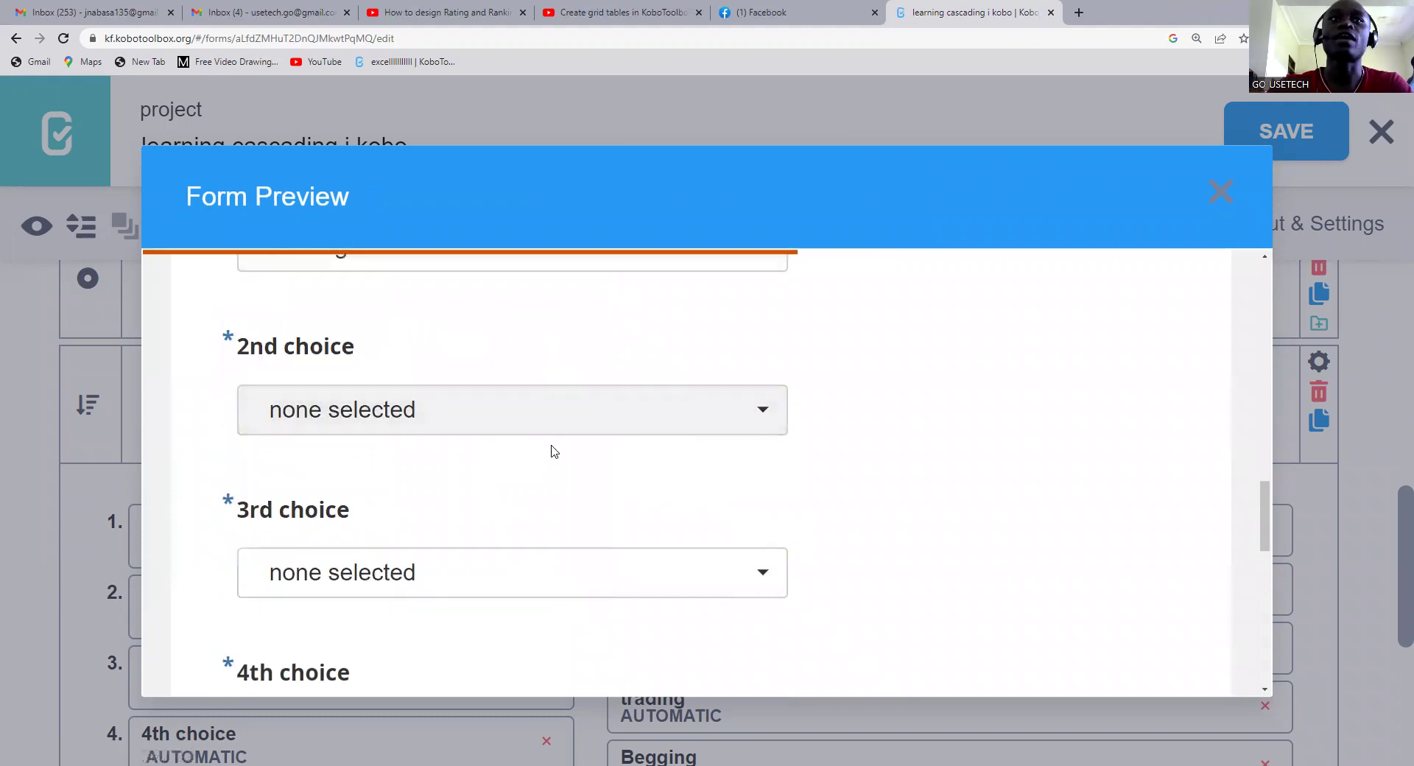
scroll(509, 442, up, 2)
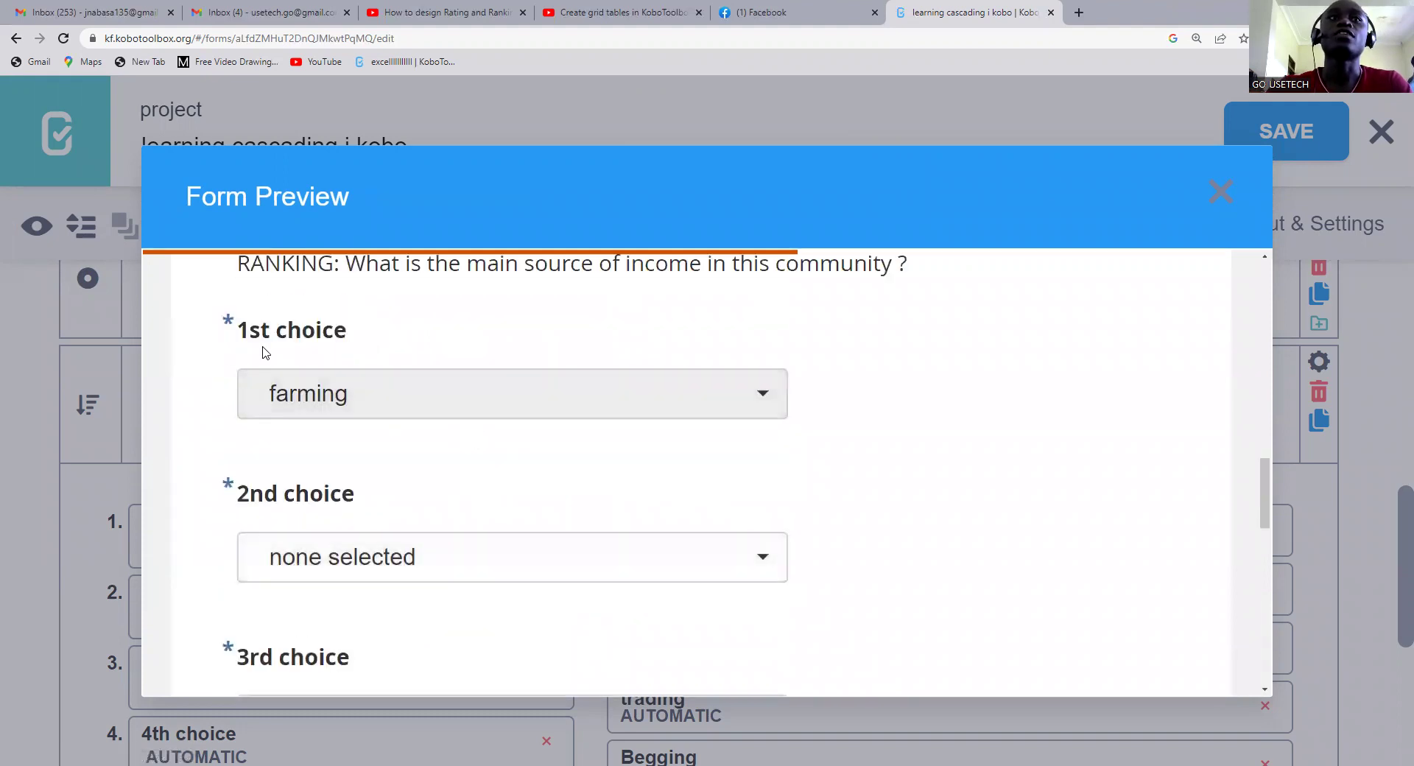
click(485, 552)
scroll(432, 647, down, 1)
scroll(619, 616, down, 4)
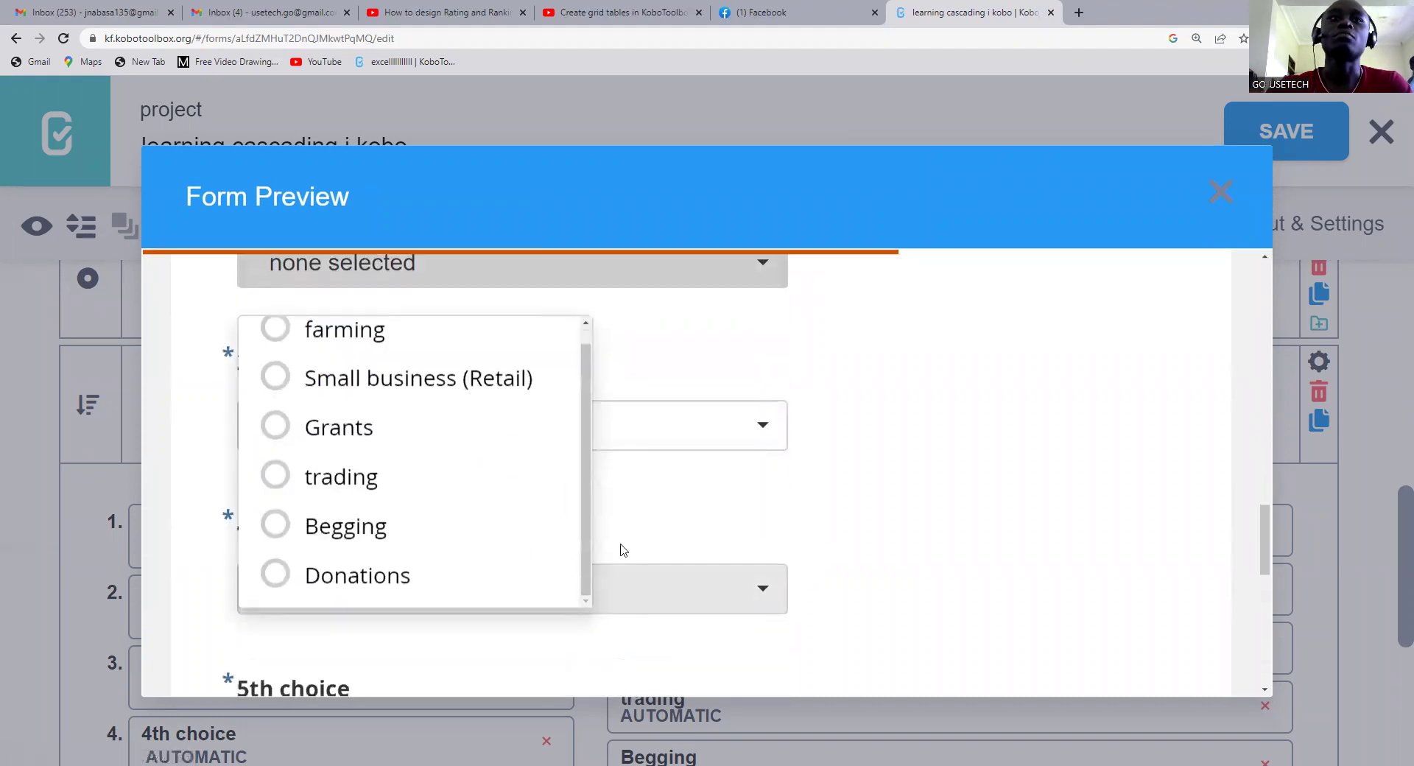
click(375, 578)
scroll(651, 495, down, 2)
scroll(651, 496, up, 2)
- Choose Grants as the 3rd choice and Begging as the 4th choice
click(501, 437)
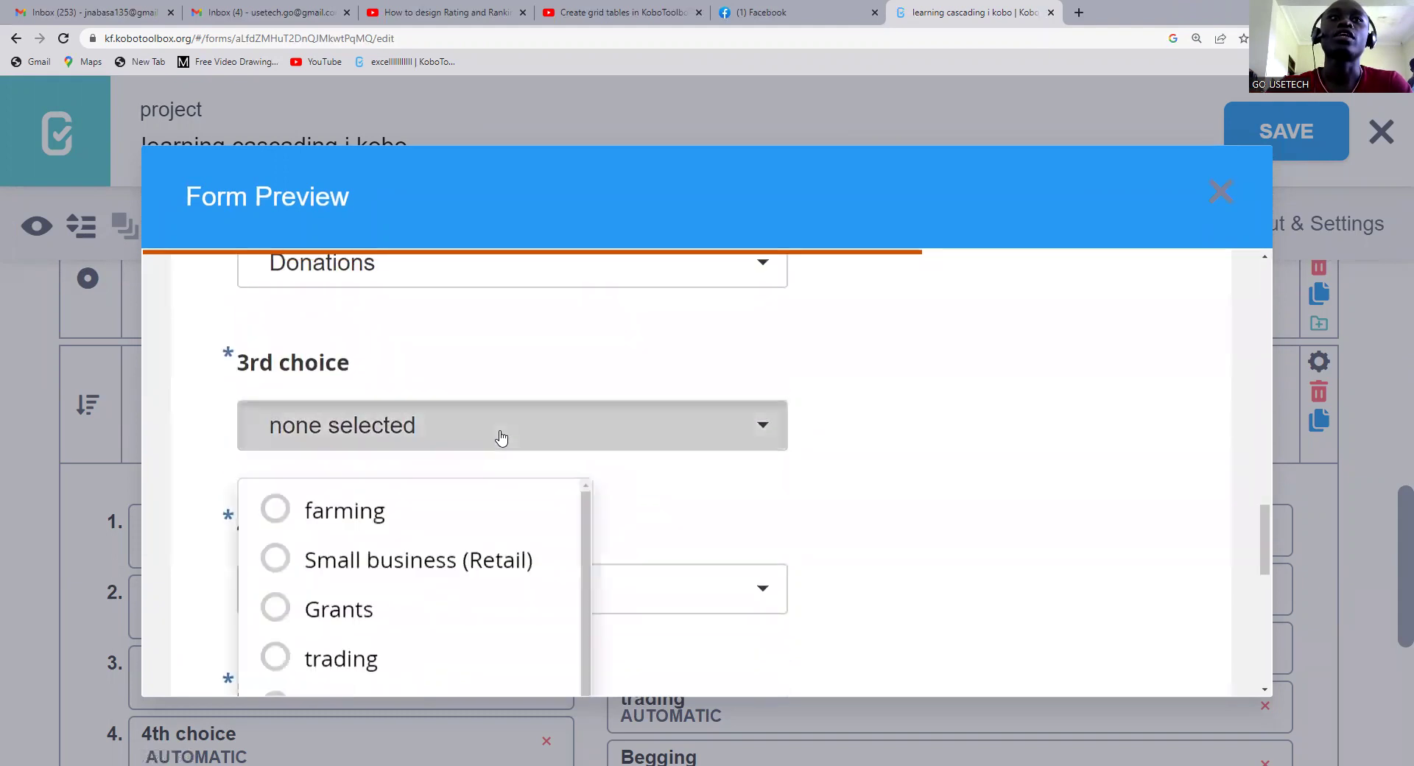
click(394, 612)
scroll(529, 384, down, 3)
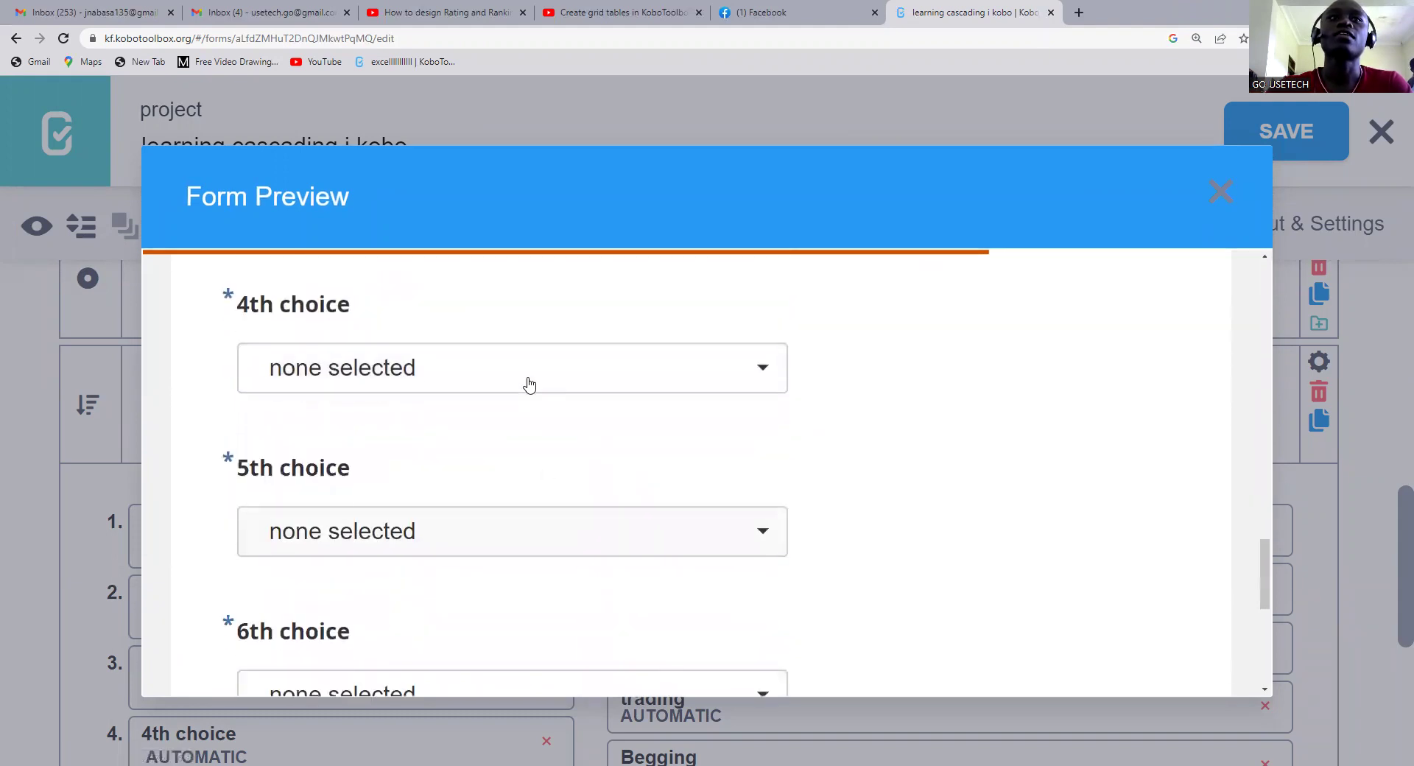
scroll(528, 383, up, 1)
click(483, 456)
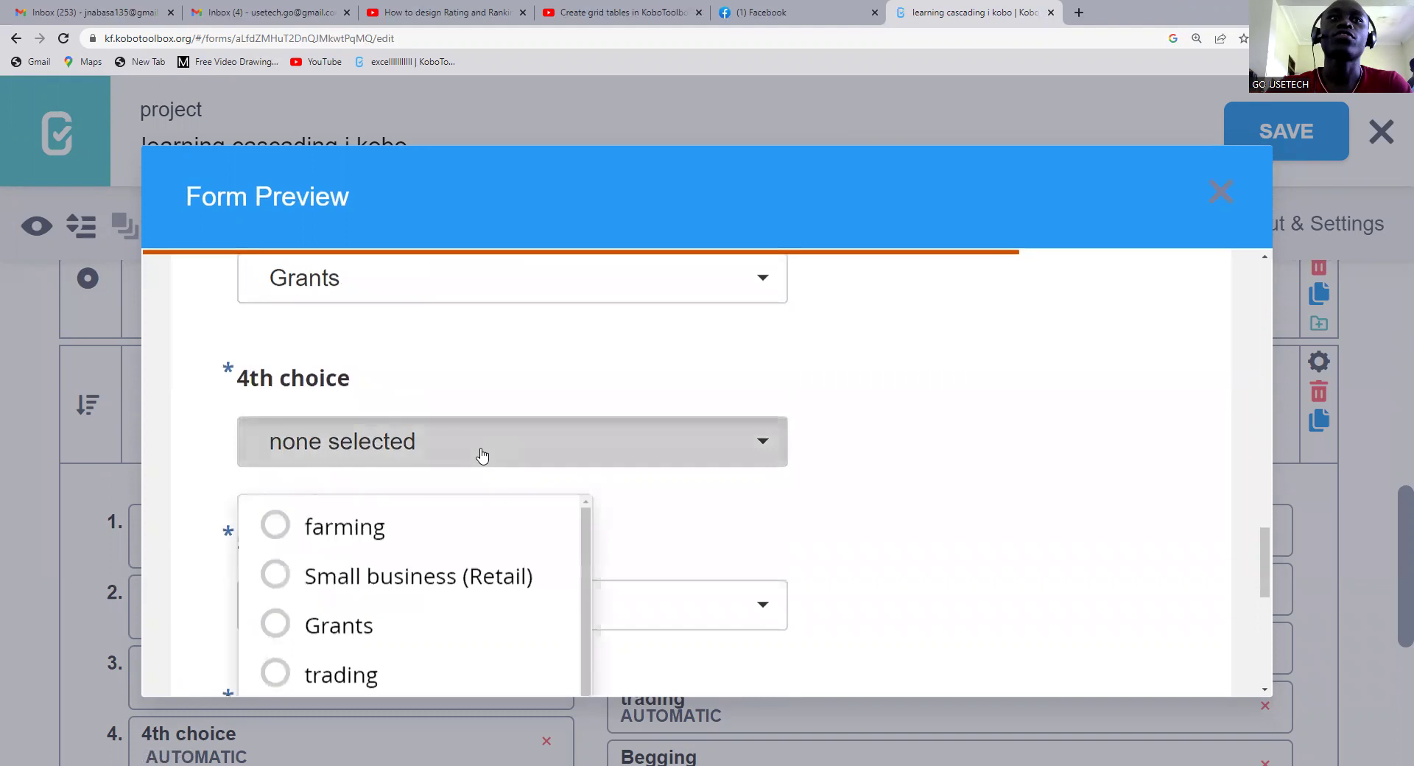
scroll(493, 589, down, 3)
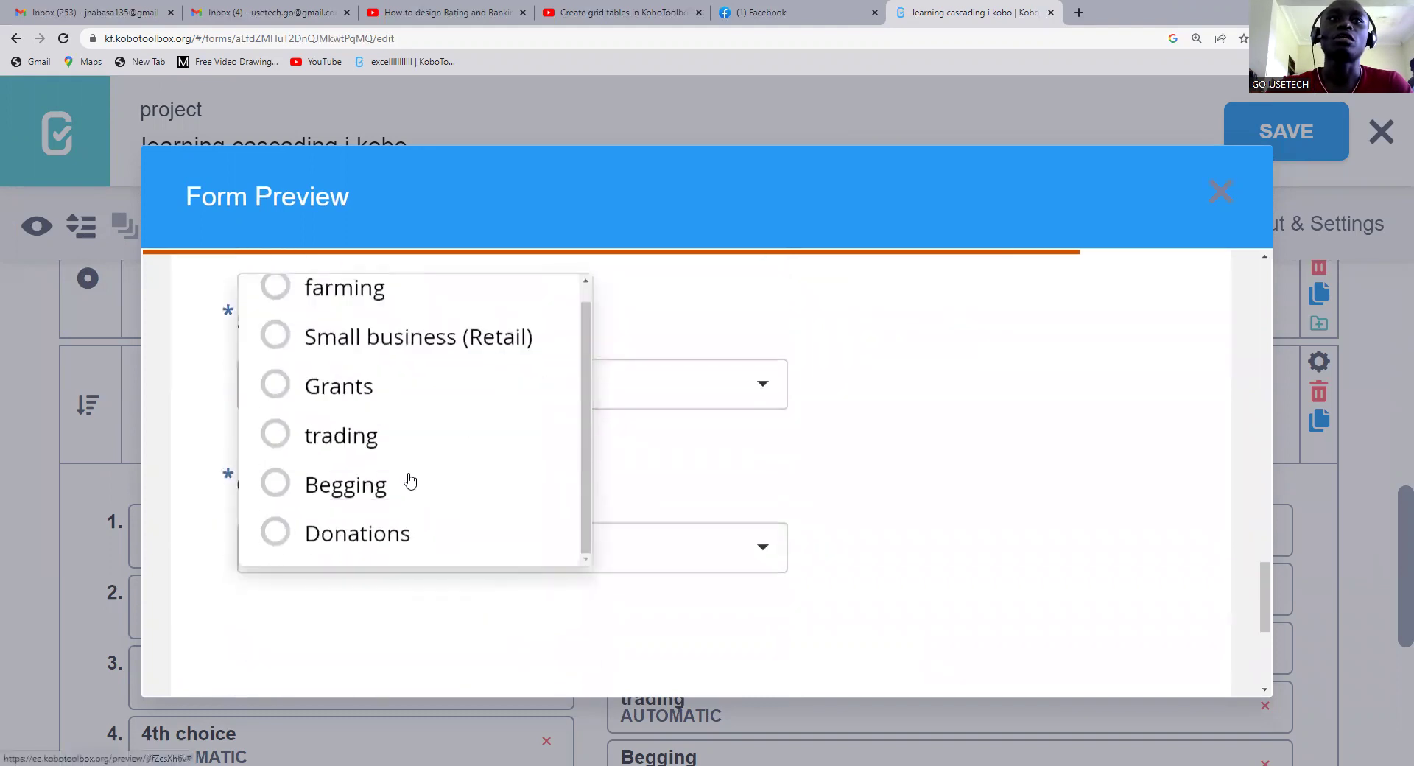
click(361, 488)
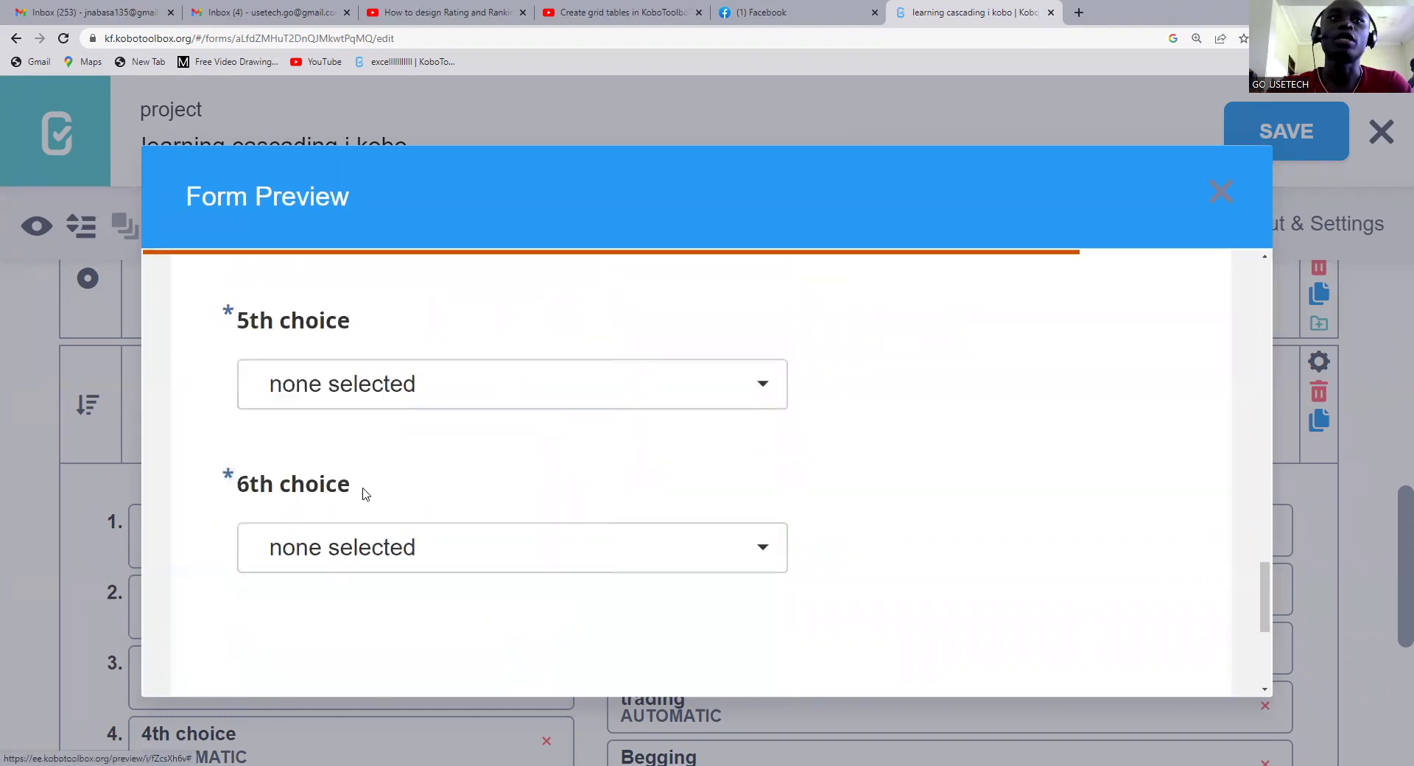
click(442, 562)
scroll(446, 560, down, 3)
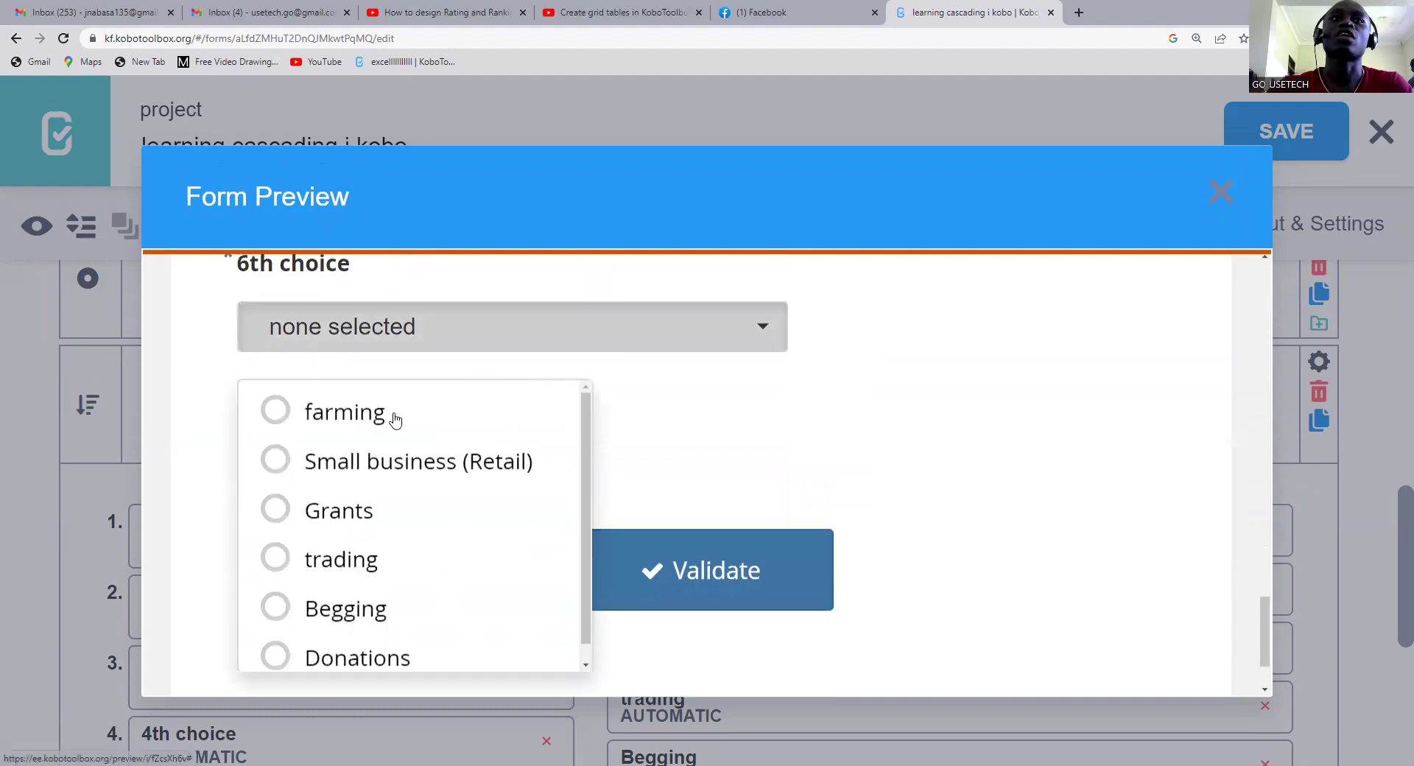
- Test the 6th choice by picking farming, then Begging, then trading
click(350, 413)
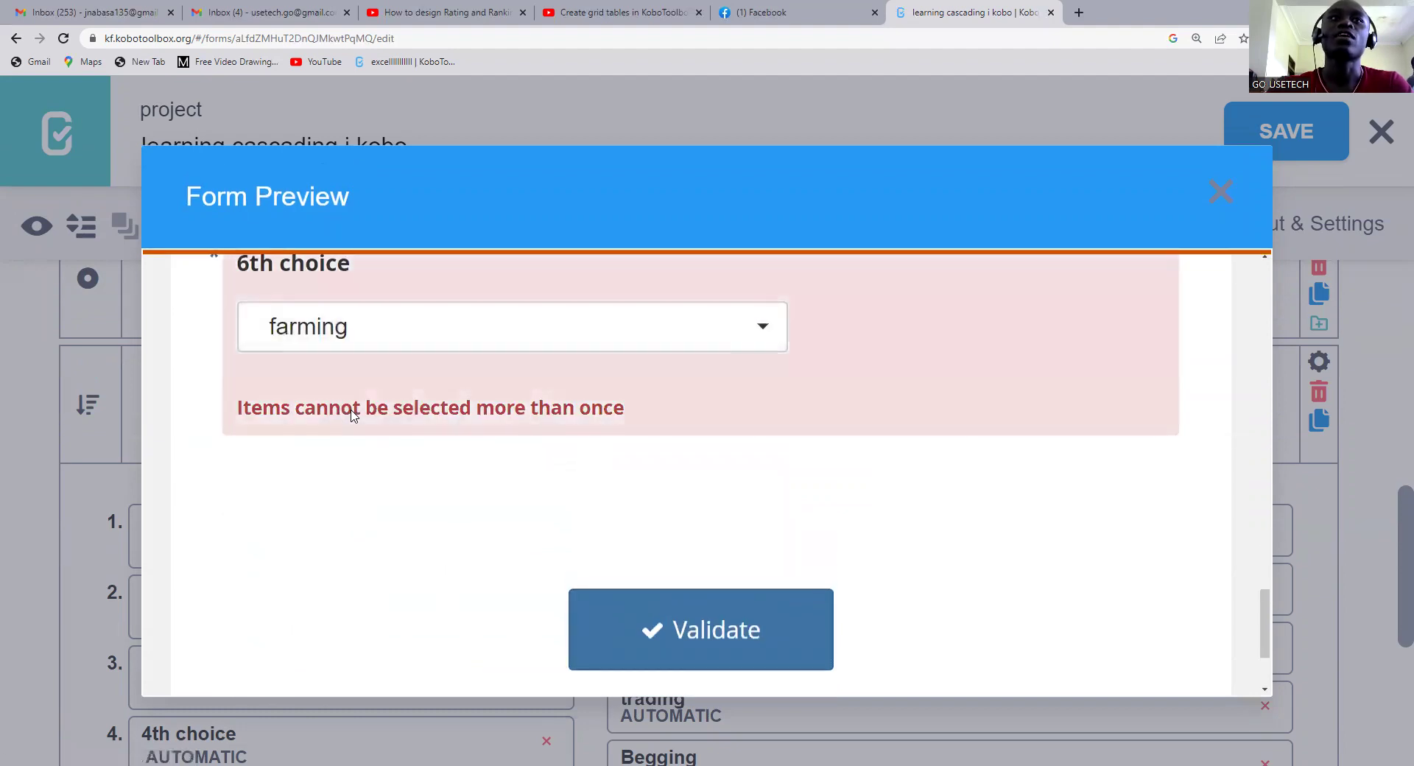
scroll(653, 401, up, 1)
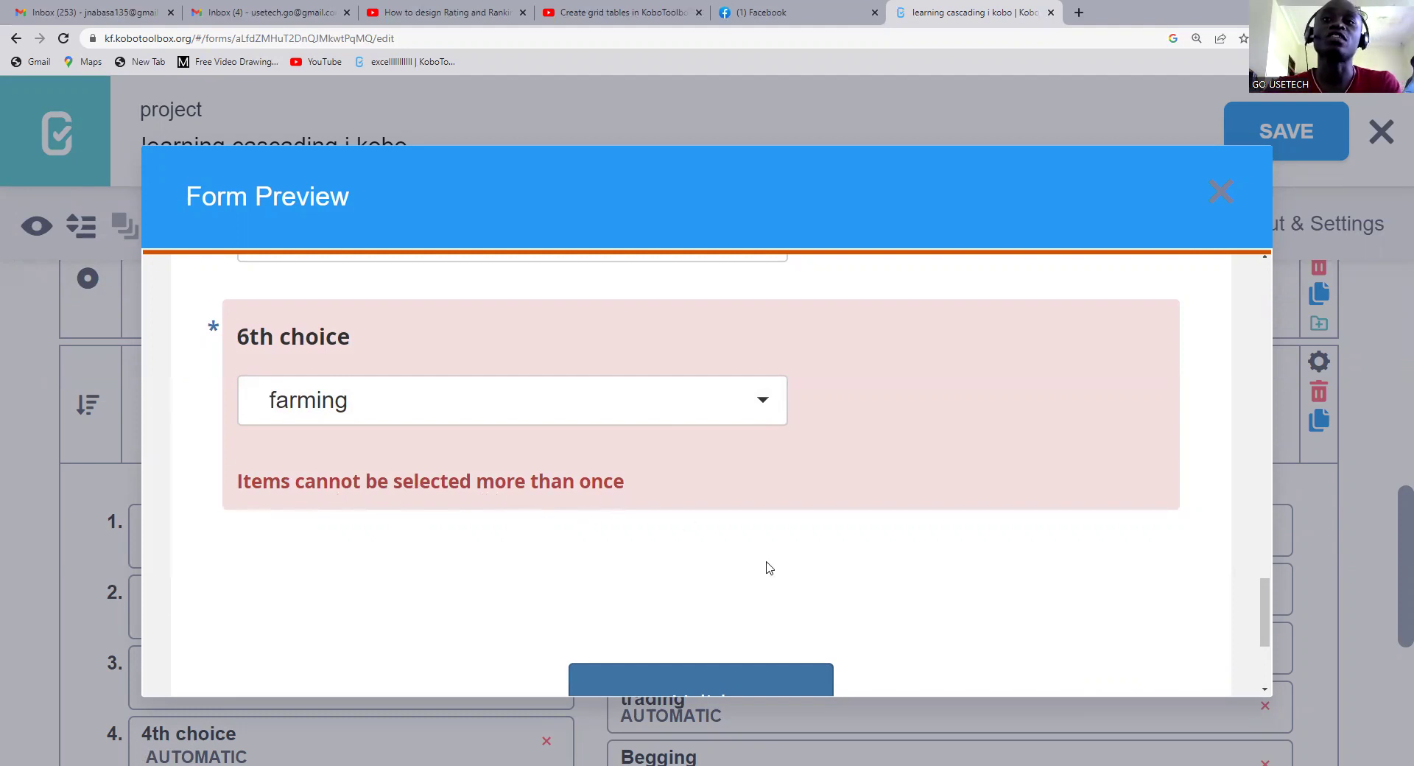
click(445, 405)
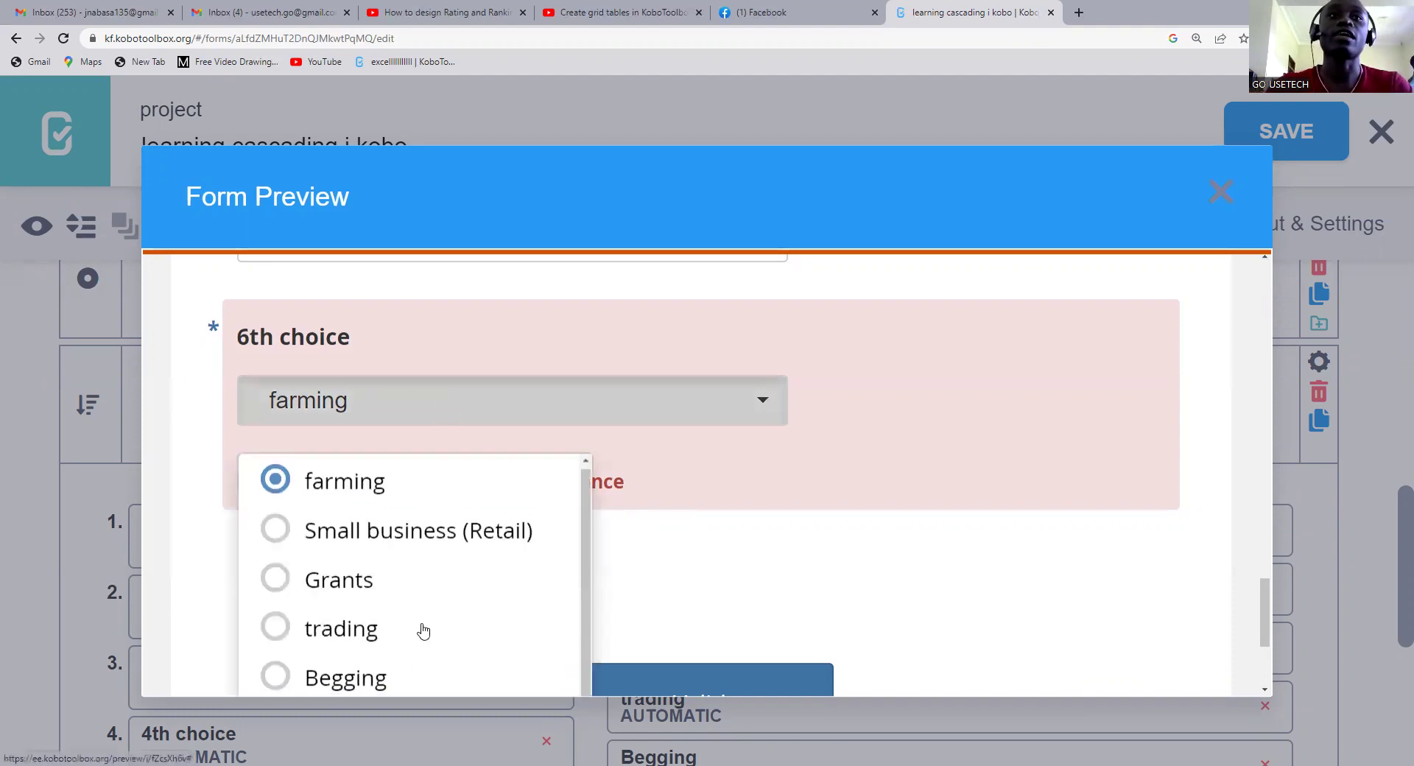
scroll(412, 641, down, 1)
click(366, 667)
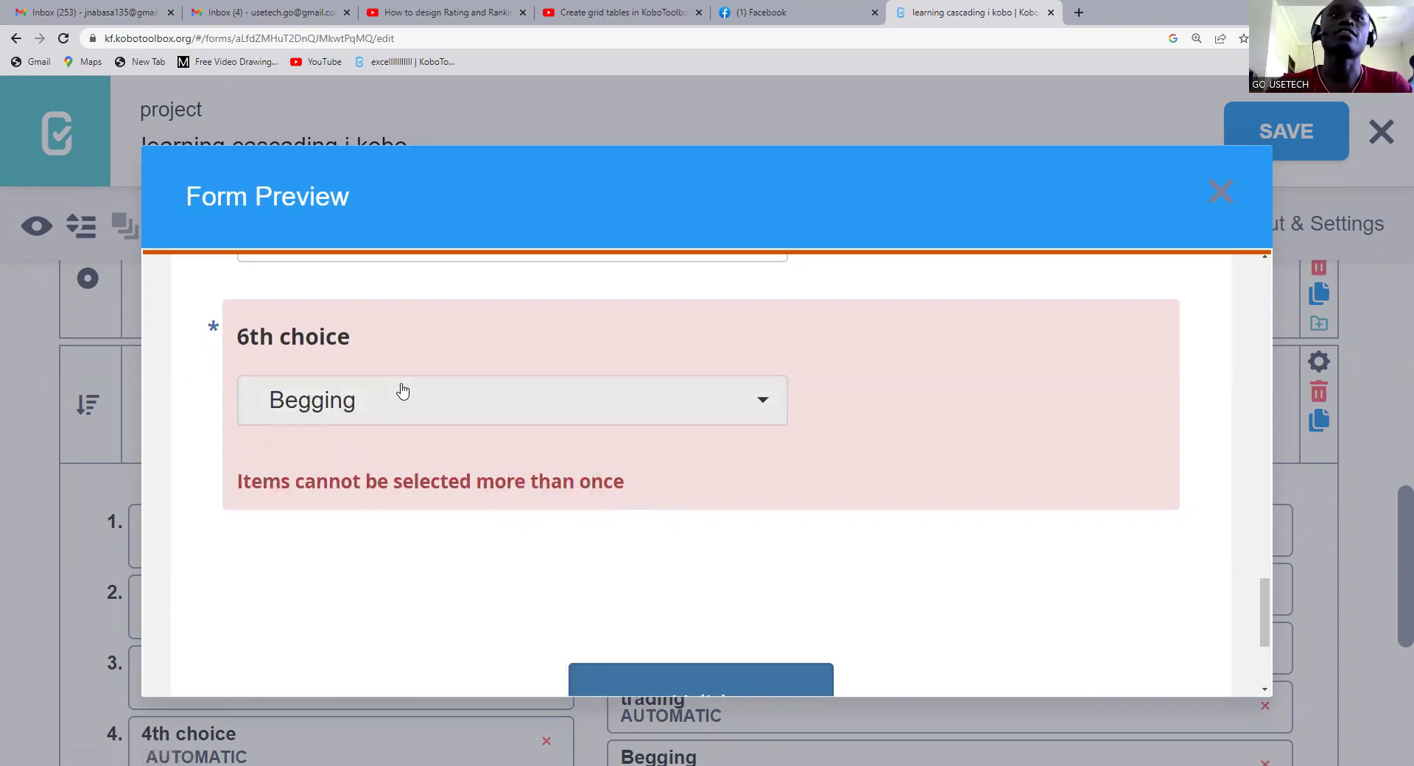
click(401, 392)
click(359, 628)
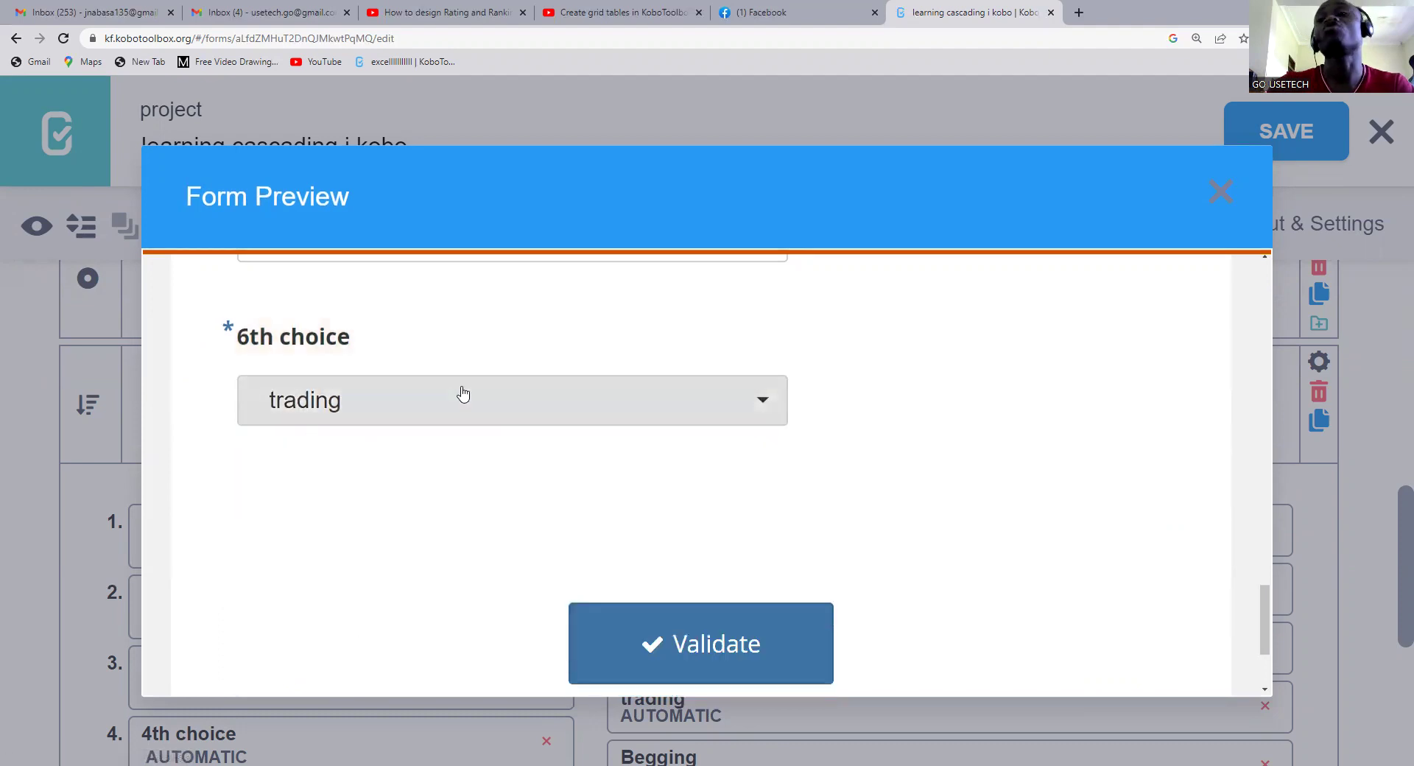
- Zoom the page out one step, review the ranking choices, and close Form Preview
scroll(568, 520, up, 2)
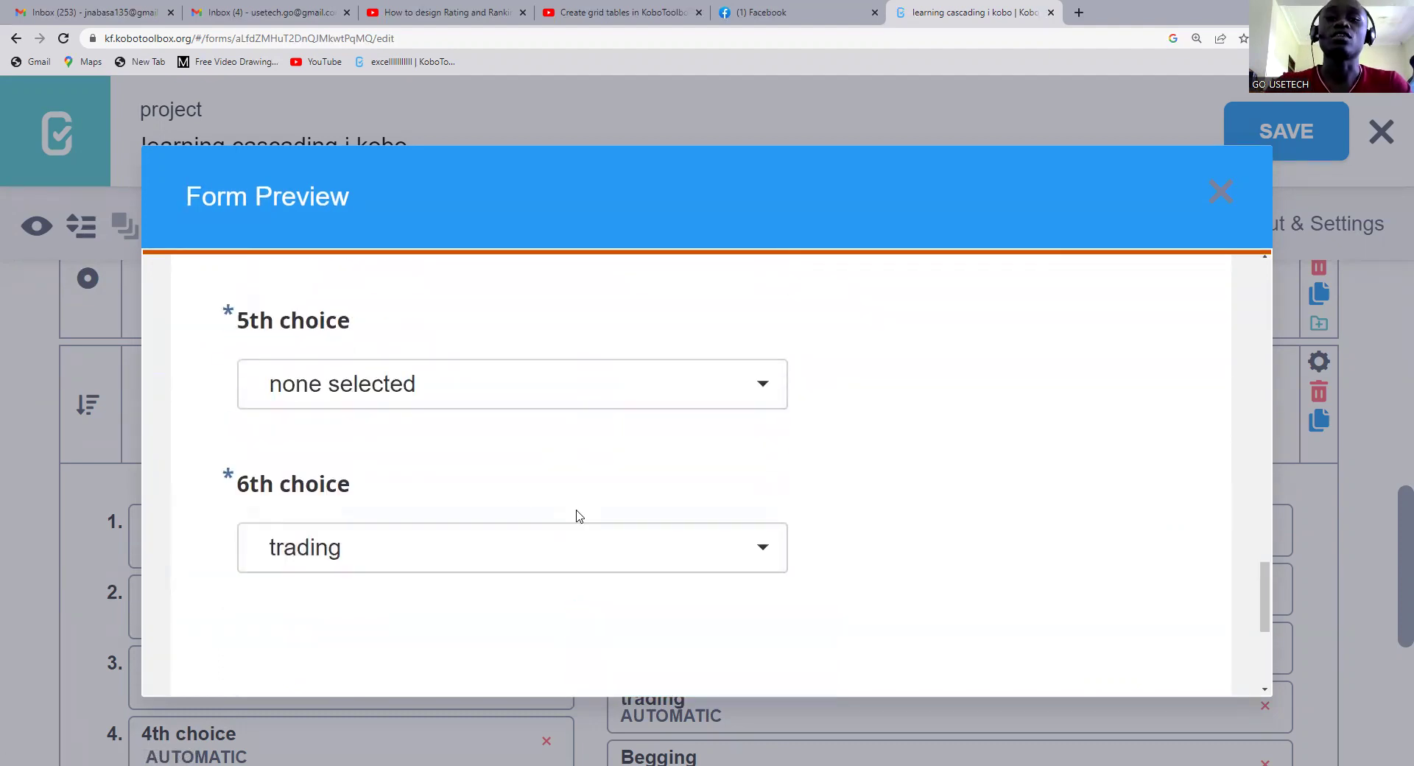
key(ctrl+minus)
scroll(609, 498, up, 5)
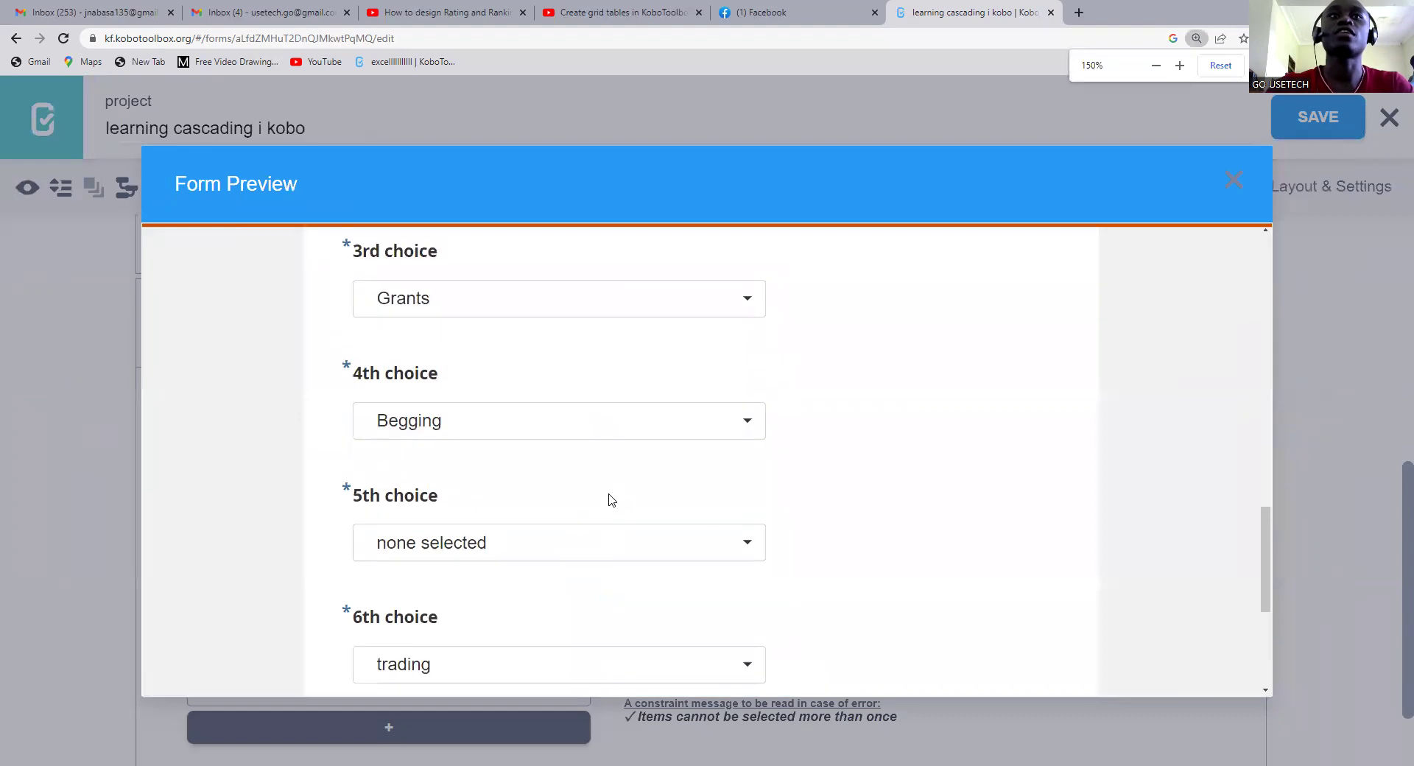
scroll(609, 498, up, 3)
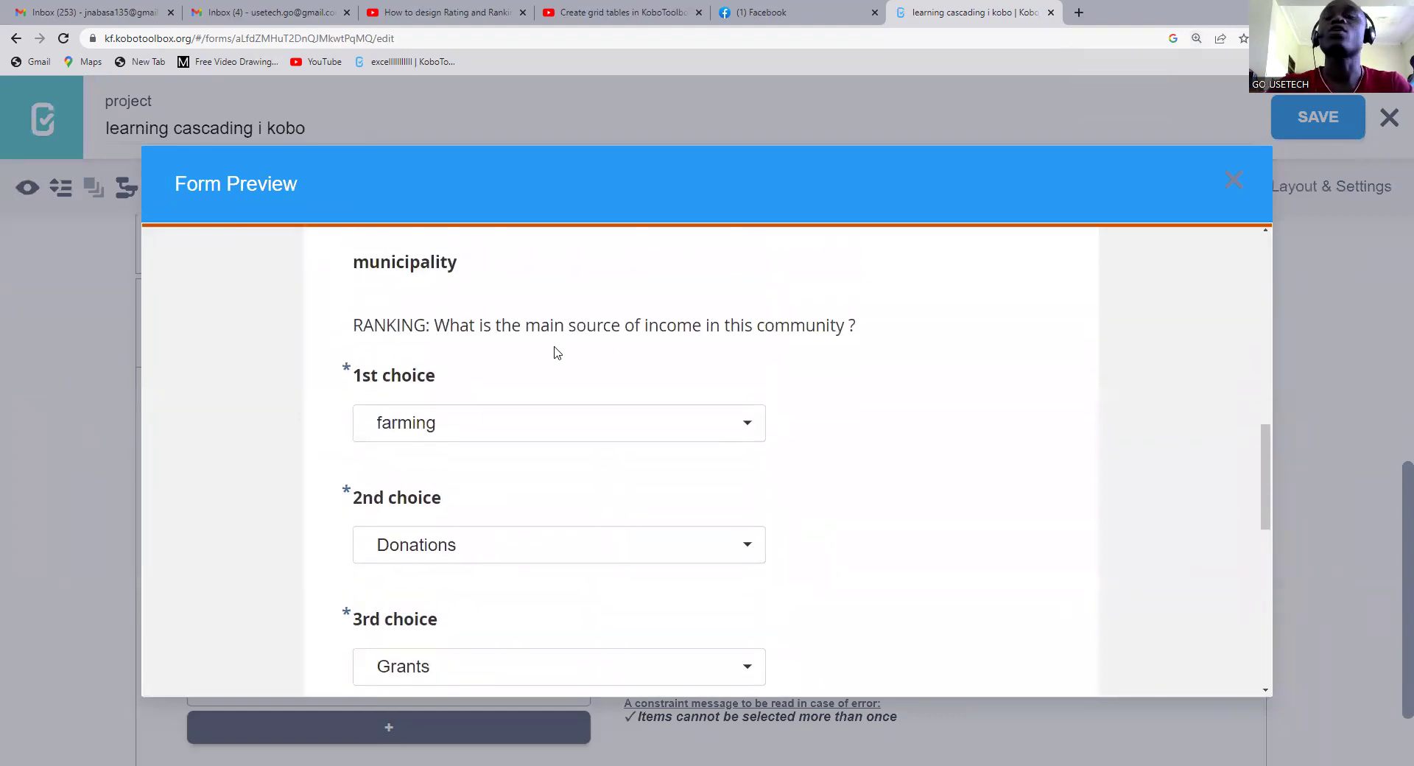
scroll(490, 495, down, 2)
scroll(495, 496, up, 2)
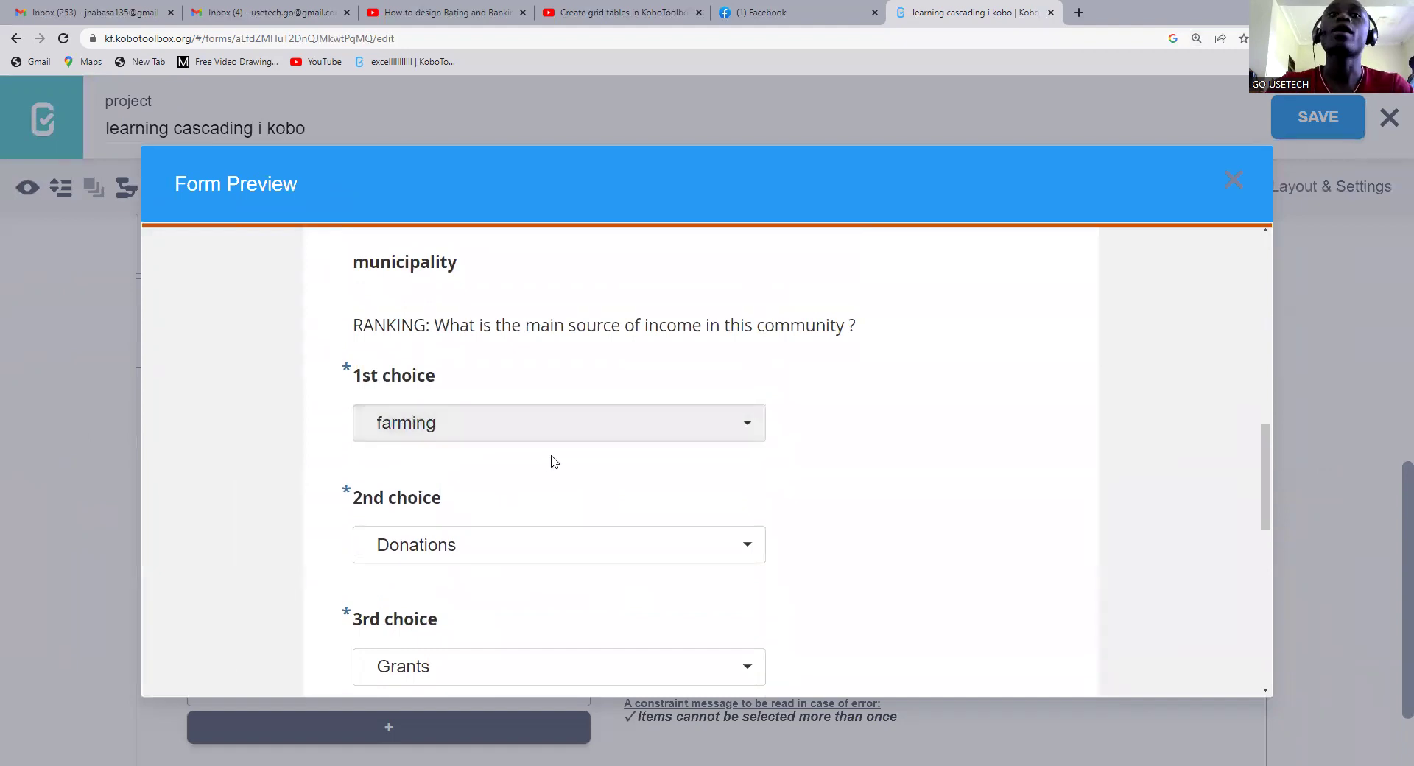
scroll(550, 461, down, 6)
scroll(638, 532, down, 3)
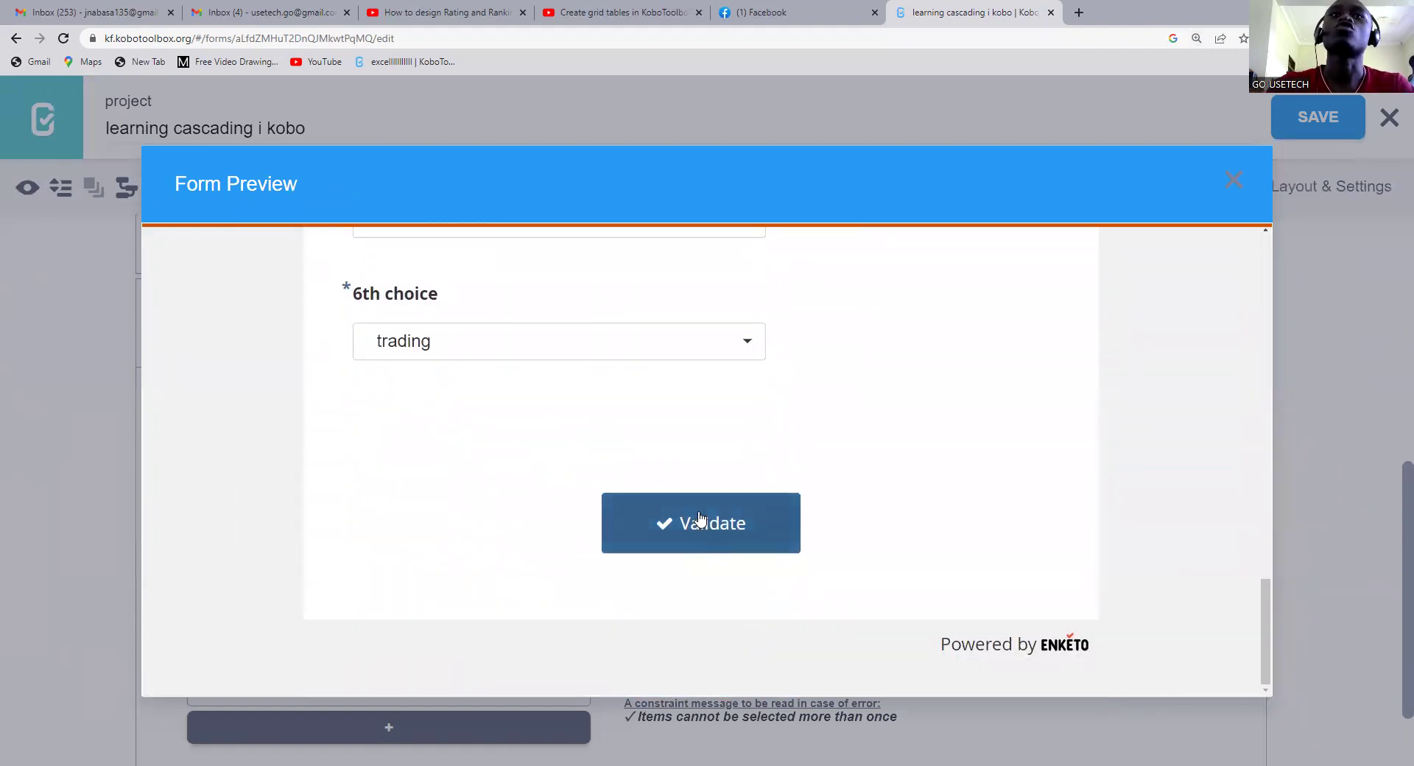
scroll(451, 385, up, 5)
click(1232, 182)
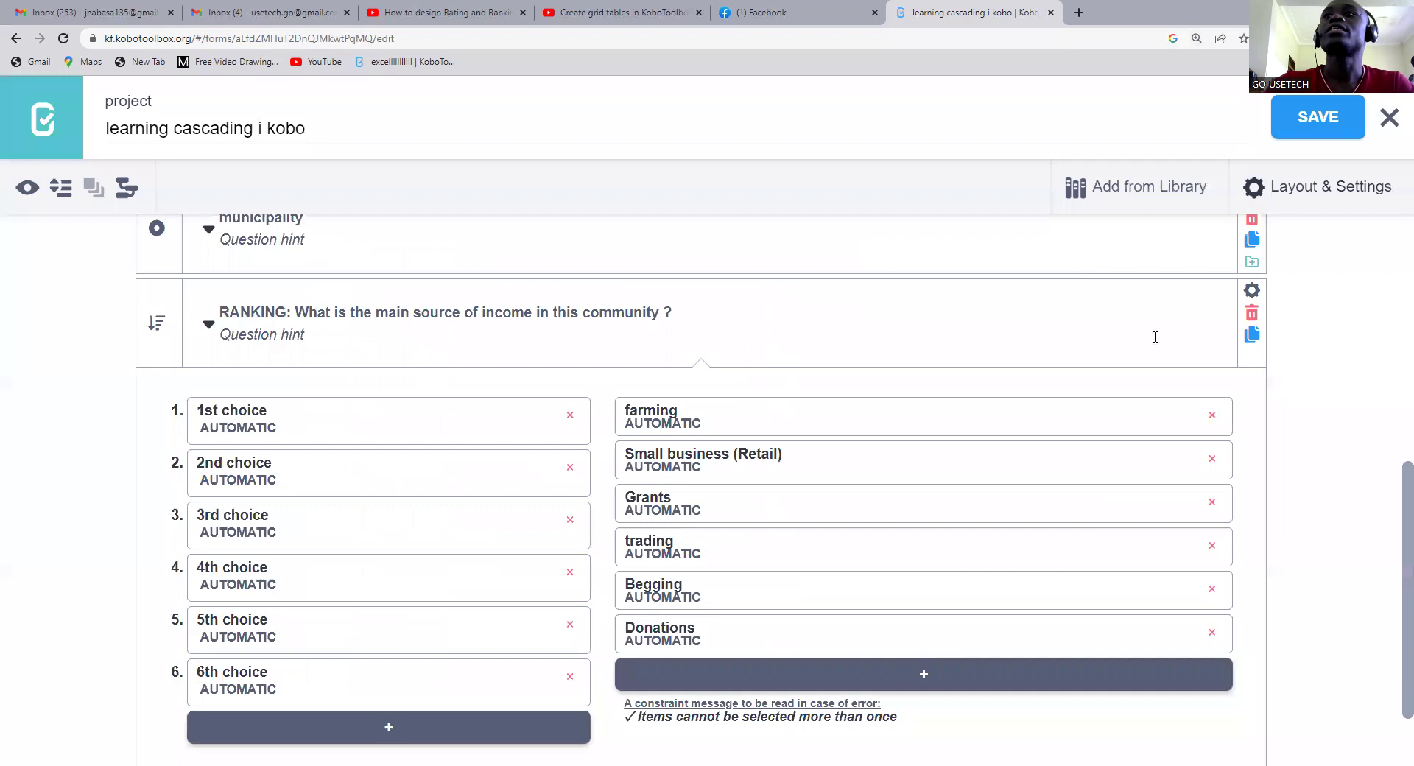
- Add a Rating grid question labelled 'RATING:' after the Ranking question
scroll(501, 460, down, 1)
click(116, 698)
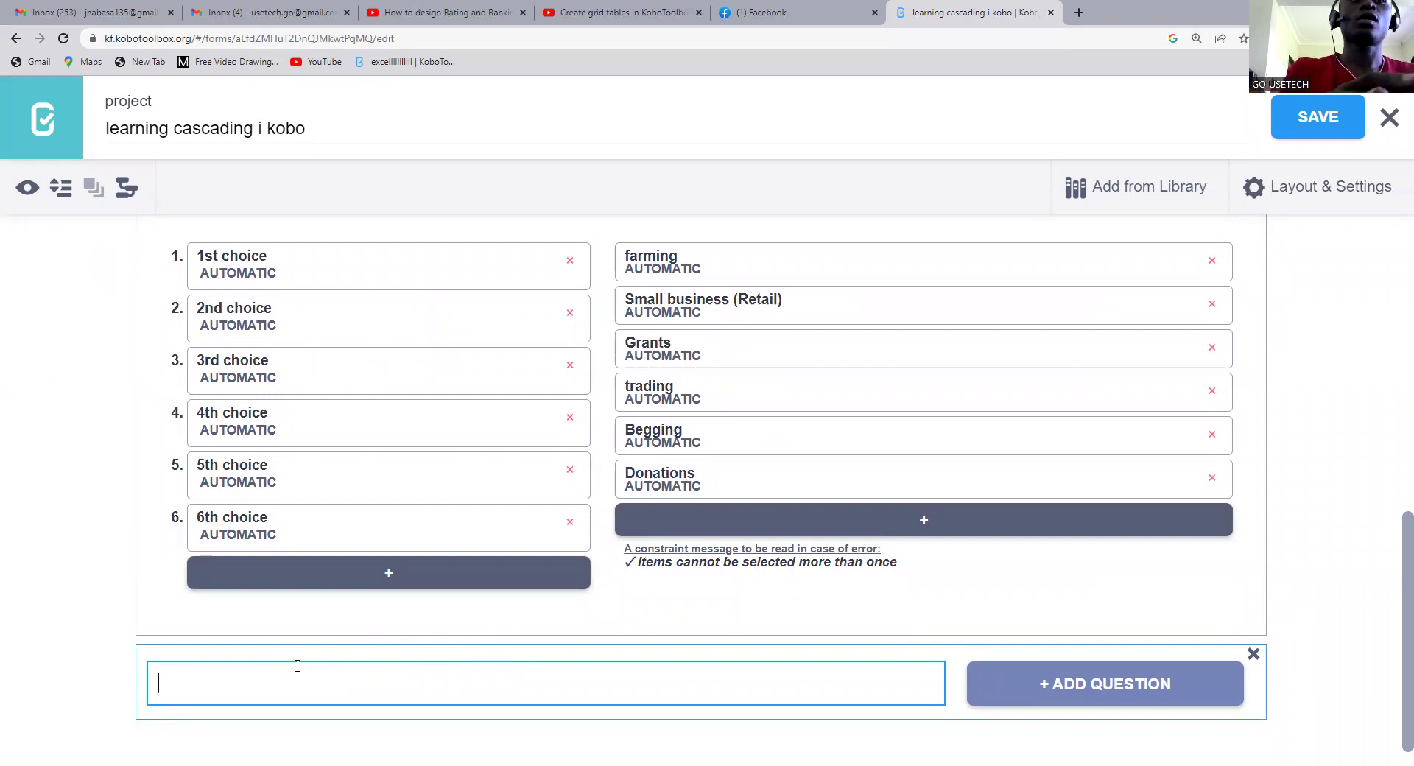
text(RATING:)
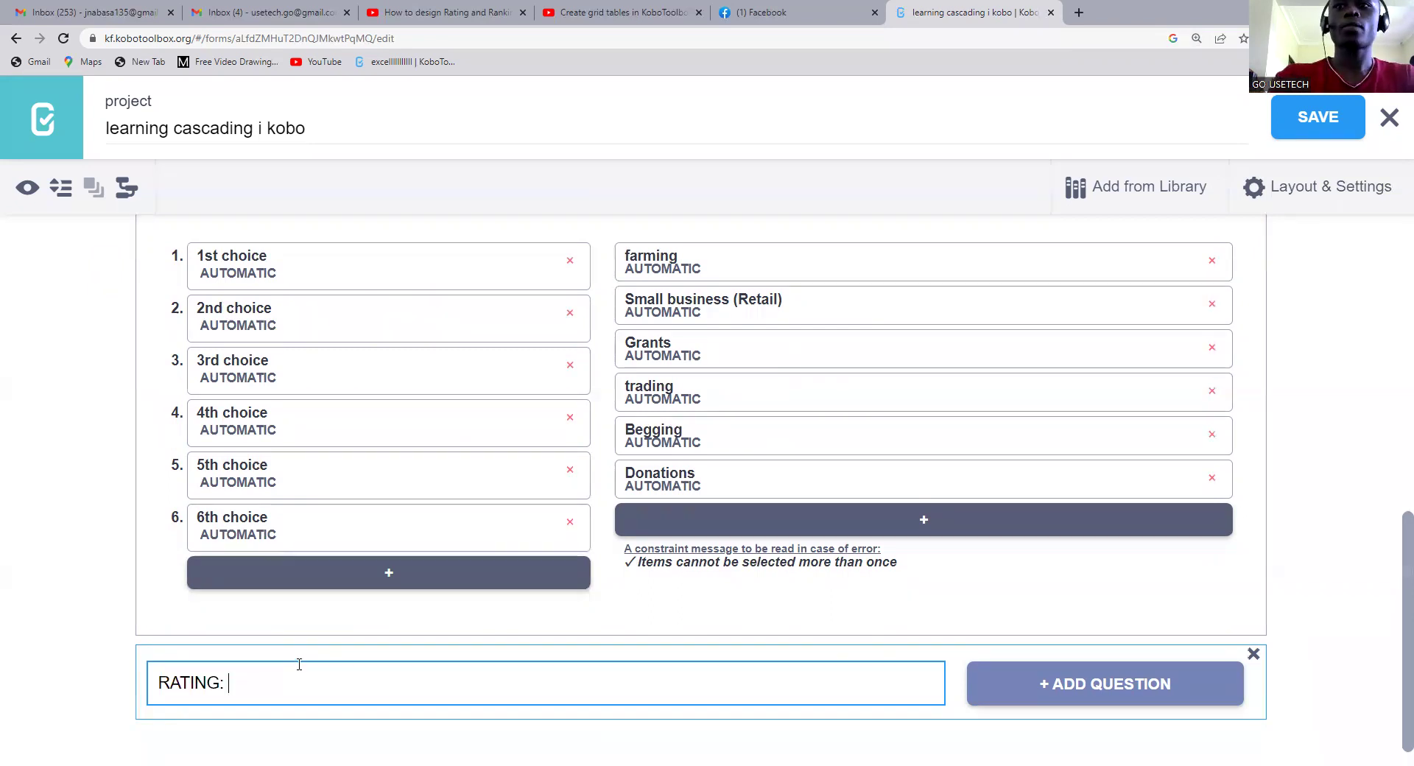
click(1097, 699)
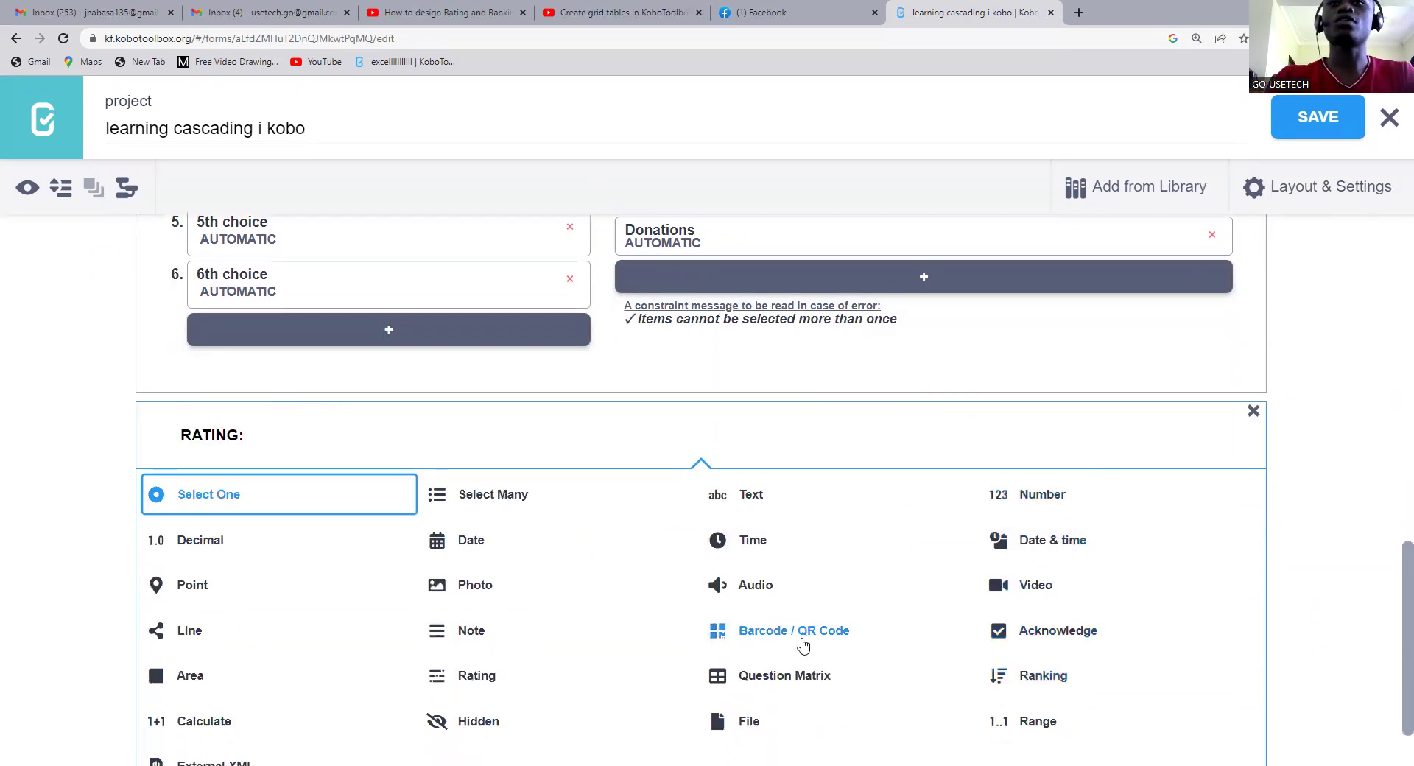
click(489, 681)
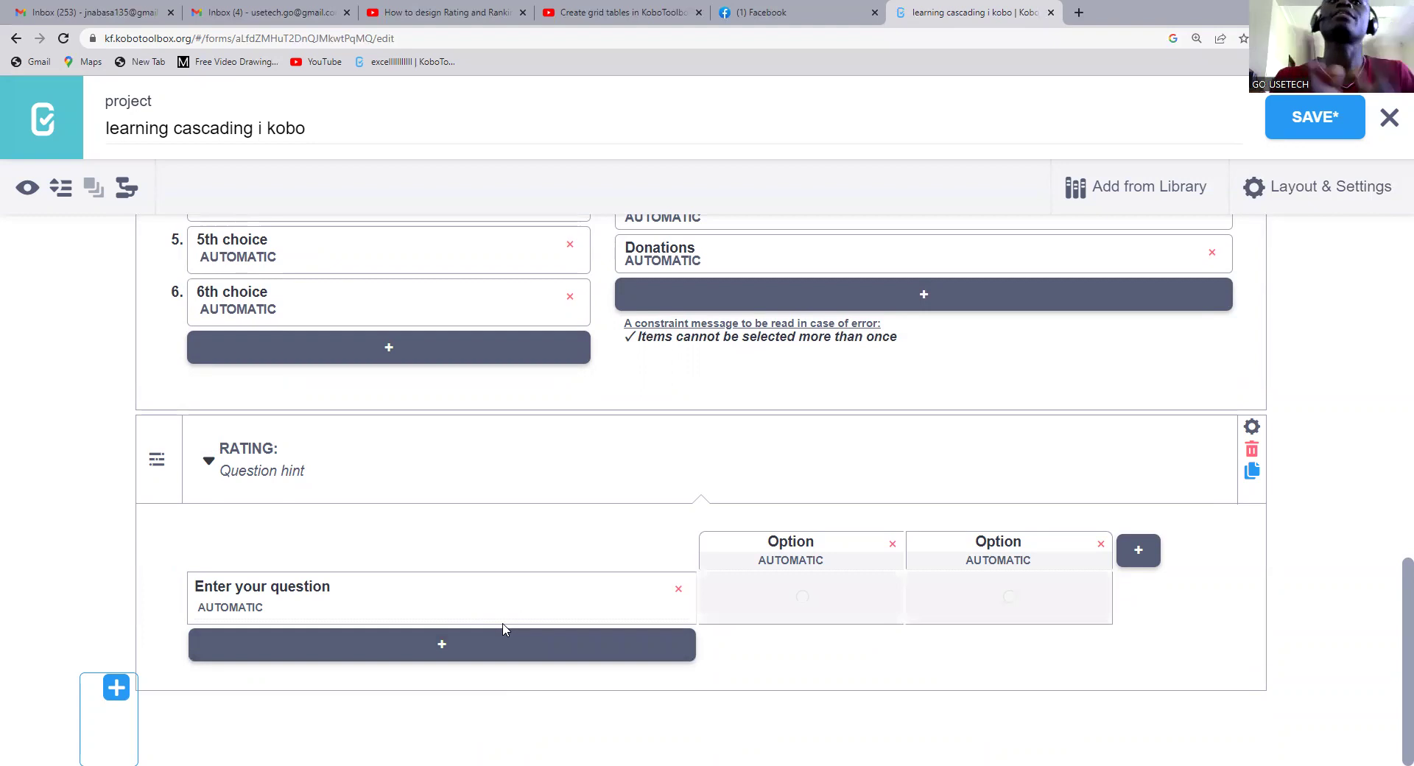
- Collapse the questions to an outline and expand the RATING question to show its grid
scroll(489, 594, up, 7)
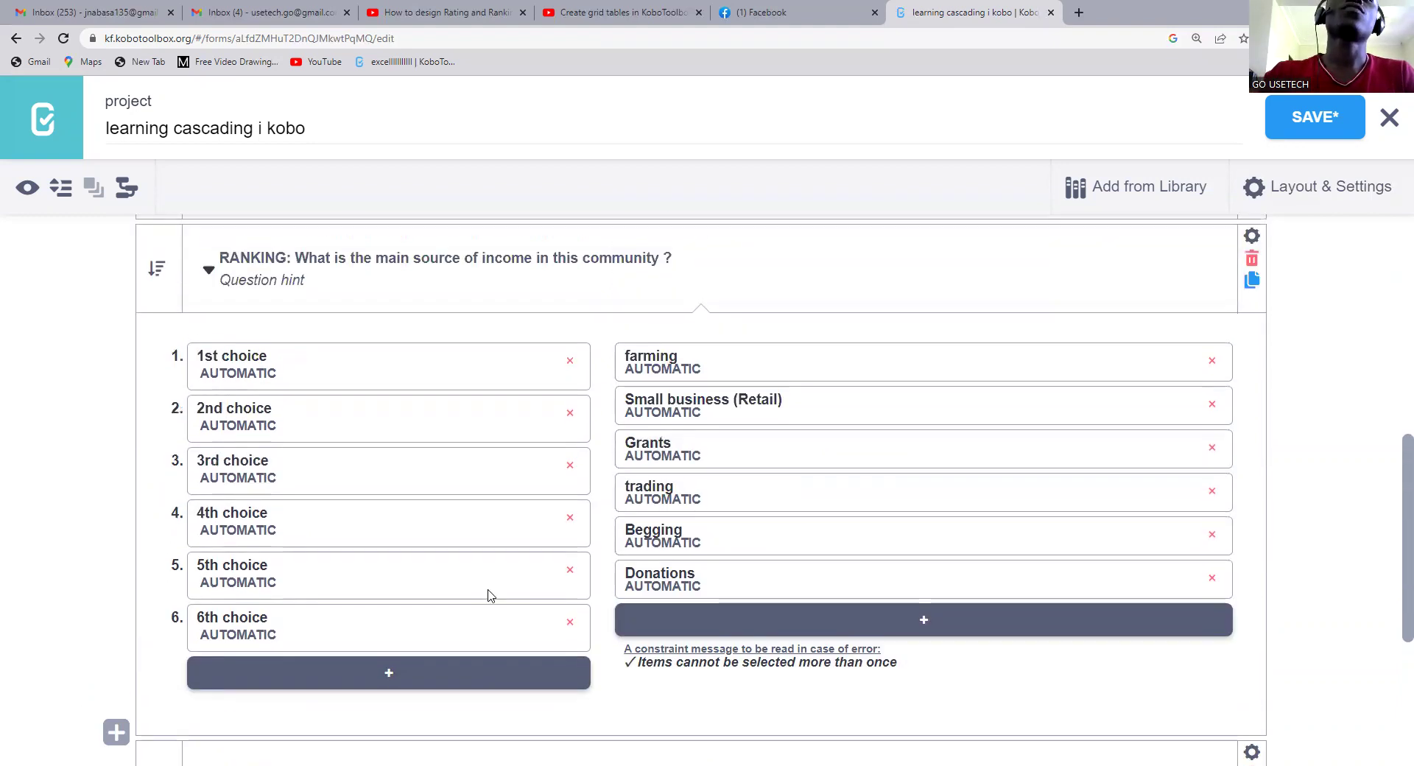
click(61, 187)
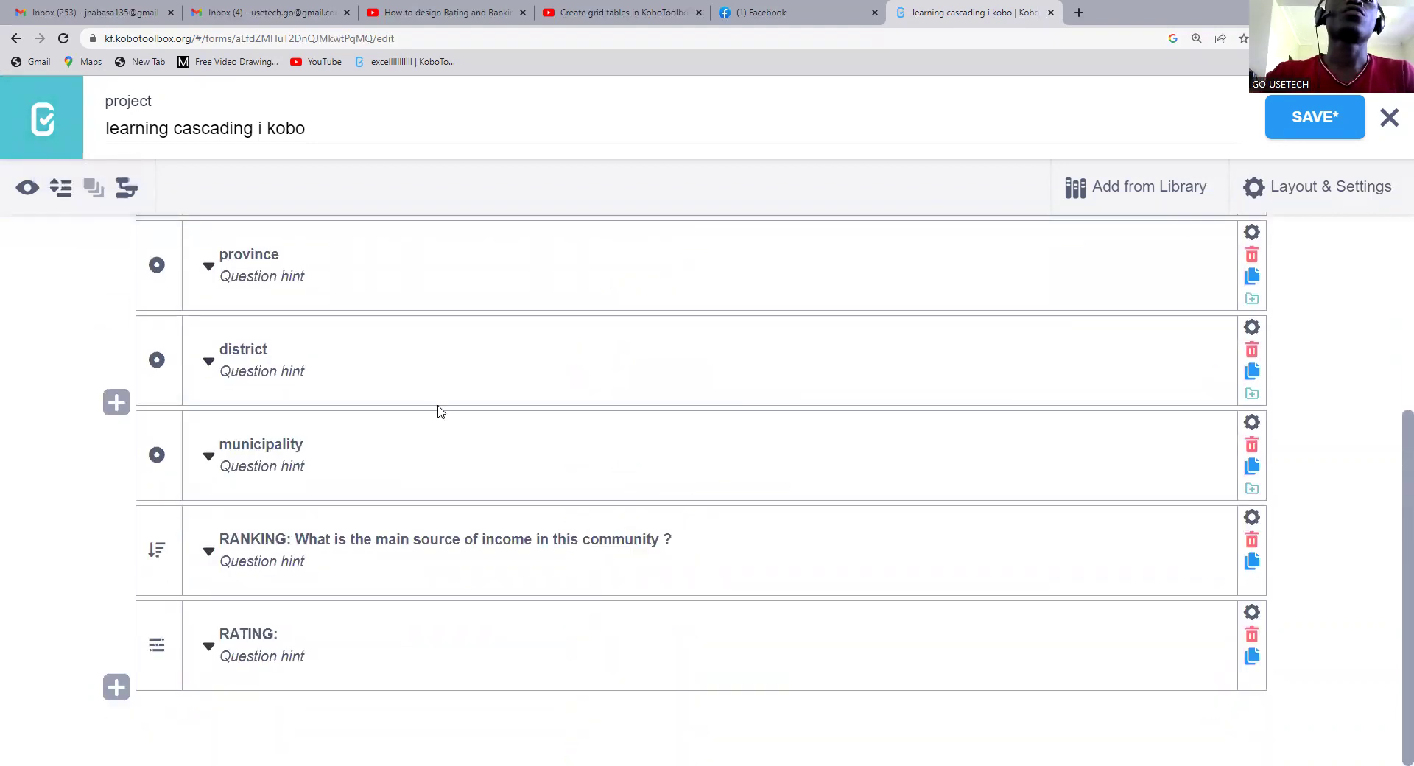
click(209, 647)
scroll(214, 654, down, 3)
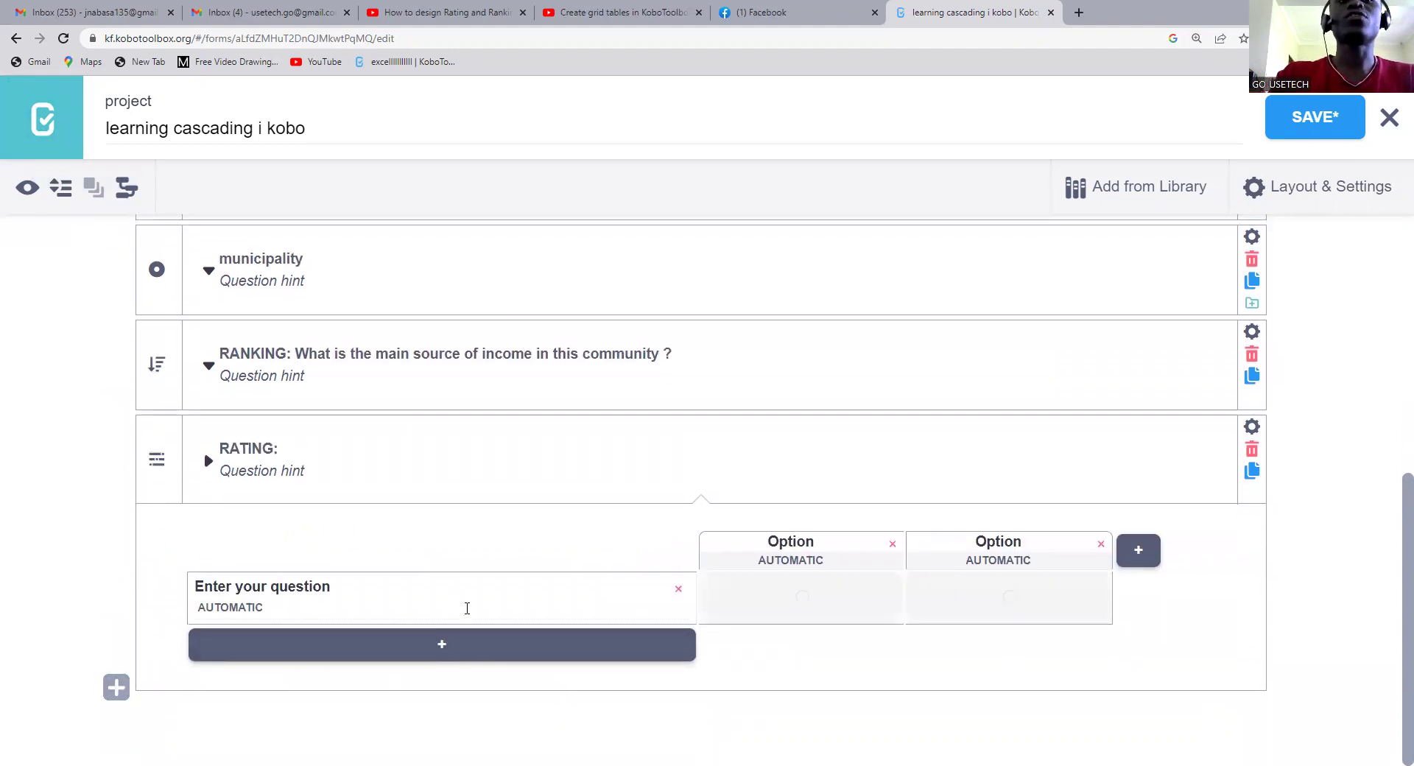
drag(448, 590, 196, 601)
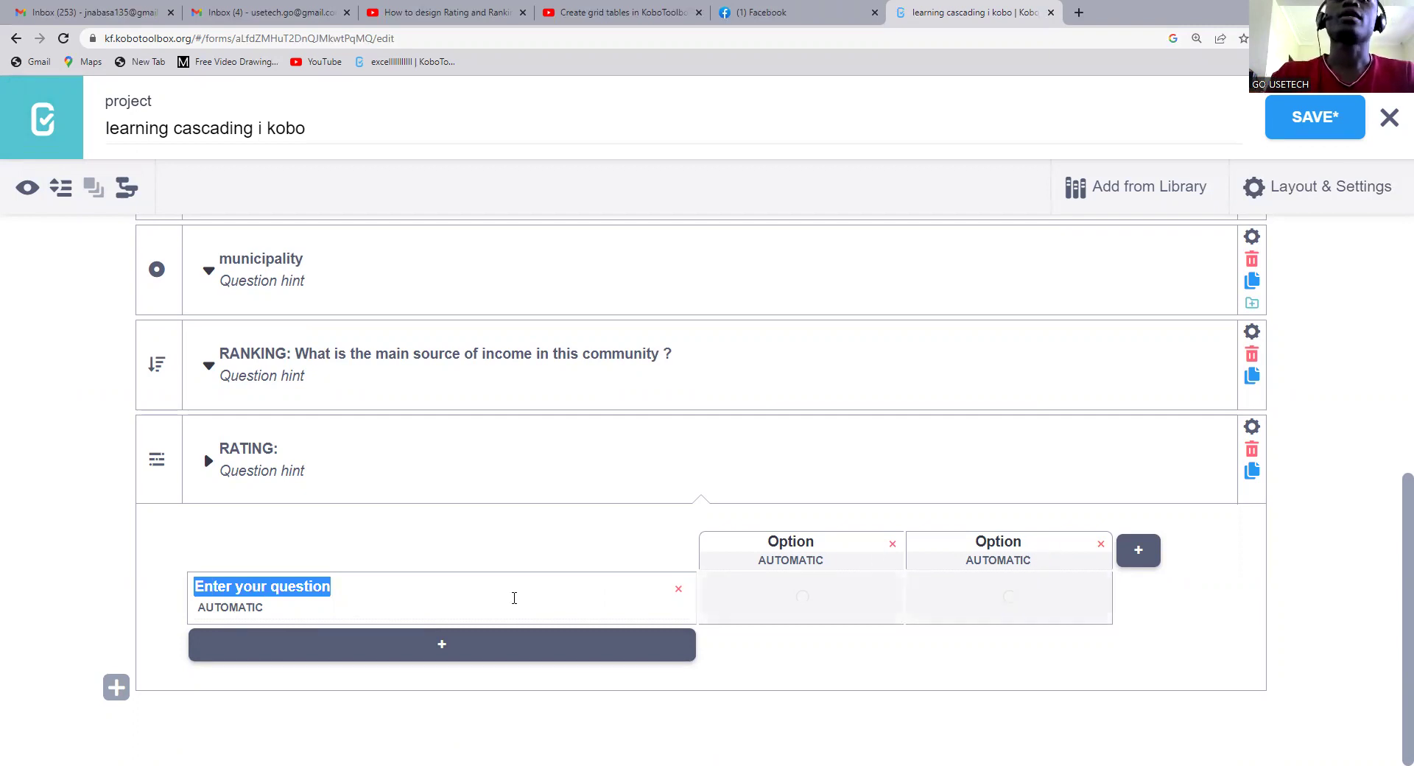
click(418, 585)
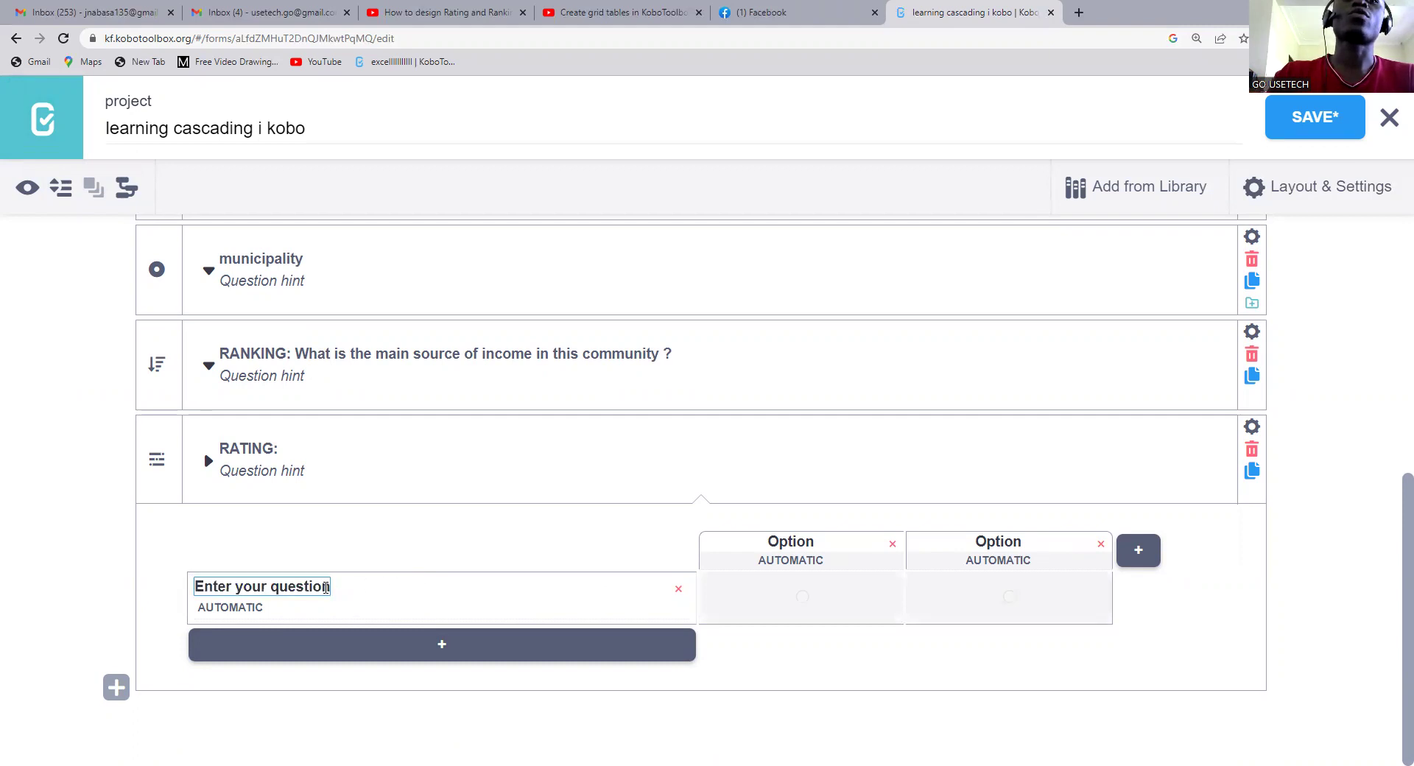
drag(335, 587, 193, 587)
drag(819, 543, 751, 544)
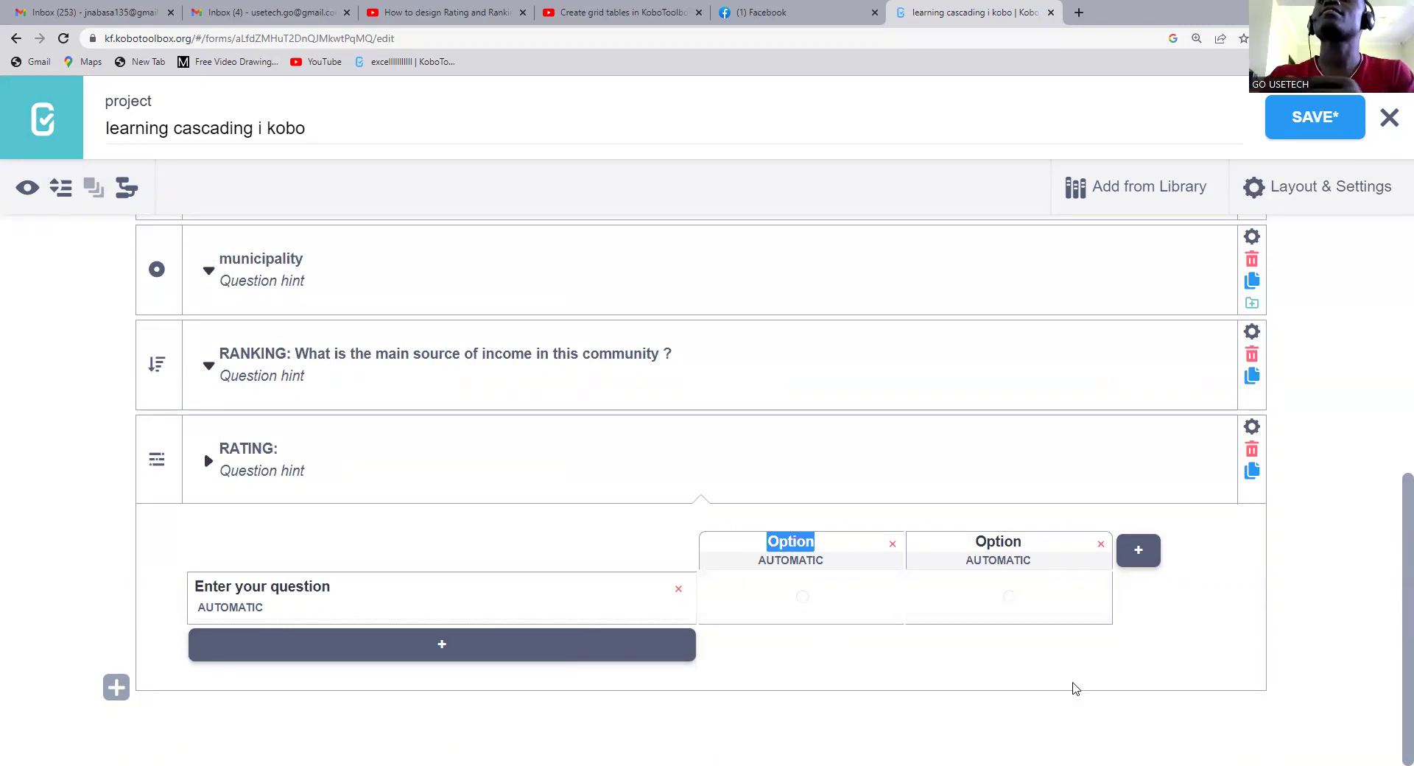
click(955, 674)
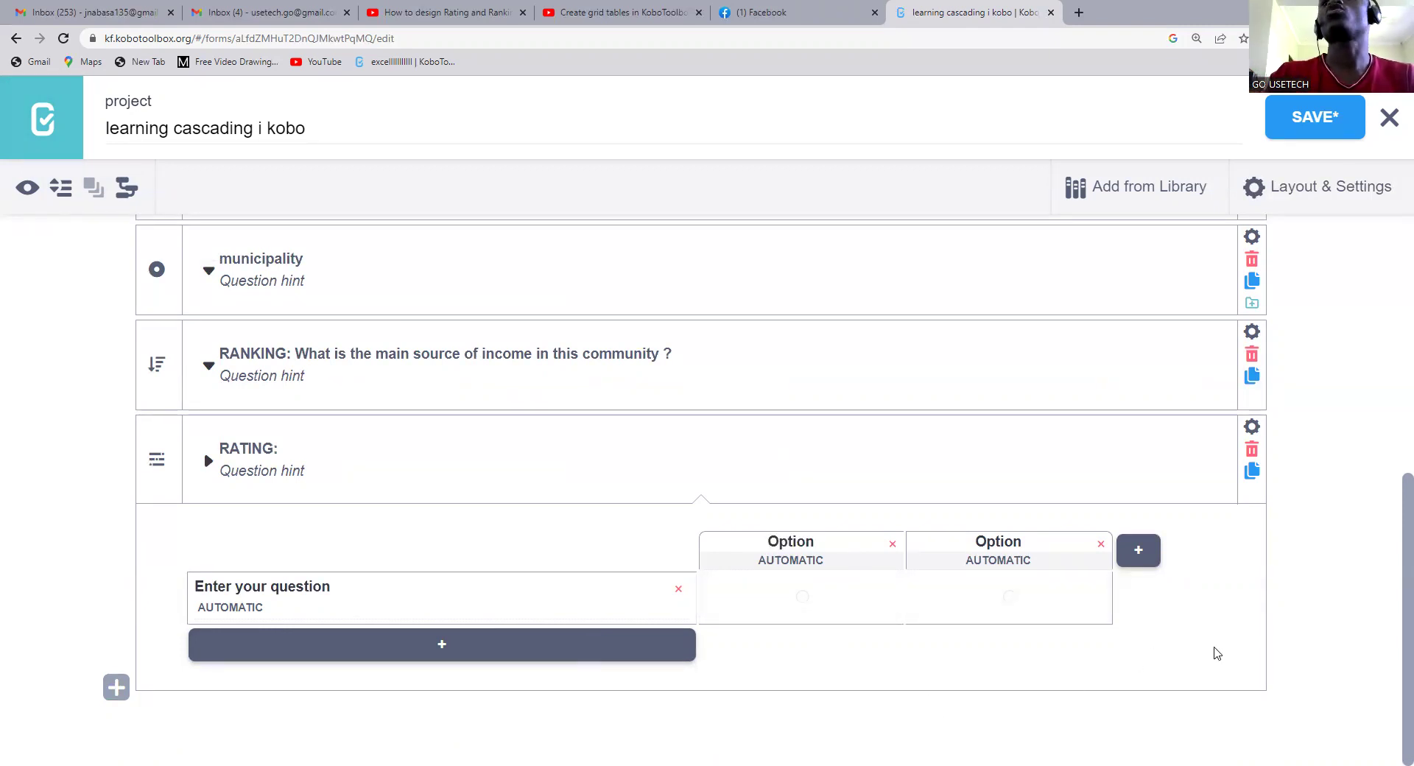
- Add two answer columns for four in total, then add two statement rows and delete them
click(1143, 558)
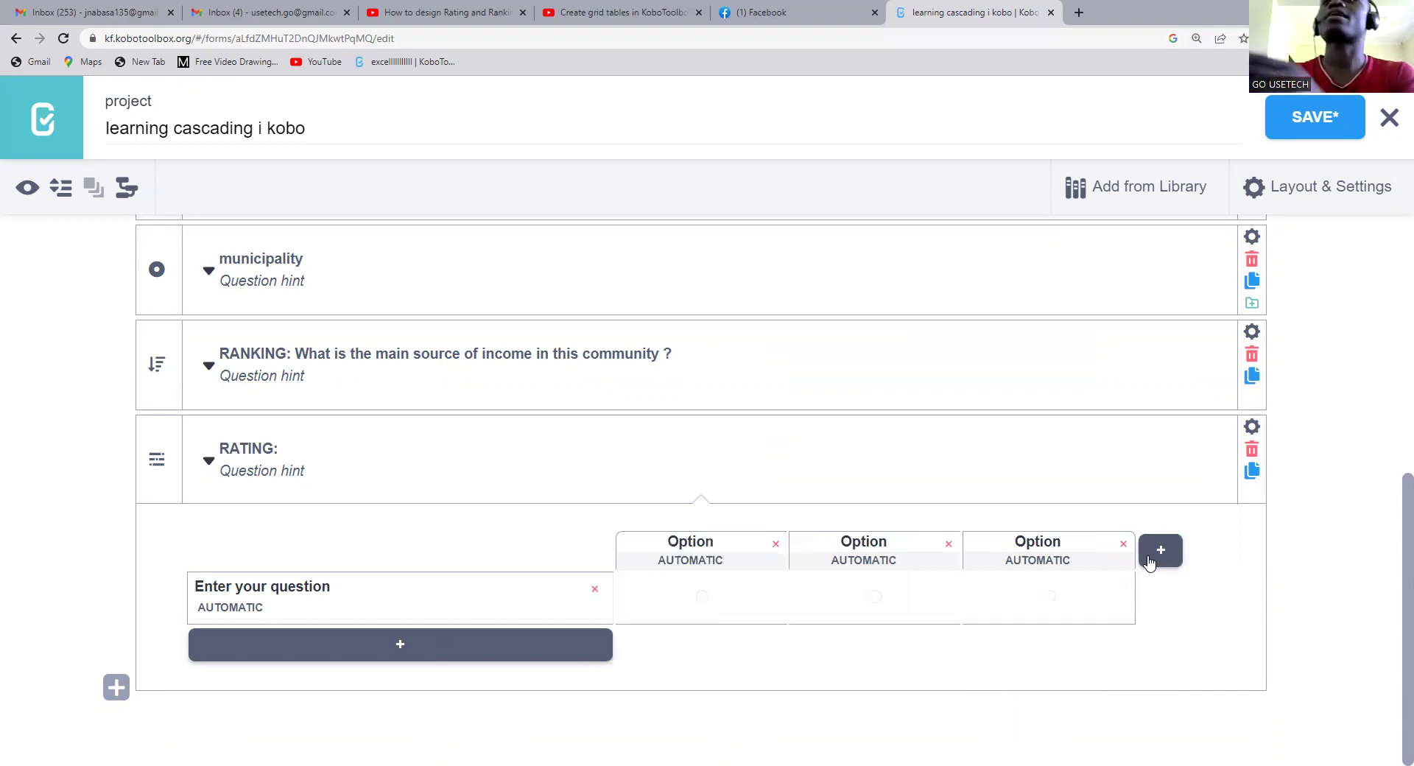
click(1158, 557)
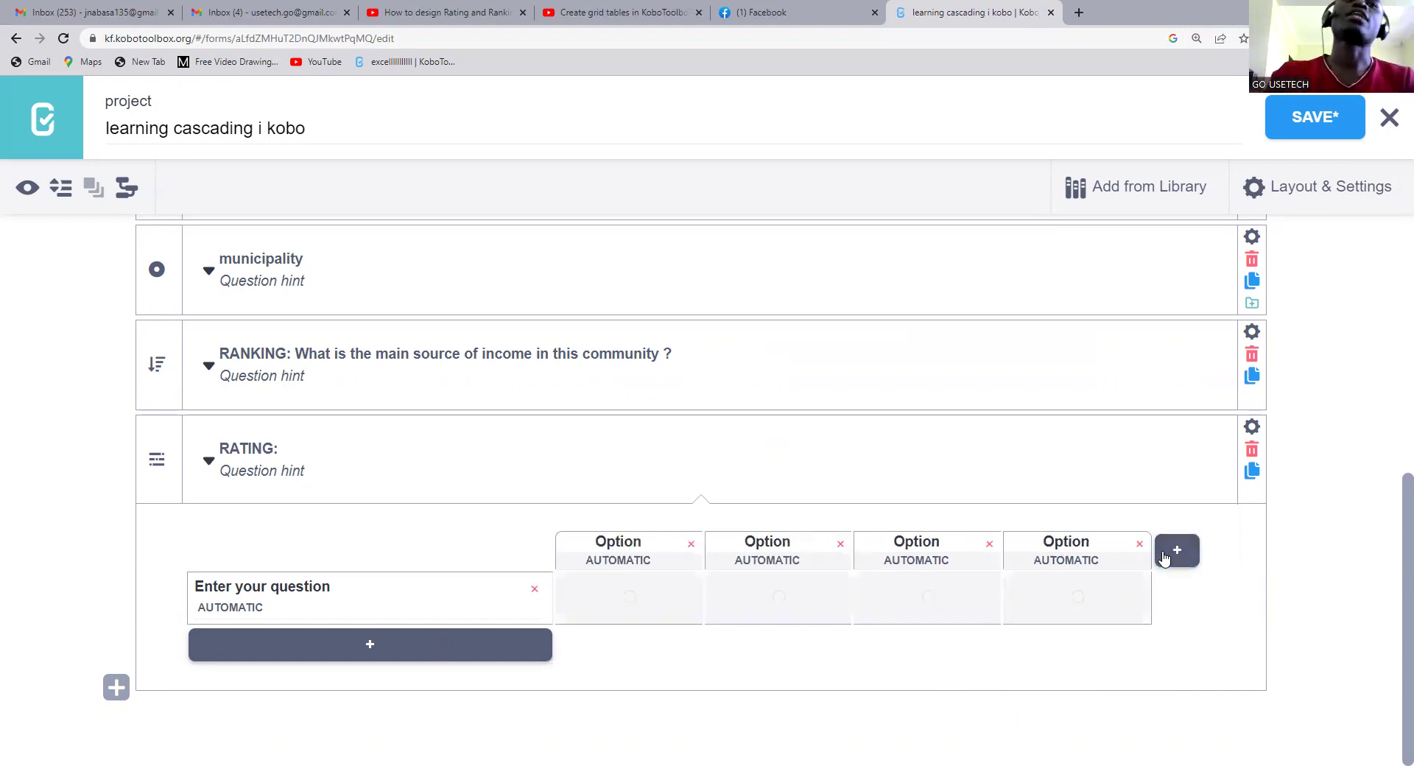
click(344, 654)
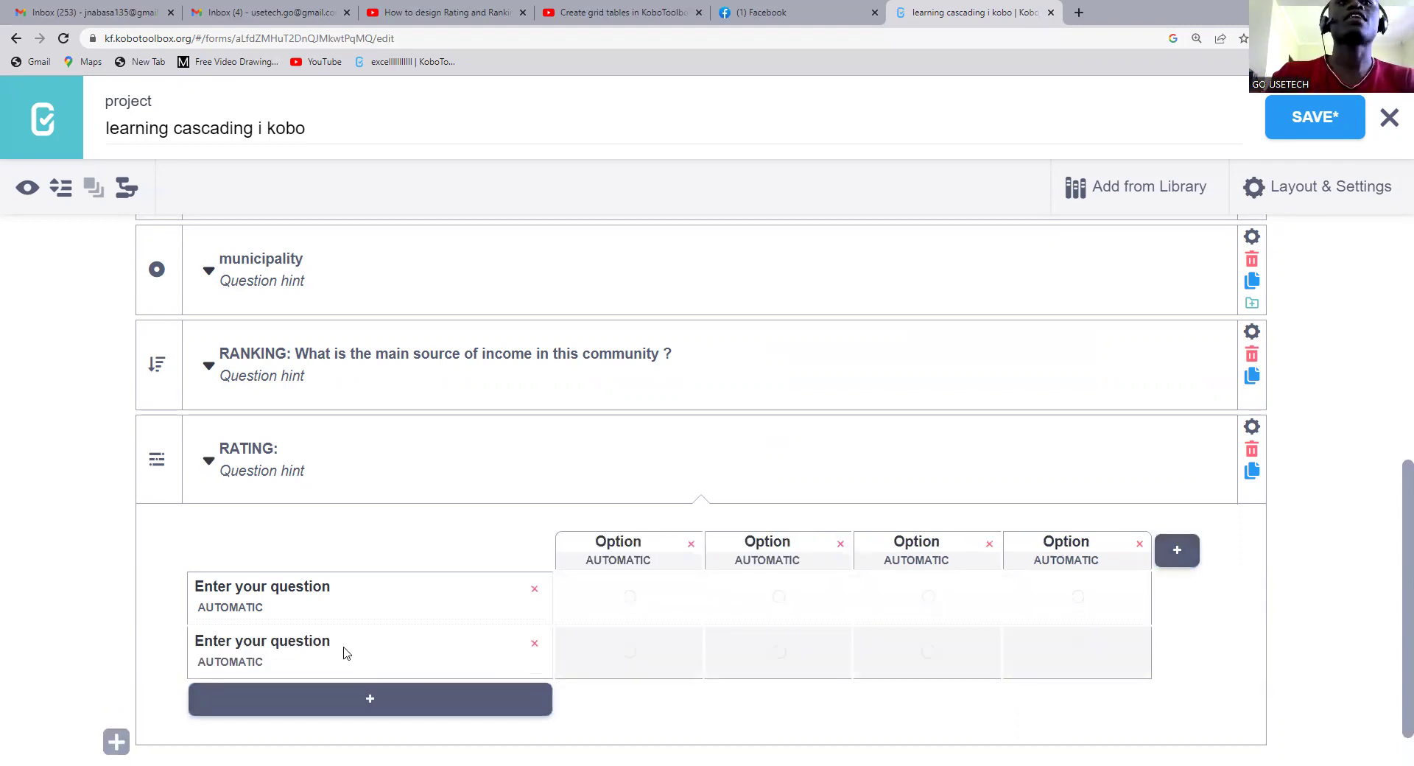
click(363, 707)
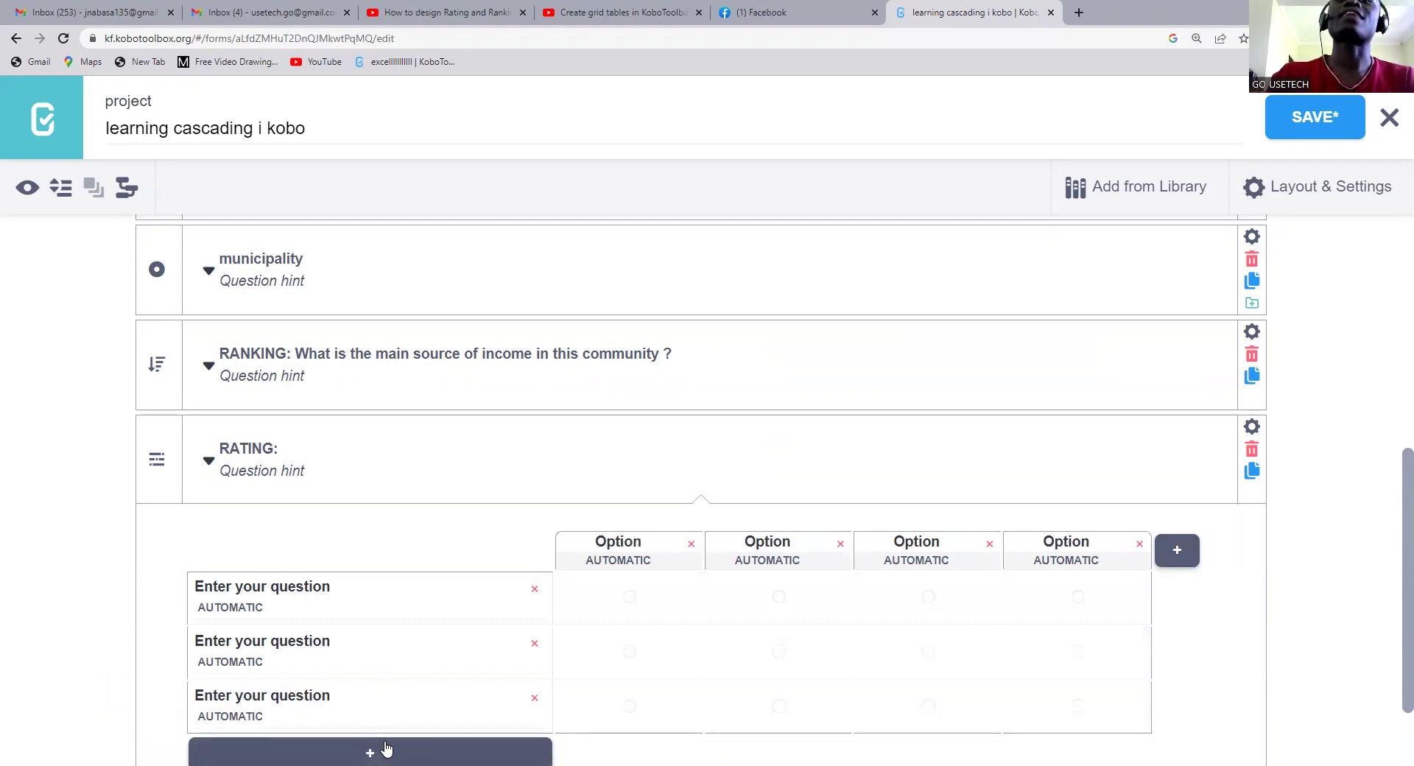
scroll(456, 626, up, 4)
scroll(390, 663, down, 5)
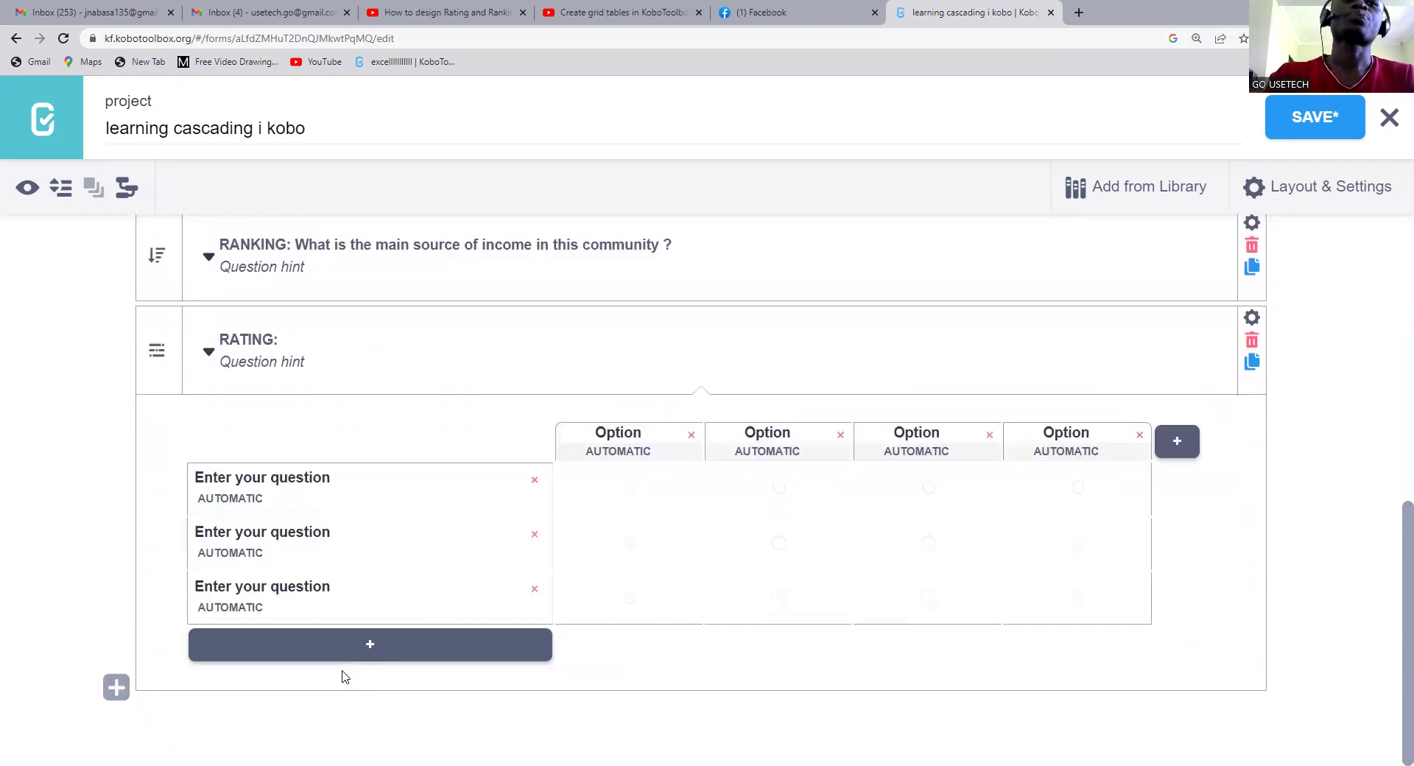
click(534, 590)
click(534, 590)
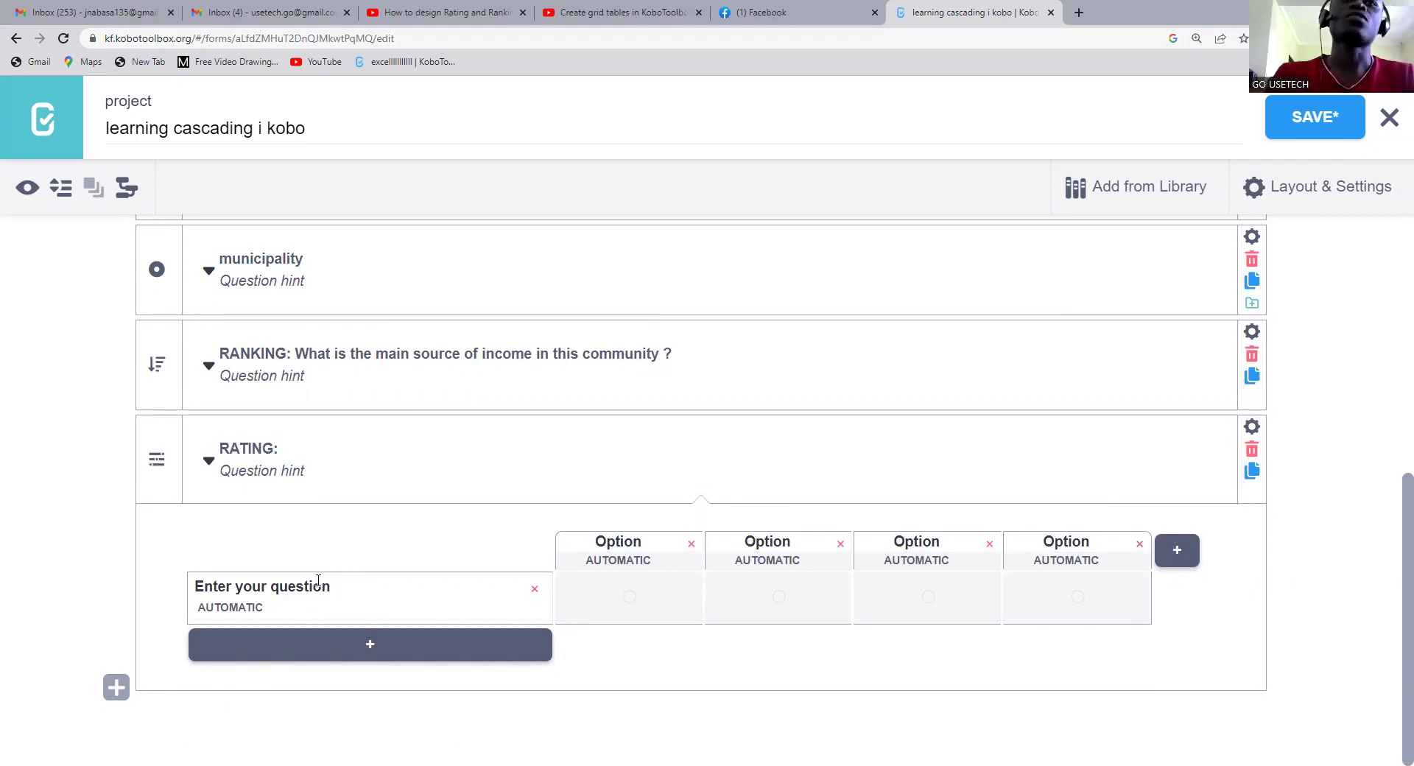
- Replace the placeholder statement with 'In a week i ate meat more than 4 days', fixing 'morethan'
drag(333, 589, 182, 591)
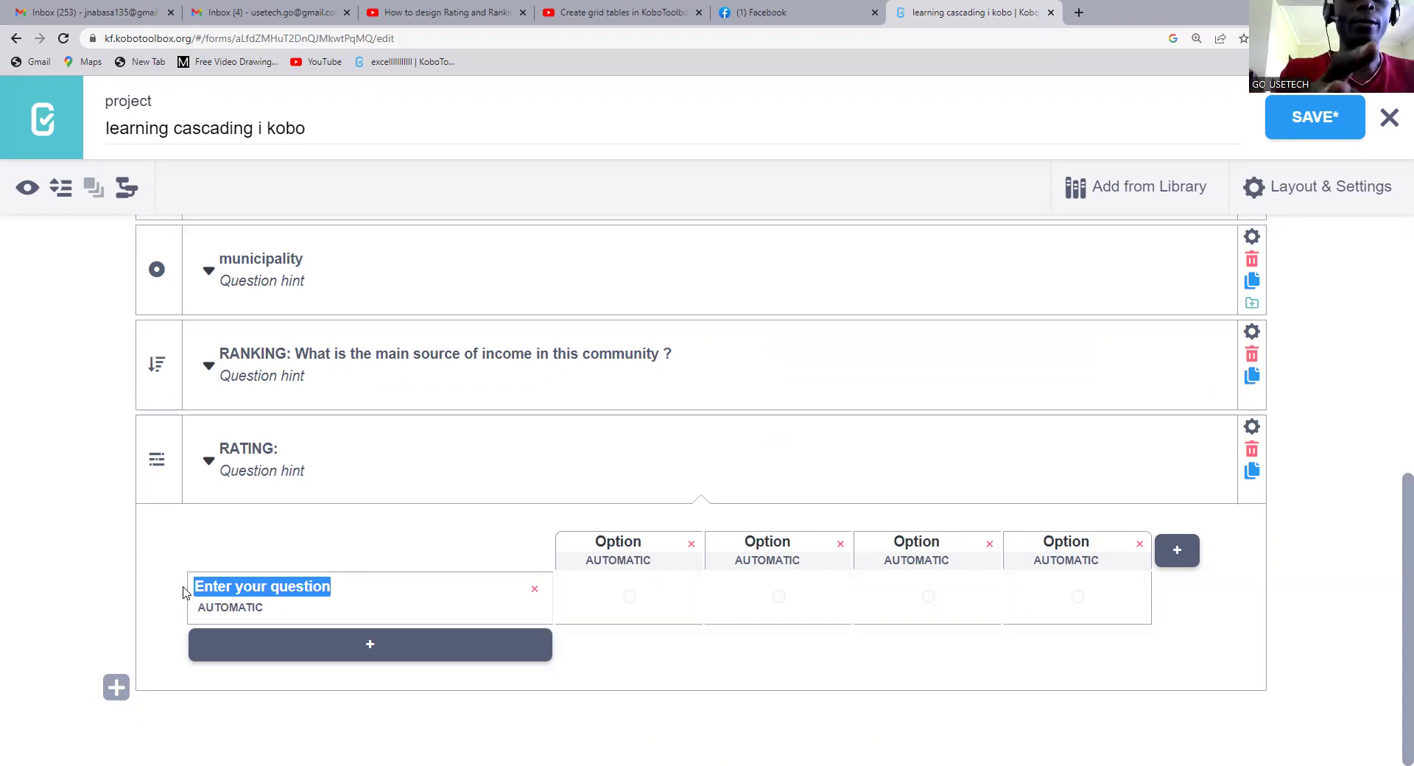
text(I)
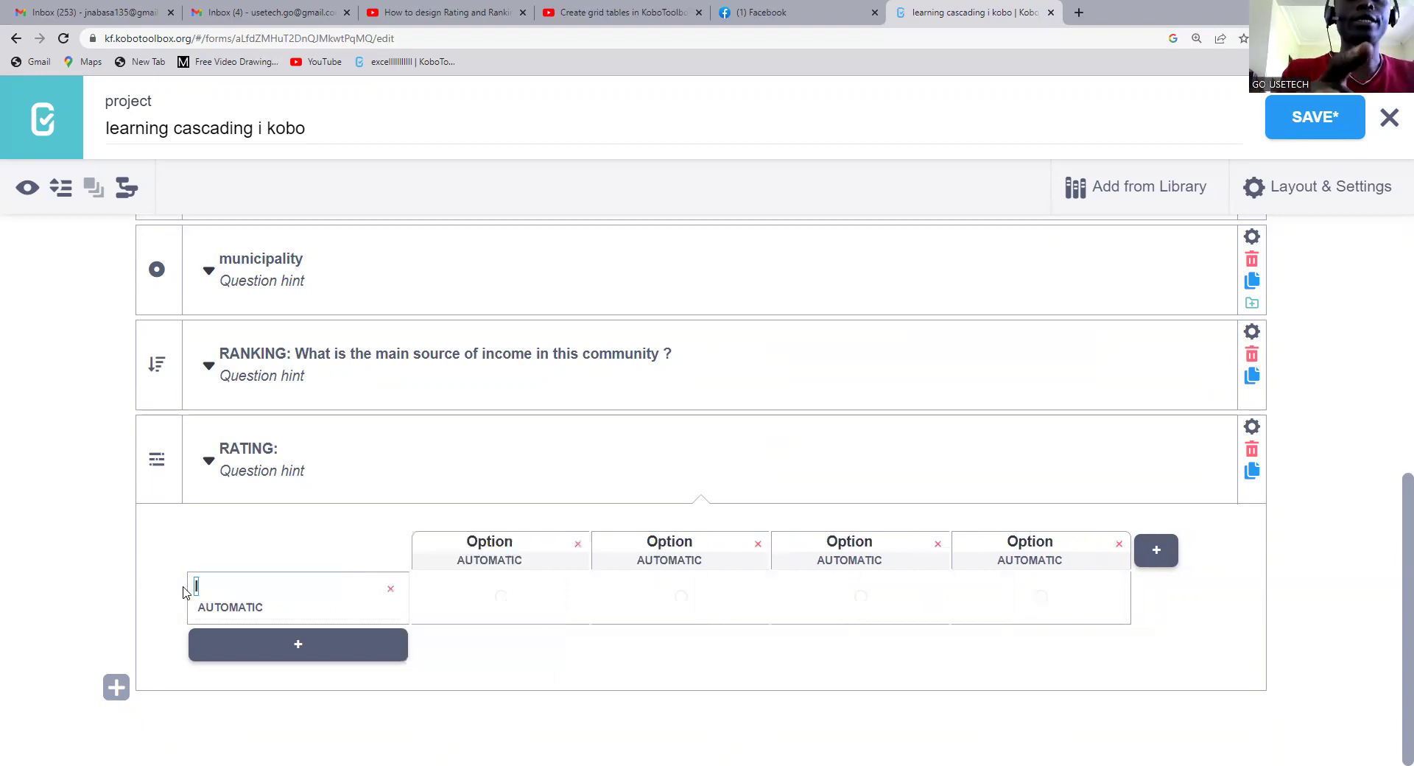
text(n a)
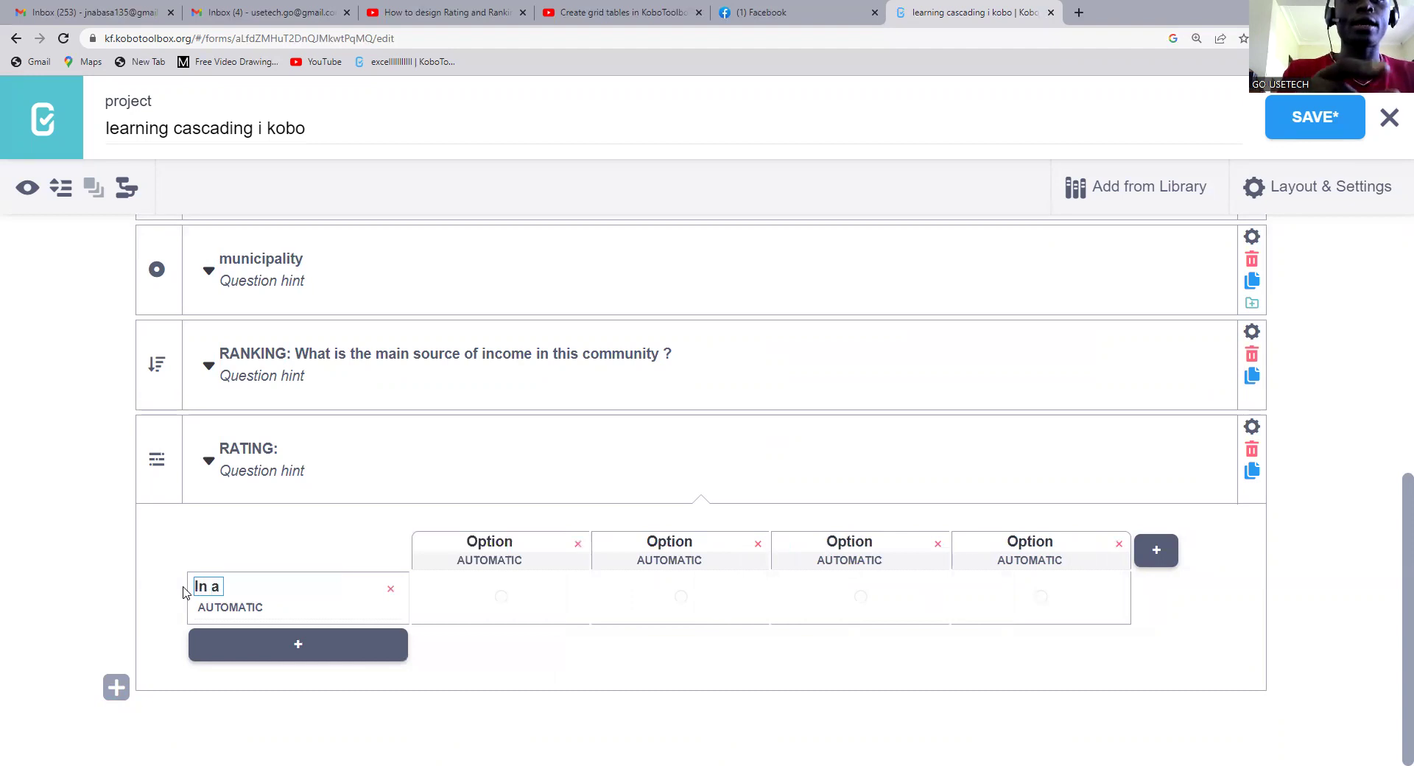
text( po)
key(BackSpace)
key(BackSpace)
key(BackSpace)
text(a)
key(BackSpace)
text(wee)
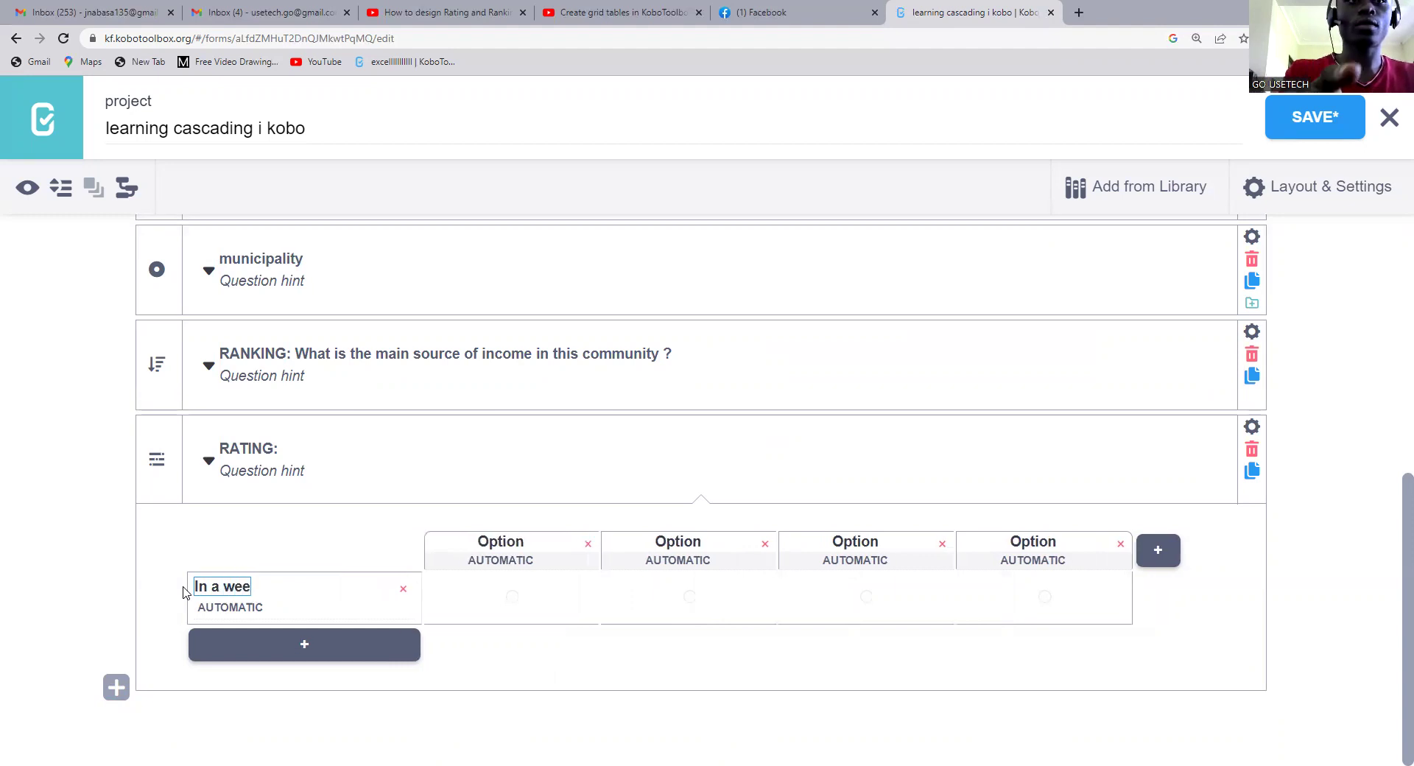
text(k i ate)
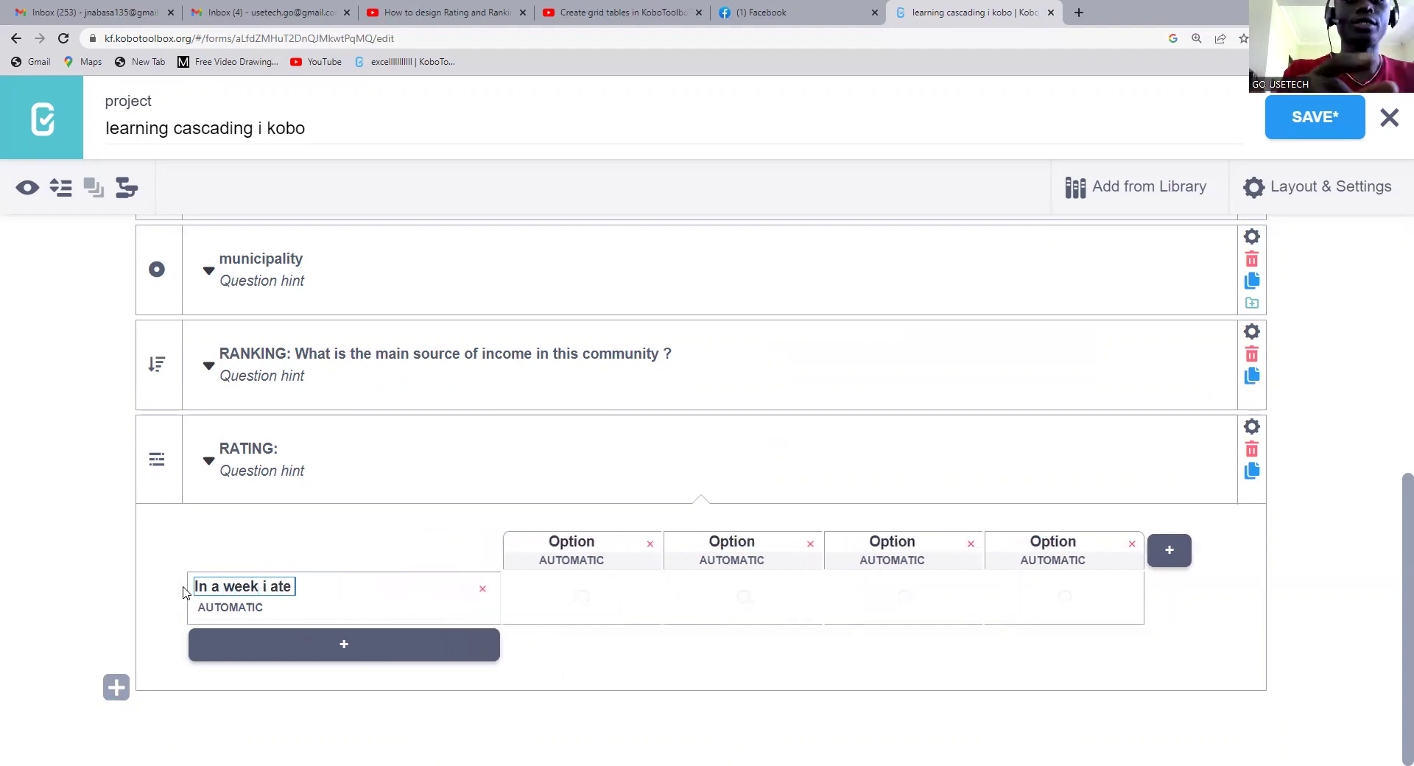
text( mear)
key(BackSpace)
text(t)
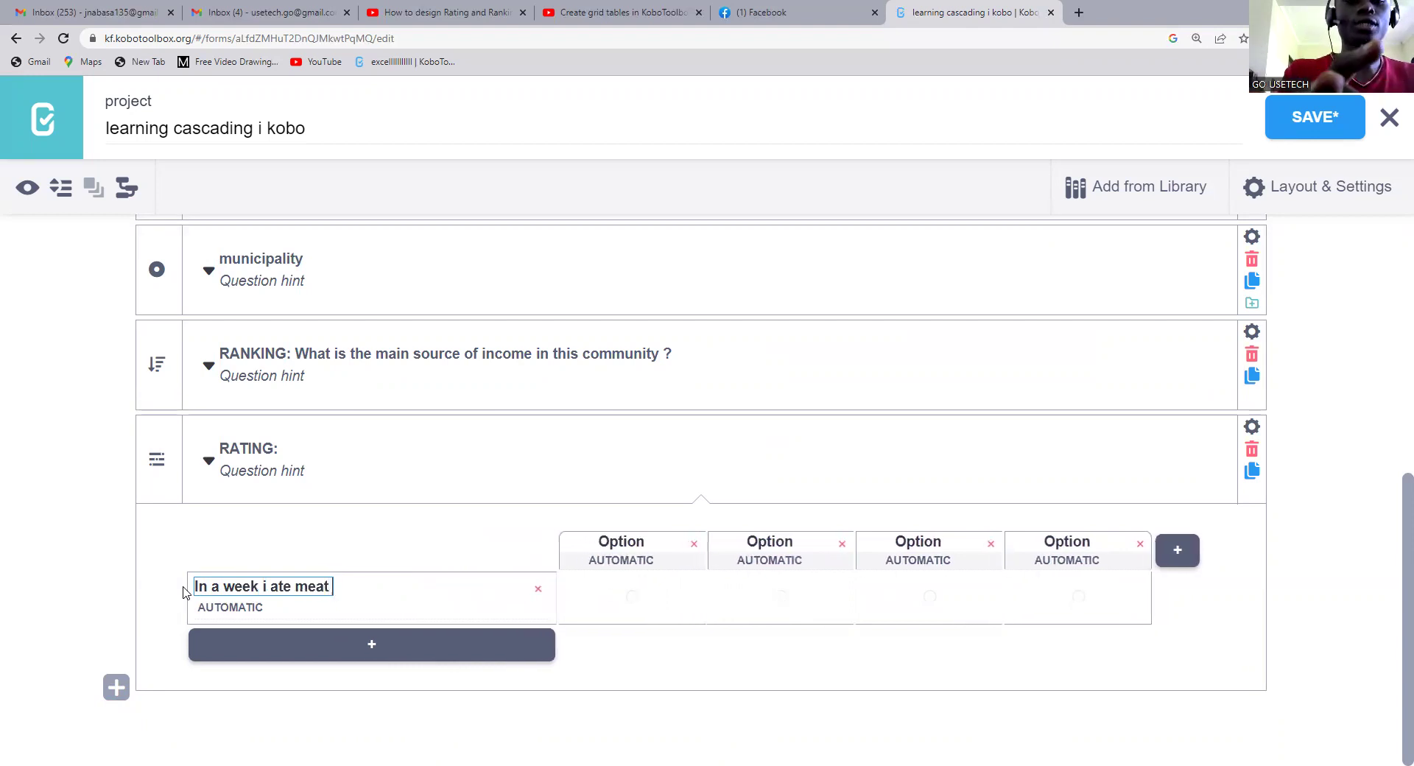
text( more)
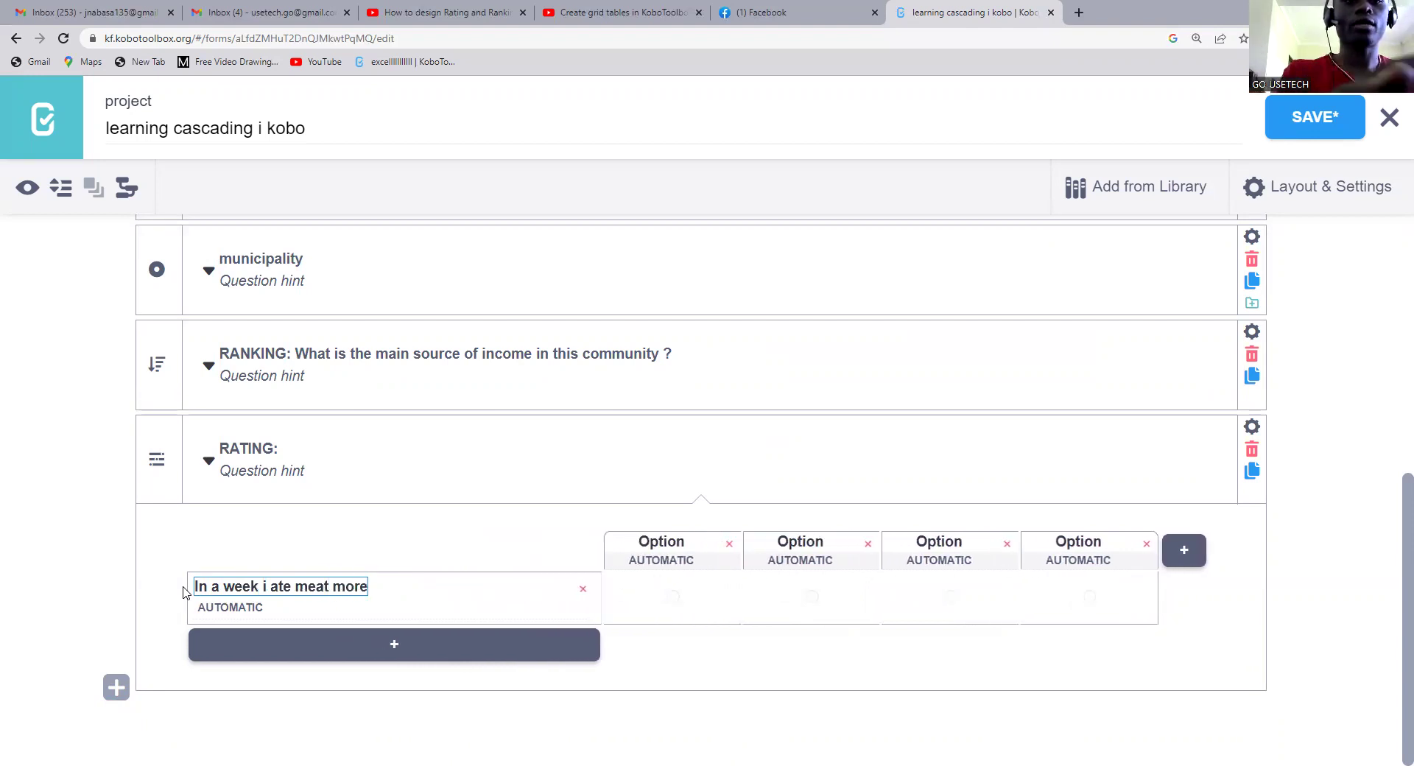
text(than )
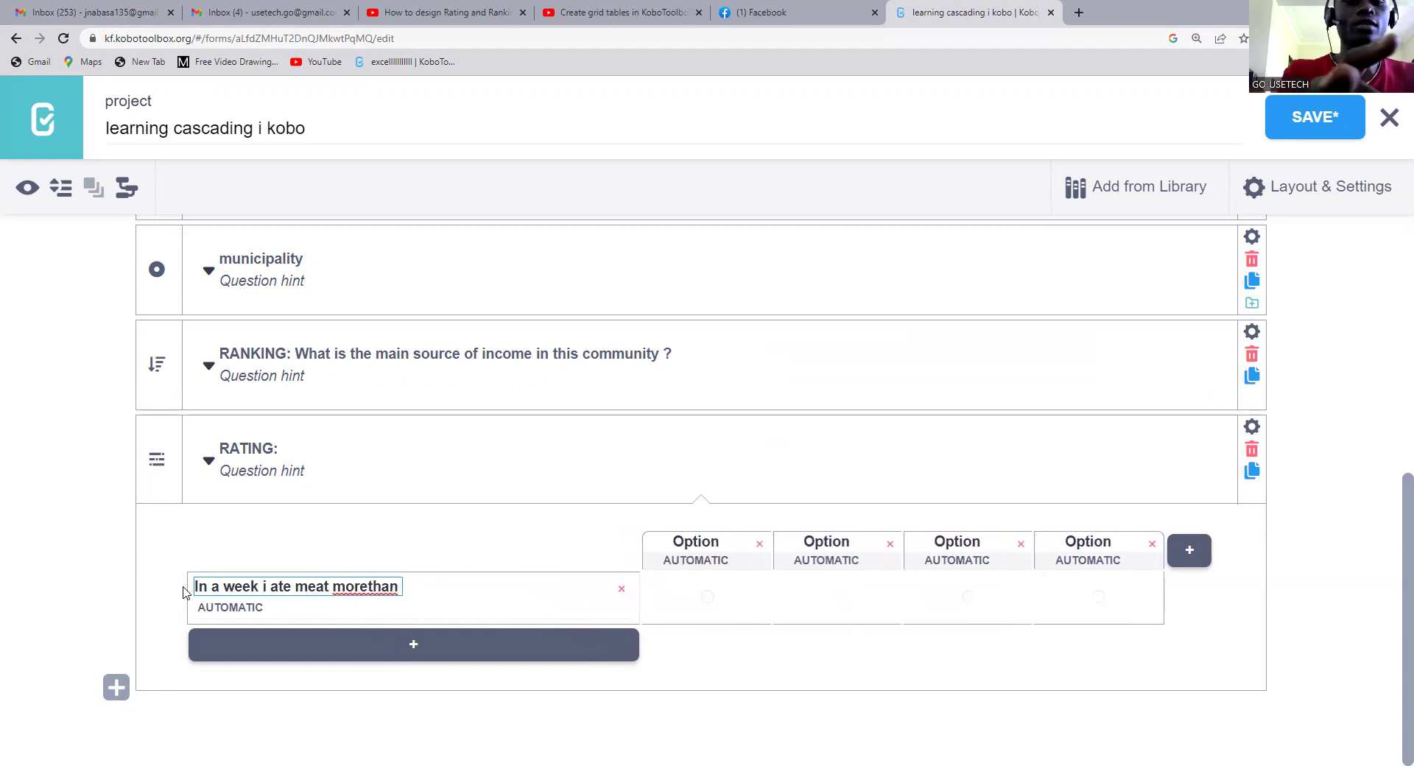
text(4 days)
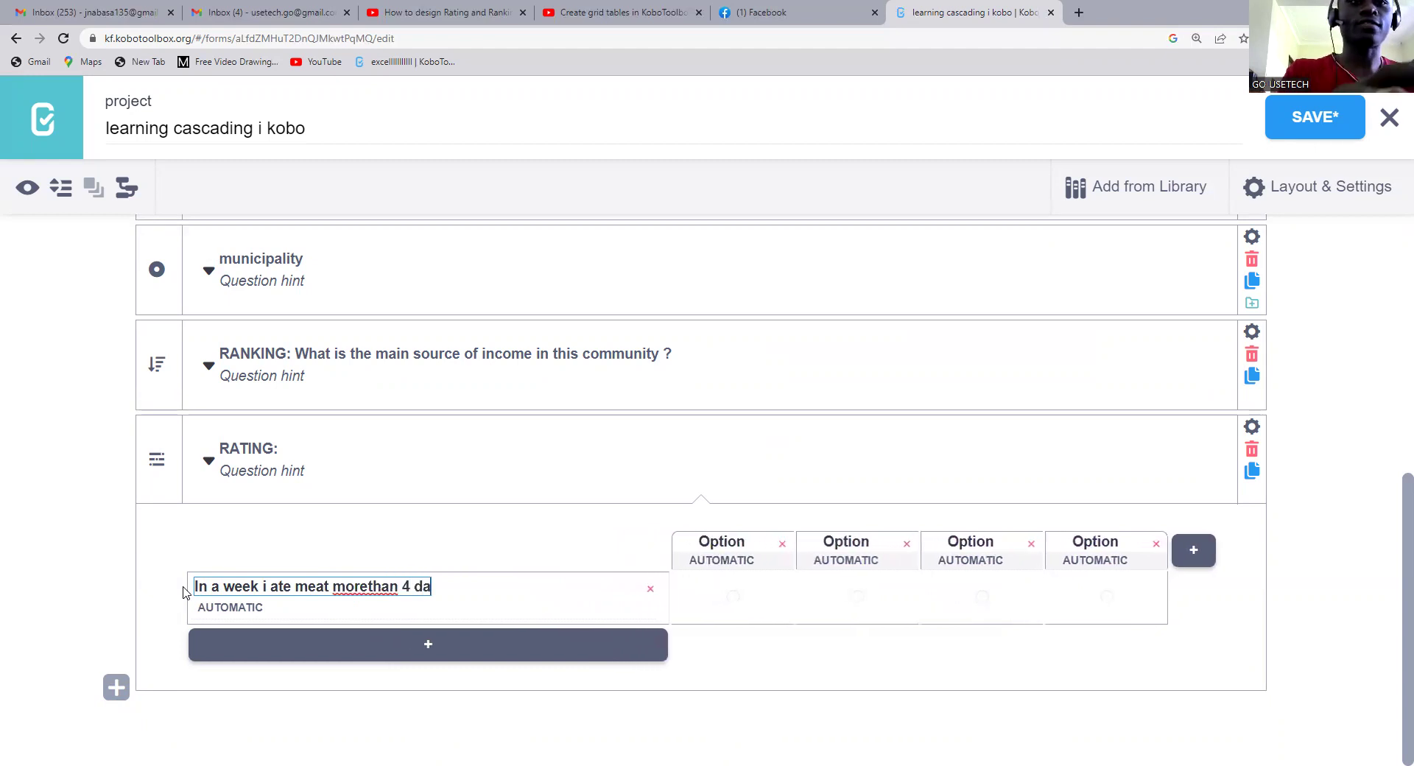
right_click(368, 587)
click(431, 371)
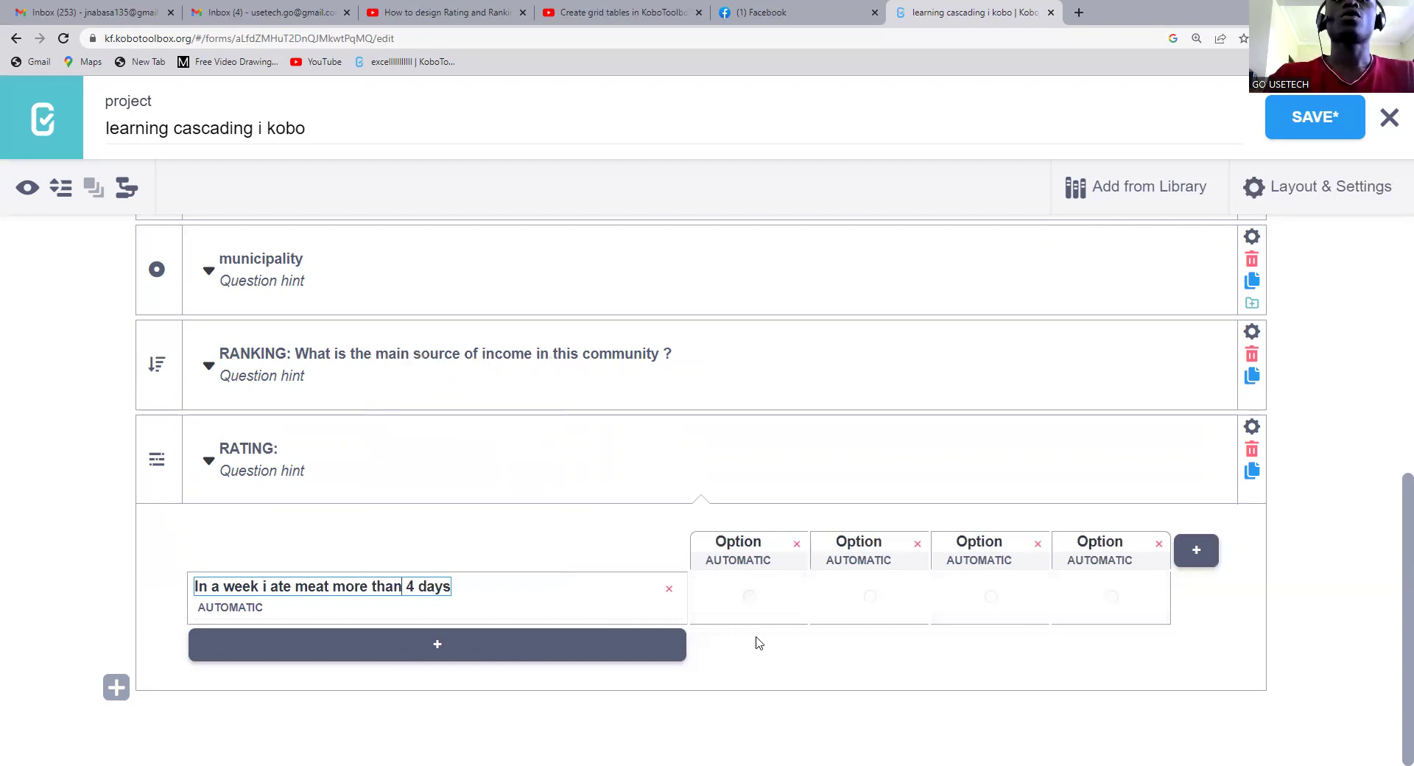
- Rename the four columns to strongly disagree, disagree, agree and strongly agree
double_click(766, 542)
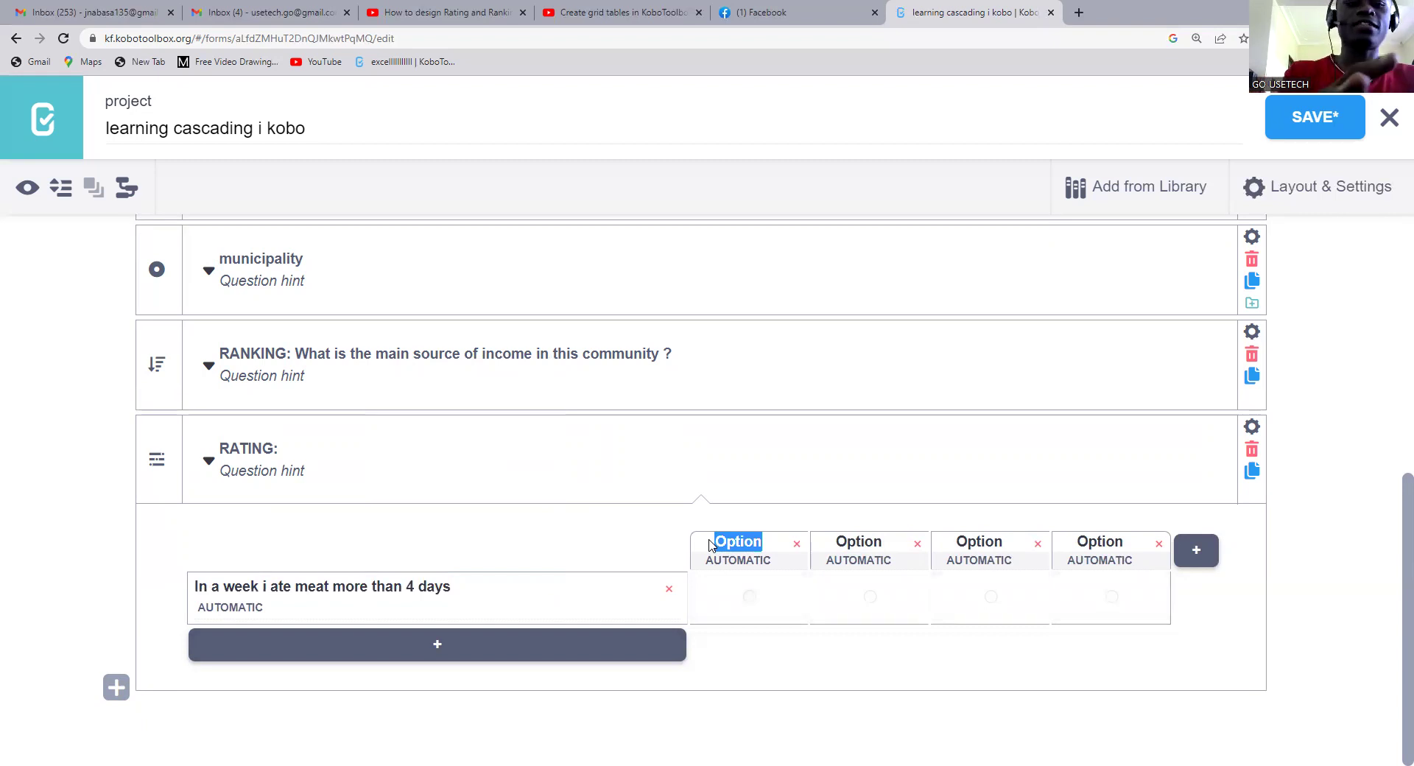
text(stro)
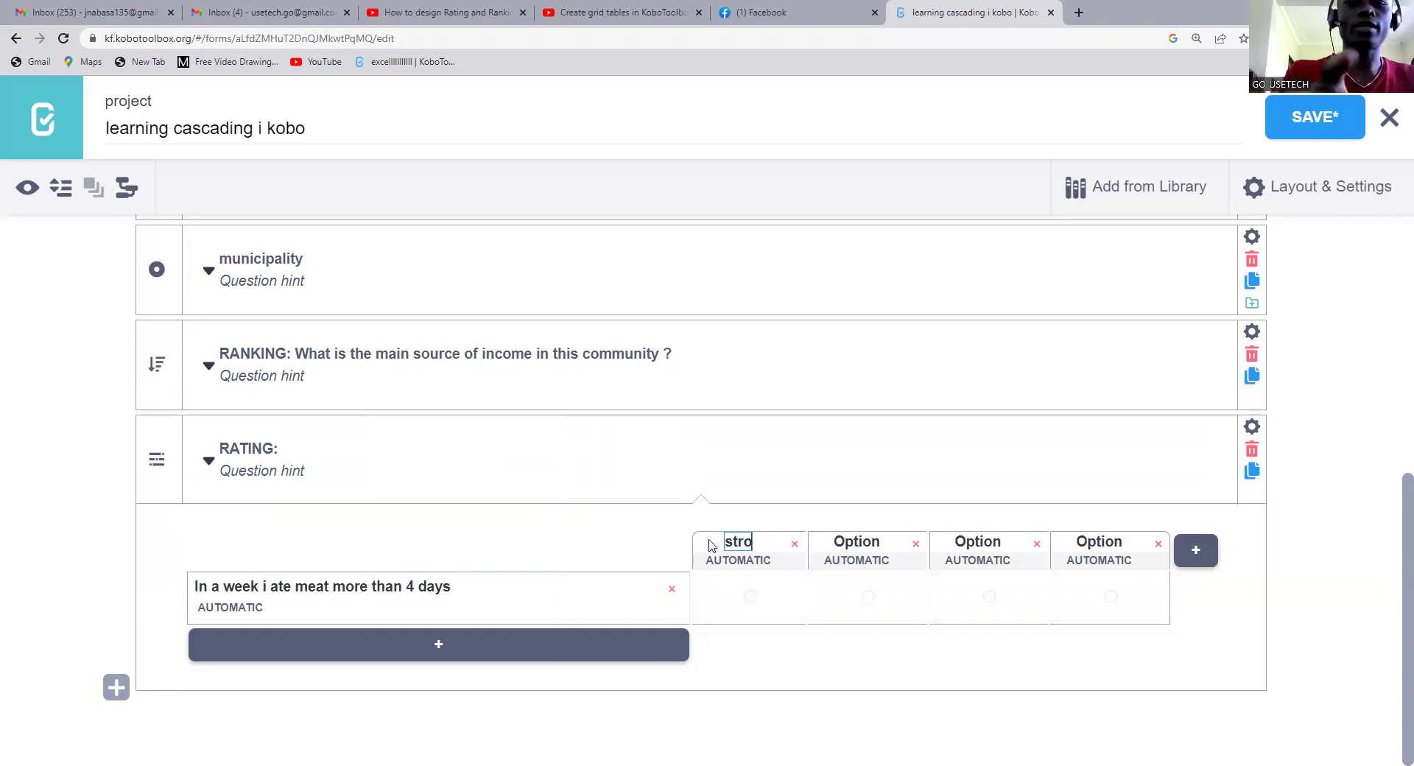
text(ngly disa)
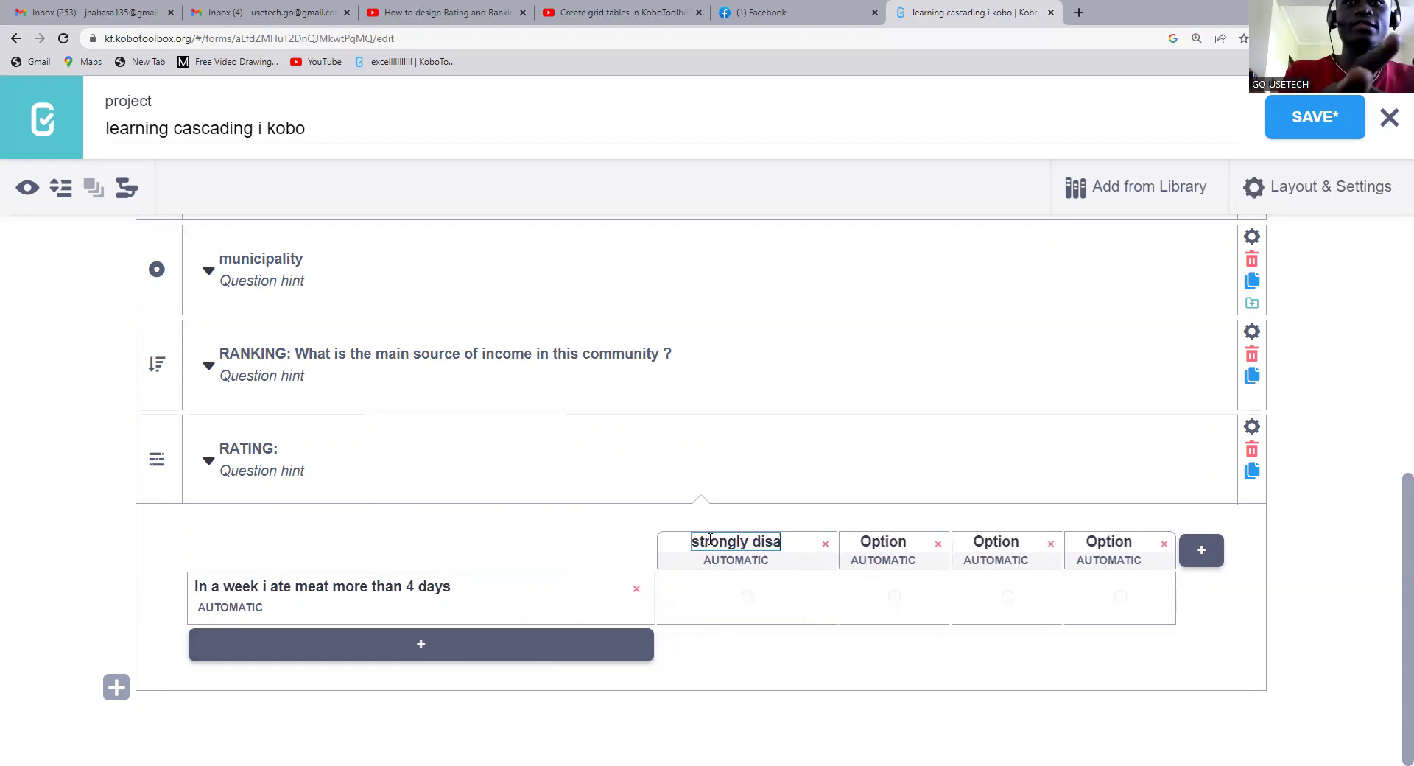
text(gree)
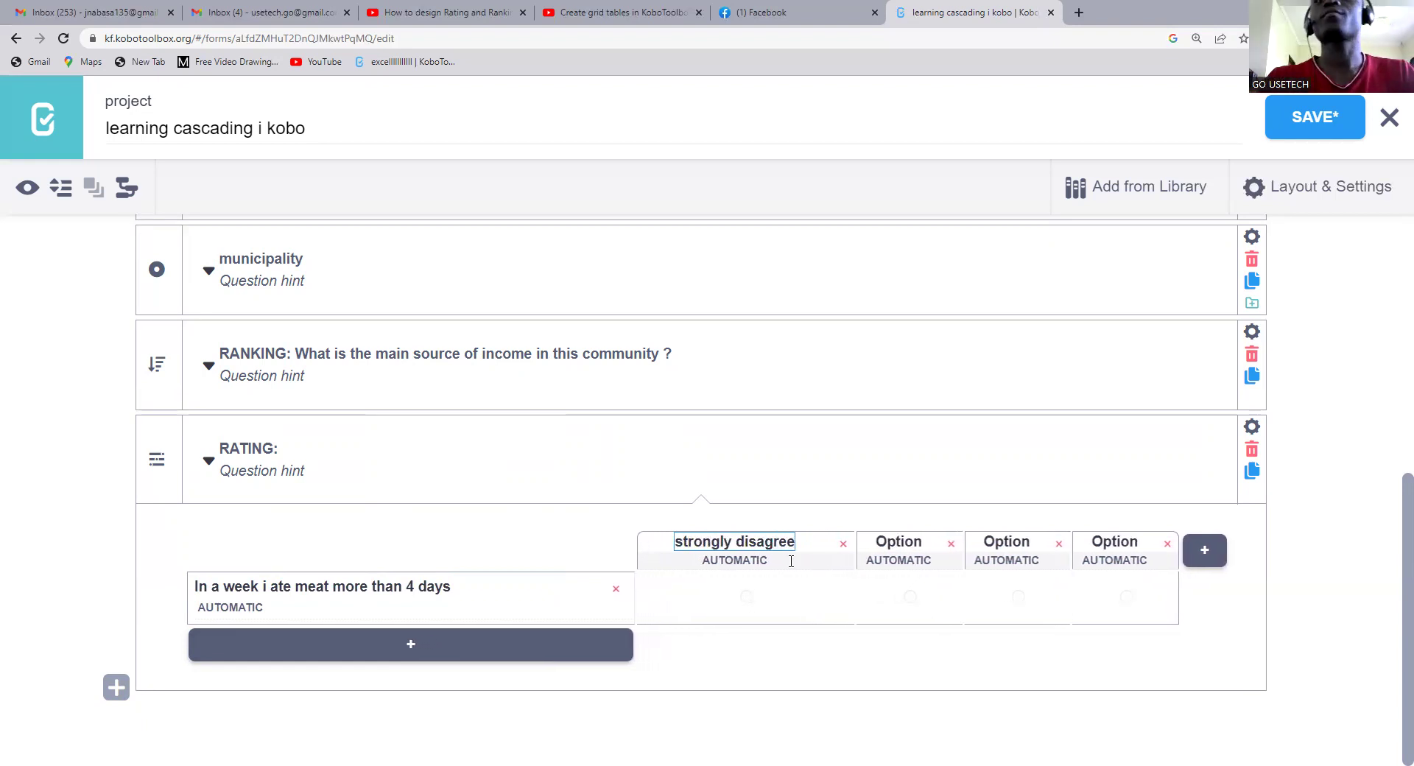
click(917, 543)
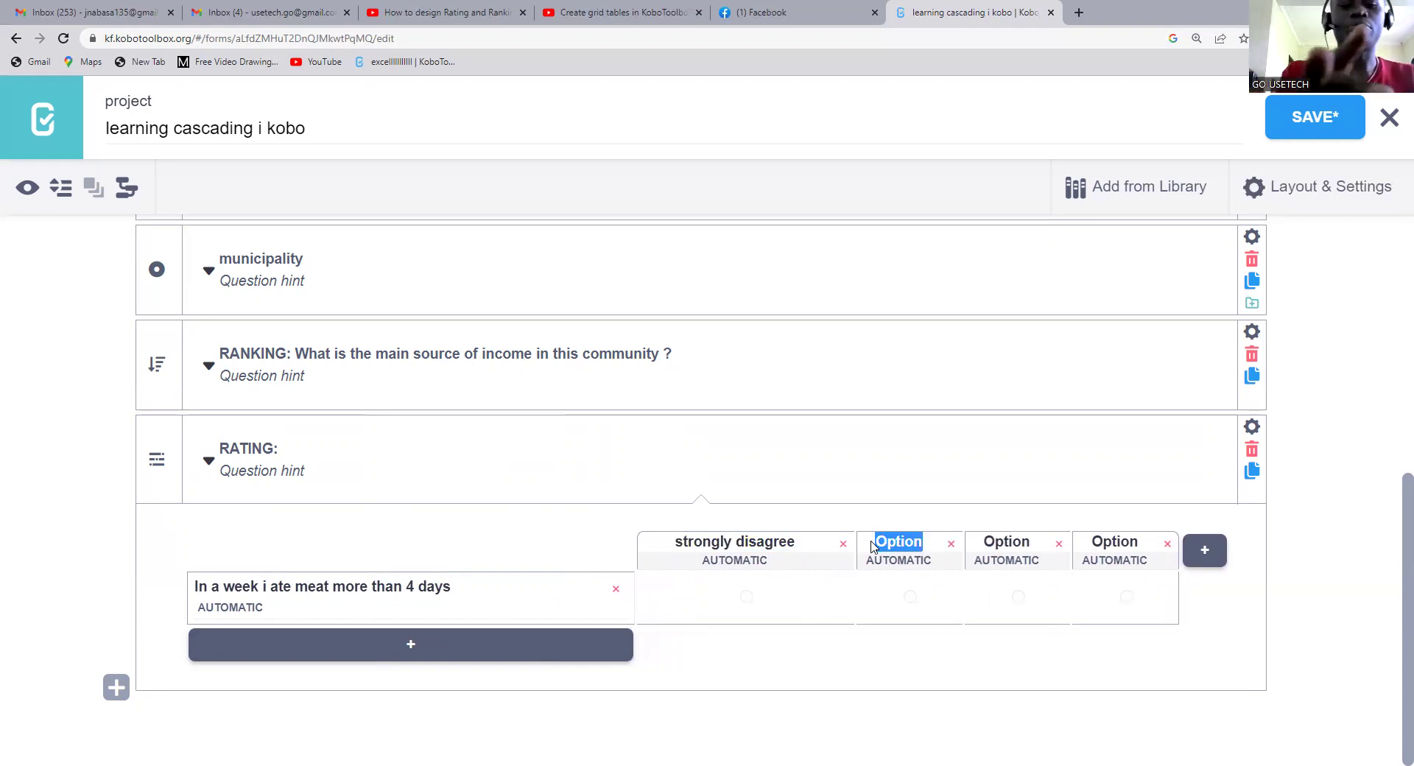
text(disa)
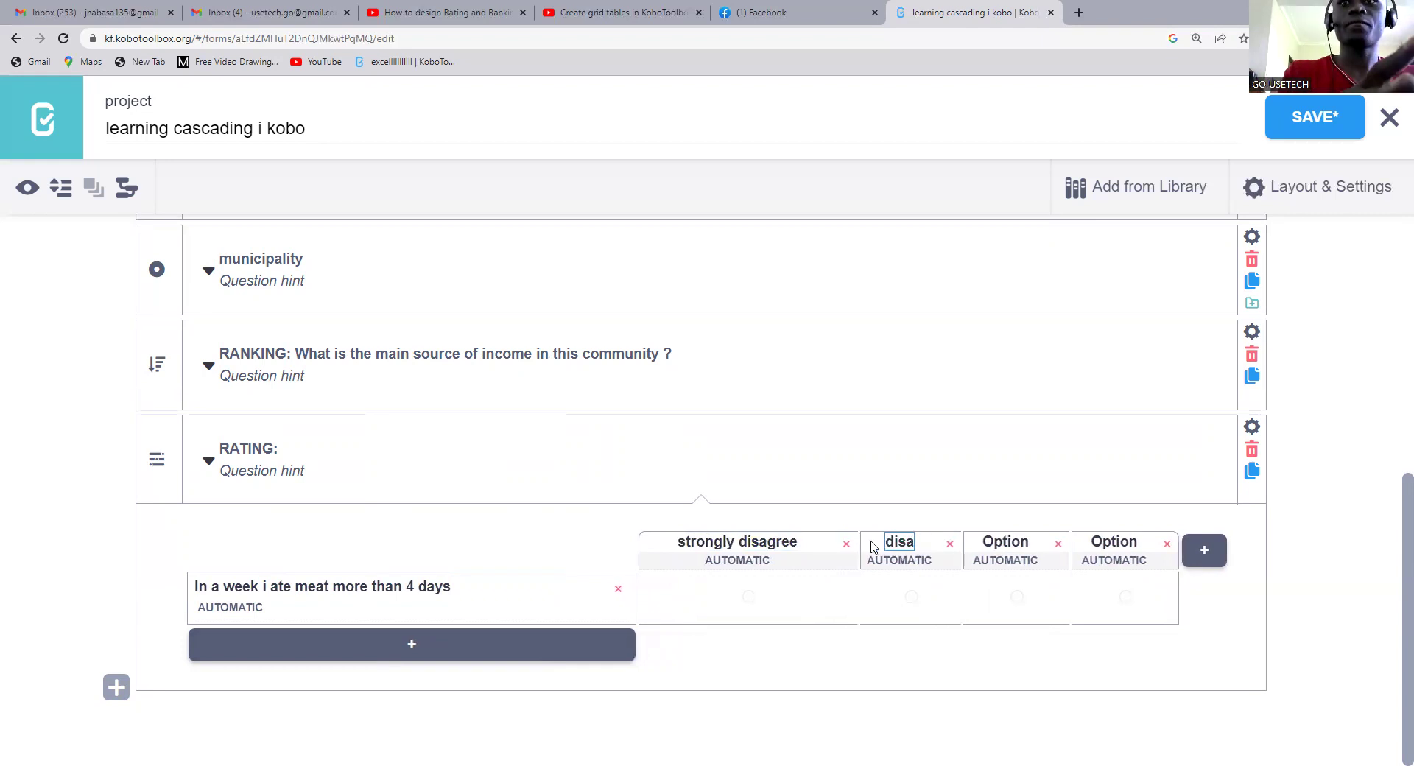
text(gree)
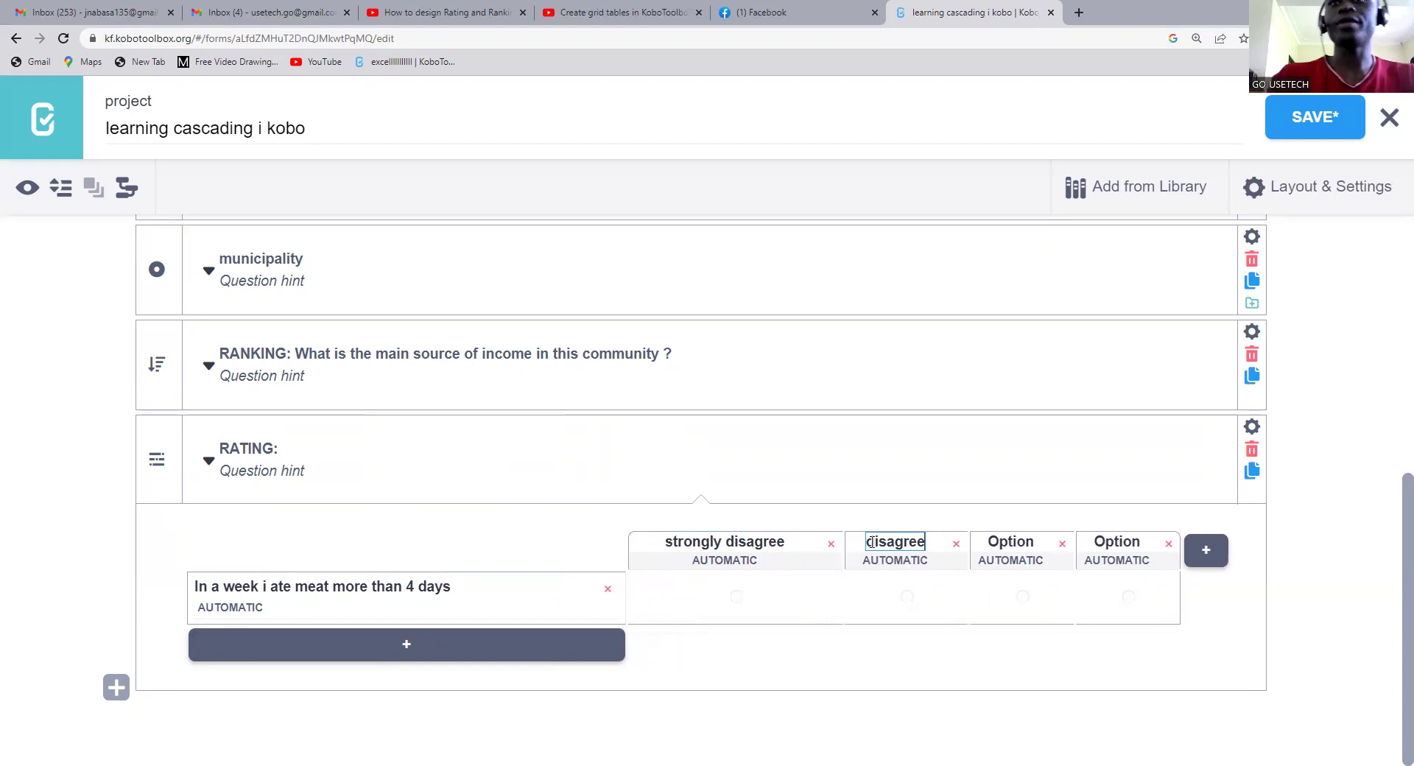
click(1037, 548)
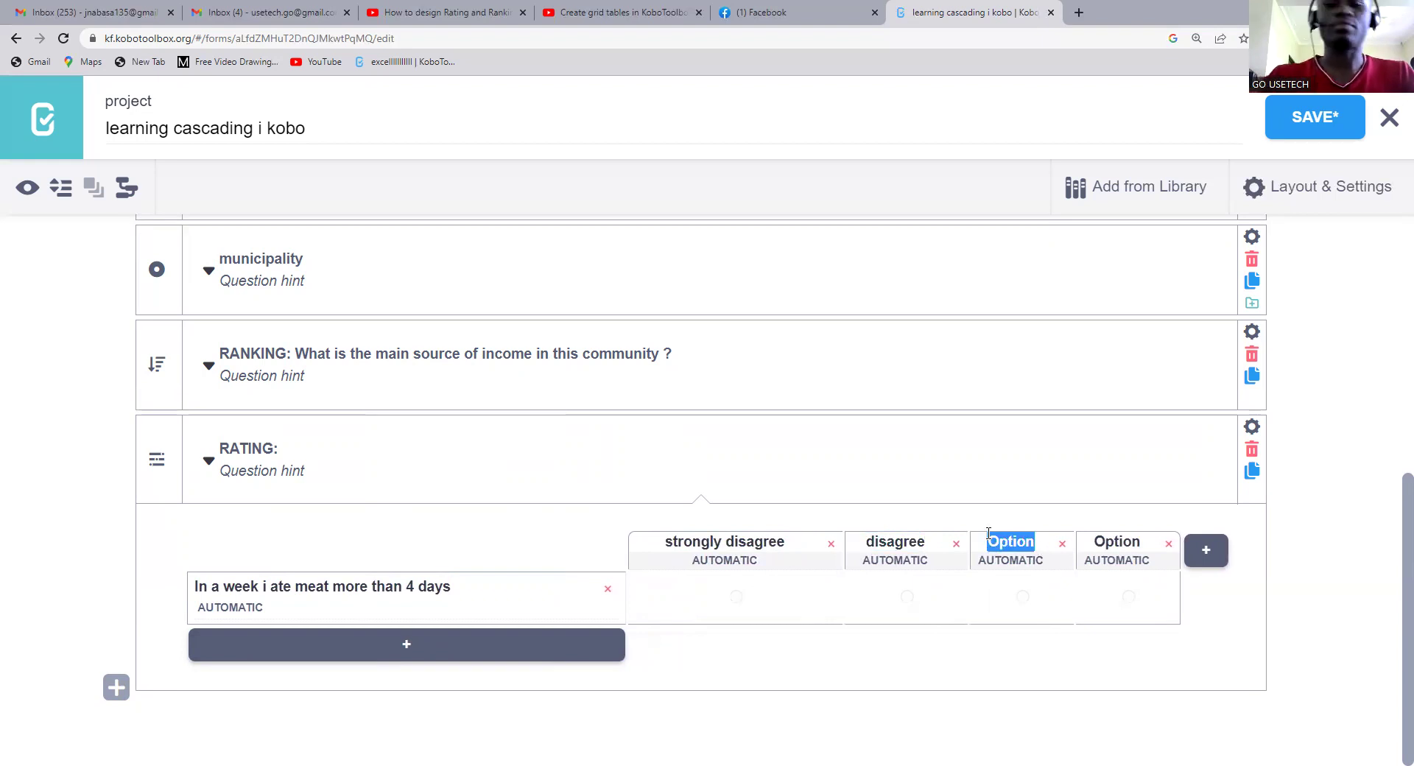
text(agree)
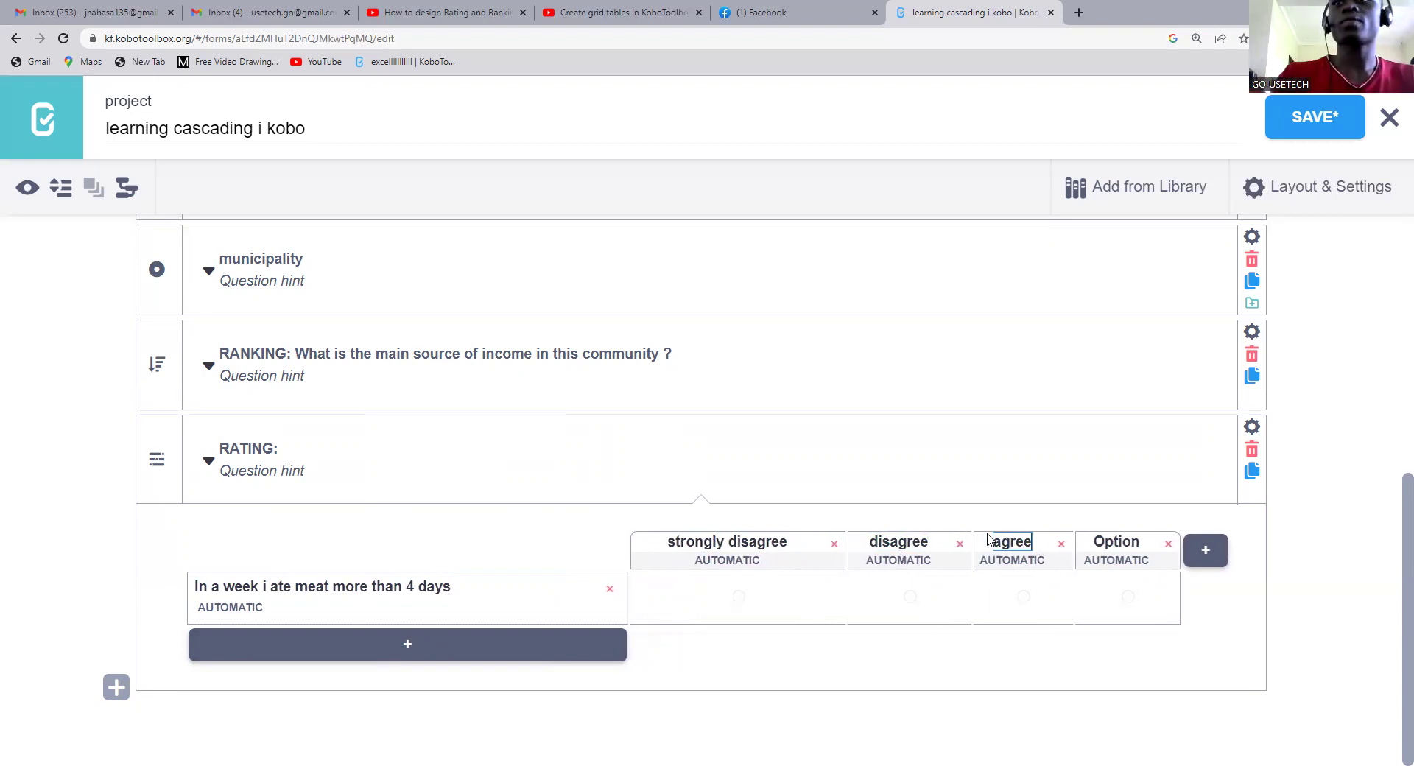
click(1090, 544)
text(strongly agree)
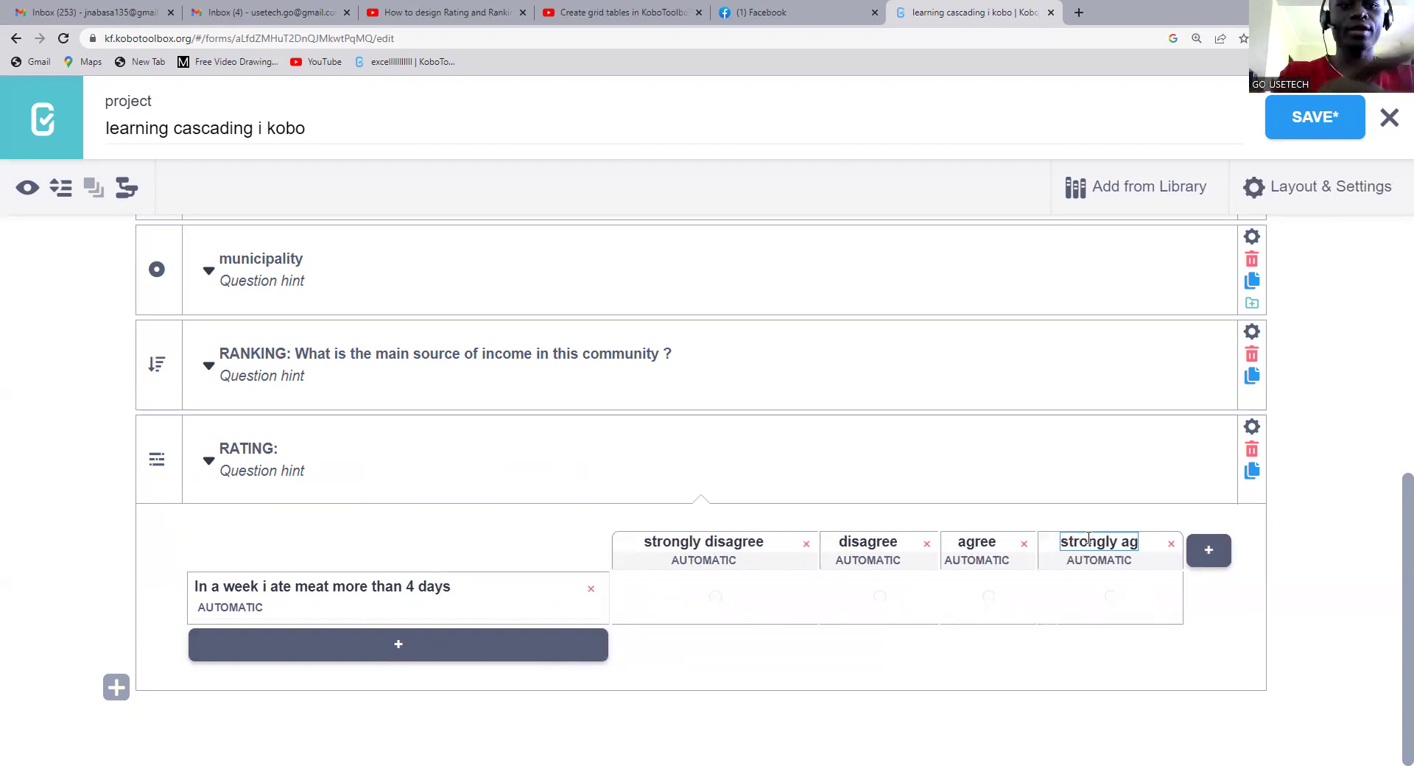
- Add a fifth answer column labelled 'No answer'
click(1213, 554)
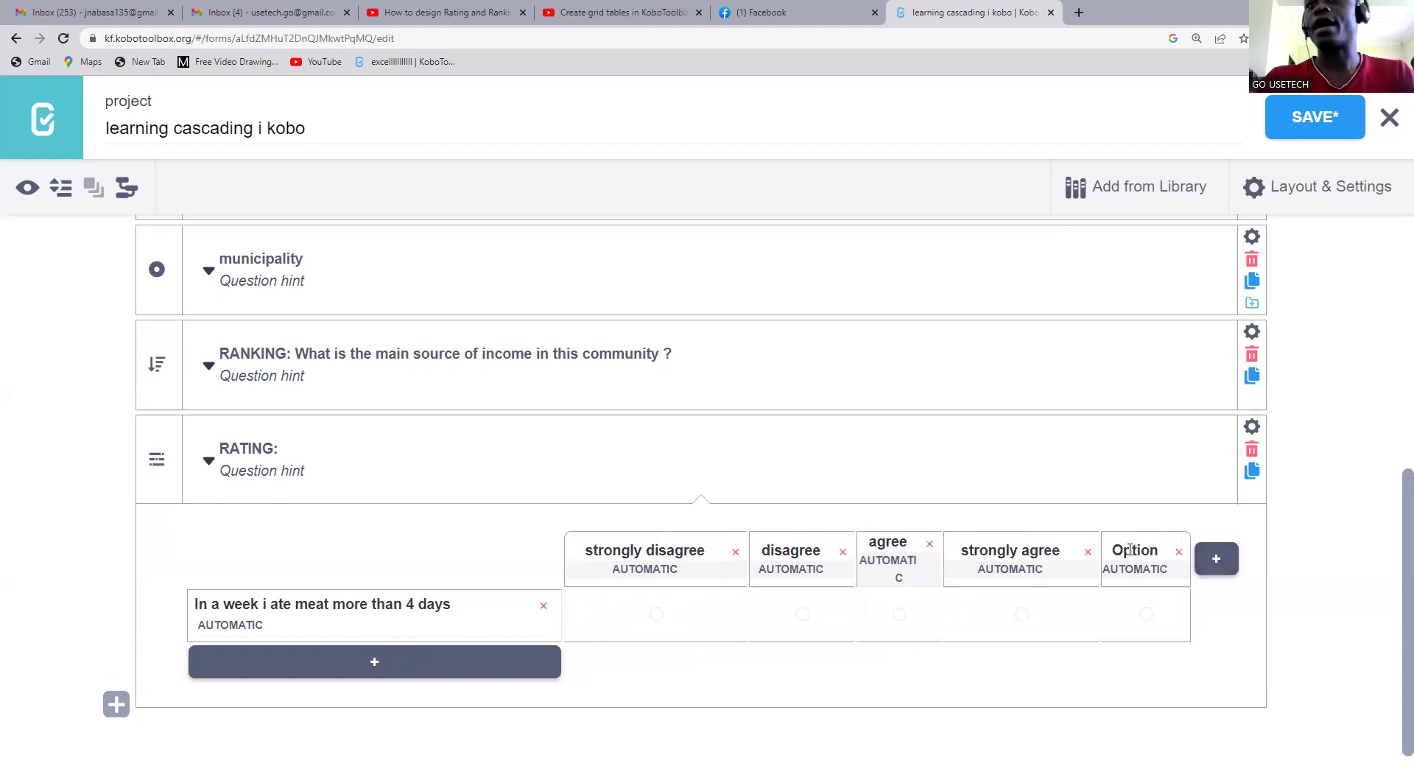
click(1117, 550)
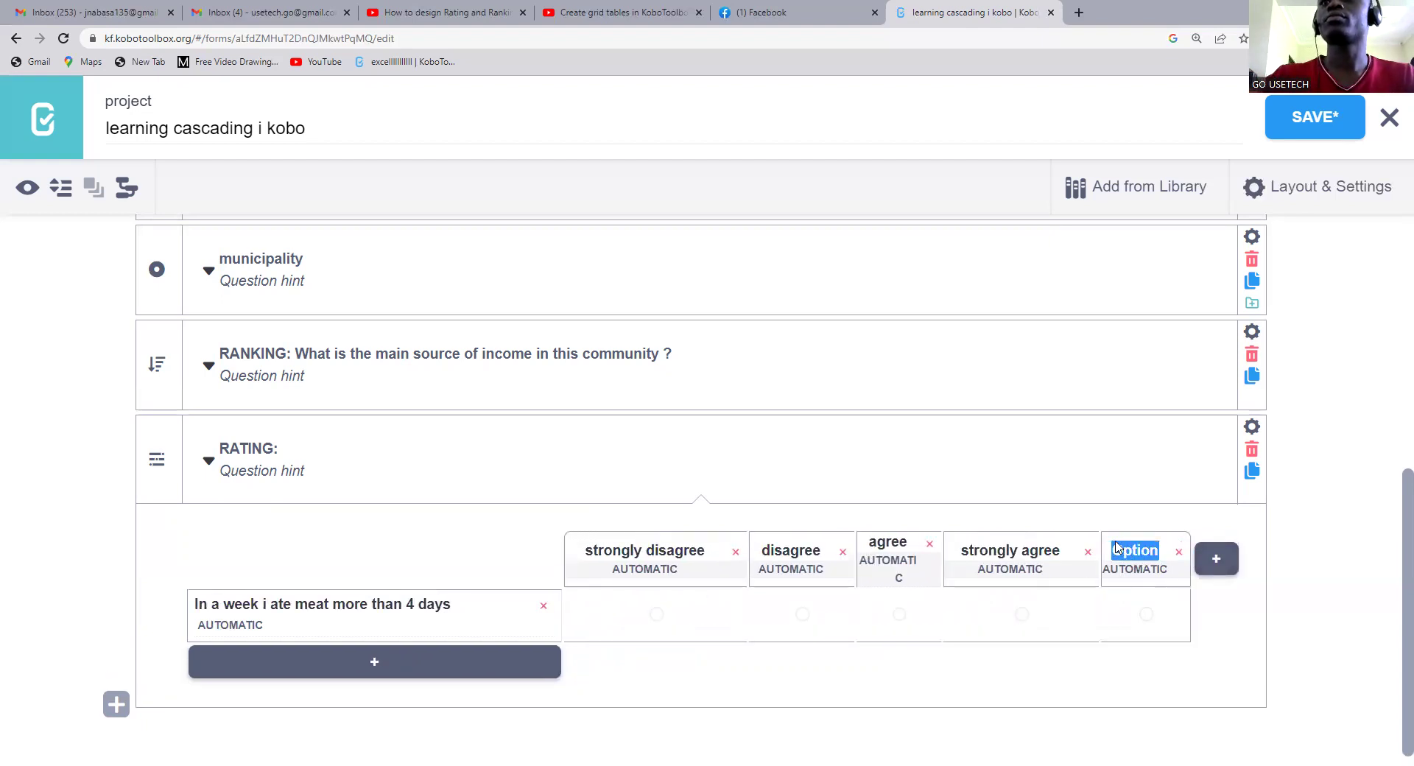
text(i)
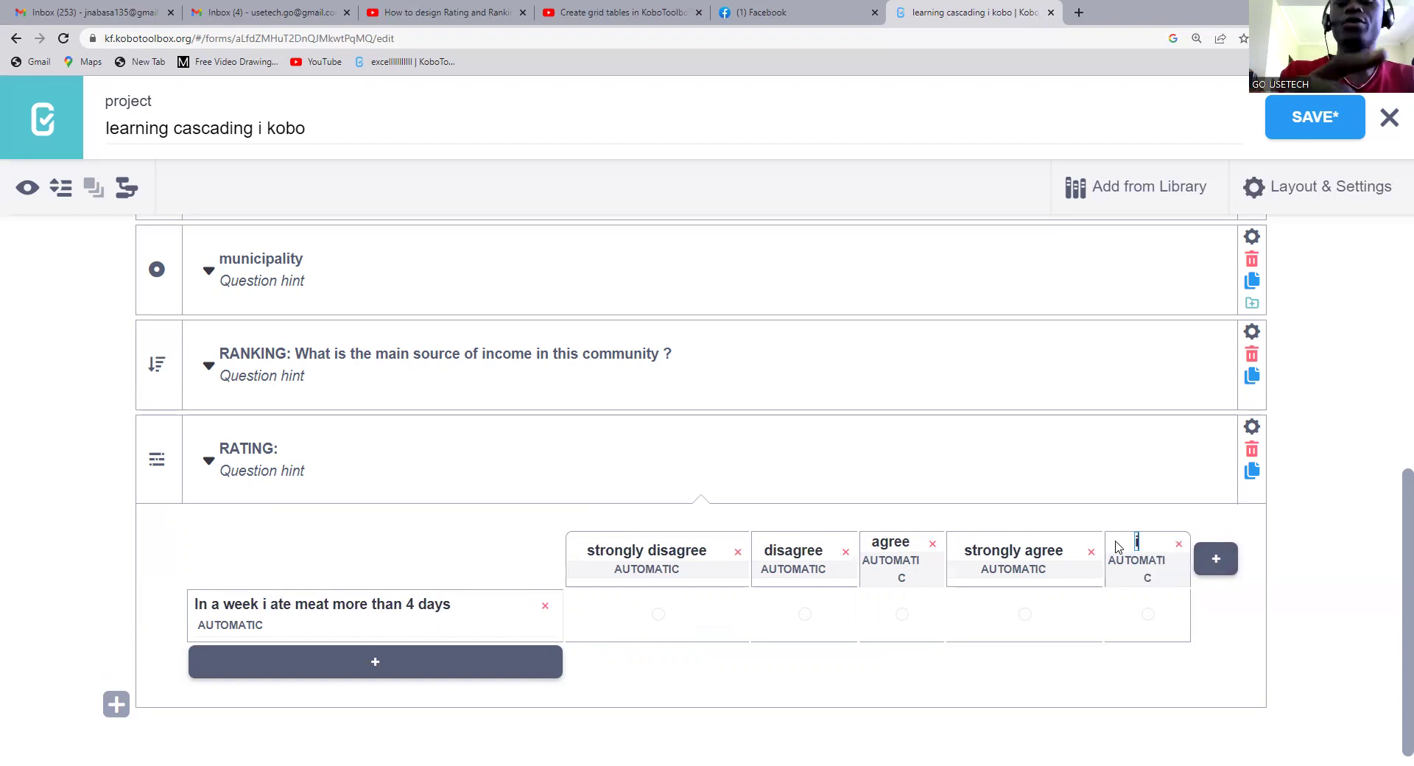
text( don't)
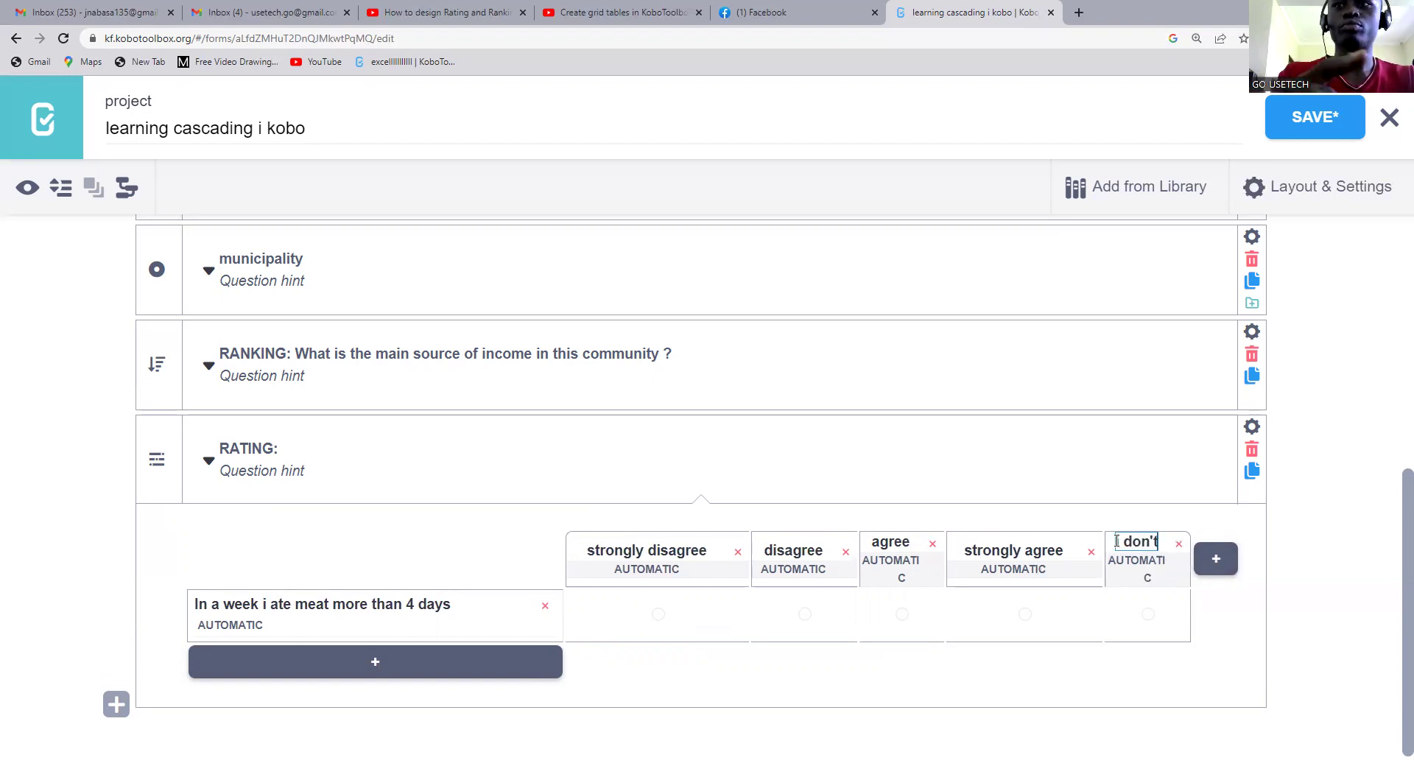
text( know)
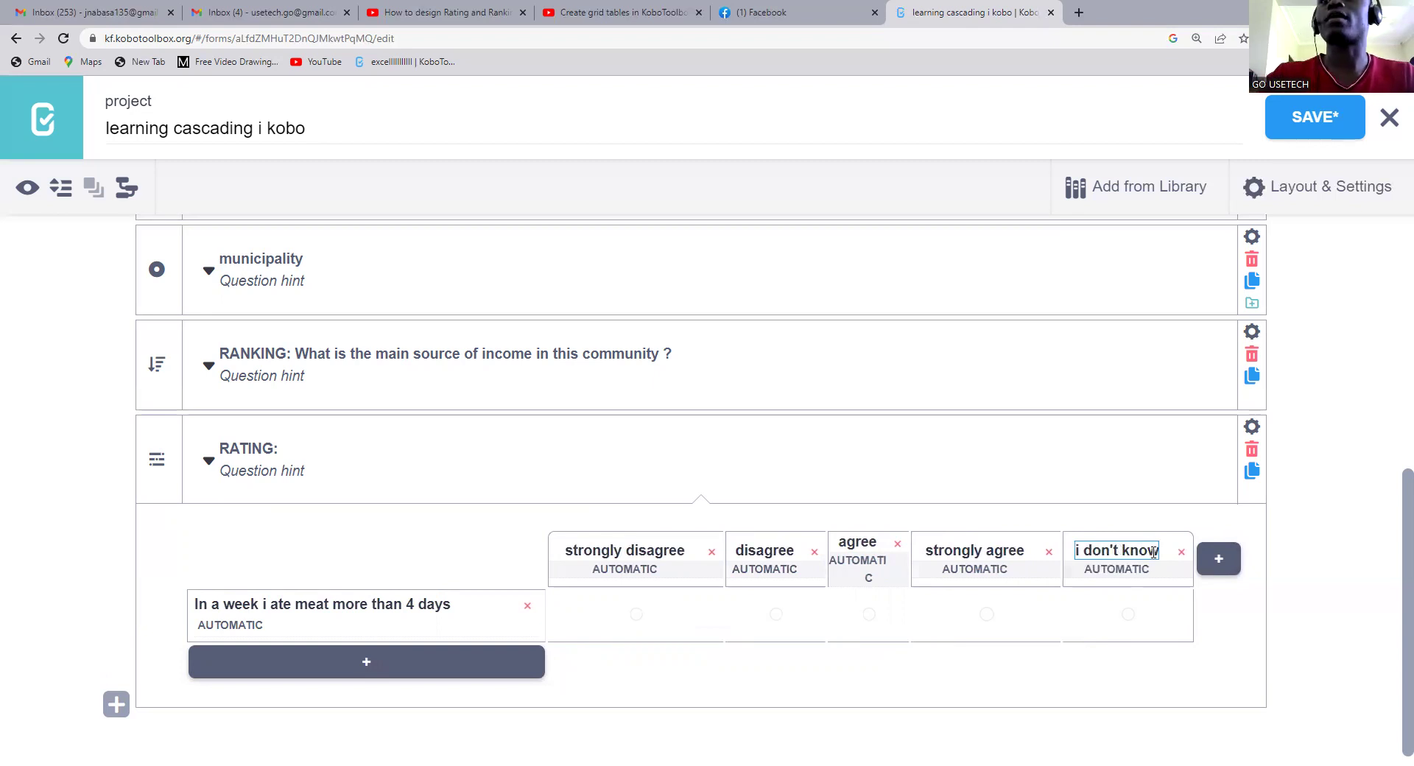
drag(1156, 551, 1046, 542)
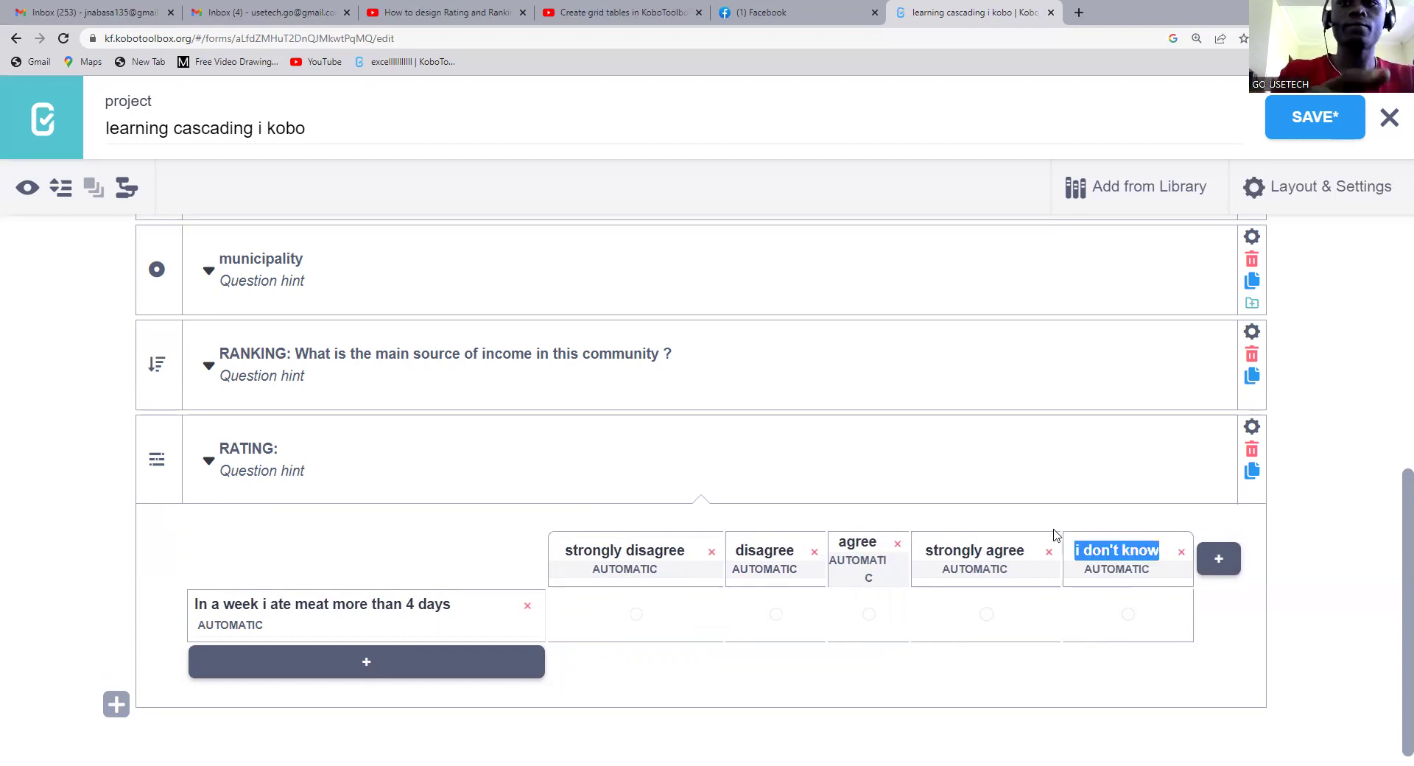
text(No answer)
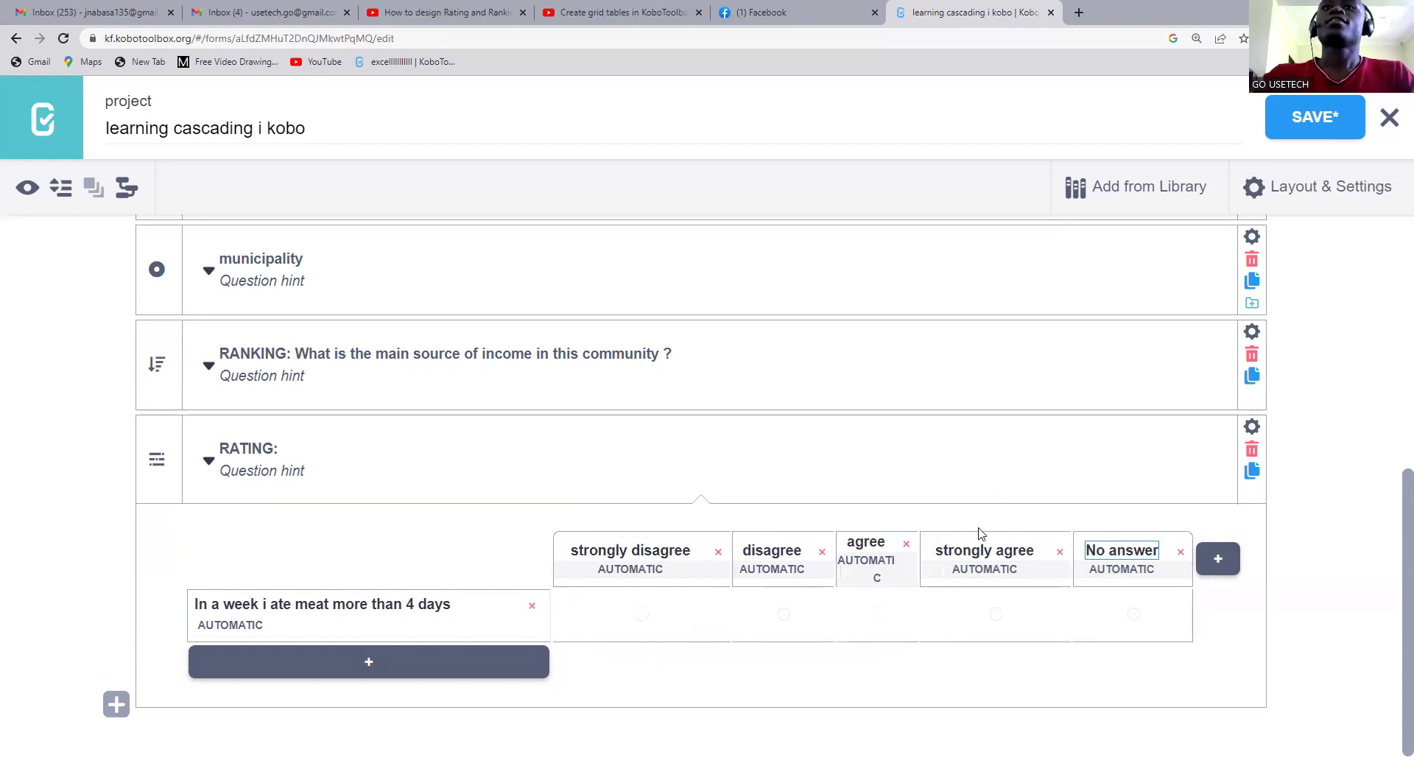
click(770, 671)
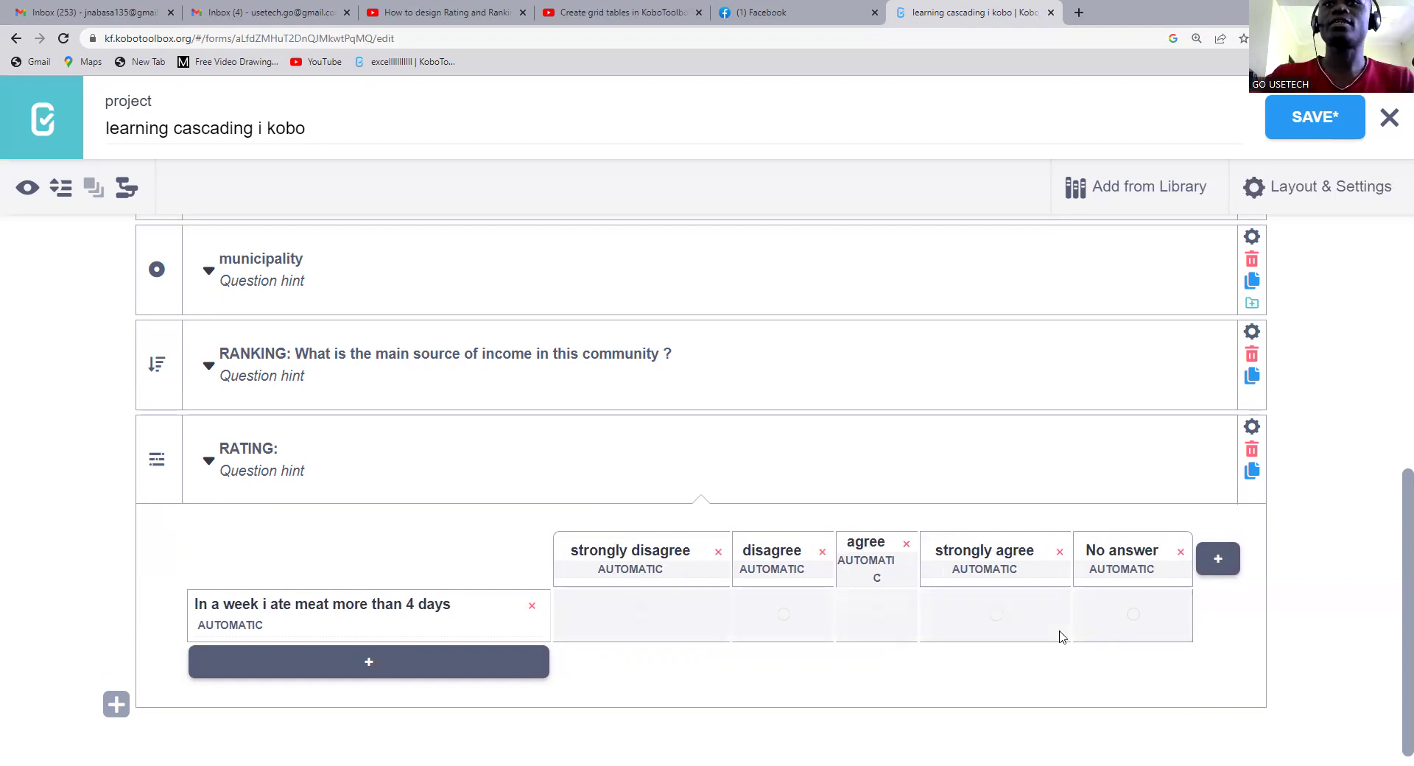
click(598, 570)
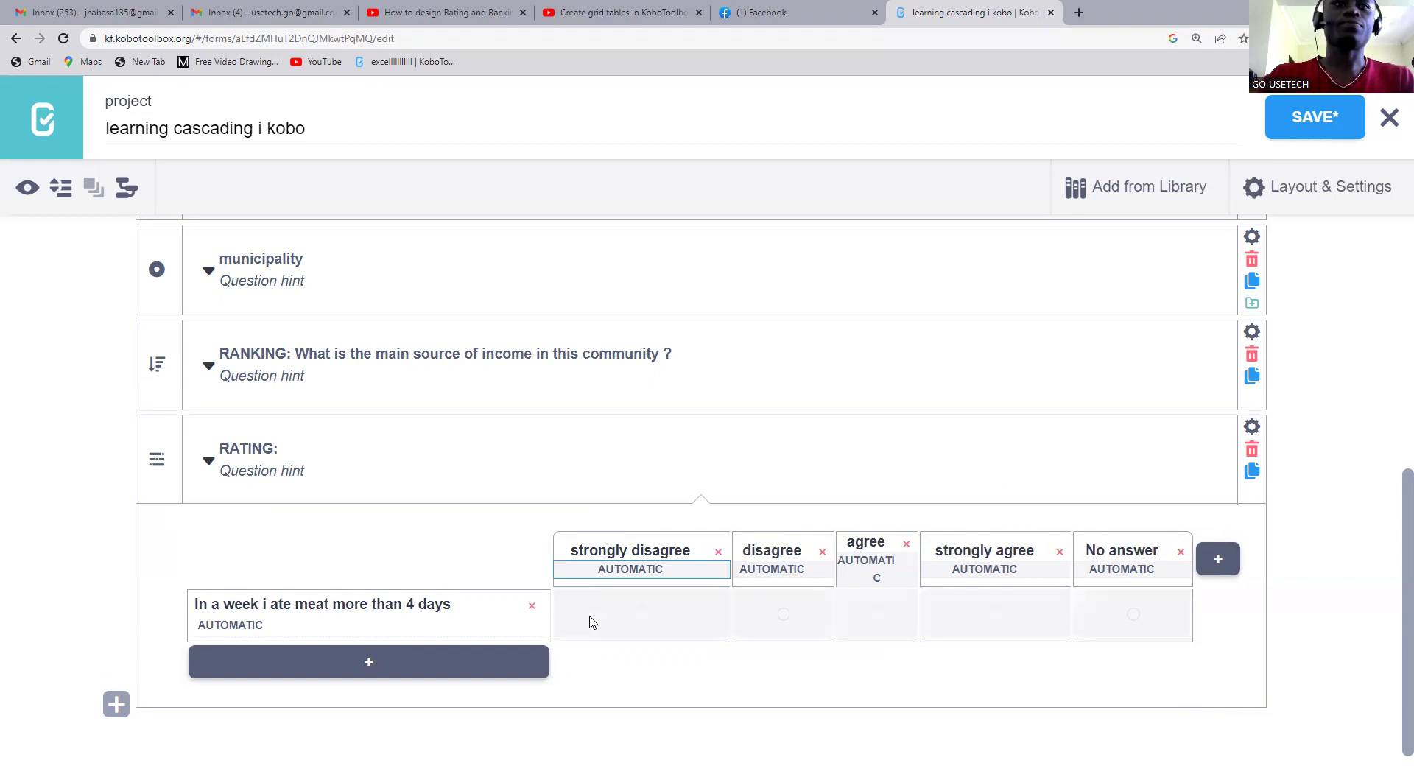
- Add a second row reading 'in the last week we took milk more than expected'
click(405, 663)
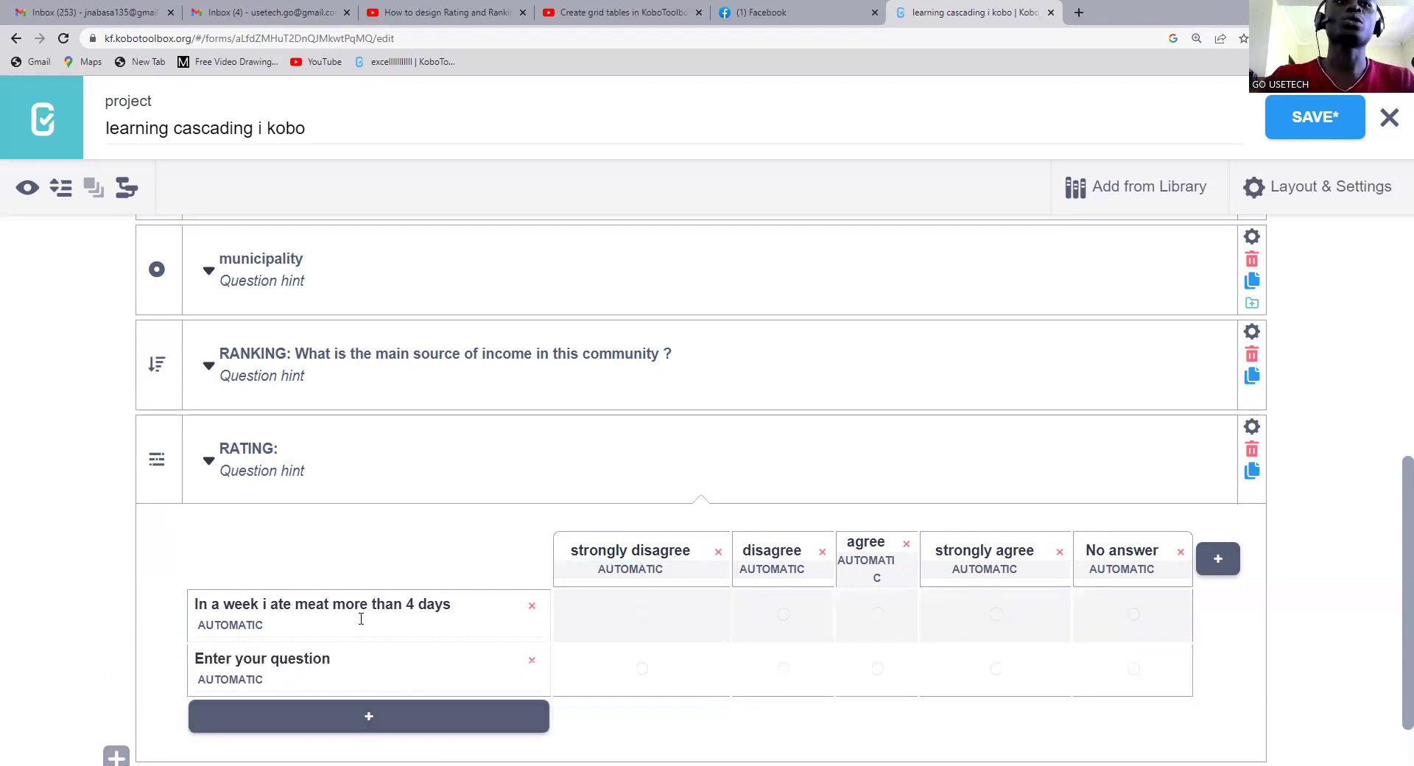
drag(332, 662, 197, 658)
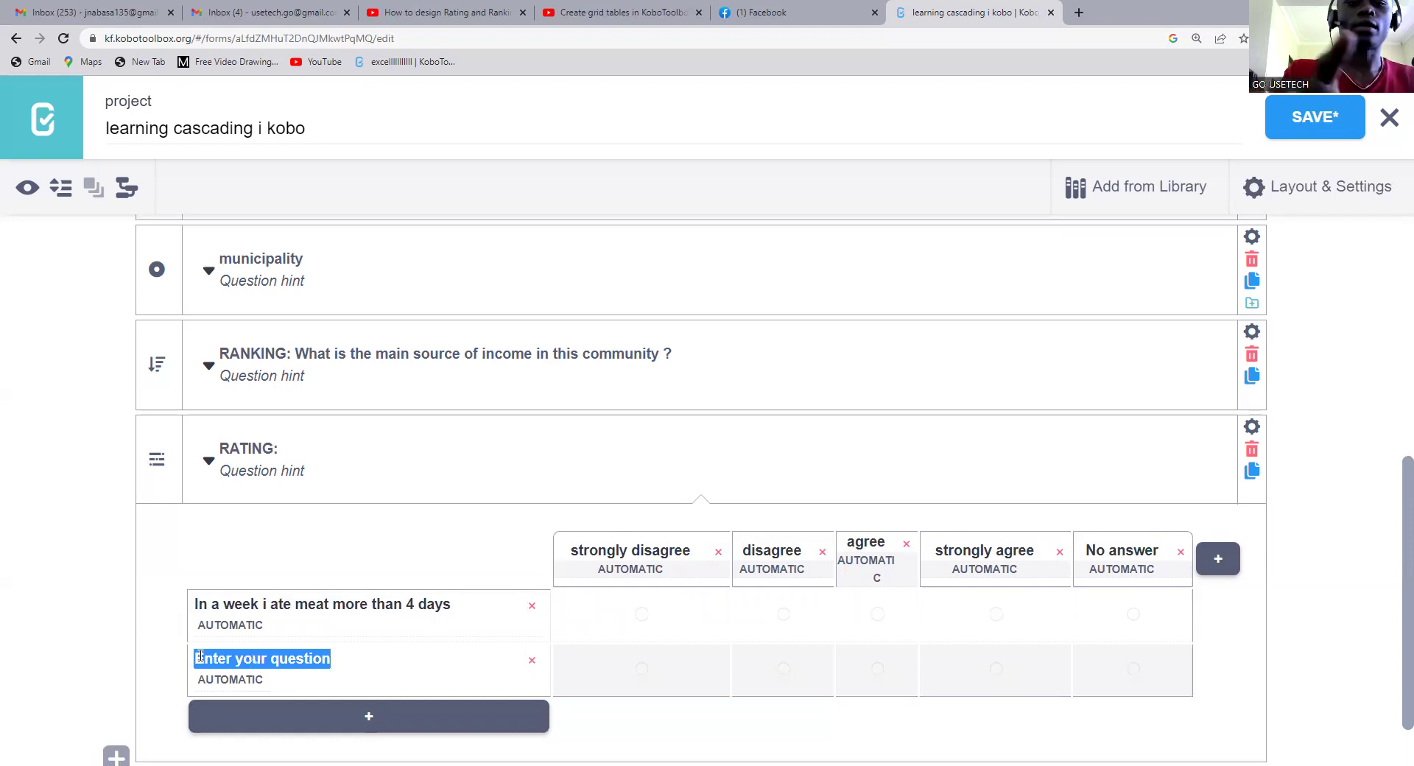
text(in the last week)
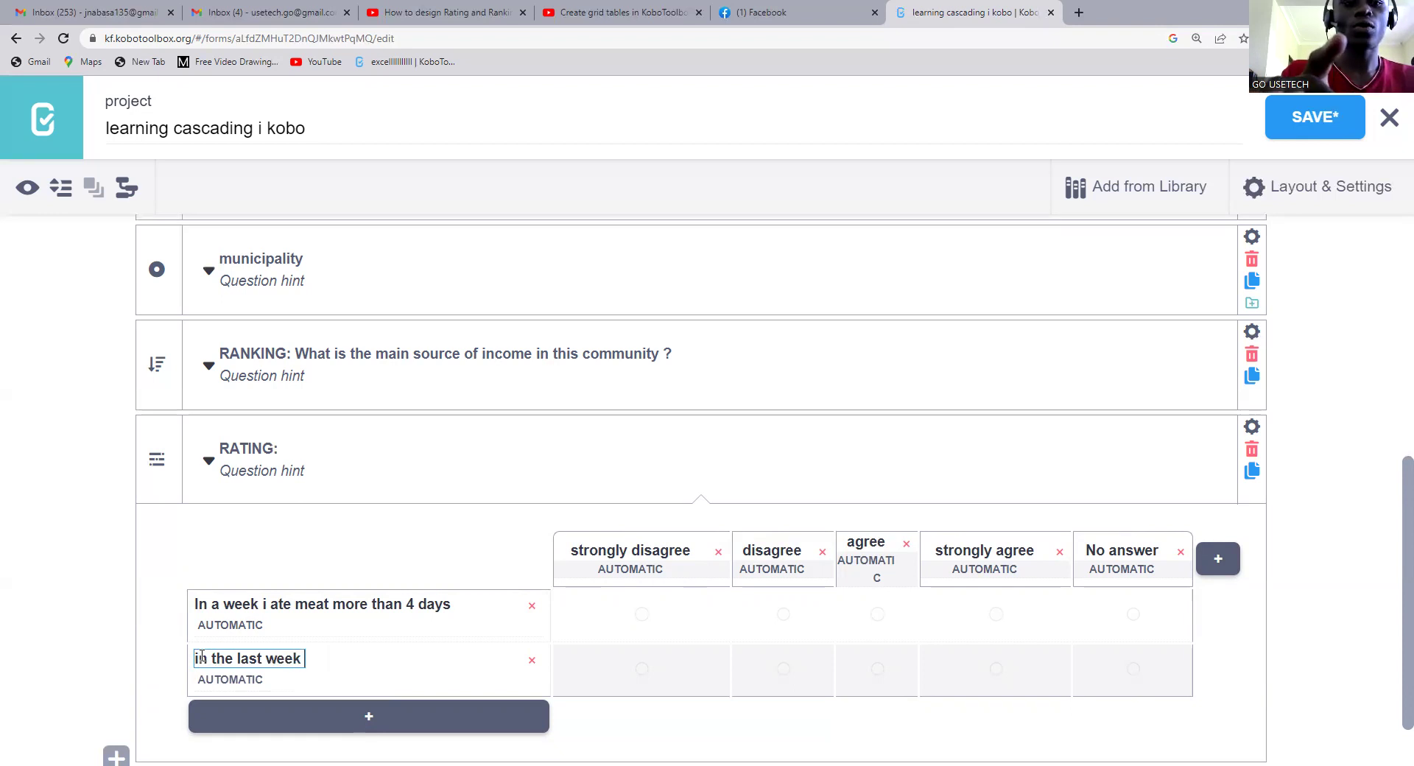
text( we)
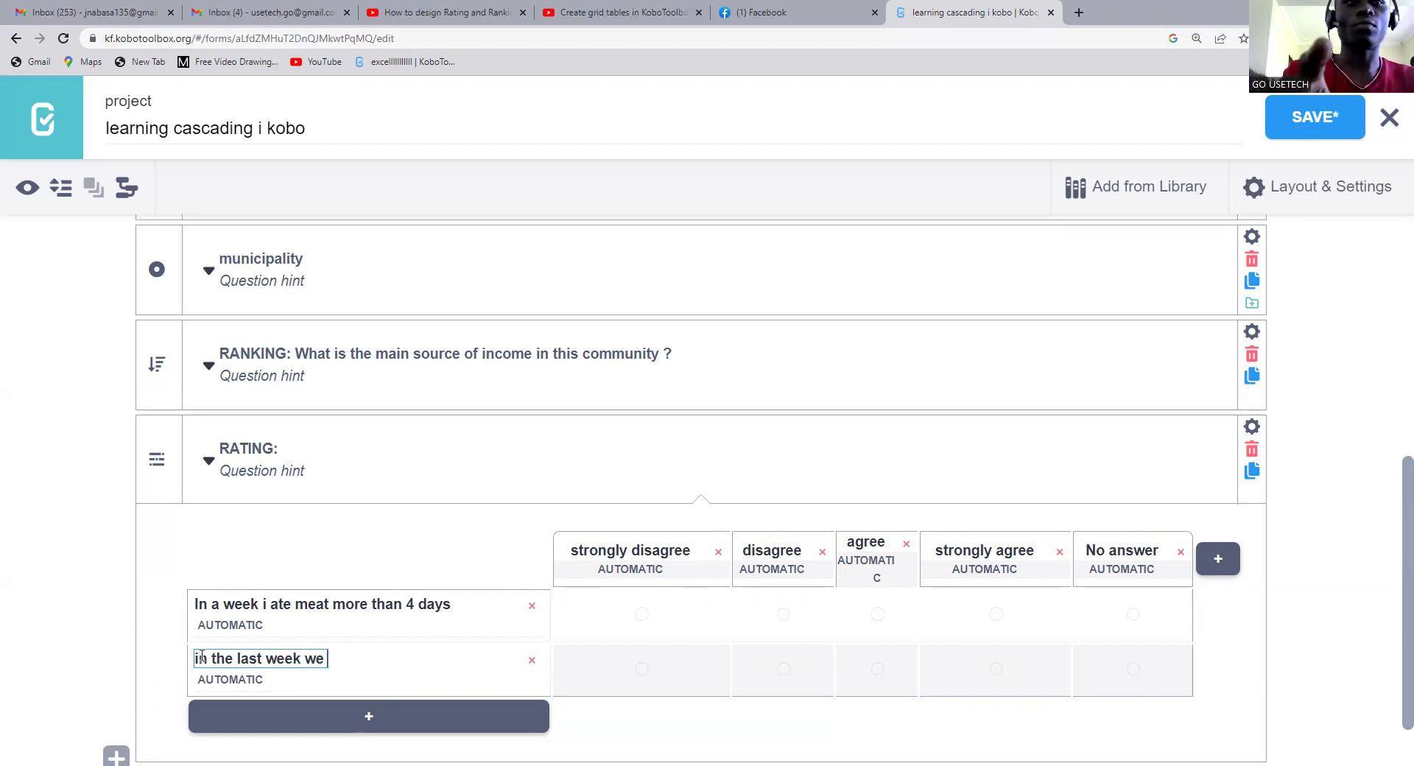
text( took milk)
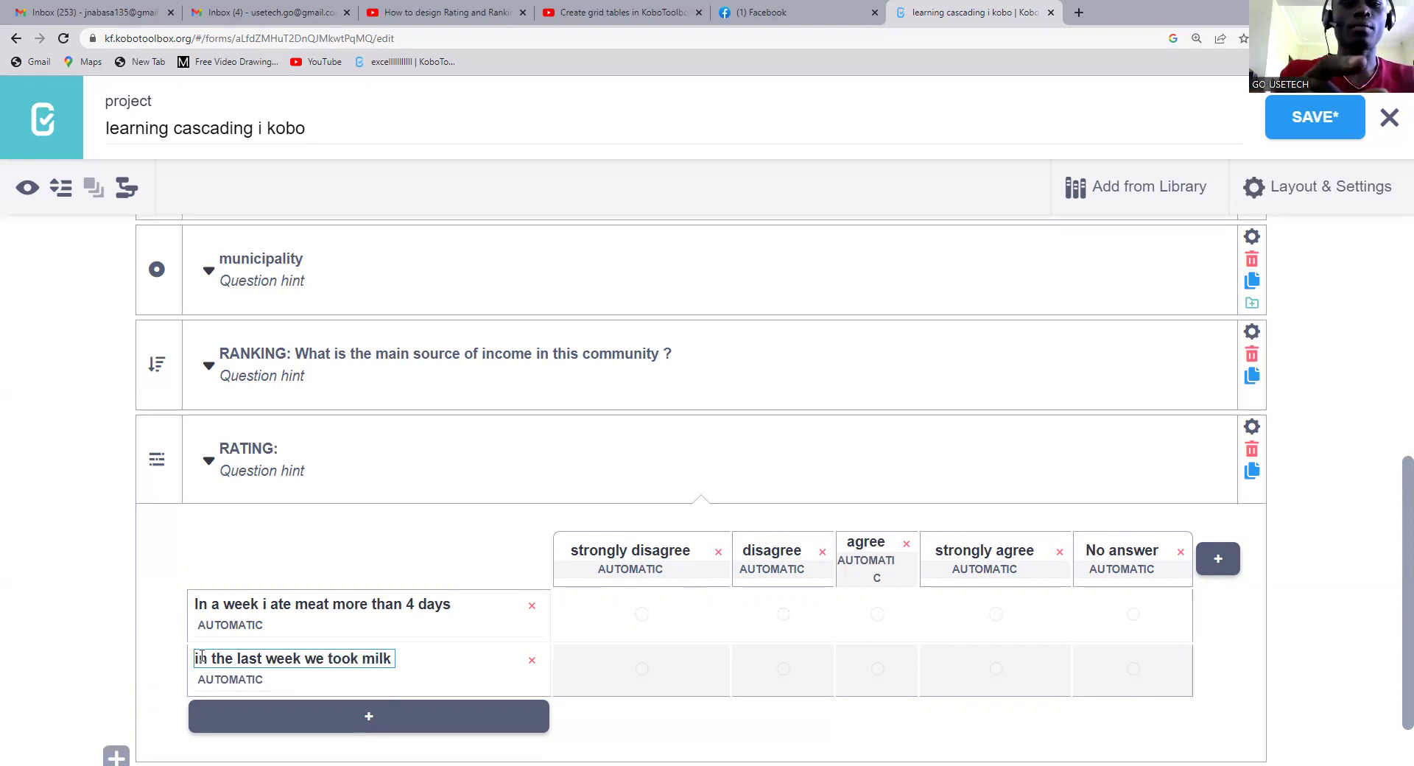
text( more)
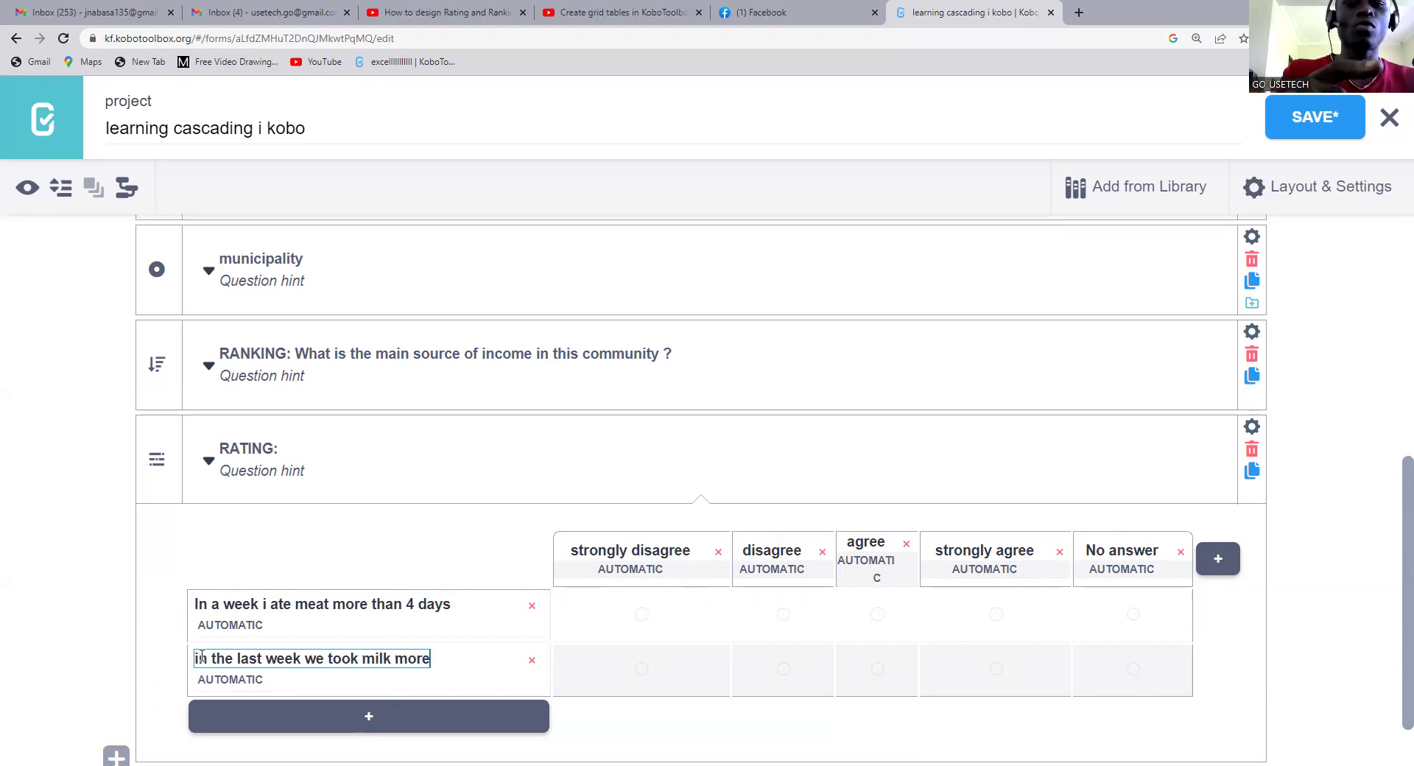
text( than expected)
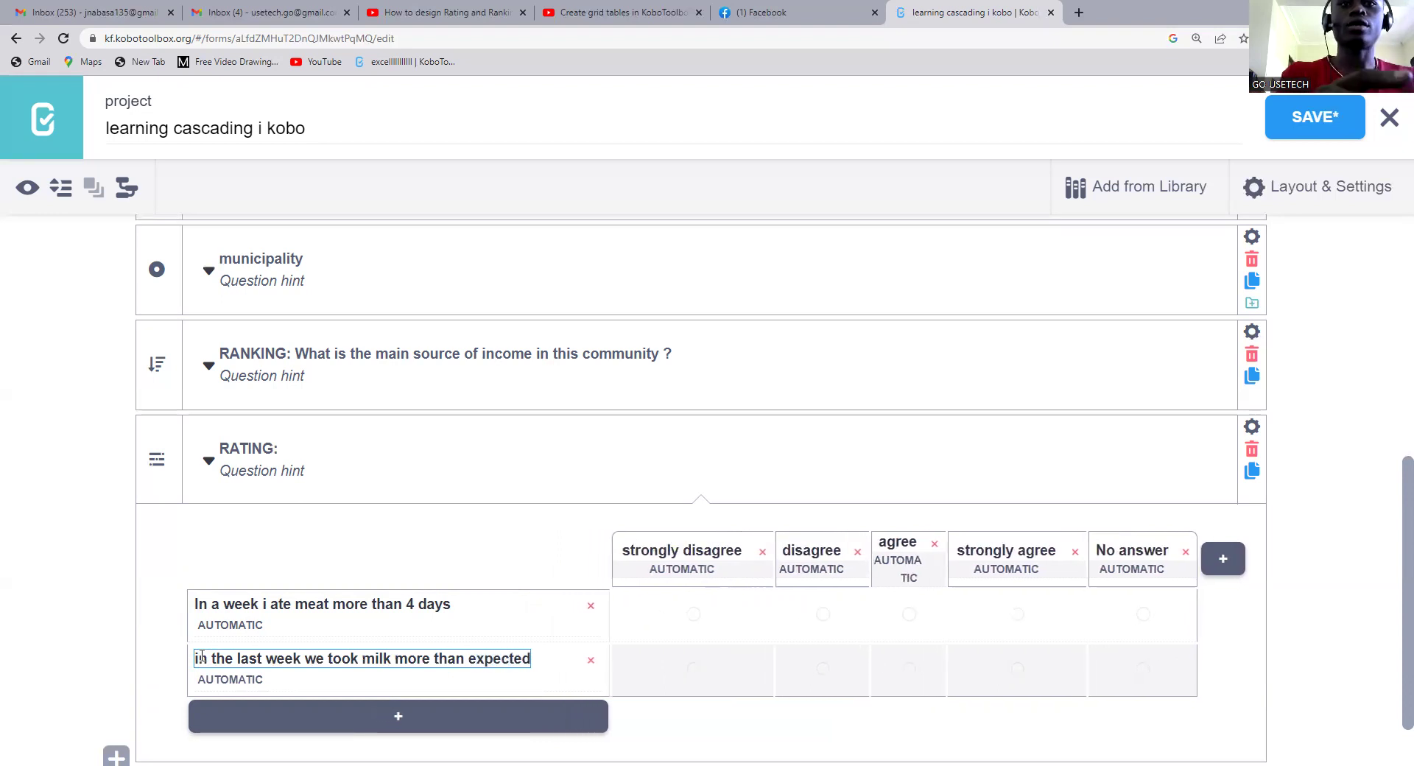
- Add a third row reading 'a man should have sex more than 10 times a day'
click(398, 719)
scroll(320, 707, down, 2)
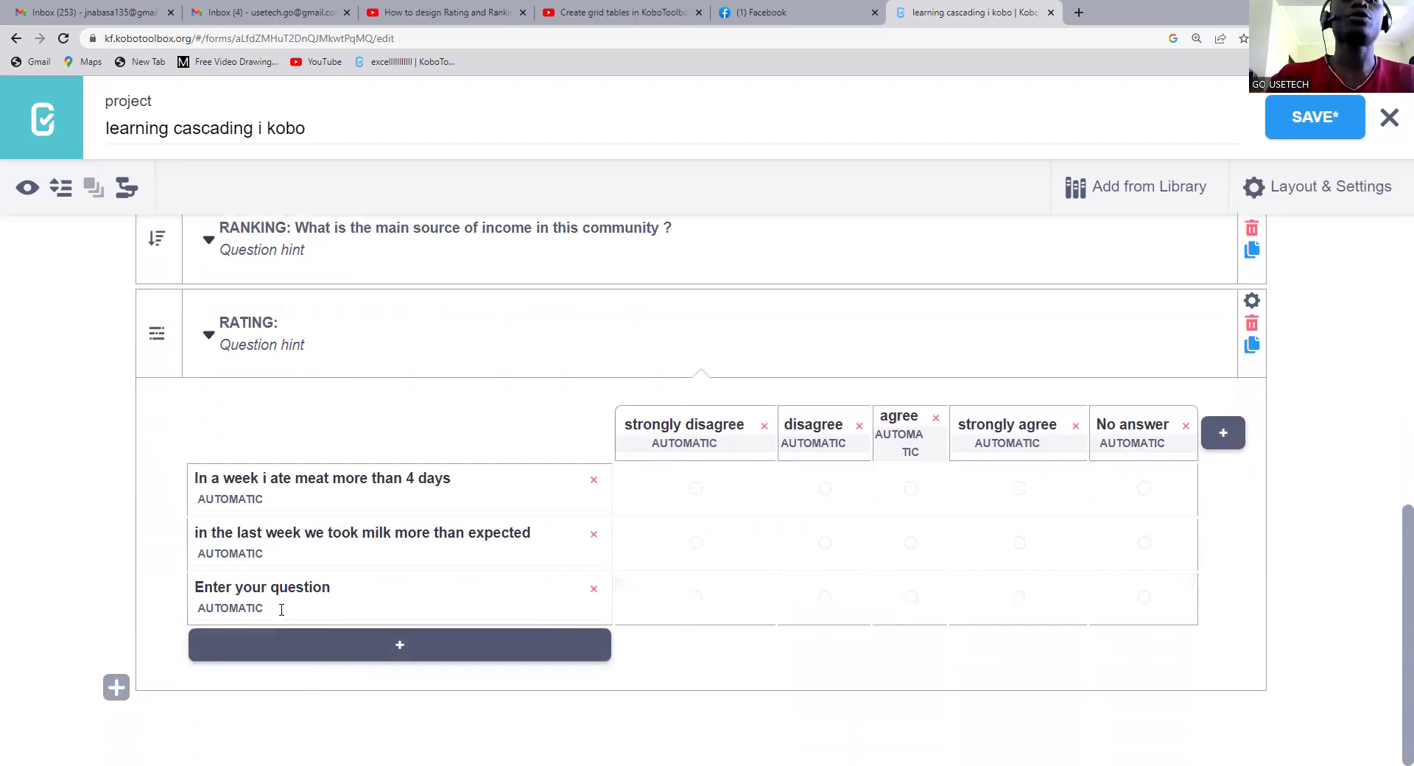
click(327, 589)
drag(327, 588, 167, 578)
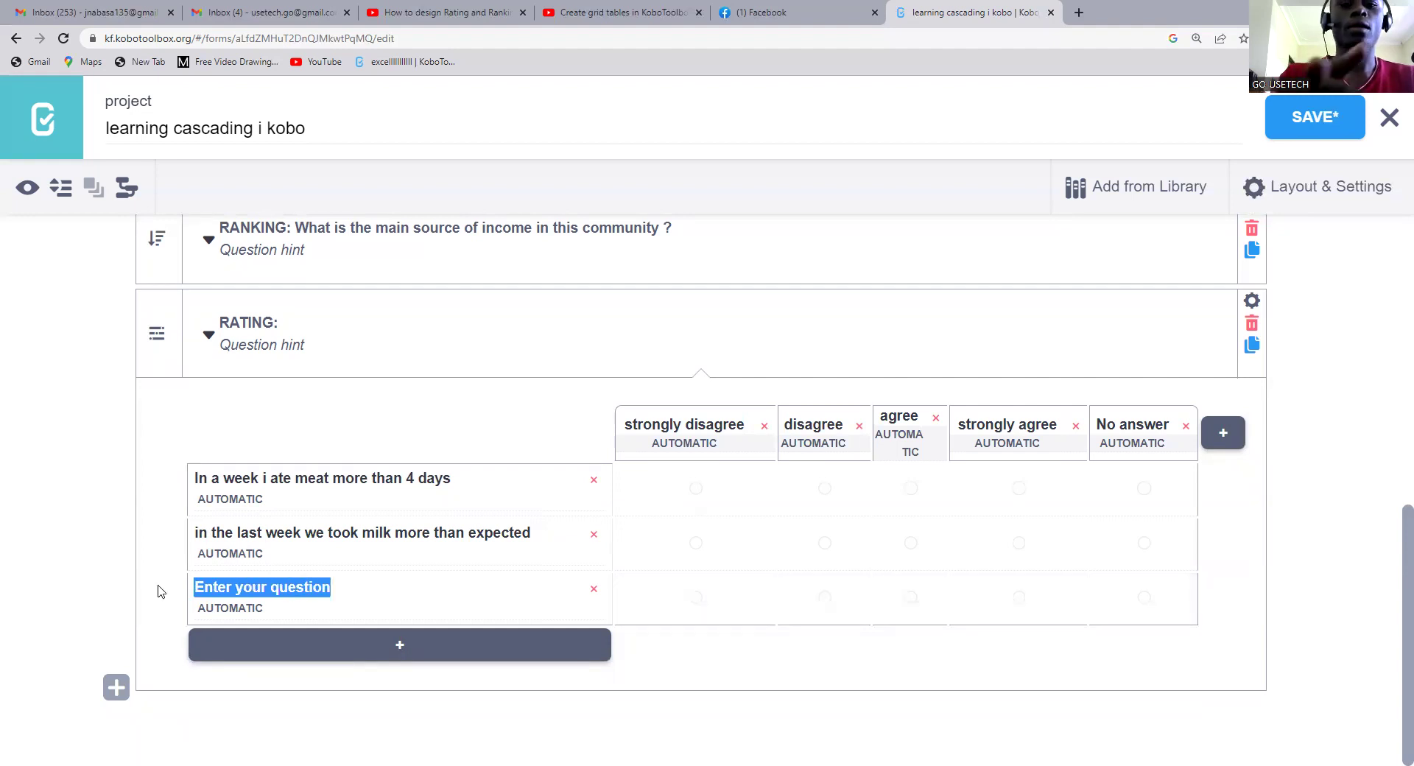
key(BackSpace)
text(I a)
text(l)
key(BackSpace)
key(BackSpace)
key(BackSpace)
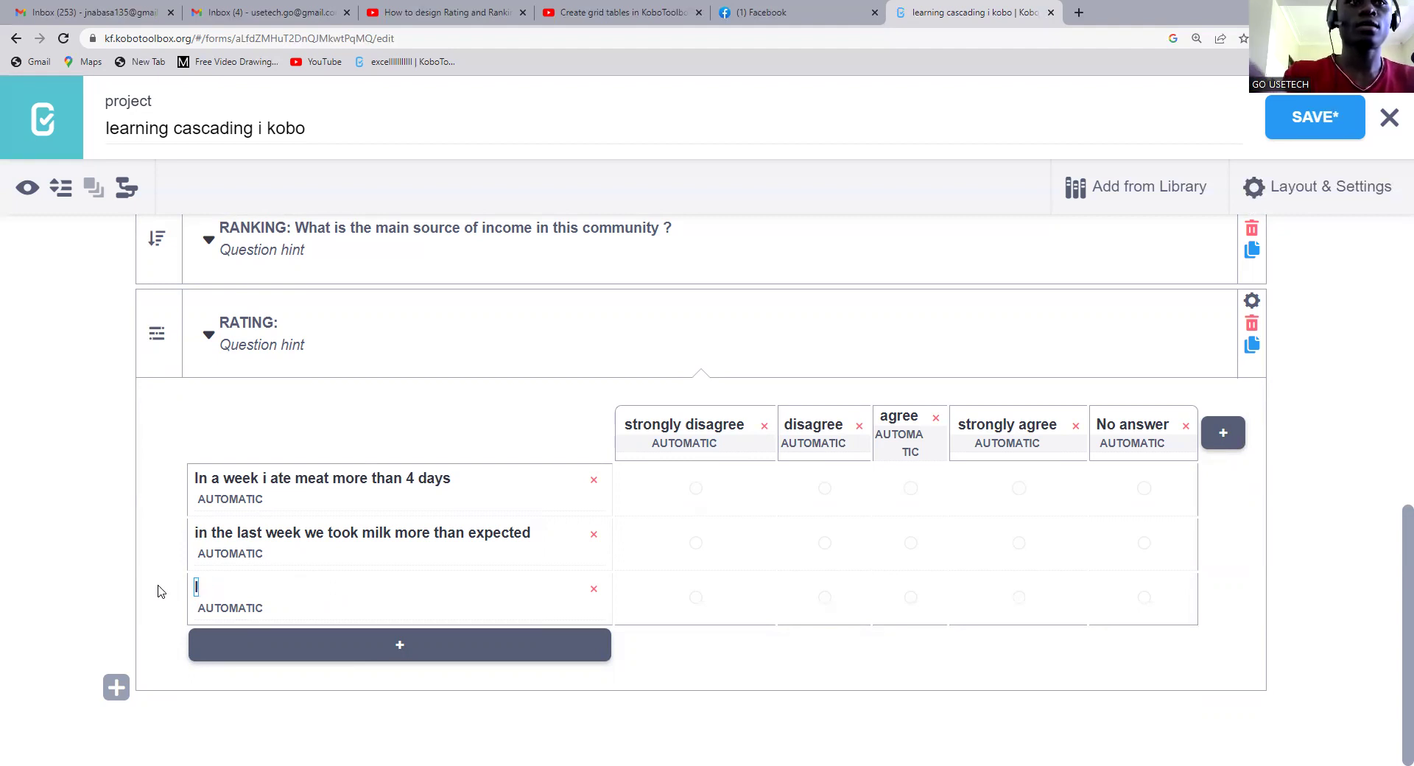
text(a man should have sex more than 10)
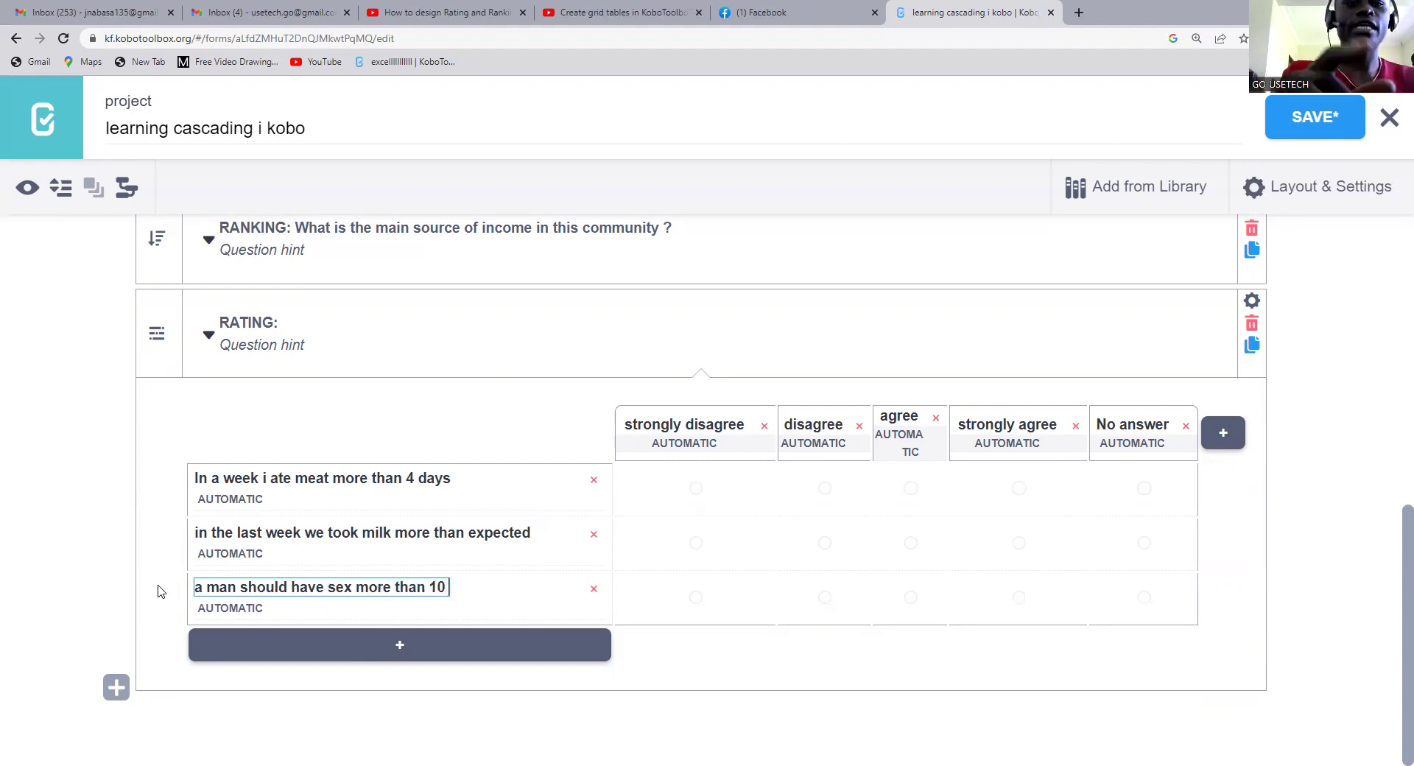
text( times)
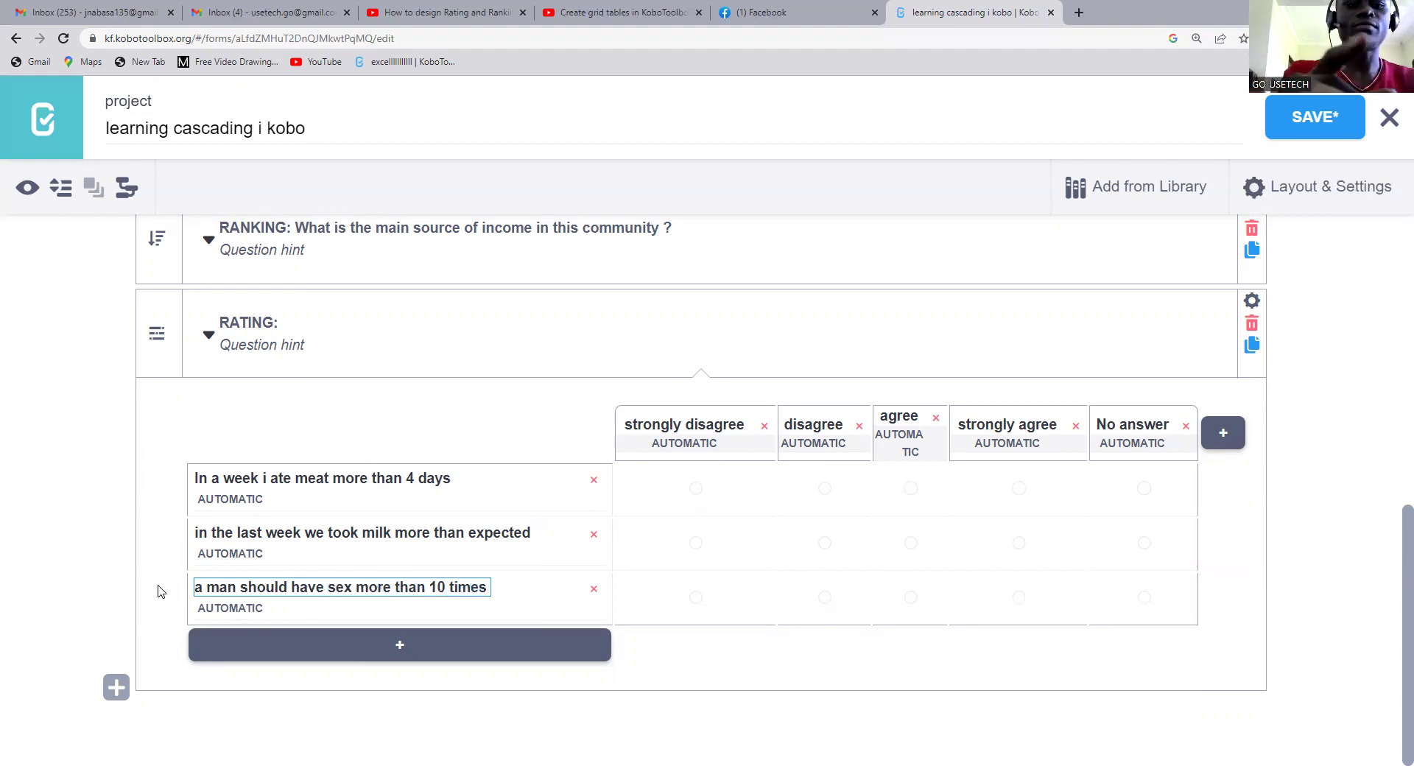
text(  a dat)
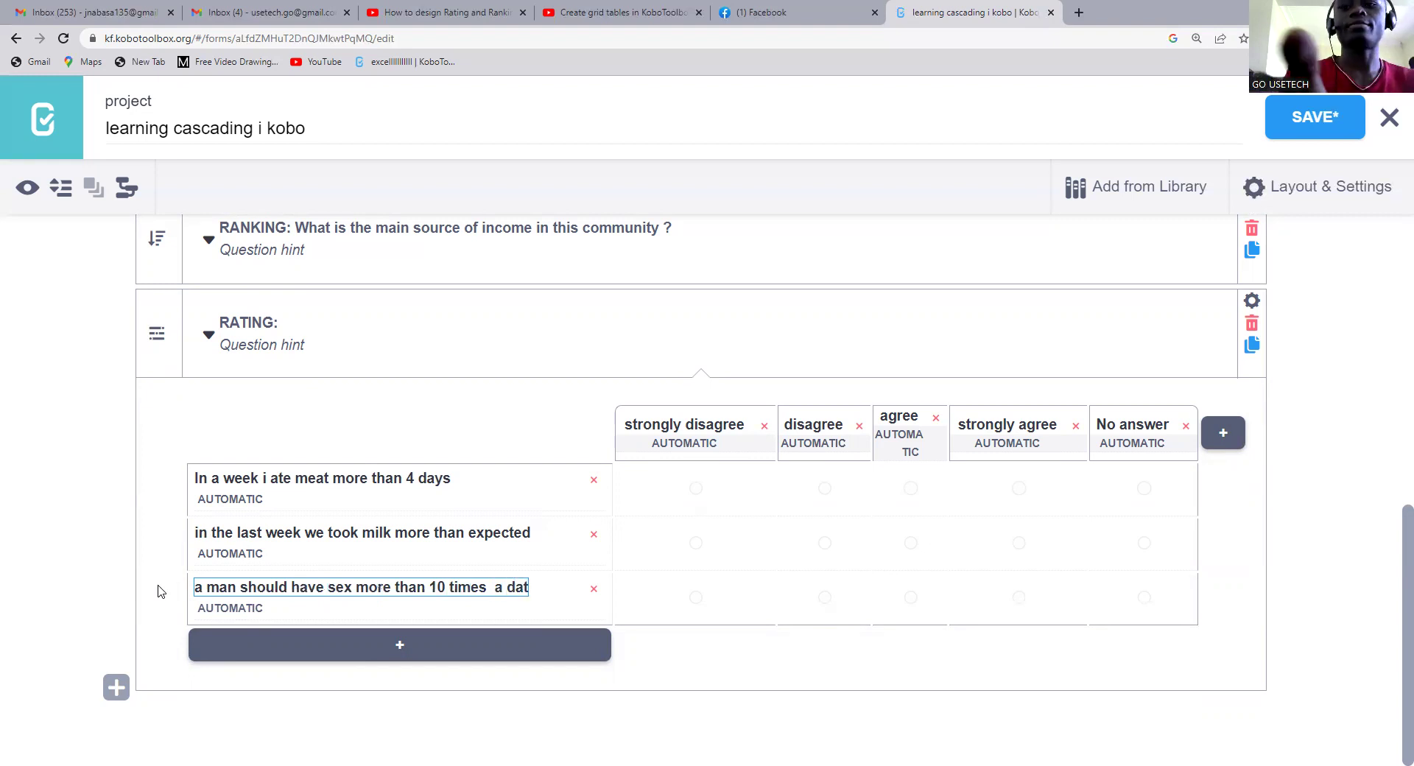
key(BackSpace)
text(y)
click(397, 660)
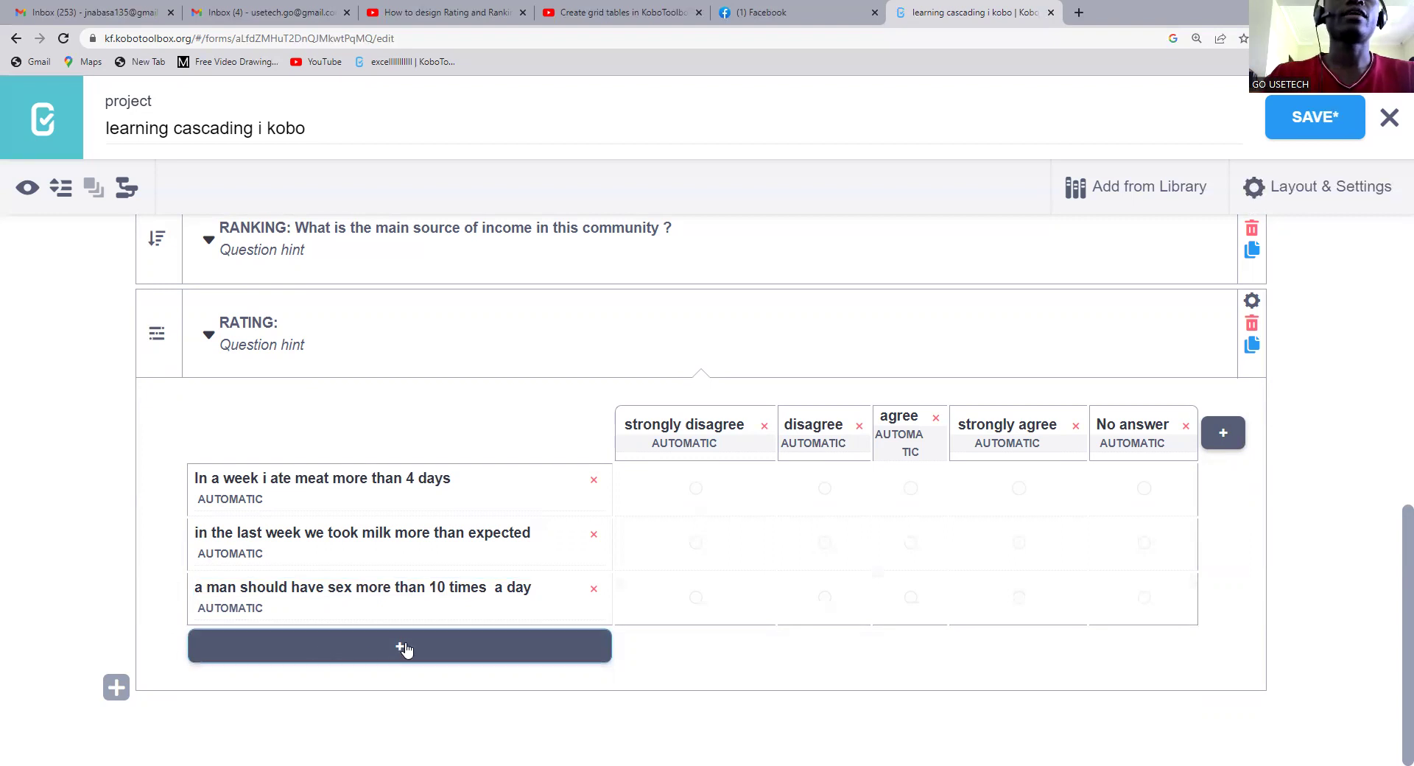
- Enter 'Girls should not go to school' as the fourth Rating statement
drag(320, 646, 177, 646)
text(G)
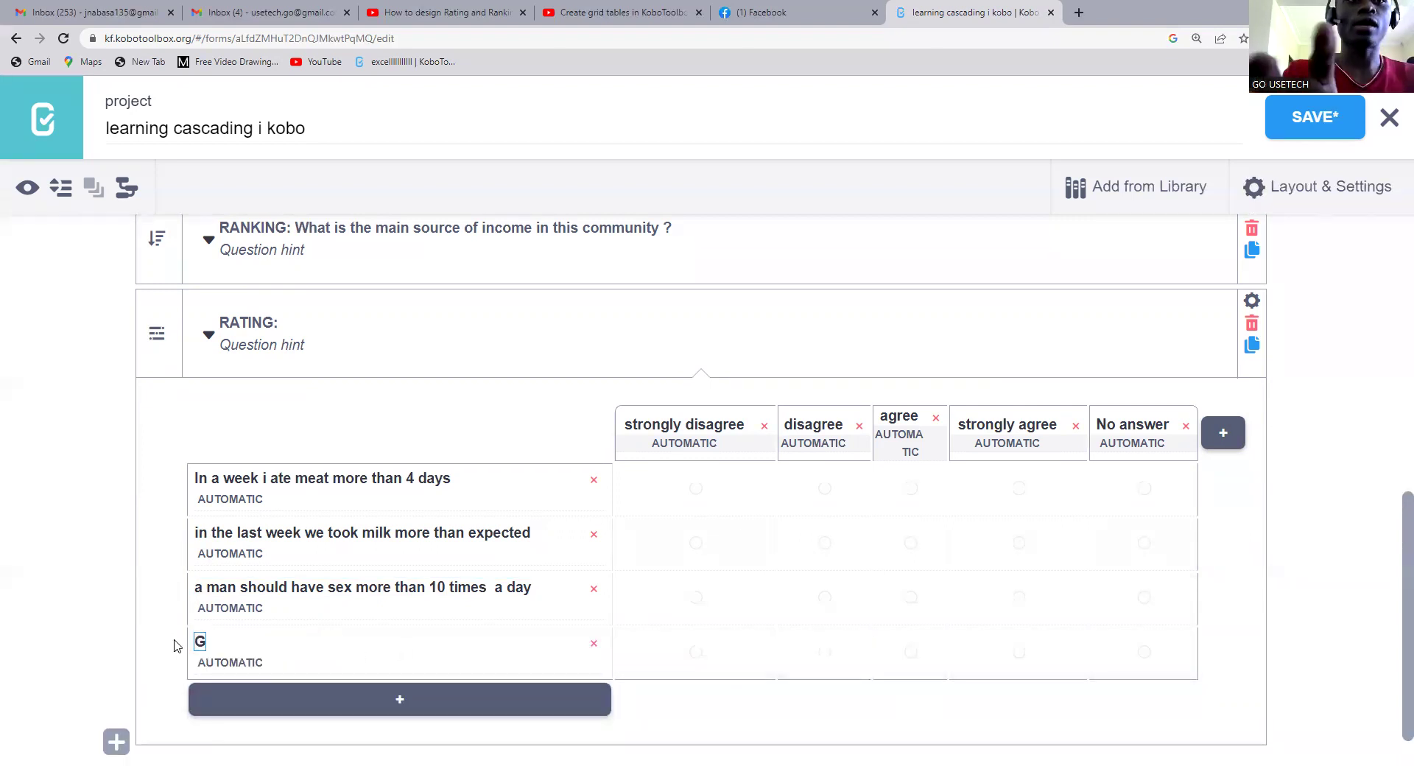
text(irls sho)
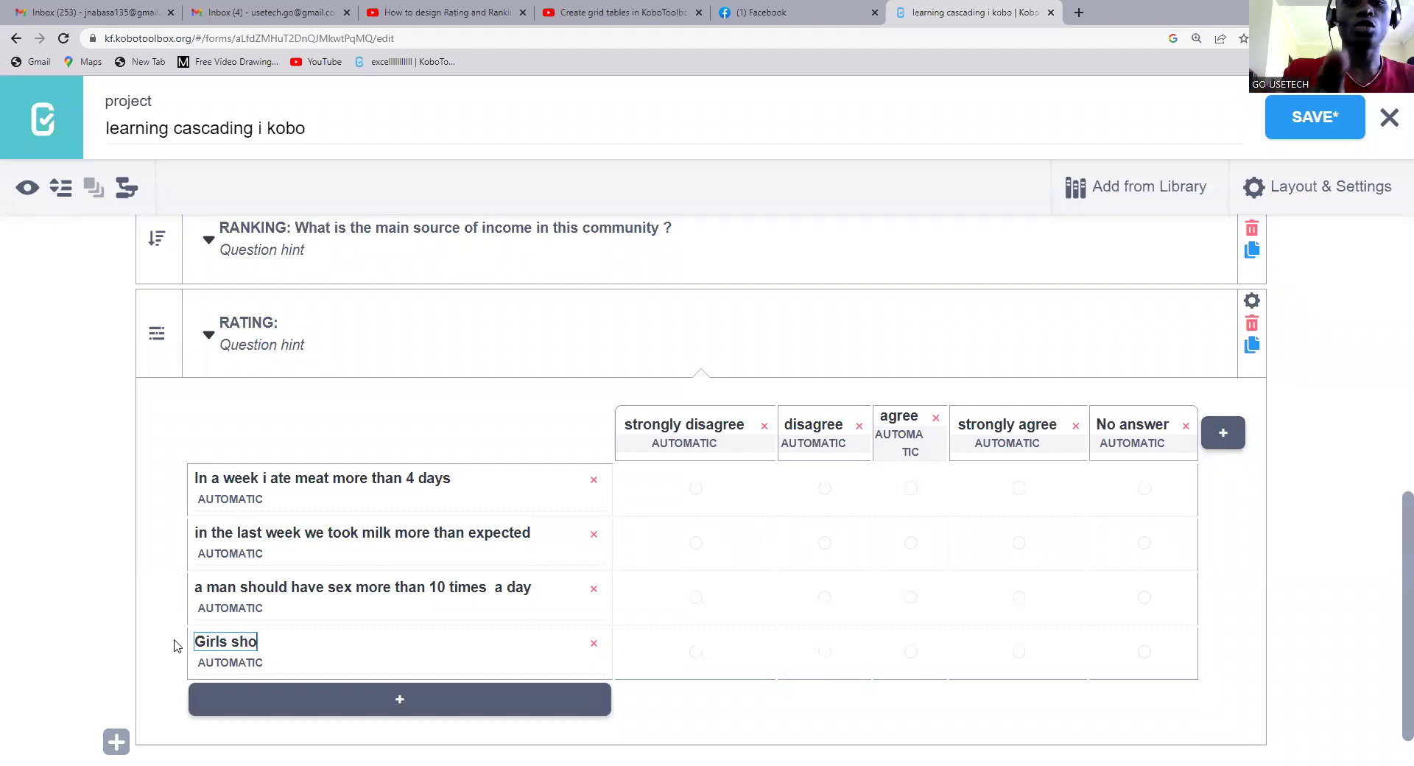
text(uld no)
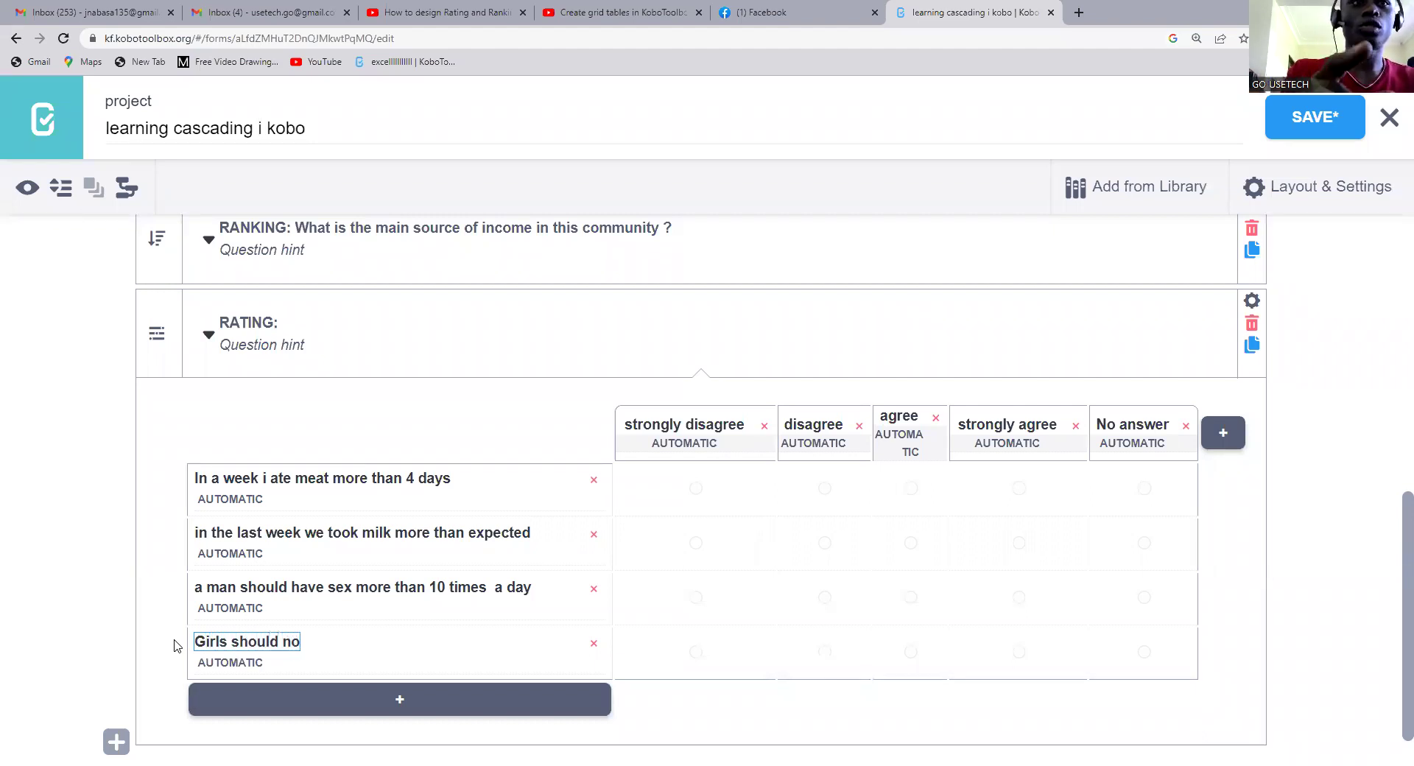
text(t go to)
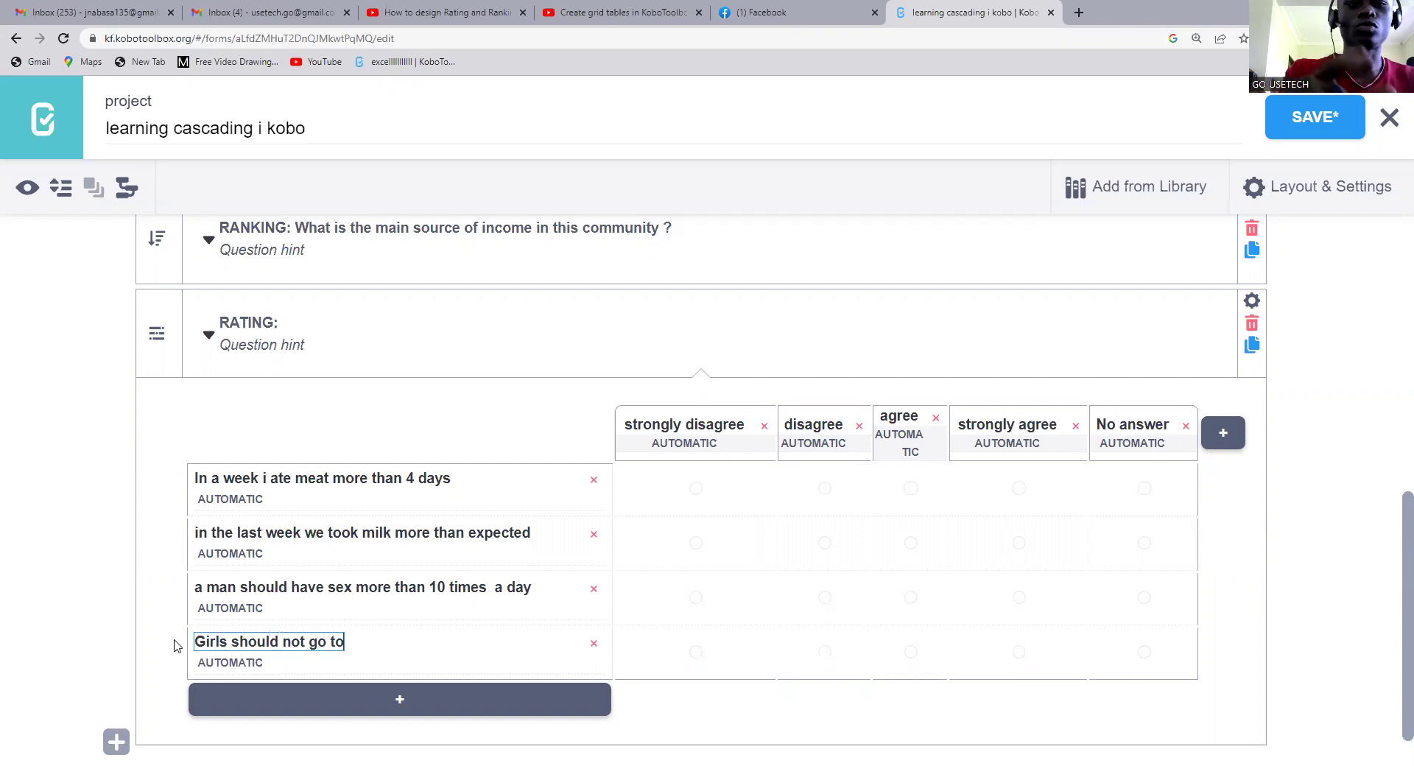
text( school)
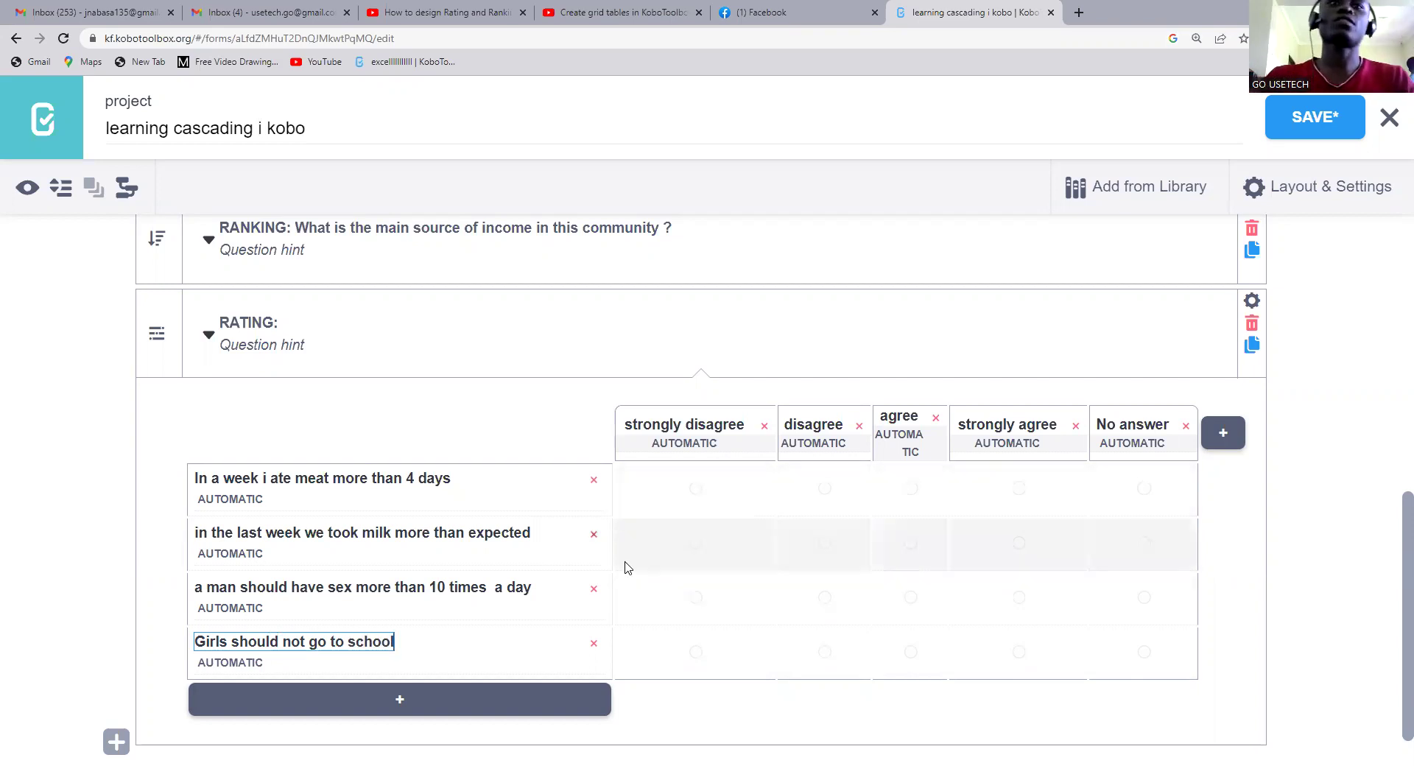
scroll(938, 694, down, 1)
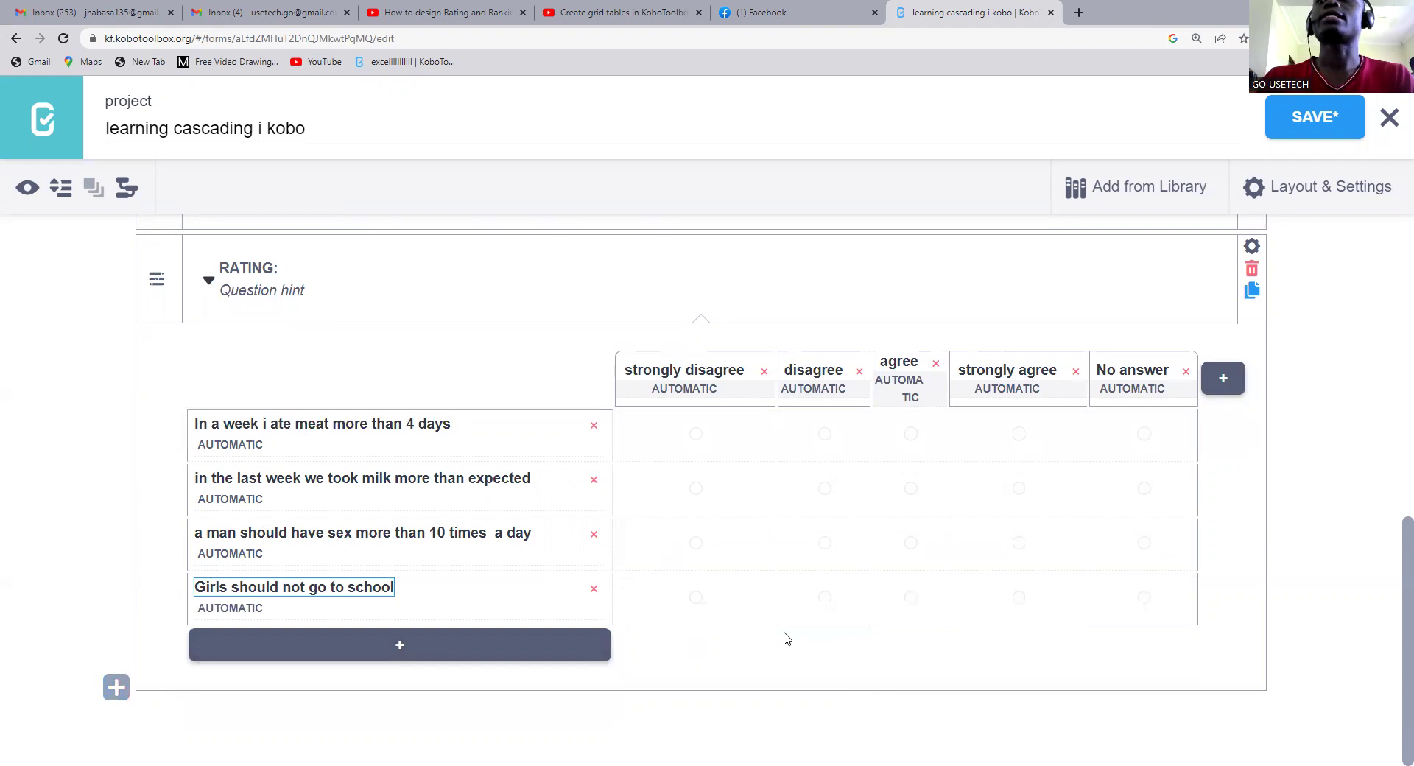
scroll(1245, 170, up, 4)
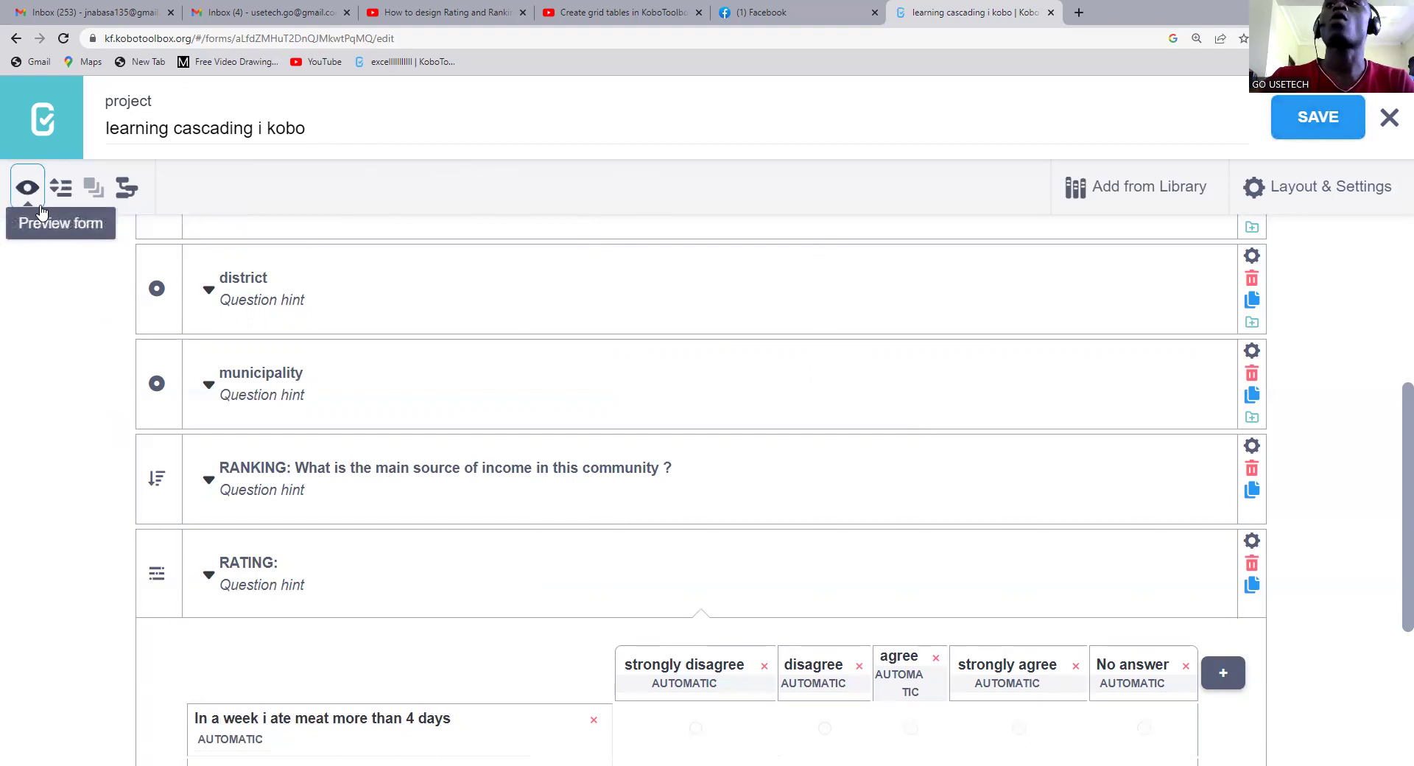
- Open the Form Preview and scroll through the RANKING and RATING questions
click(26, 190)
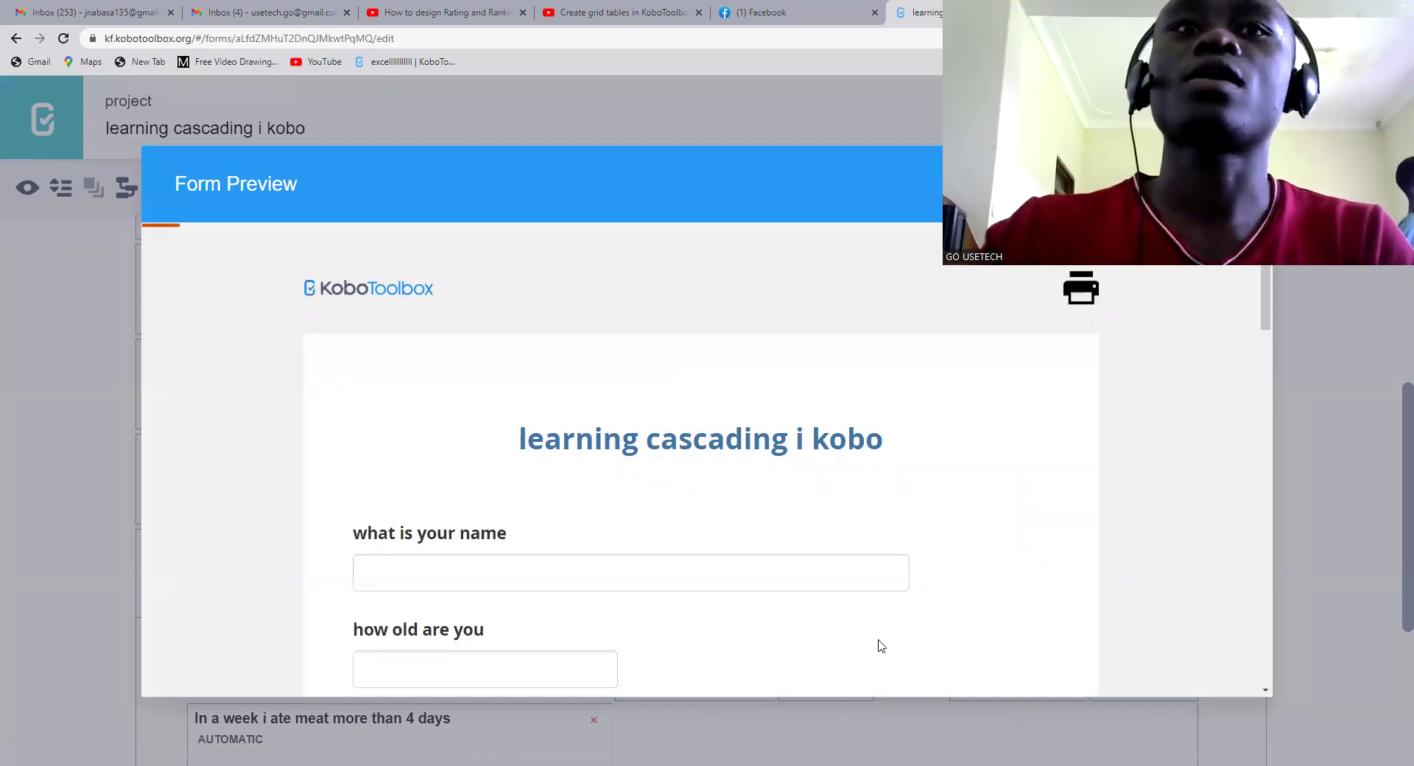
scroll(881, 646, down, 10)
scroll(881, 646, up, 3)
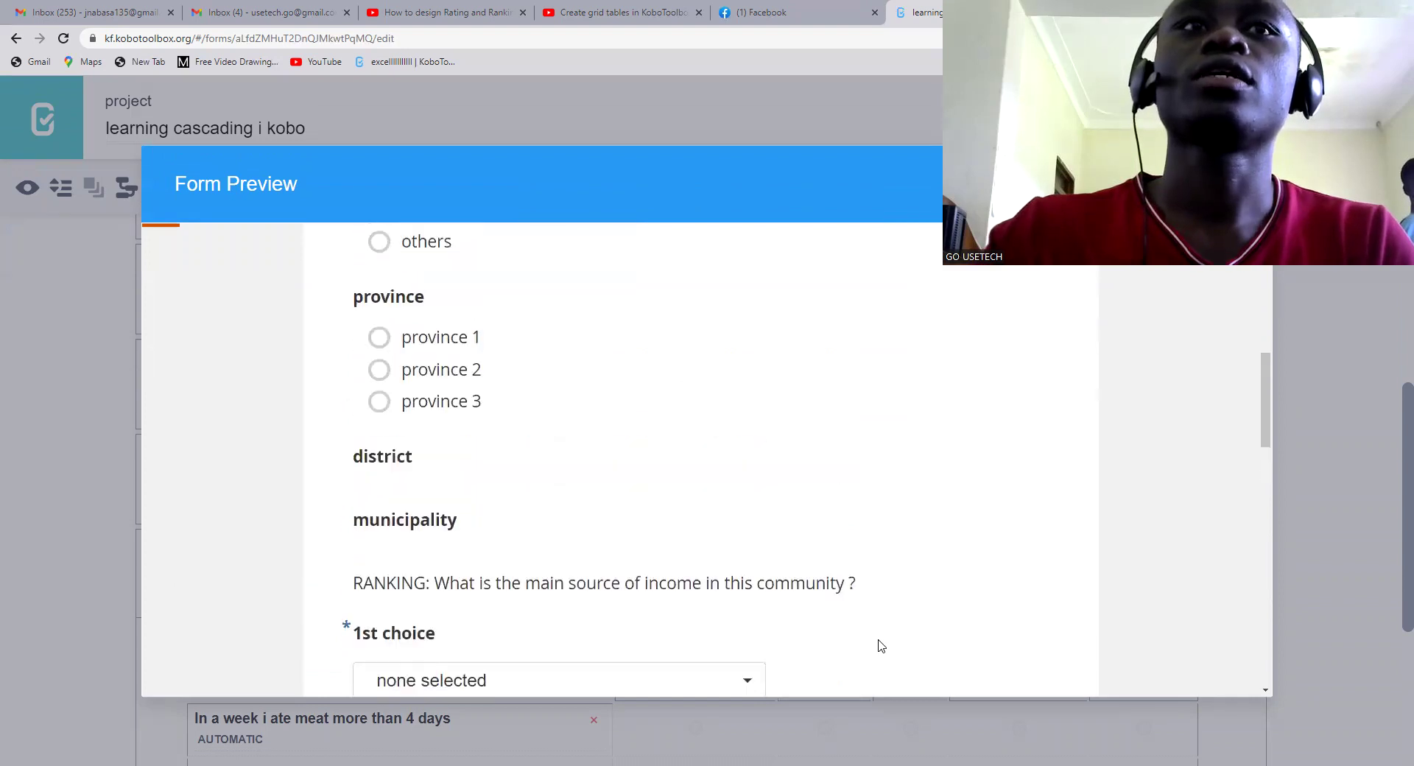
scroll(416, 600, down, 1)
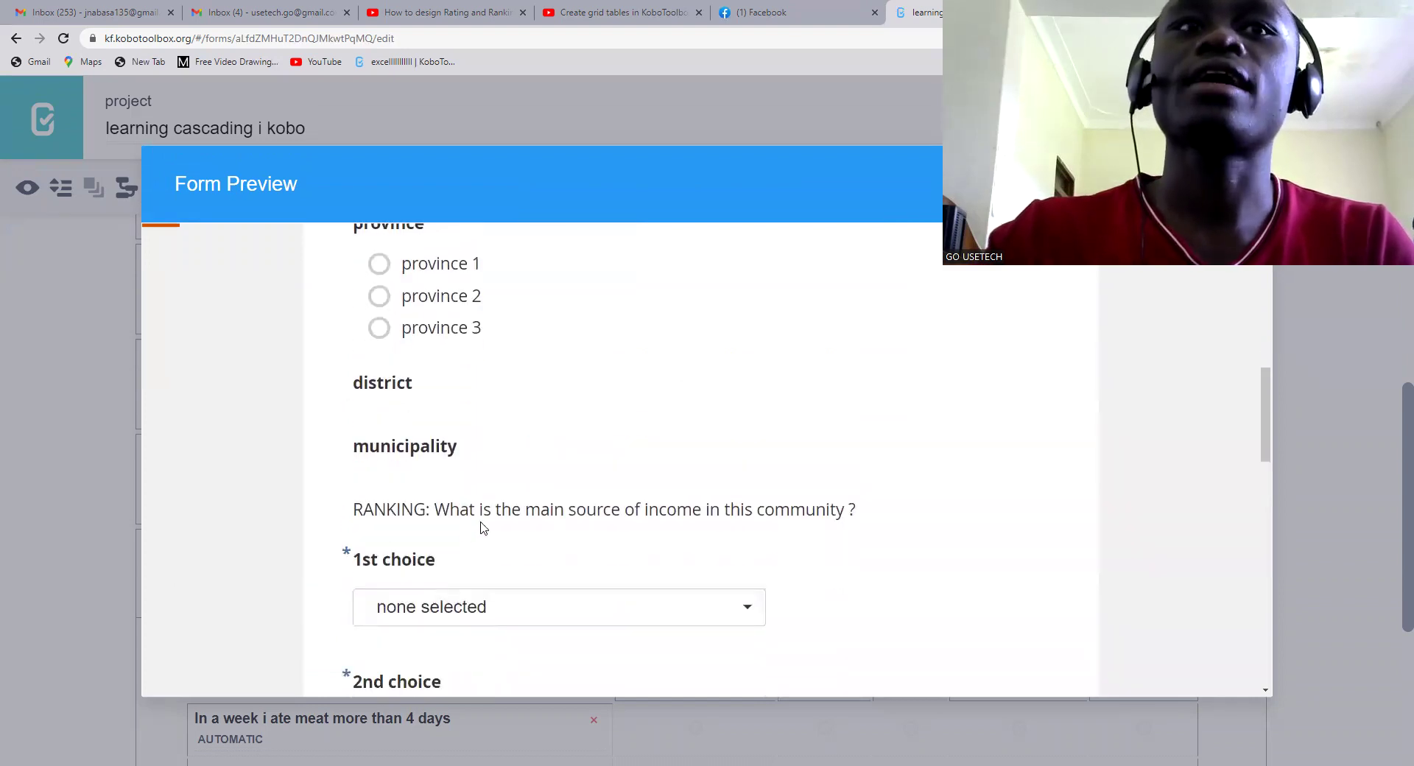
scroll(492, 530, down, 8)
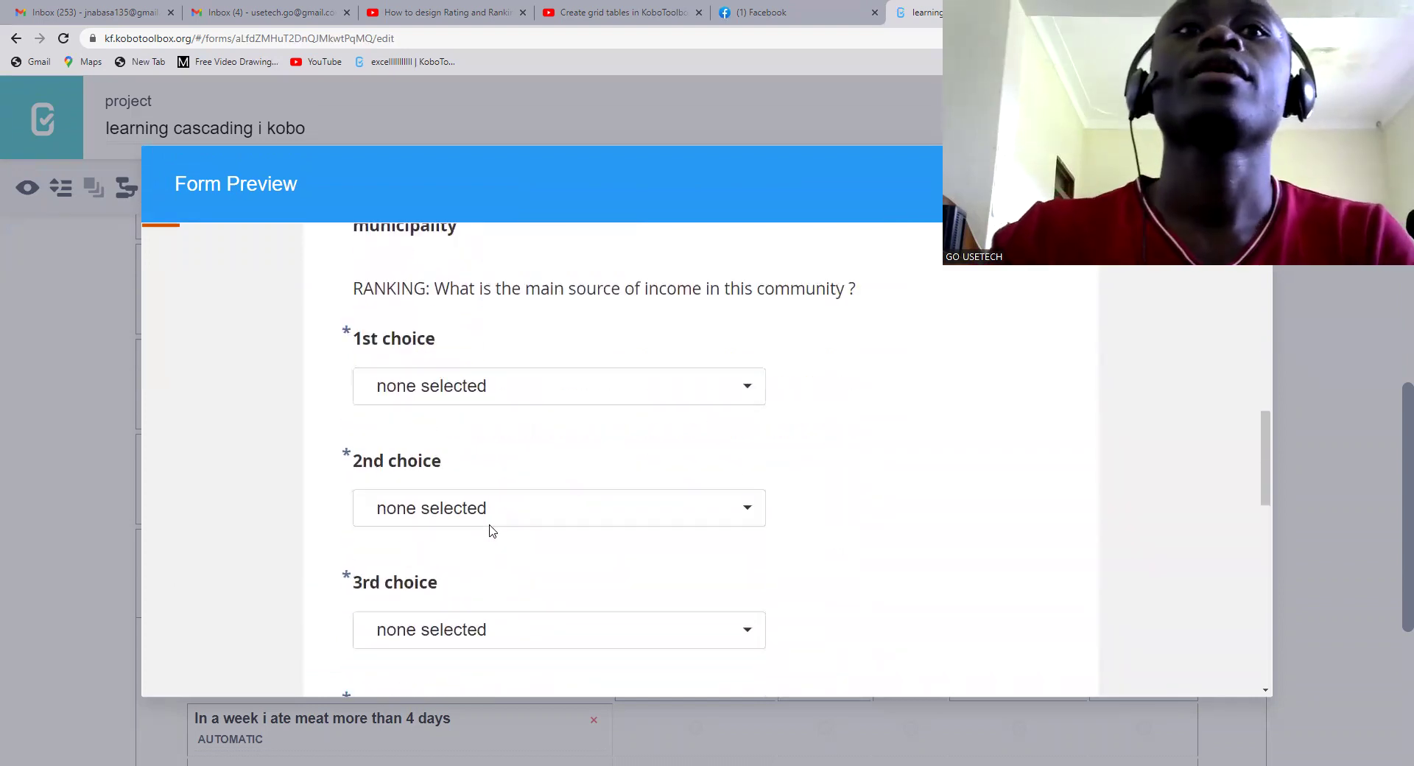
scroll(492, 530, down, 3)
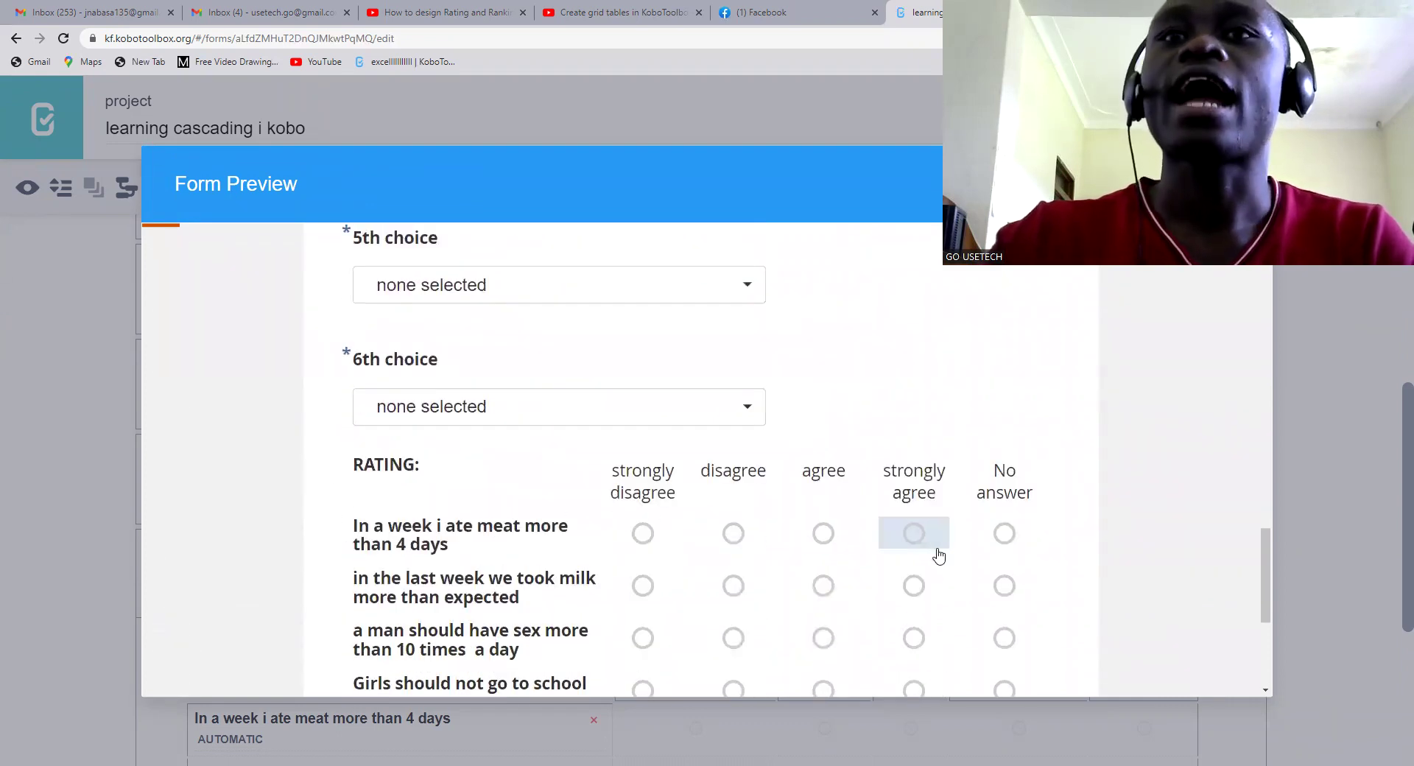
scroll(540, 426, up, 2)
scroll(540, 427, down, 2)
scroll(530, 427, up, 5)
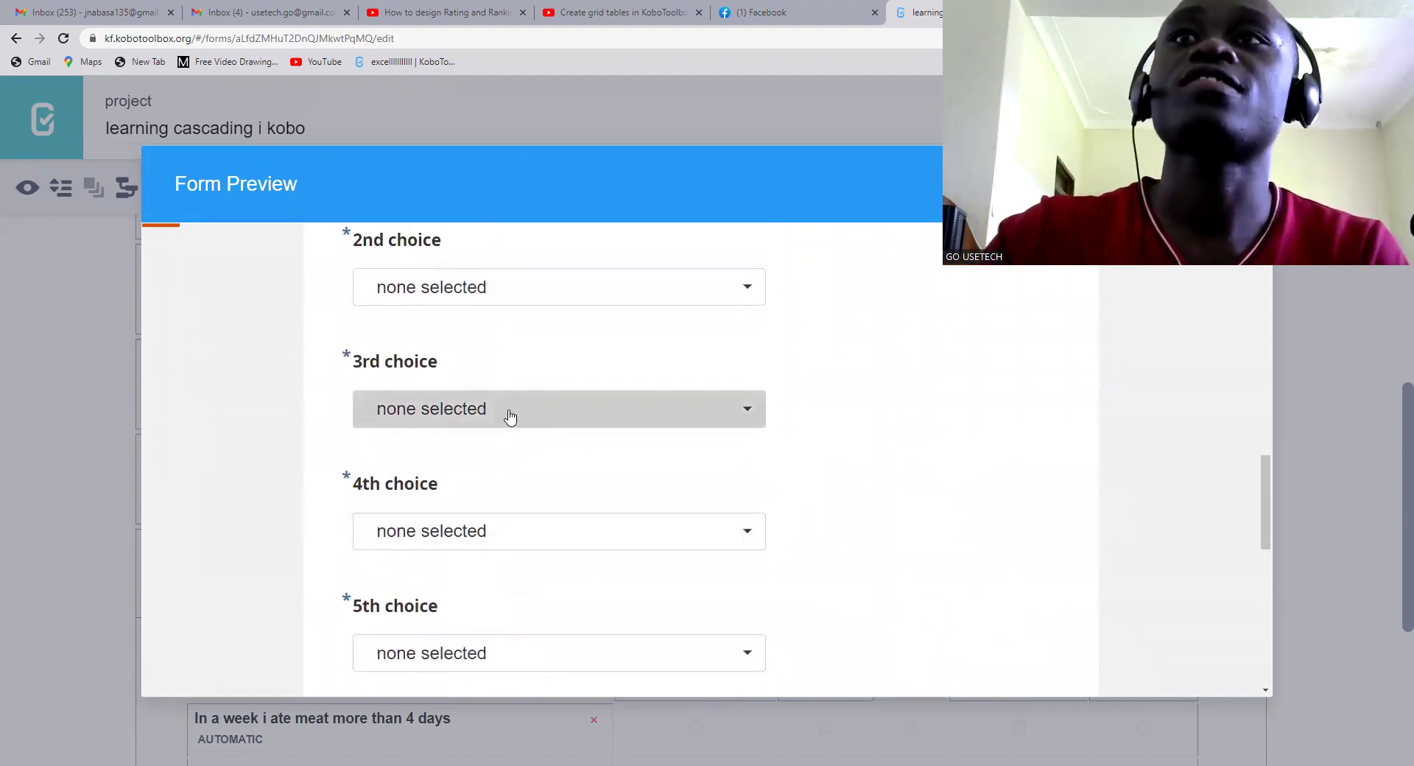
- Check the 3rd choice dropdown's options and pick Grants
click(509, 417)
scroll(508, 415, up, 5)
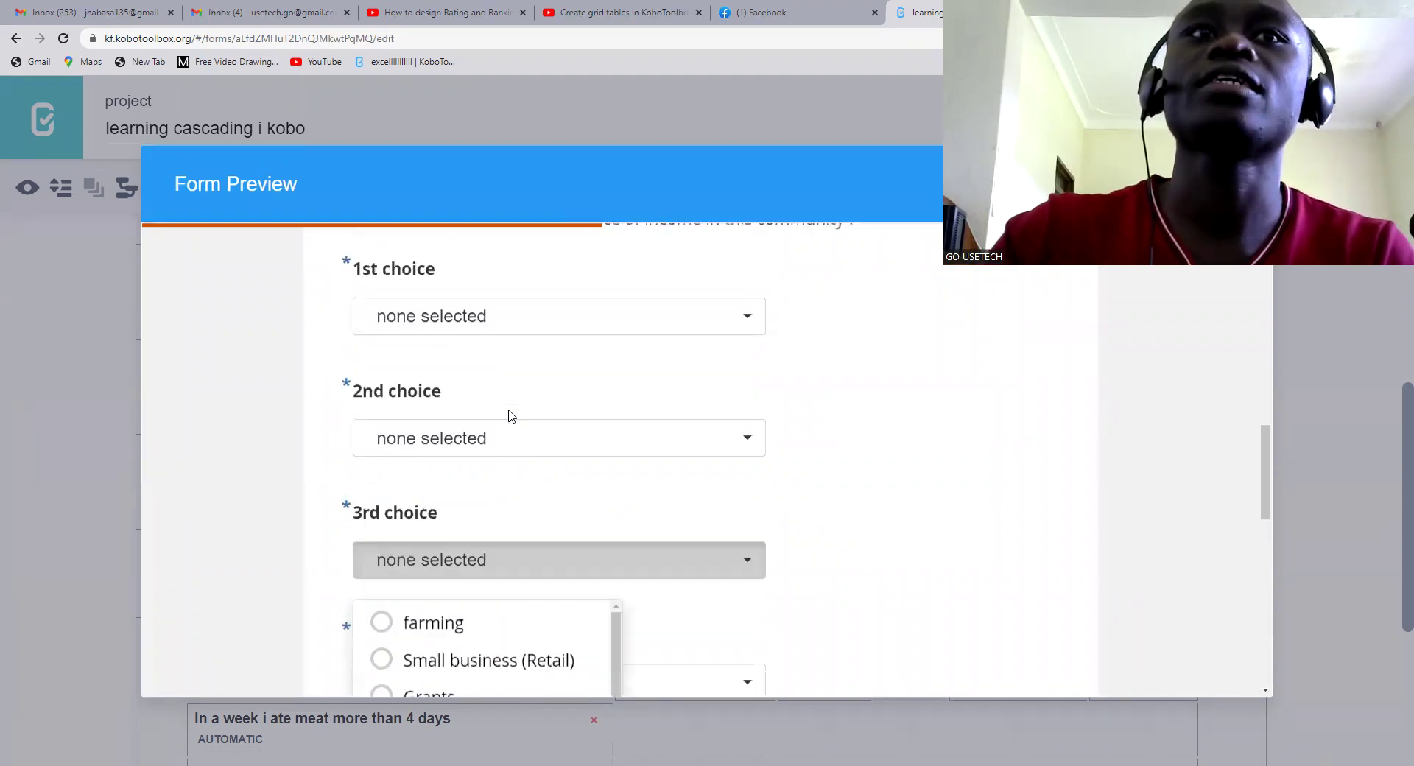
scroll(506, 435, down, 4)
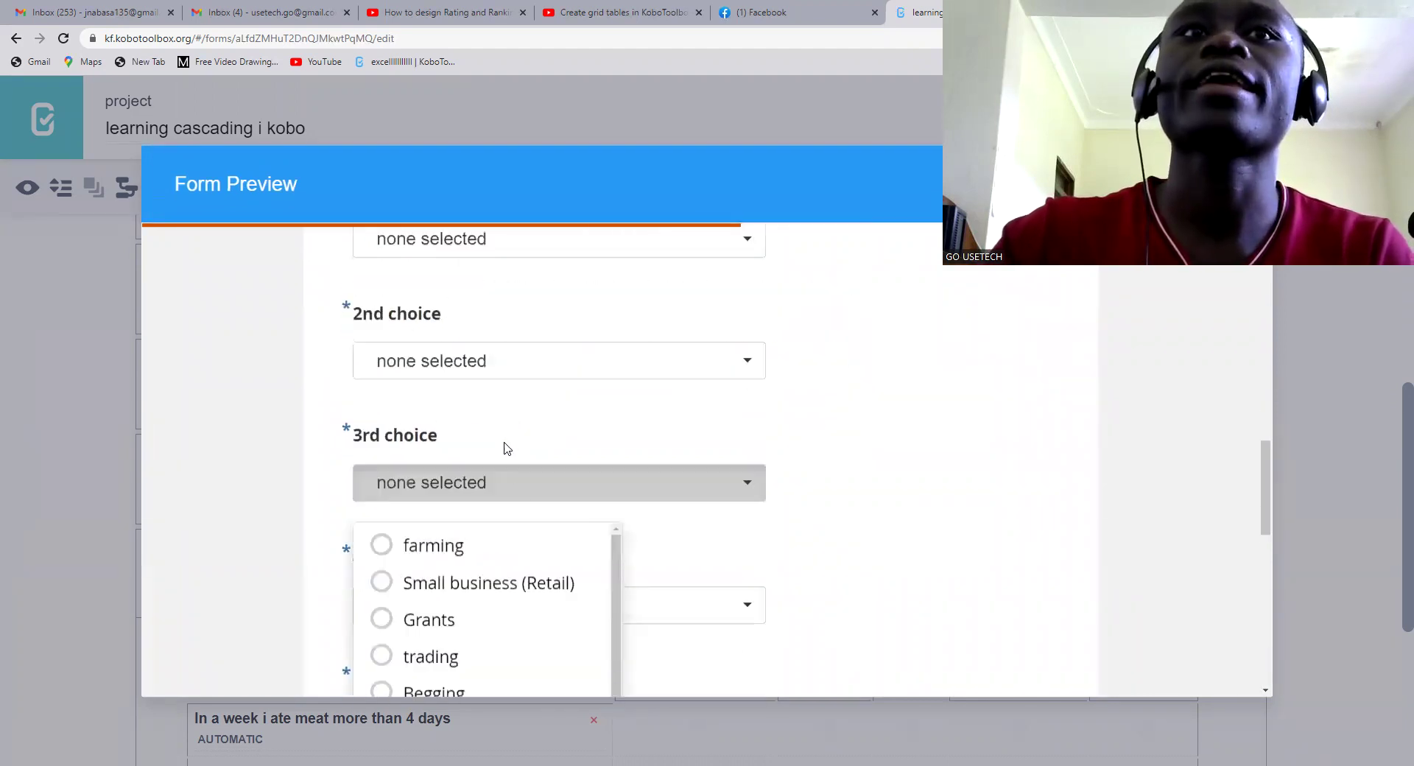
click(515, 487)
click(518, 484)
scroll(570, 457, down, 1)
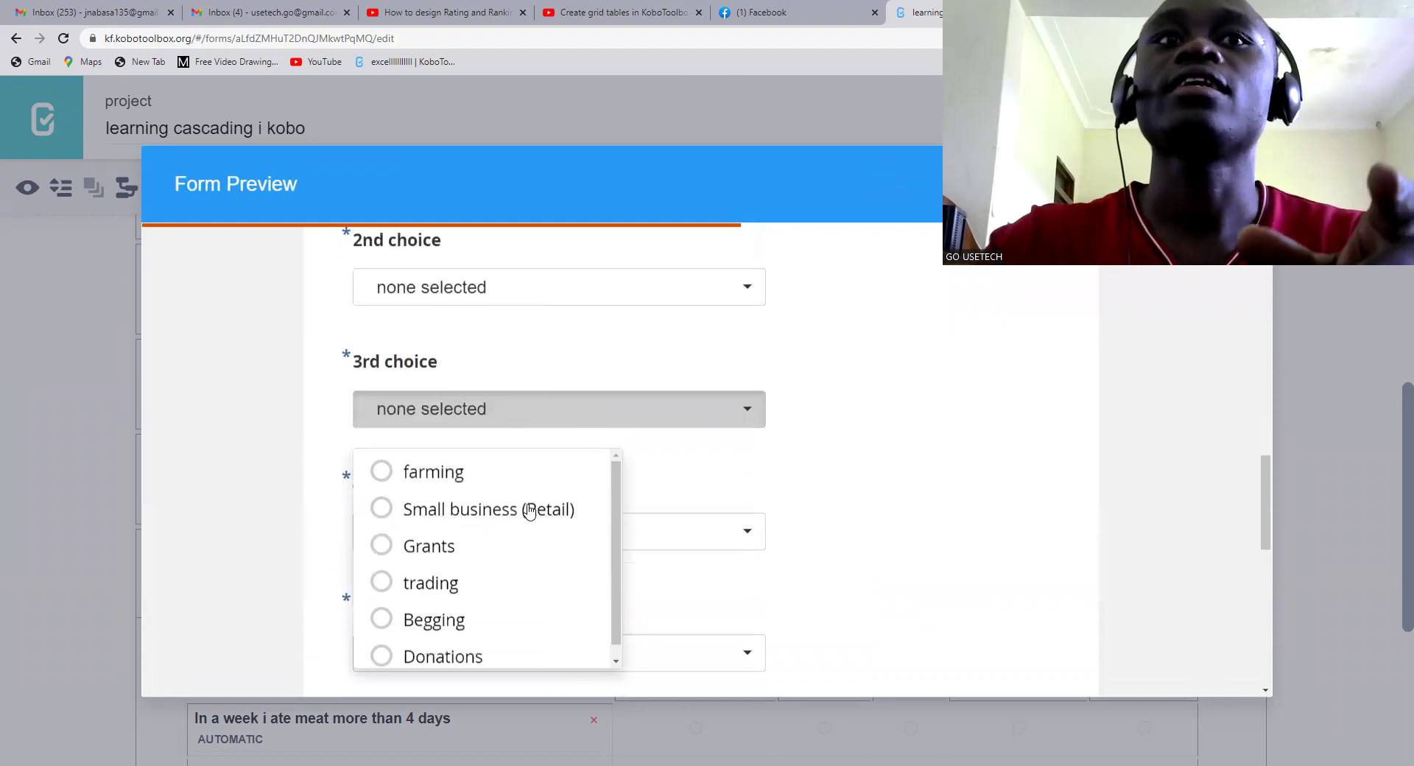
click(424, 531)
scroll(480, 535, down, 7)
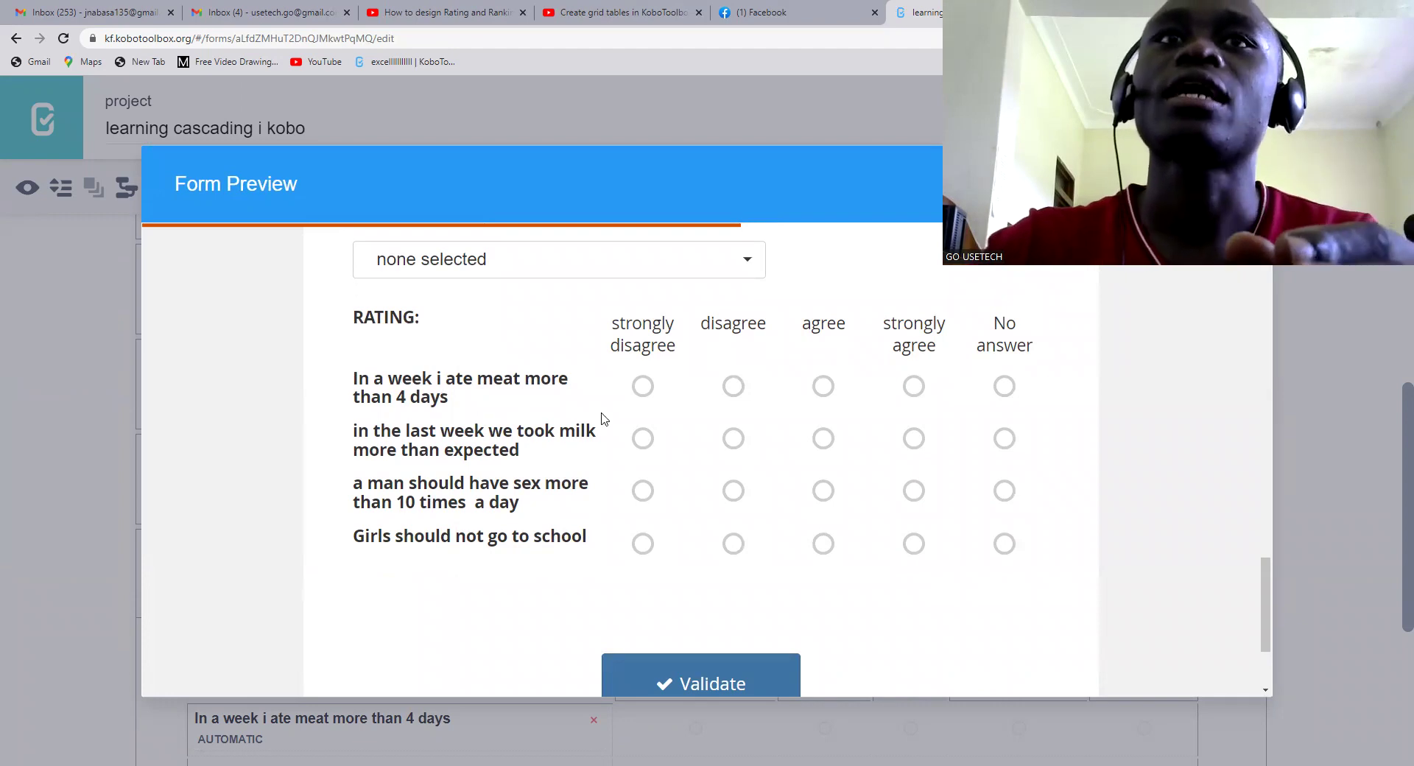
scroll(635, 412, up, 2)
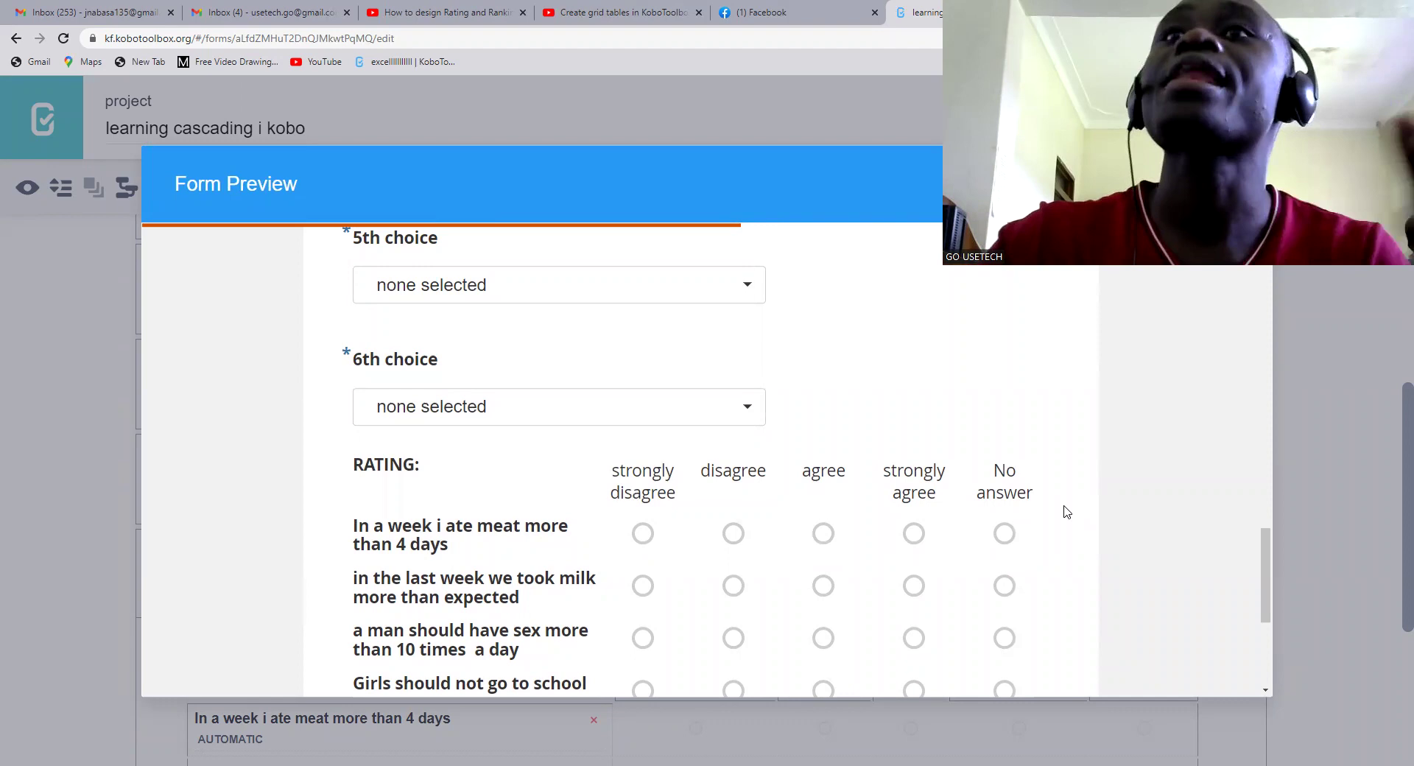
scroll(1065, 512, down, 1)
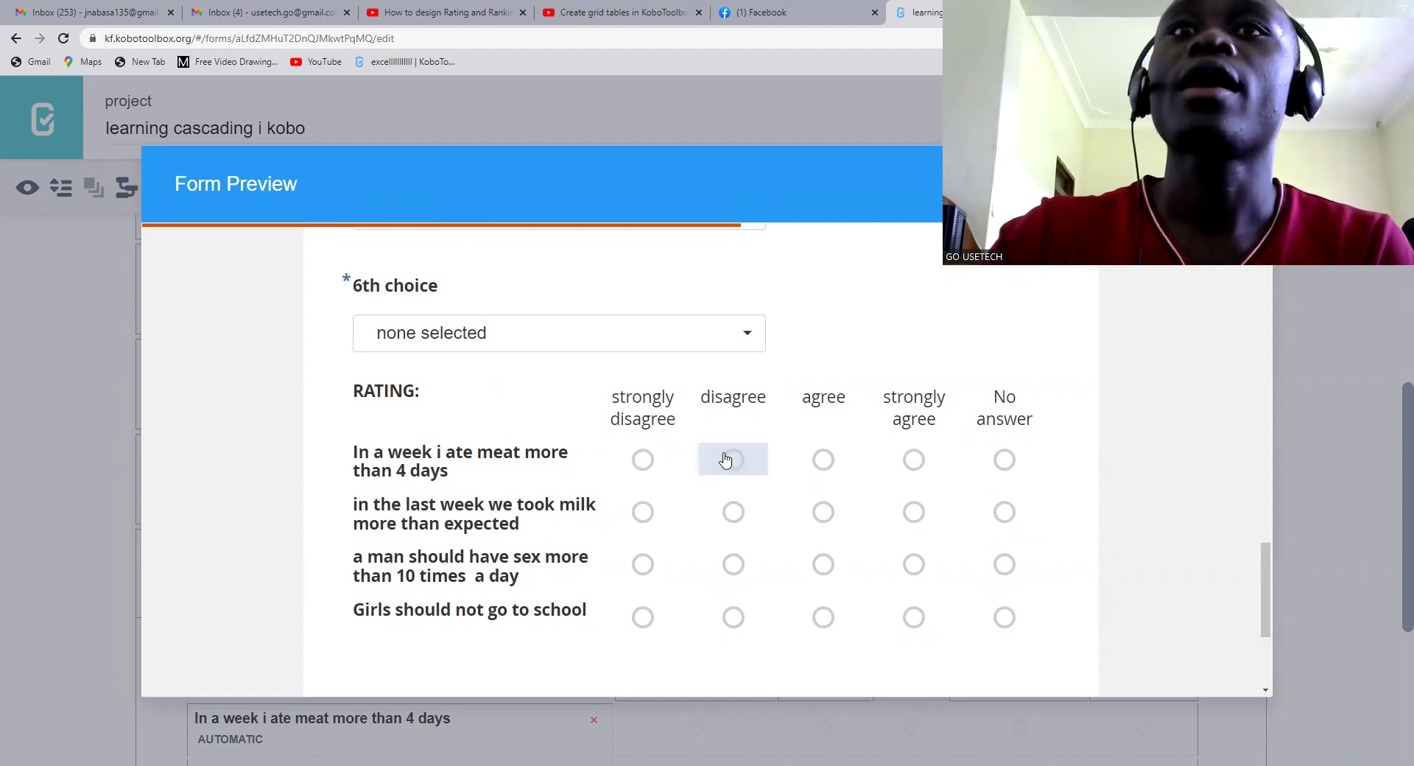
- Answer the four statements: strongly disagree, strongly agree, strongly agree, strongly disagree
click(914, 460)
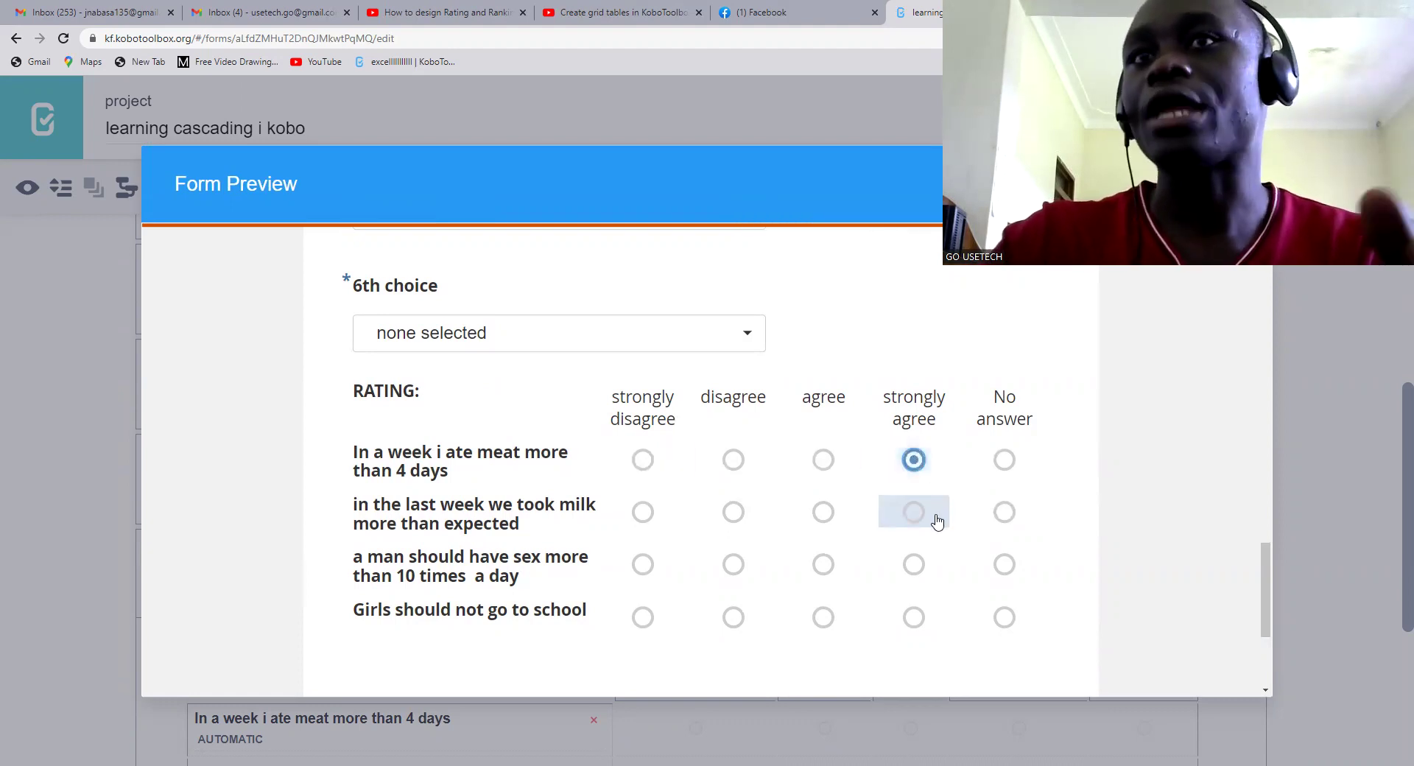
click(734, 461)
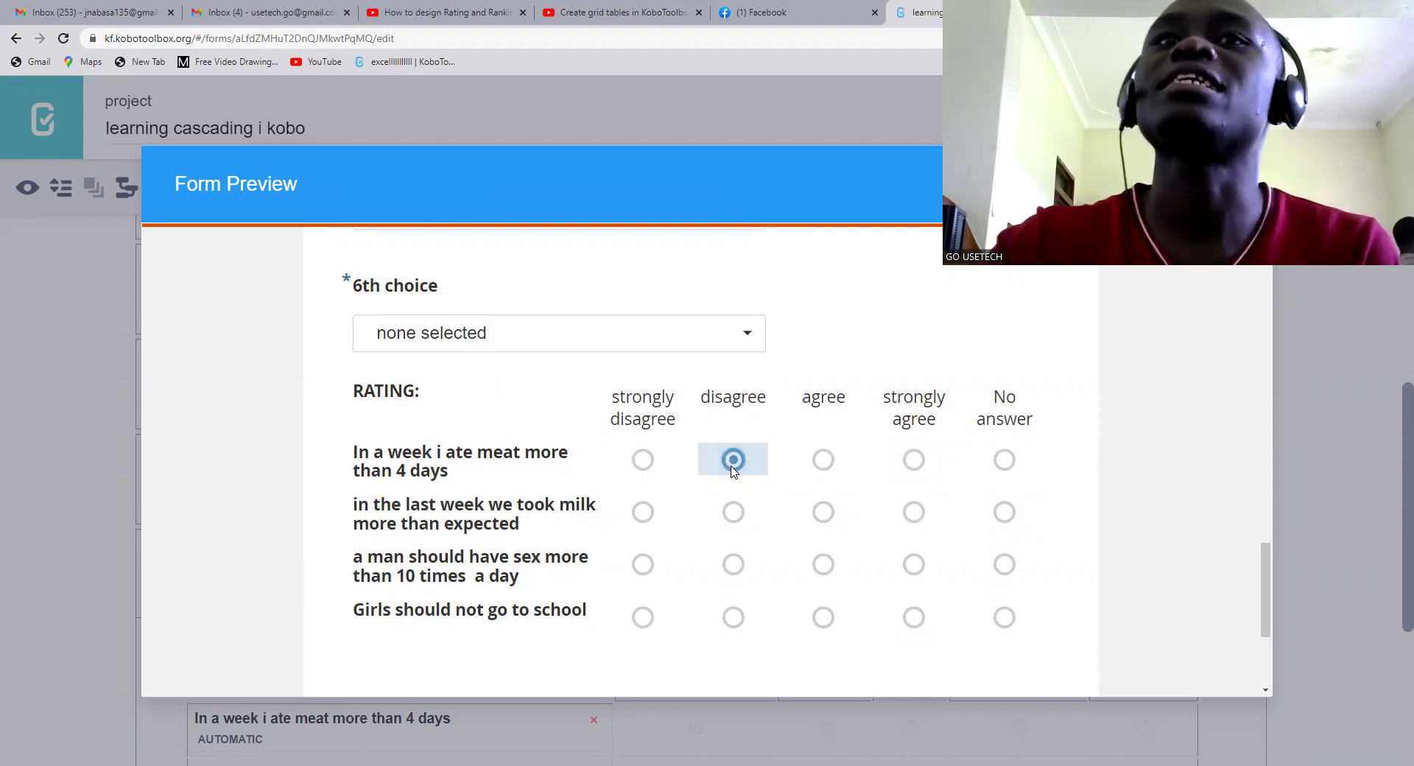
click(651, 465)
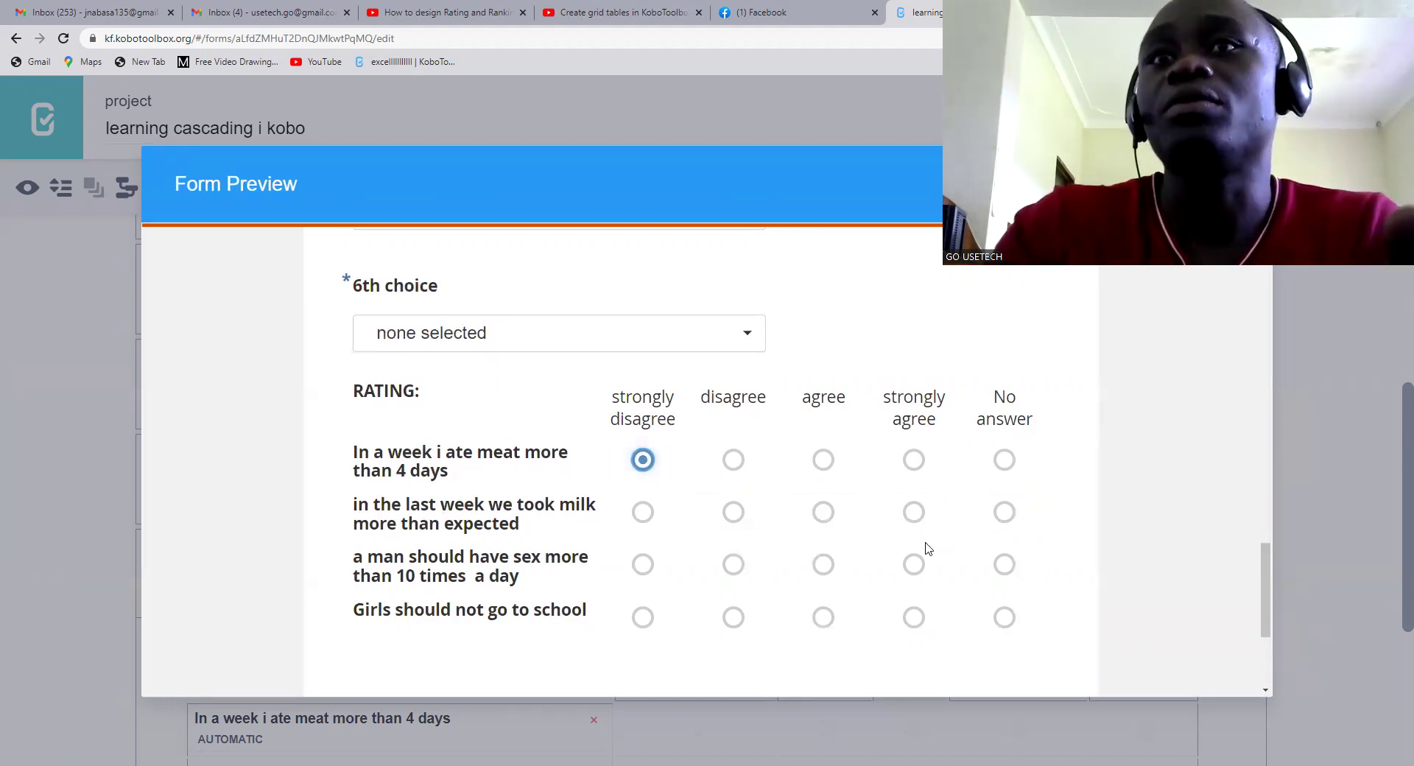
click(915, 513)
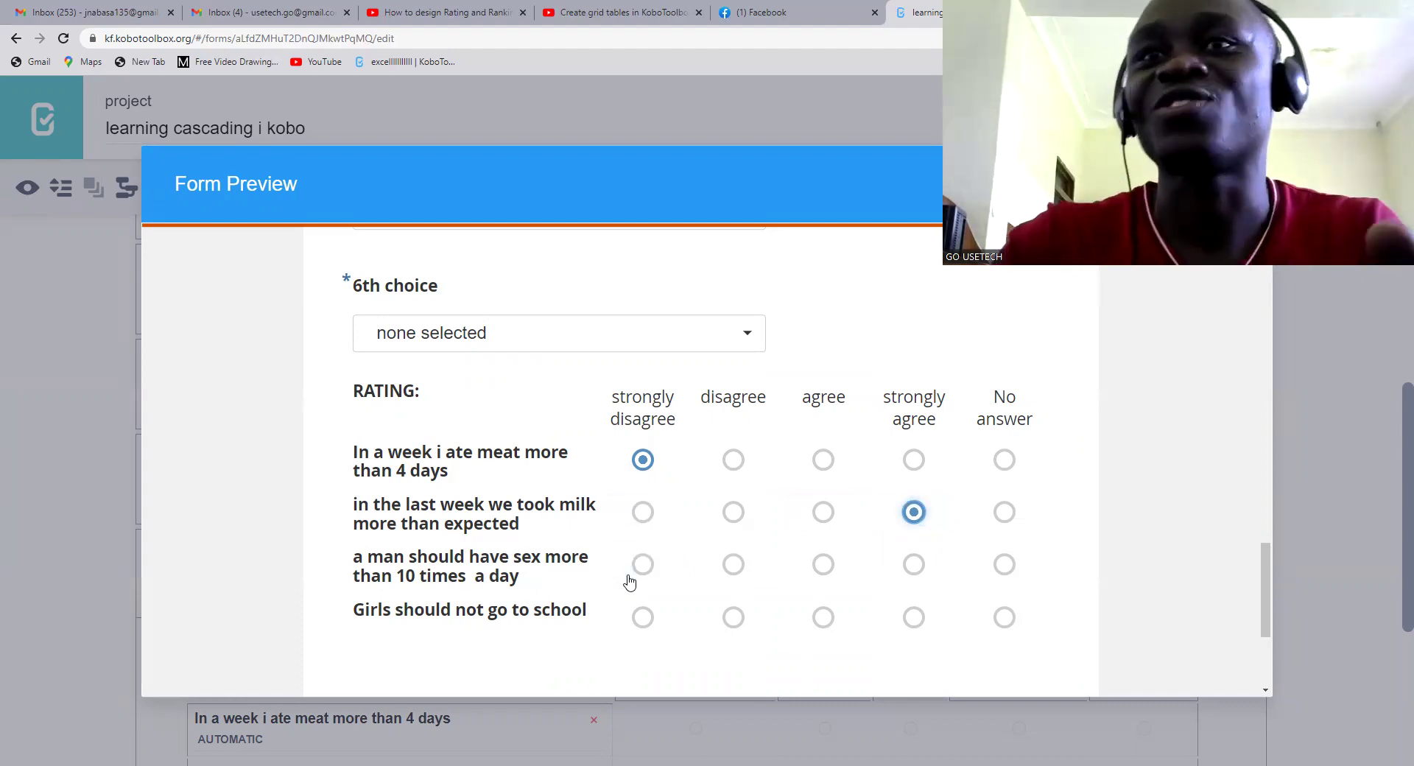
click(914, 565)
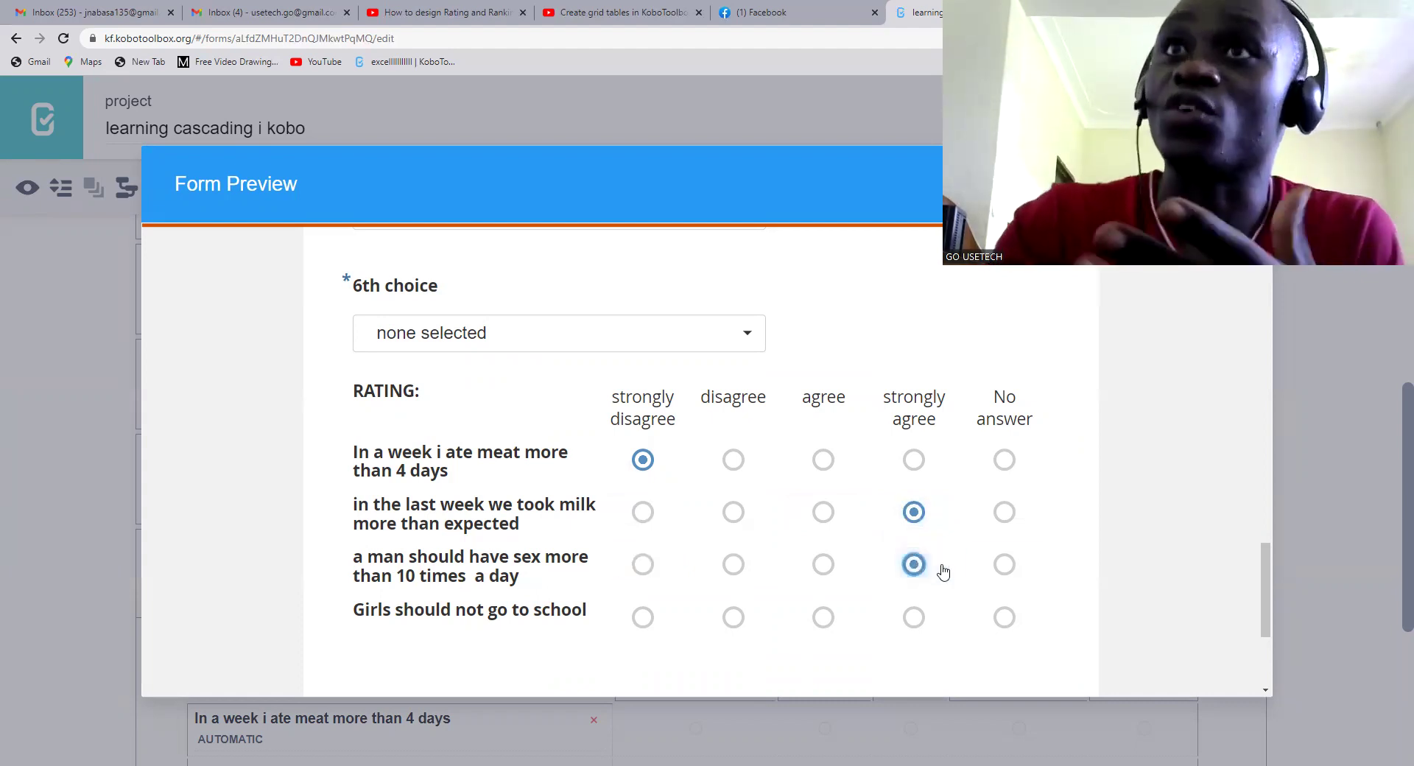
click(1004, 564)
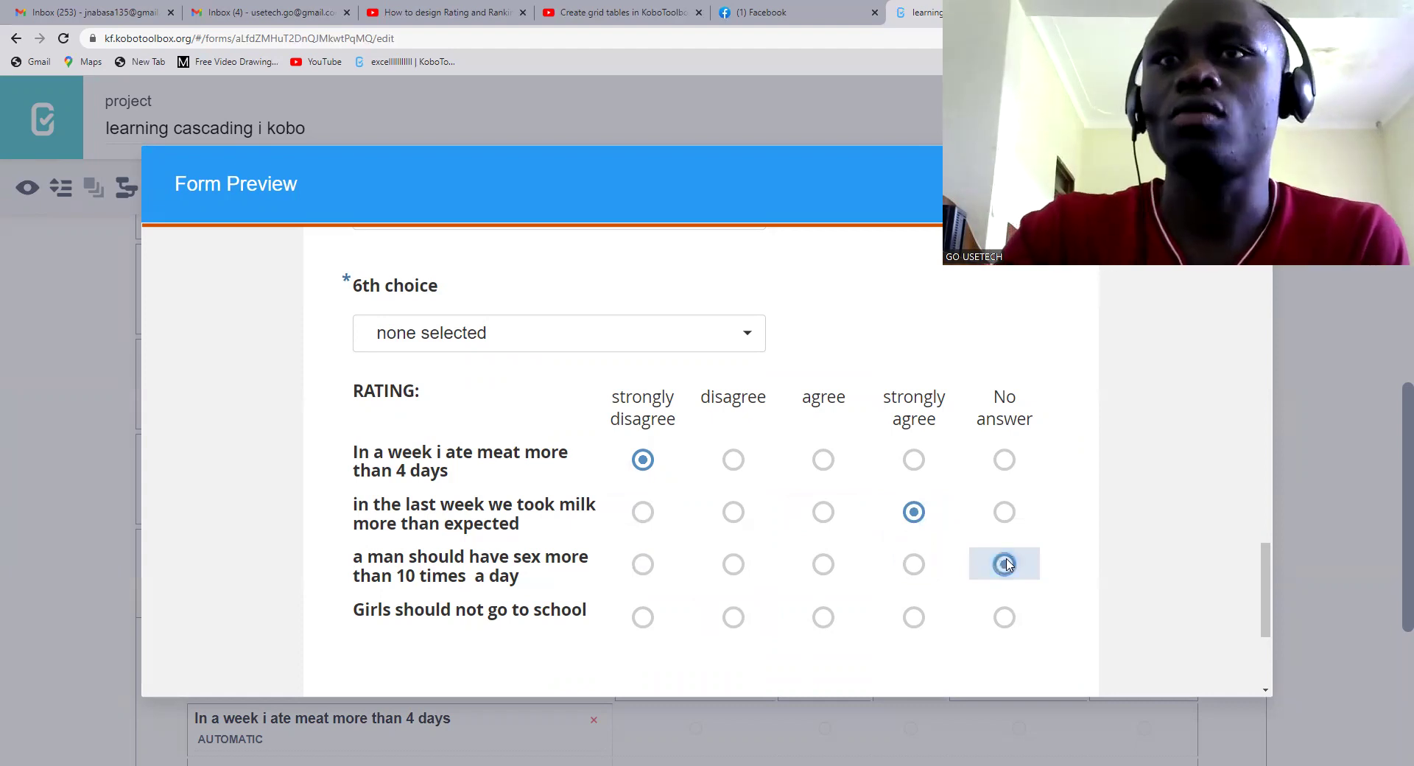
click(915, 564)
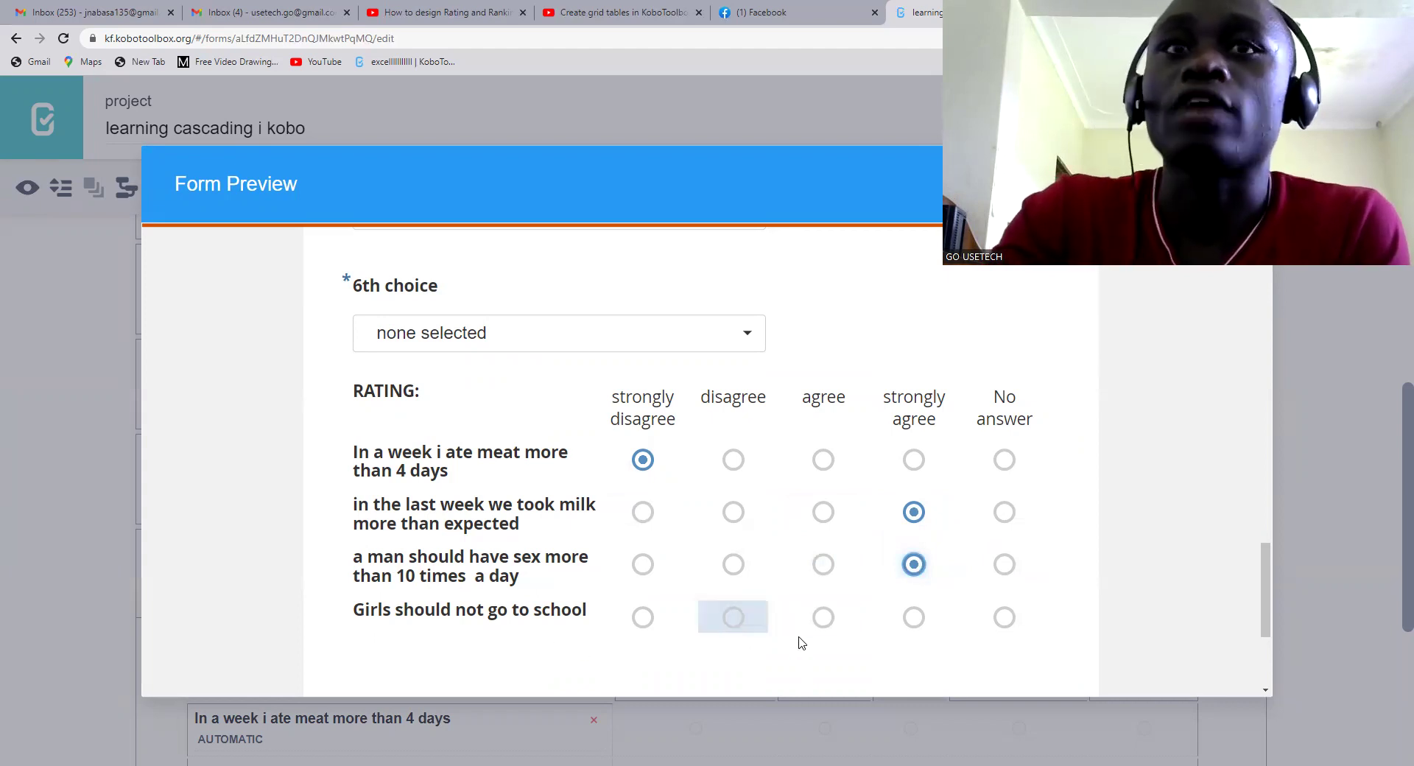
click(643, 618)
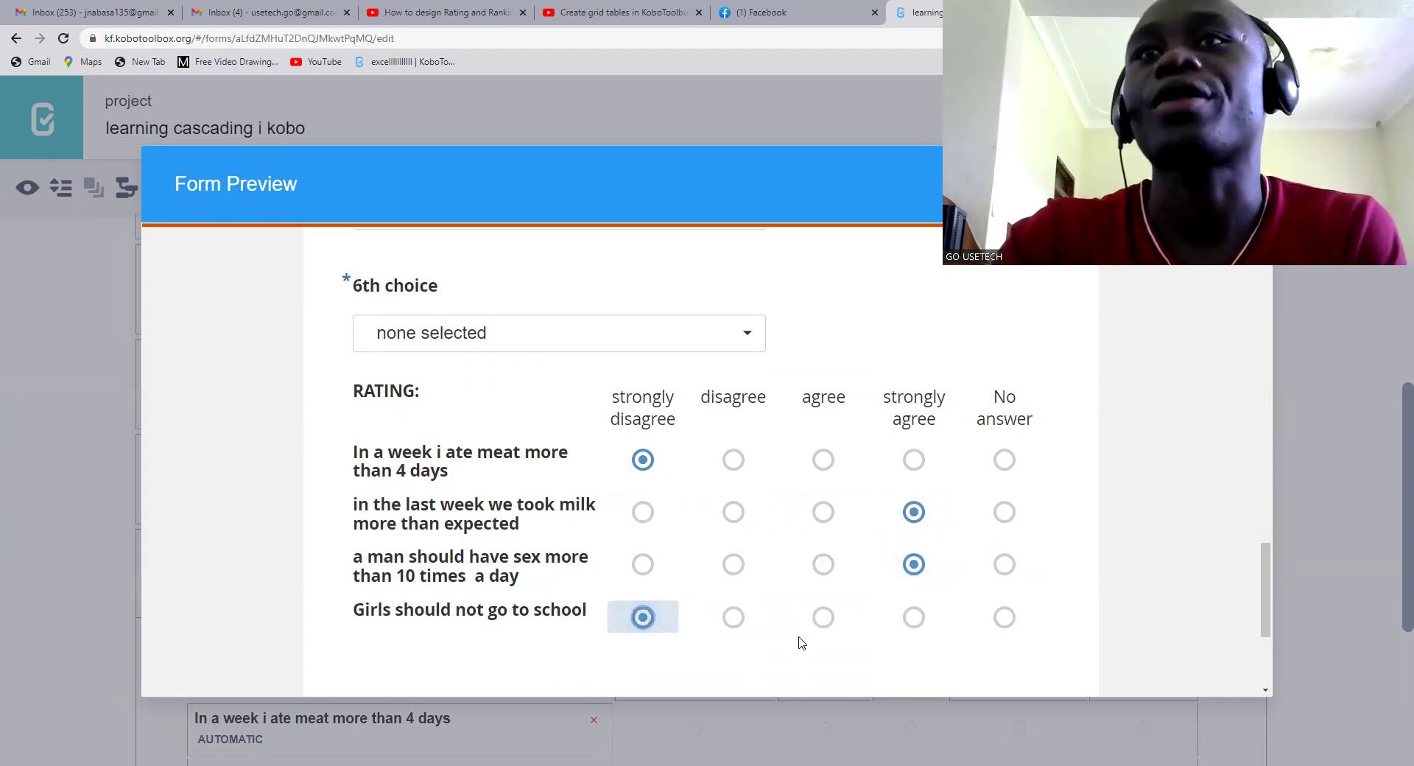
scroll(699, 571, down, 3)
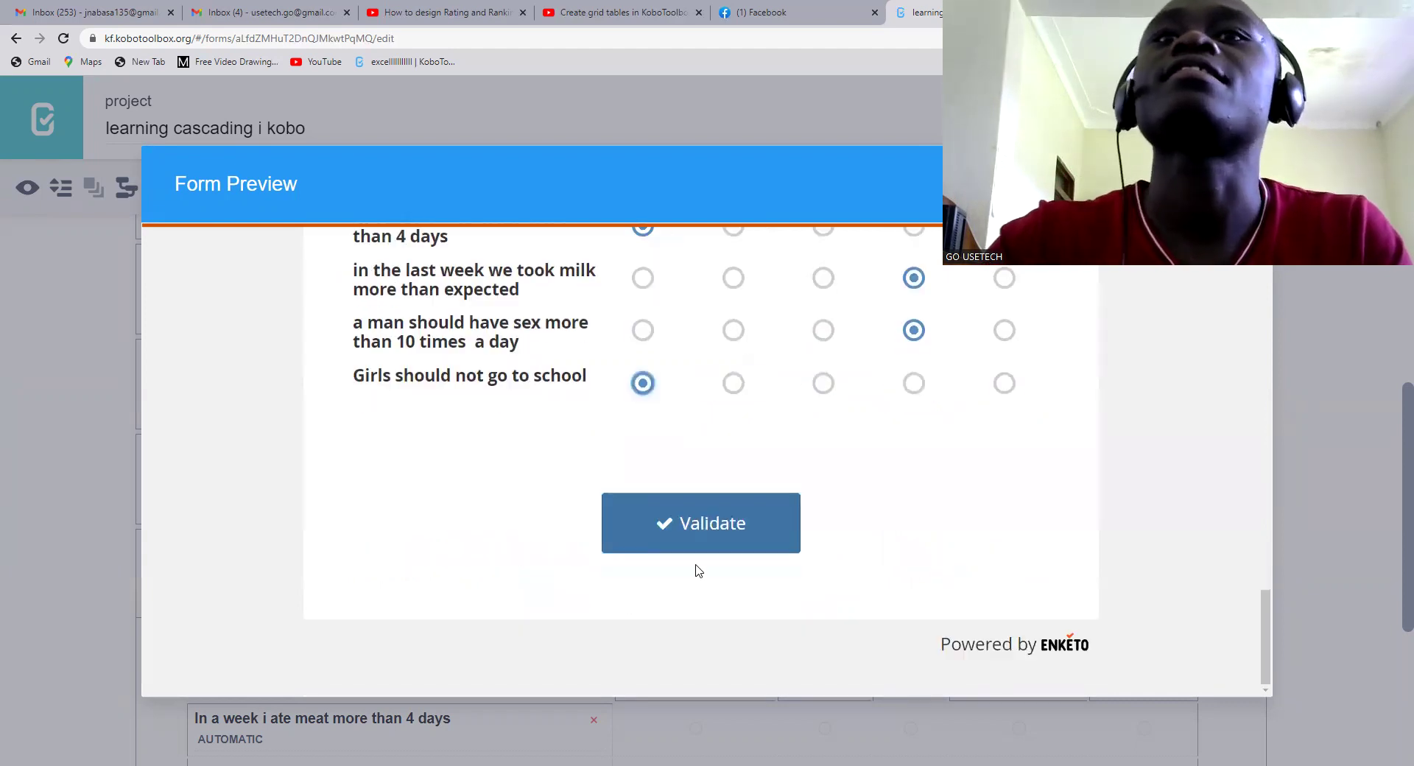